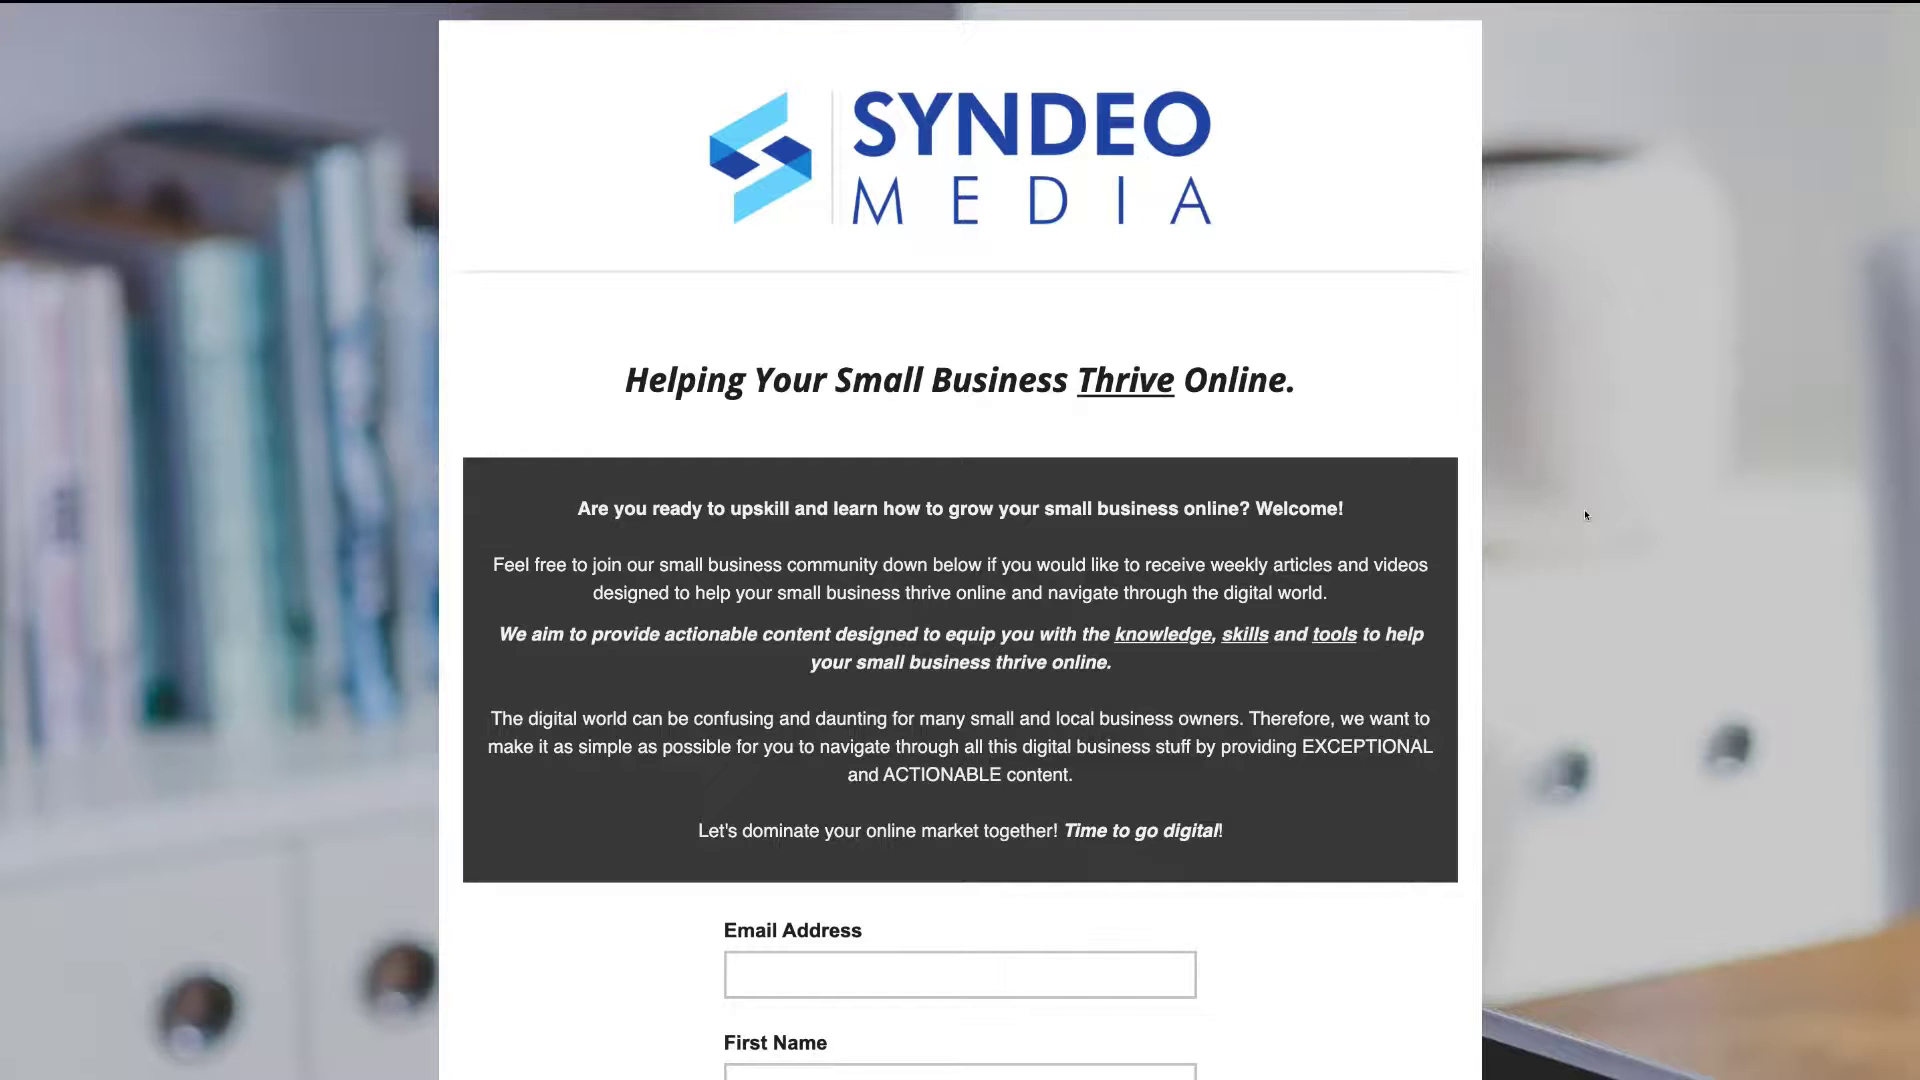
Step: Scroll down and back up through the finished example landing page preview
scroll(1585, 515, down, 8)
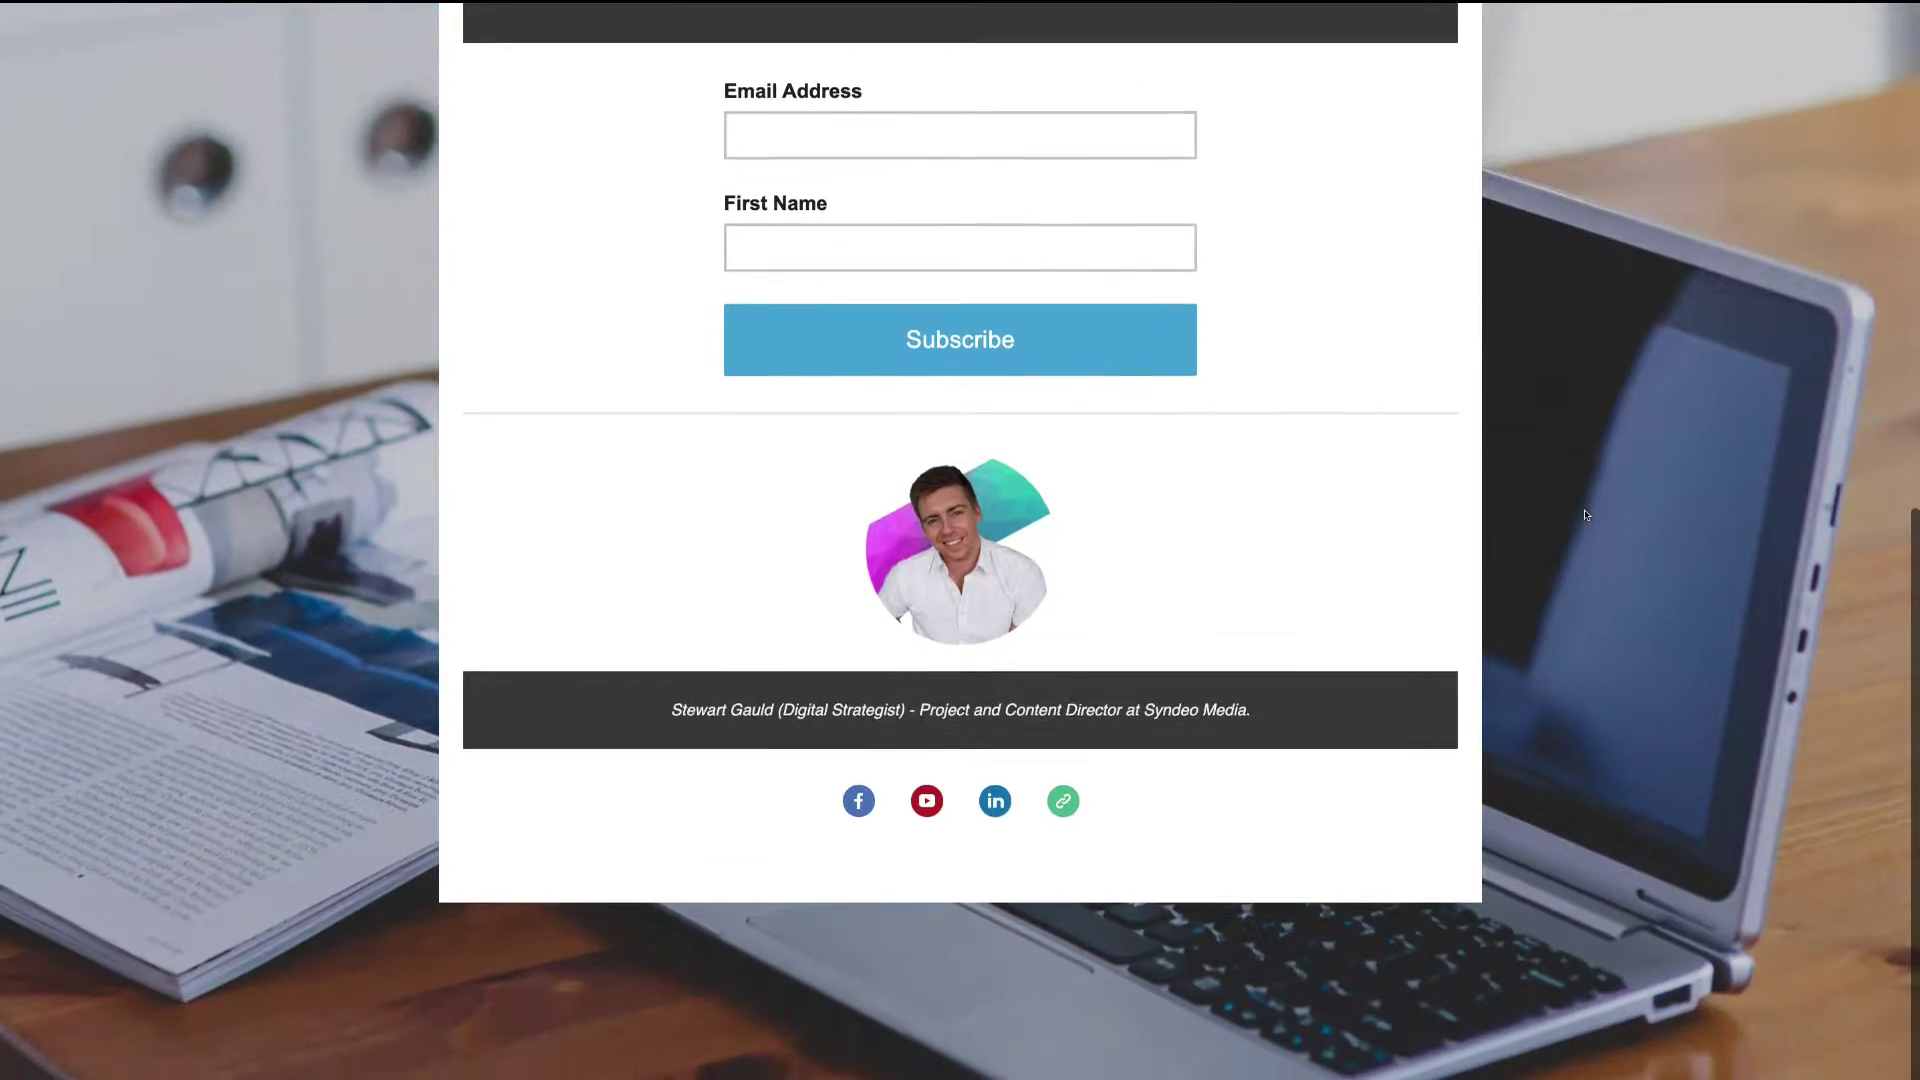
scroll(1585, 515, up, 6)
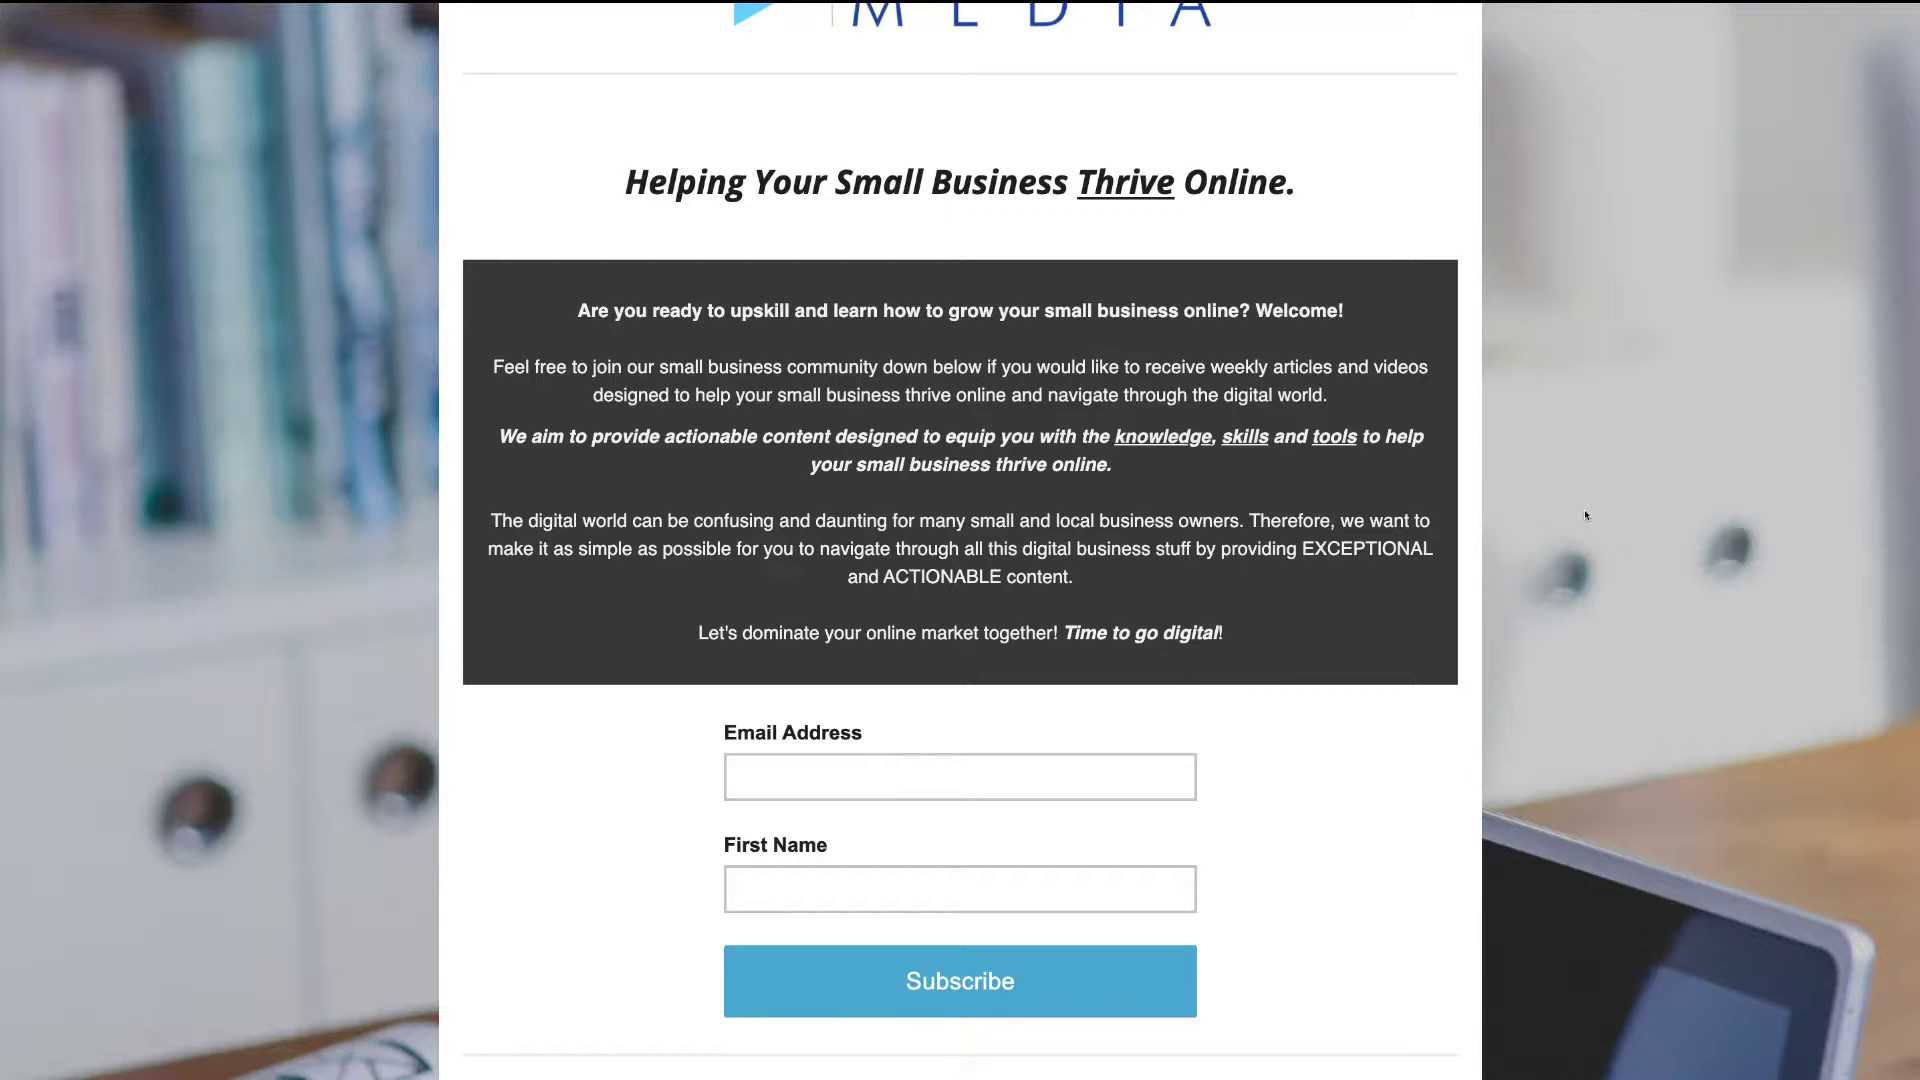
scroll(1585, 515, up, 3)
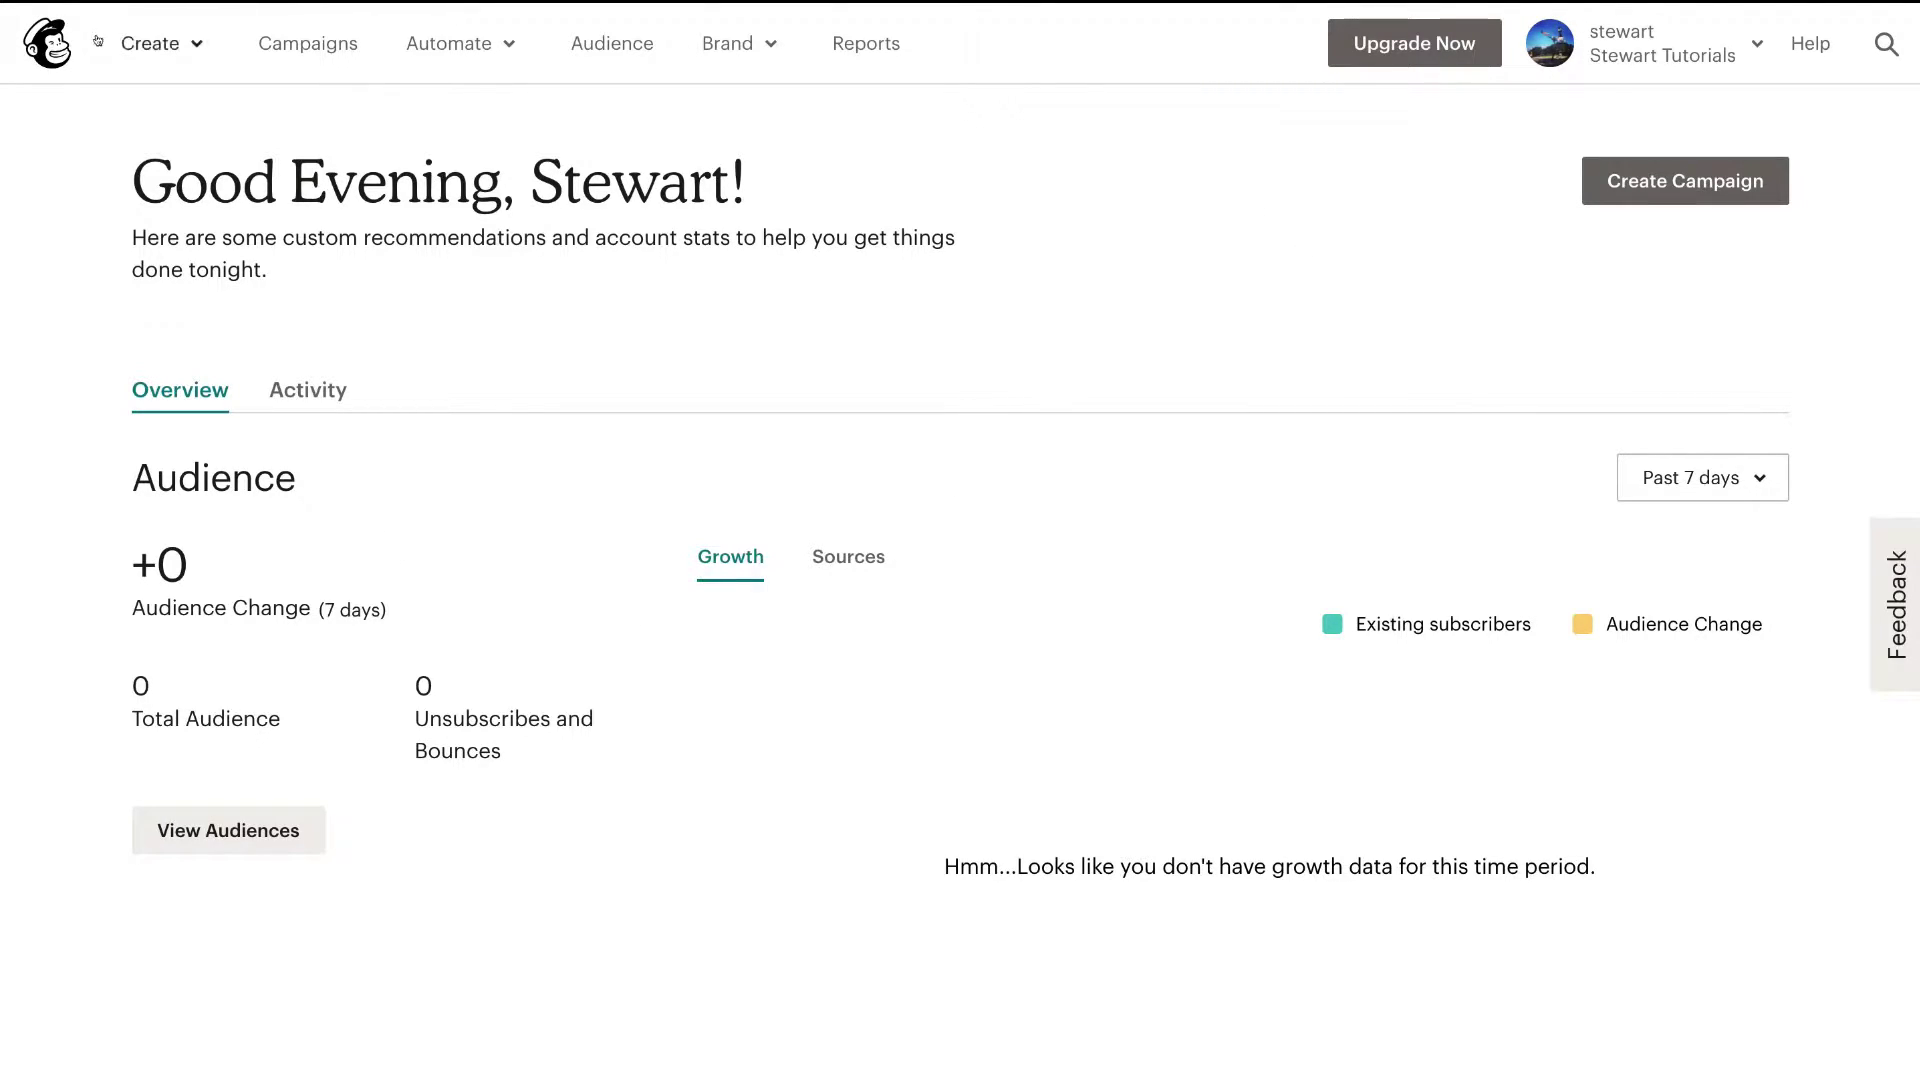
Step: Look through the Create and account menus, then go to the Audience overview
click(185, 45)
click(1747, 30)
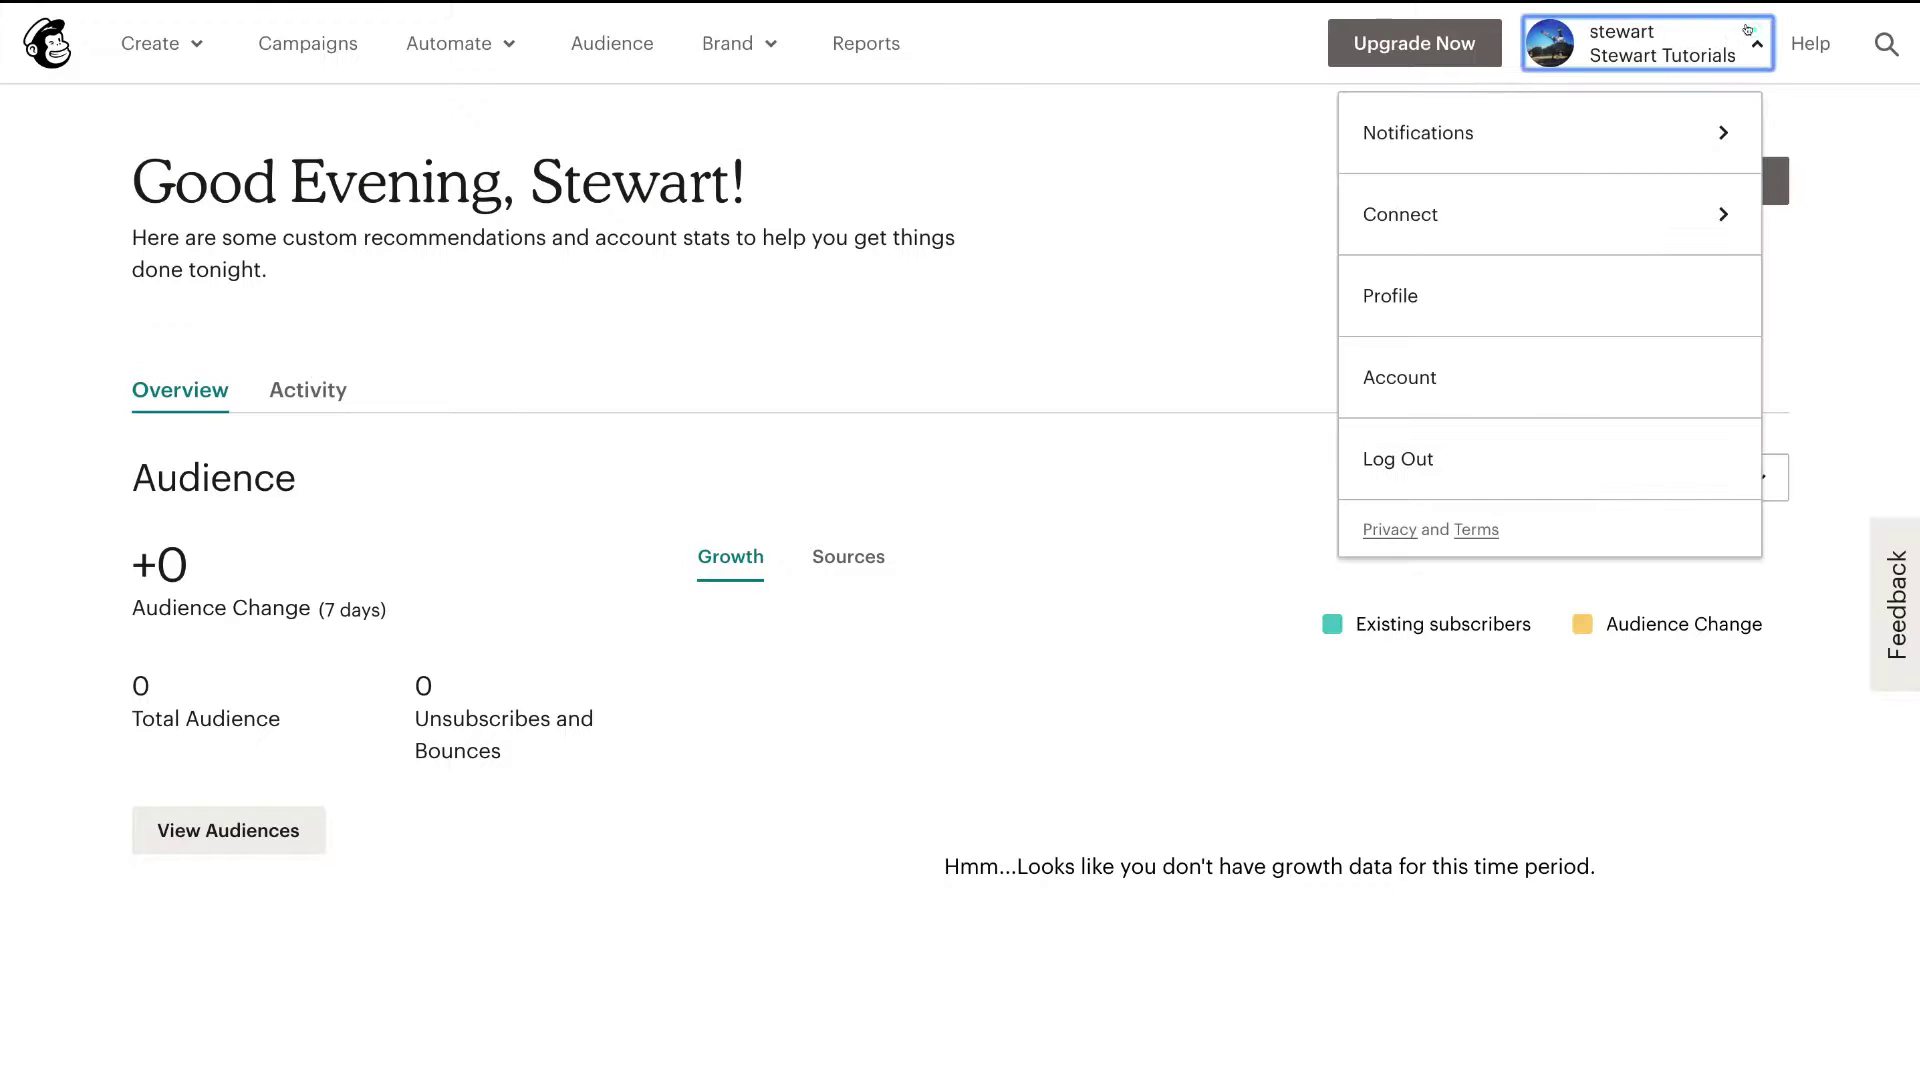
click(1747, 30)
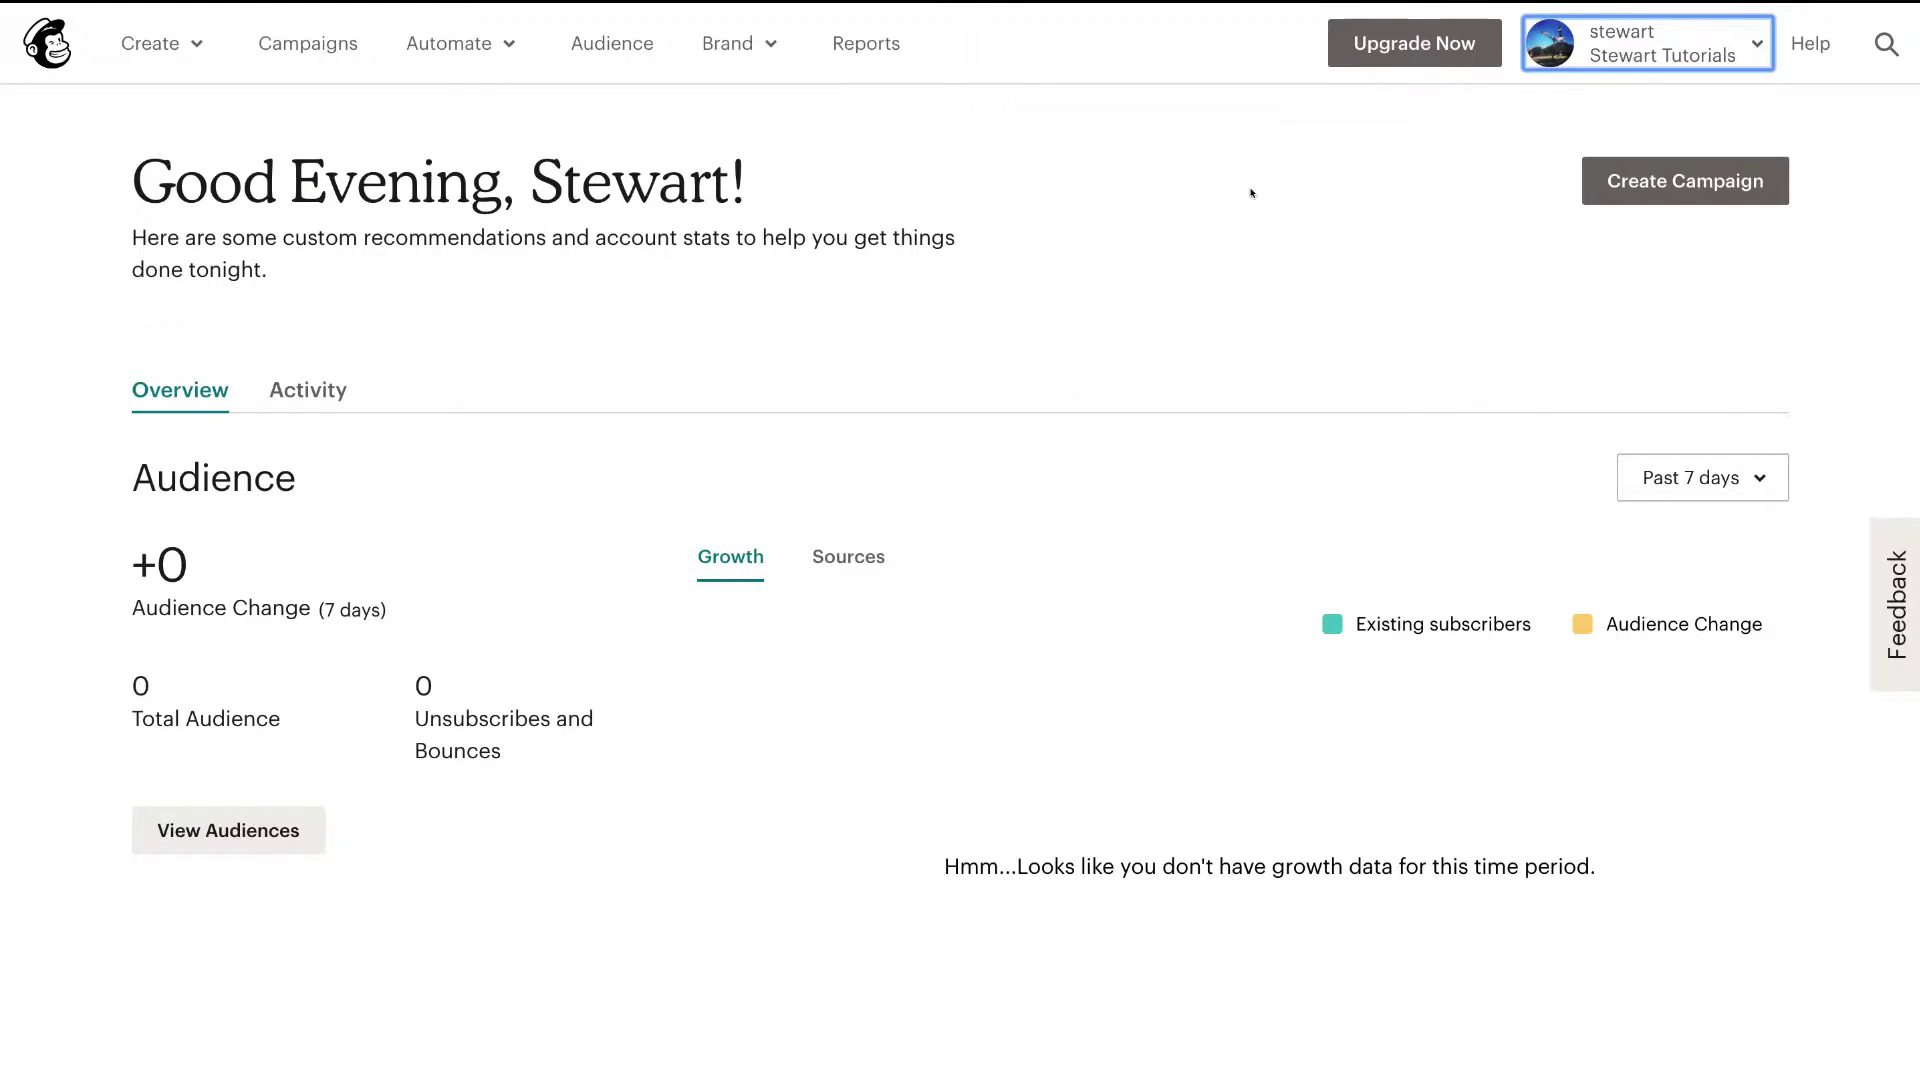
click(615, 46)
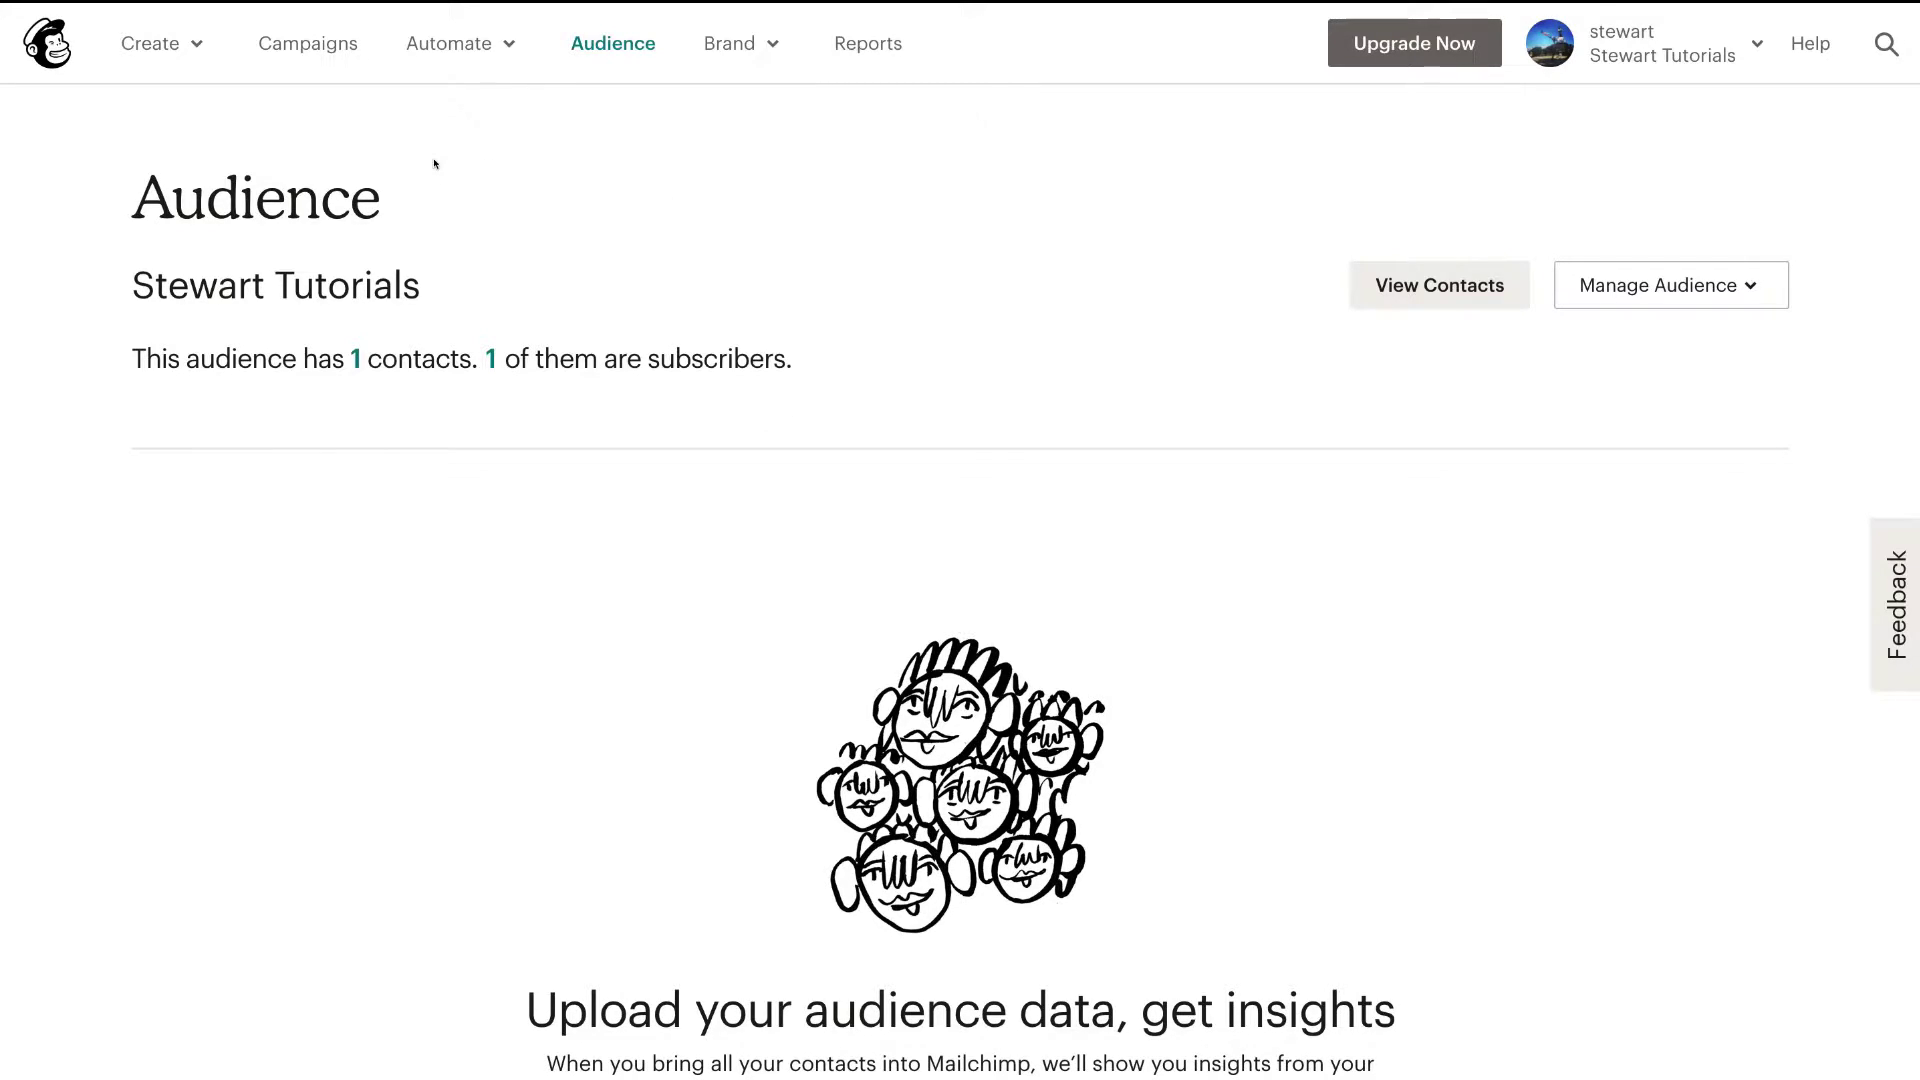
Step: Create a landing page named 'Digital marketing for beginners' sending signups to the existing audience
click(175, 44)
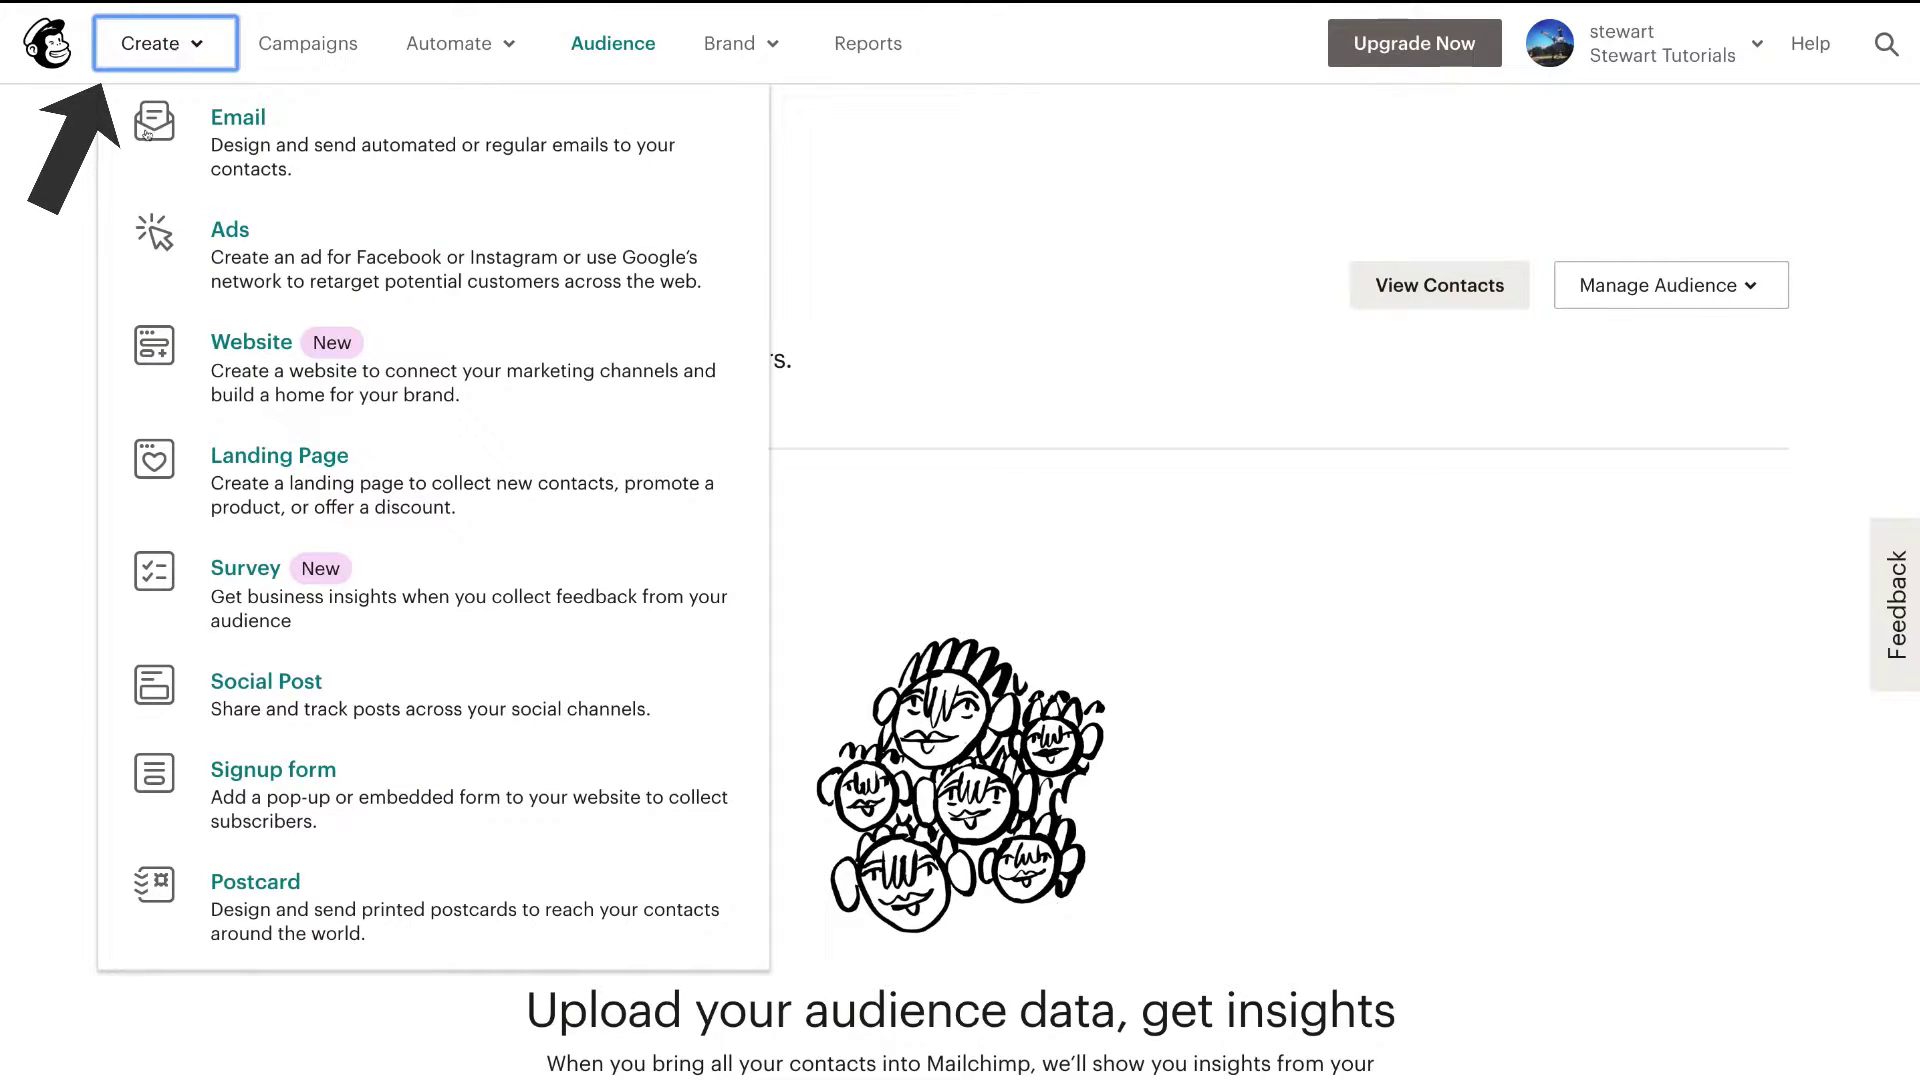
click(362, 472)
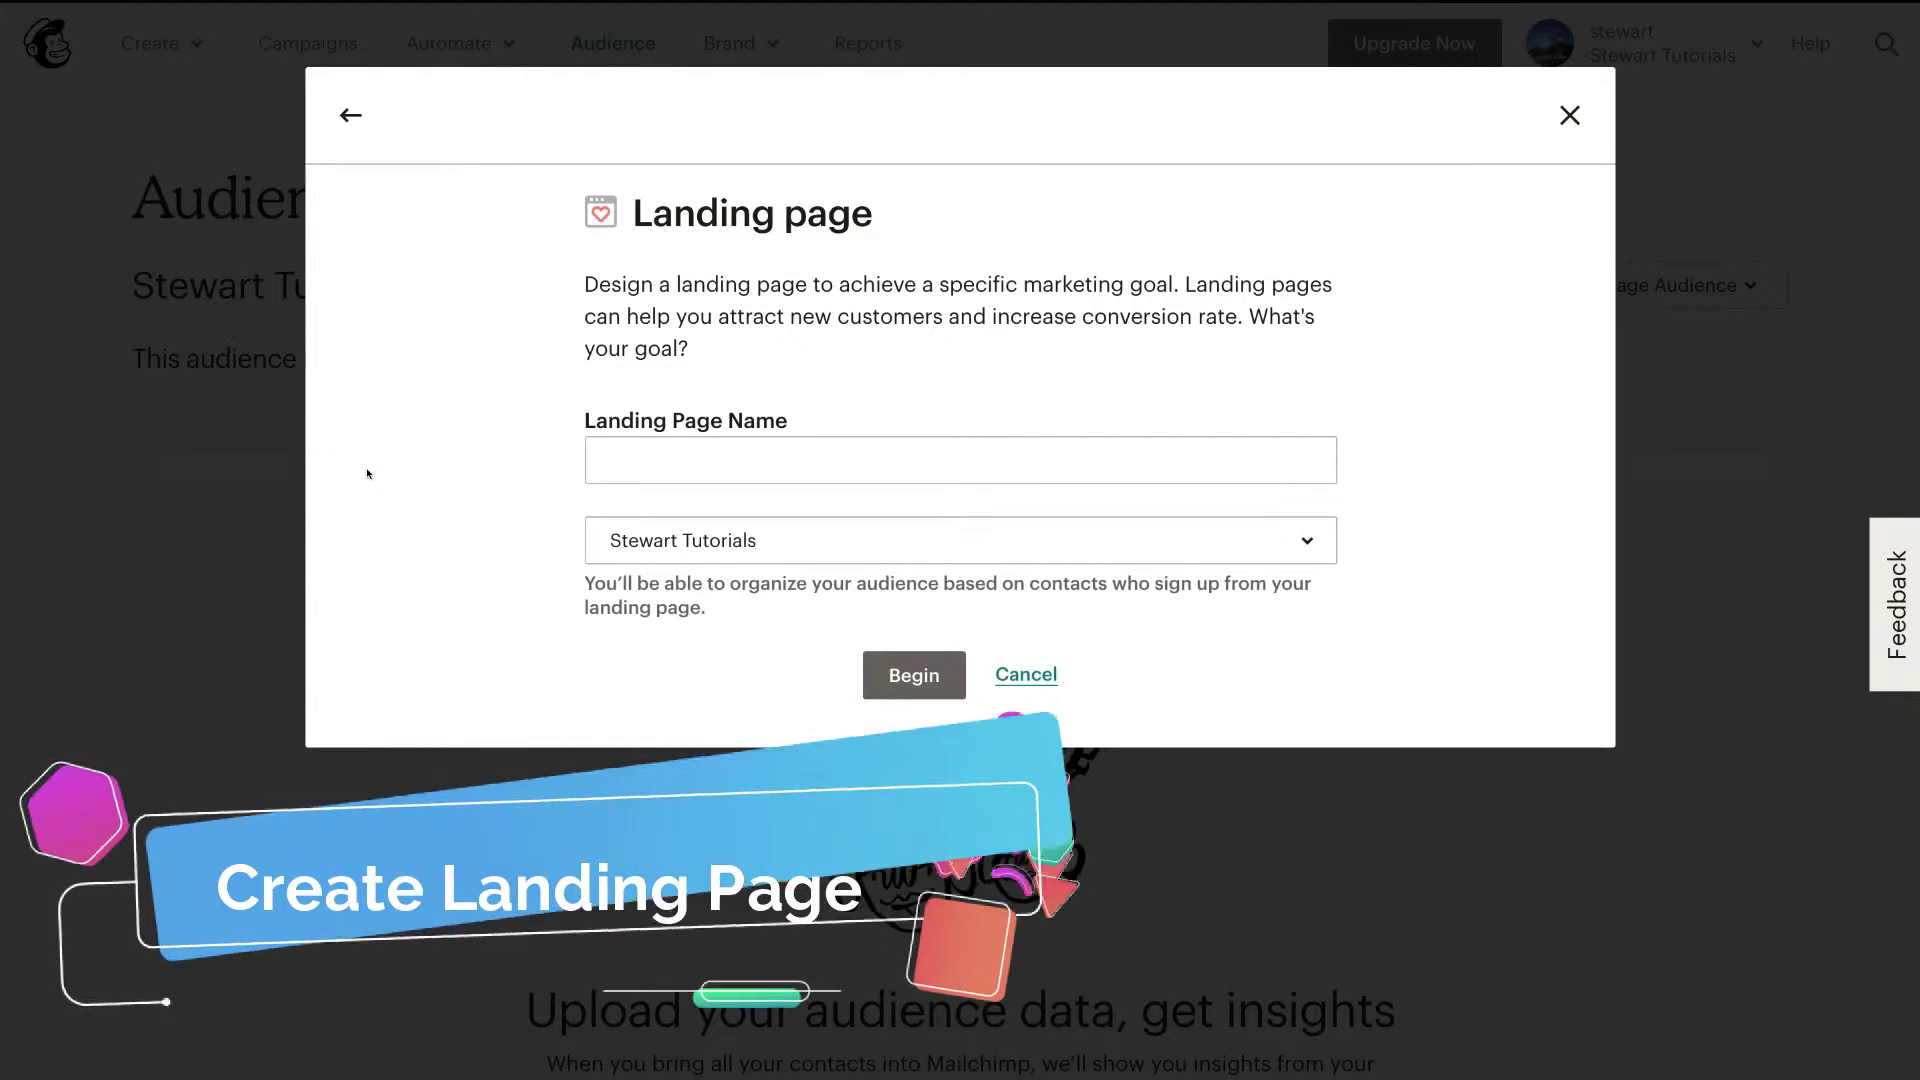
click(626, 451)
text(Digital marketing for beginners)
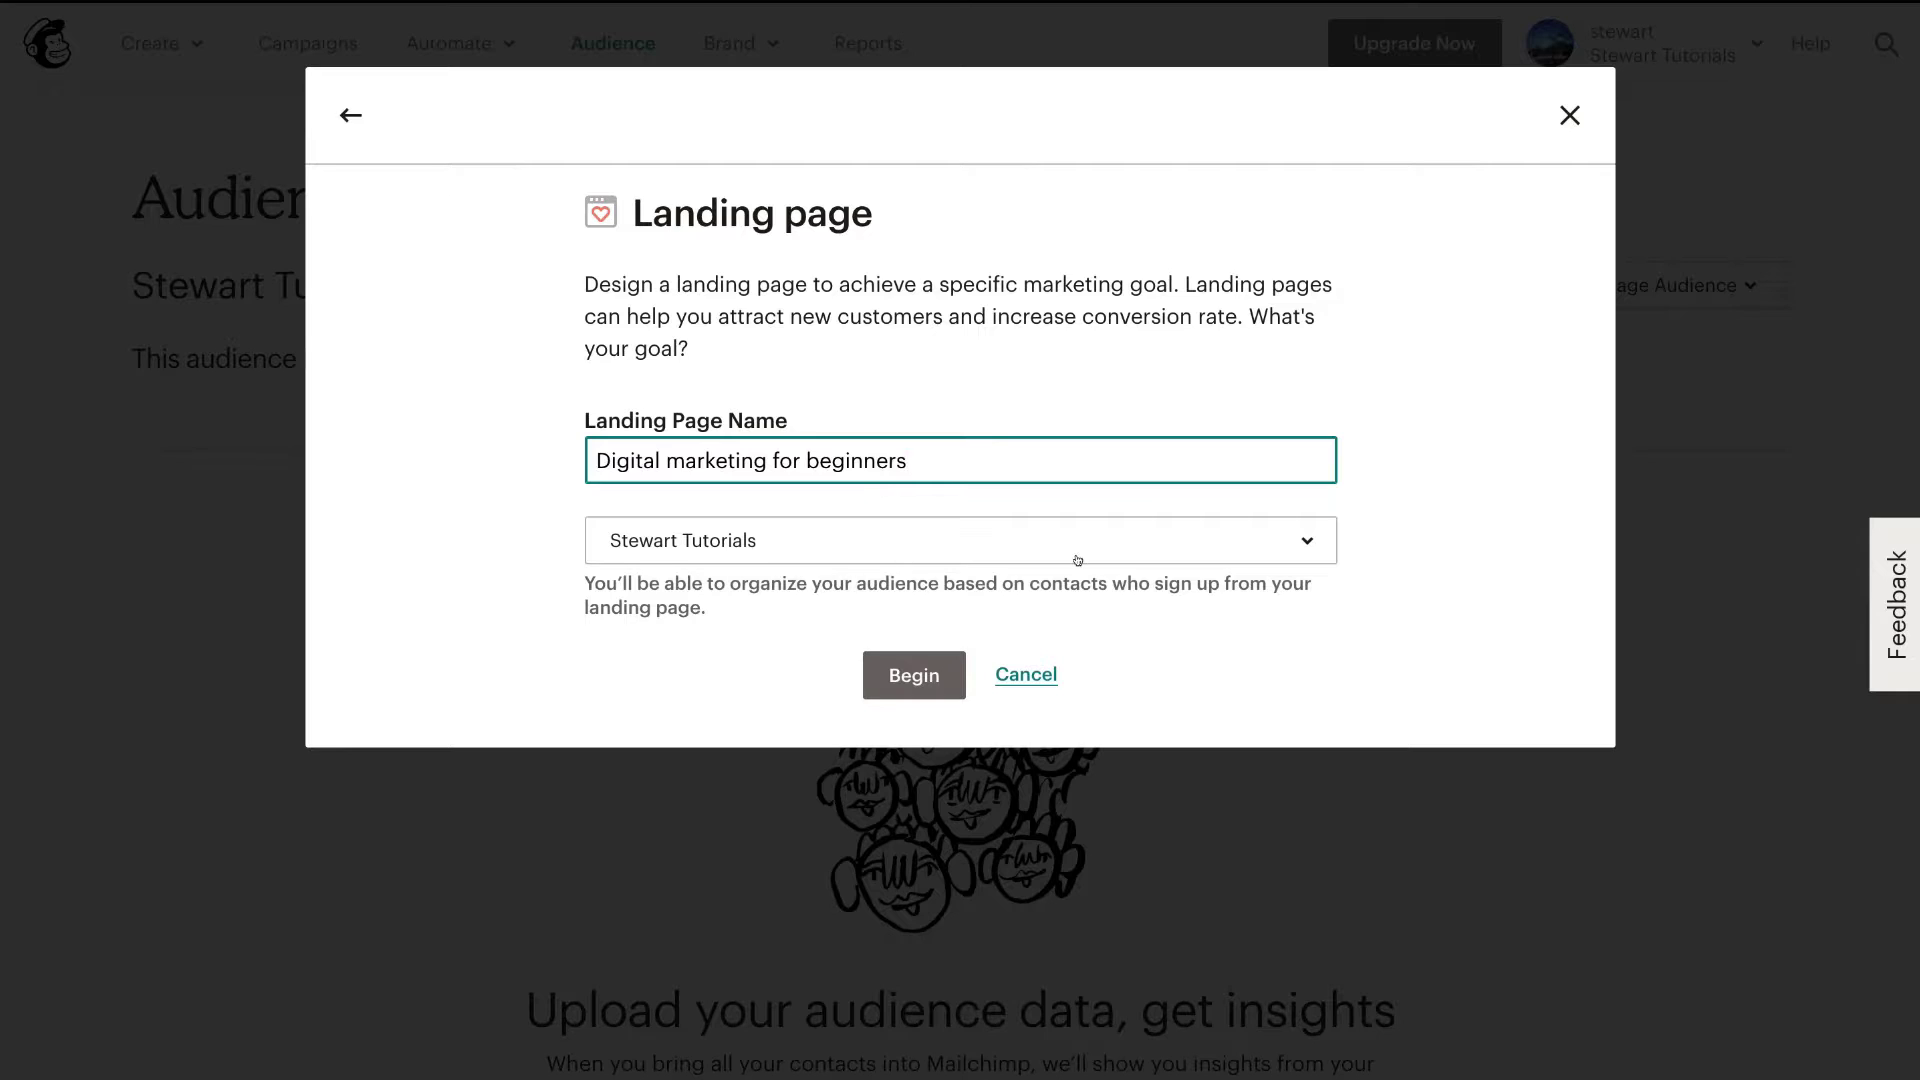
click(1295, 553)
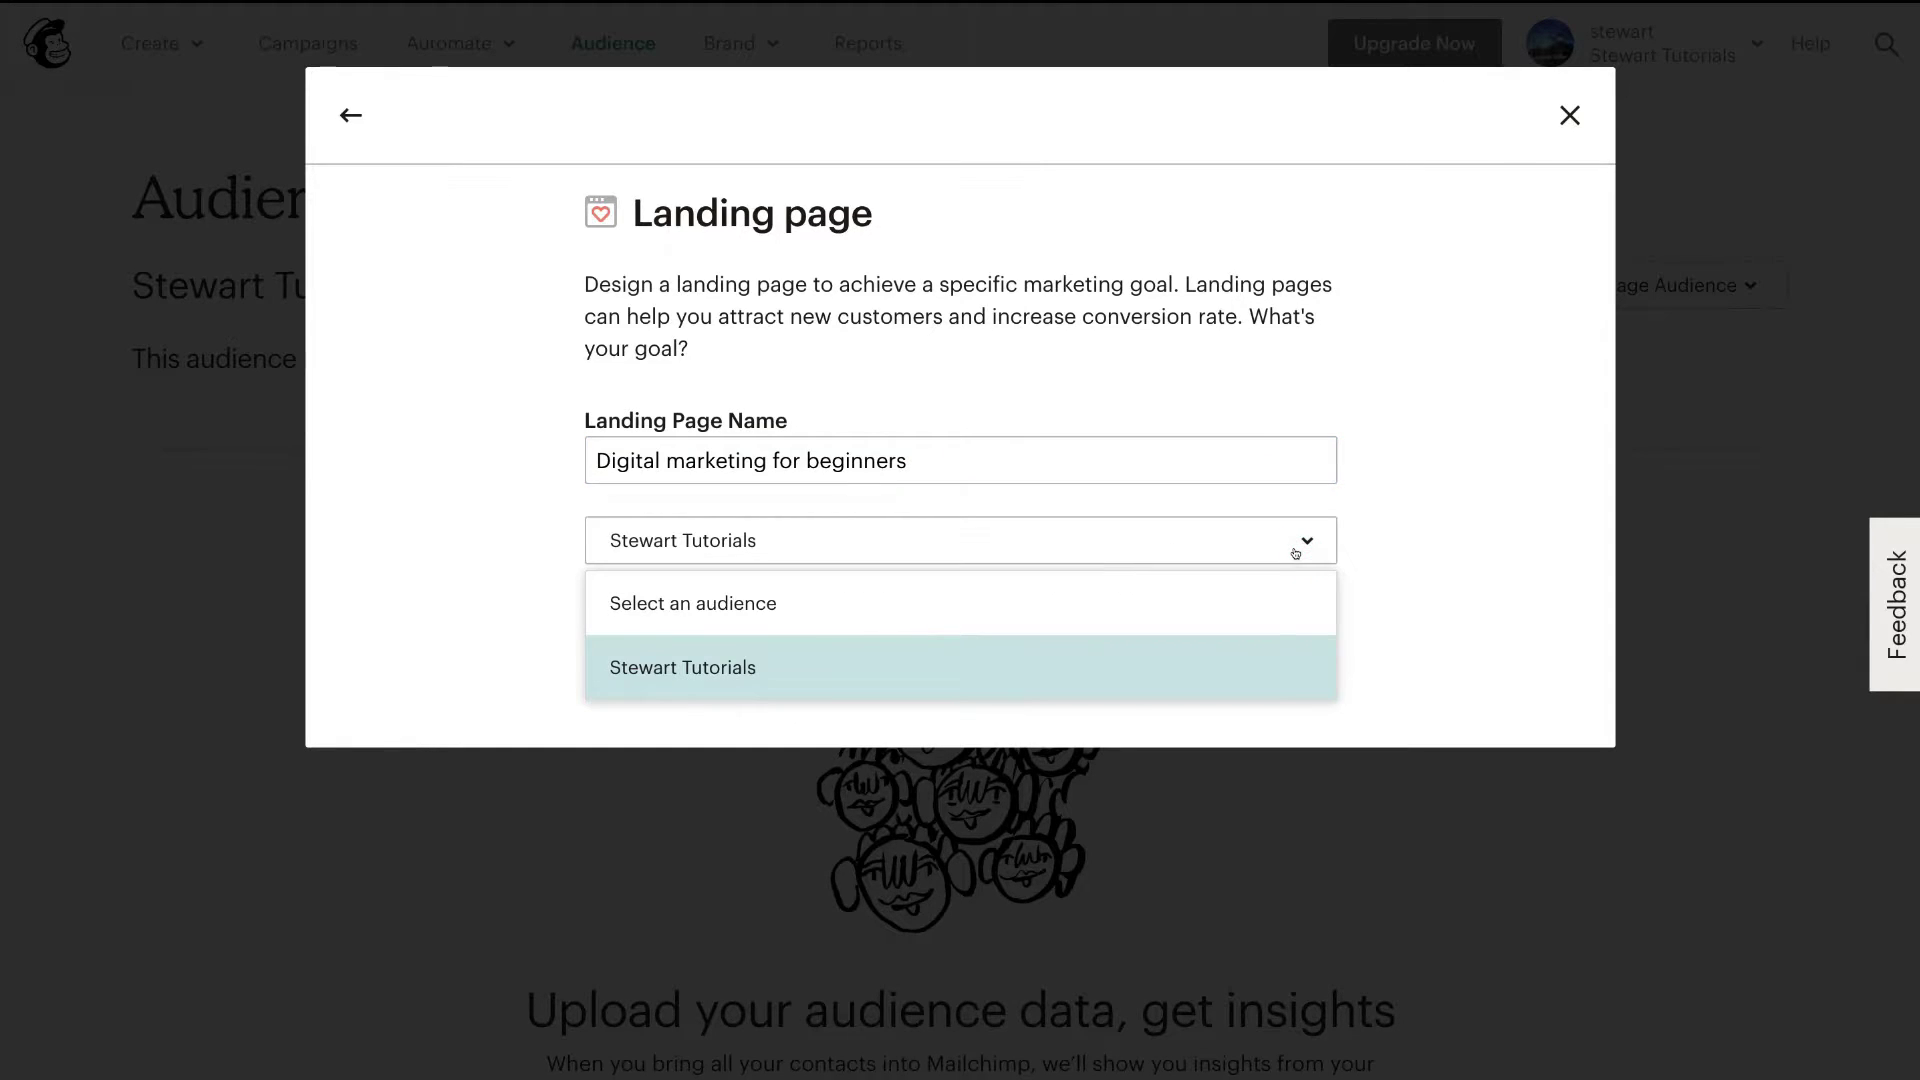
click(1240, 660)
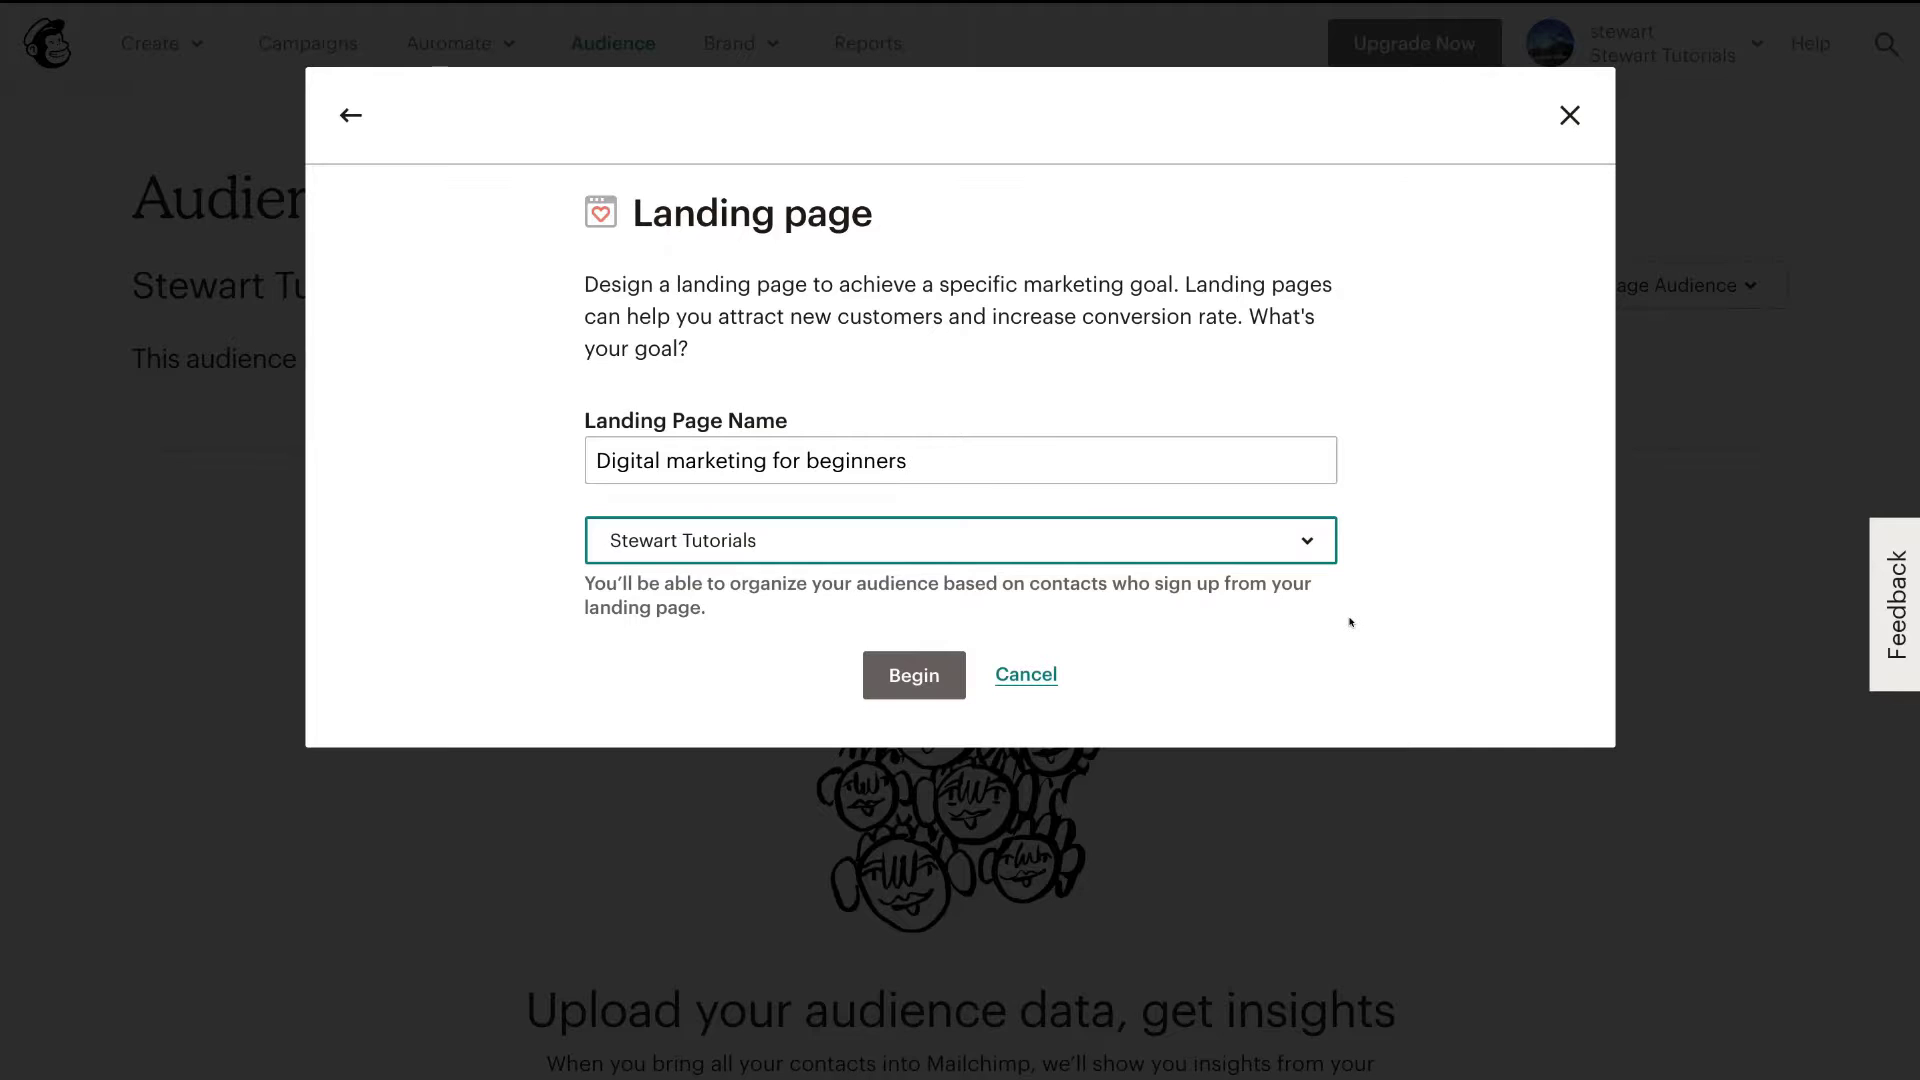
key(Return)
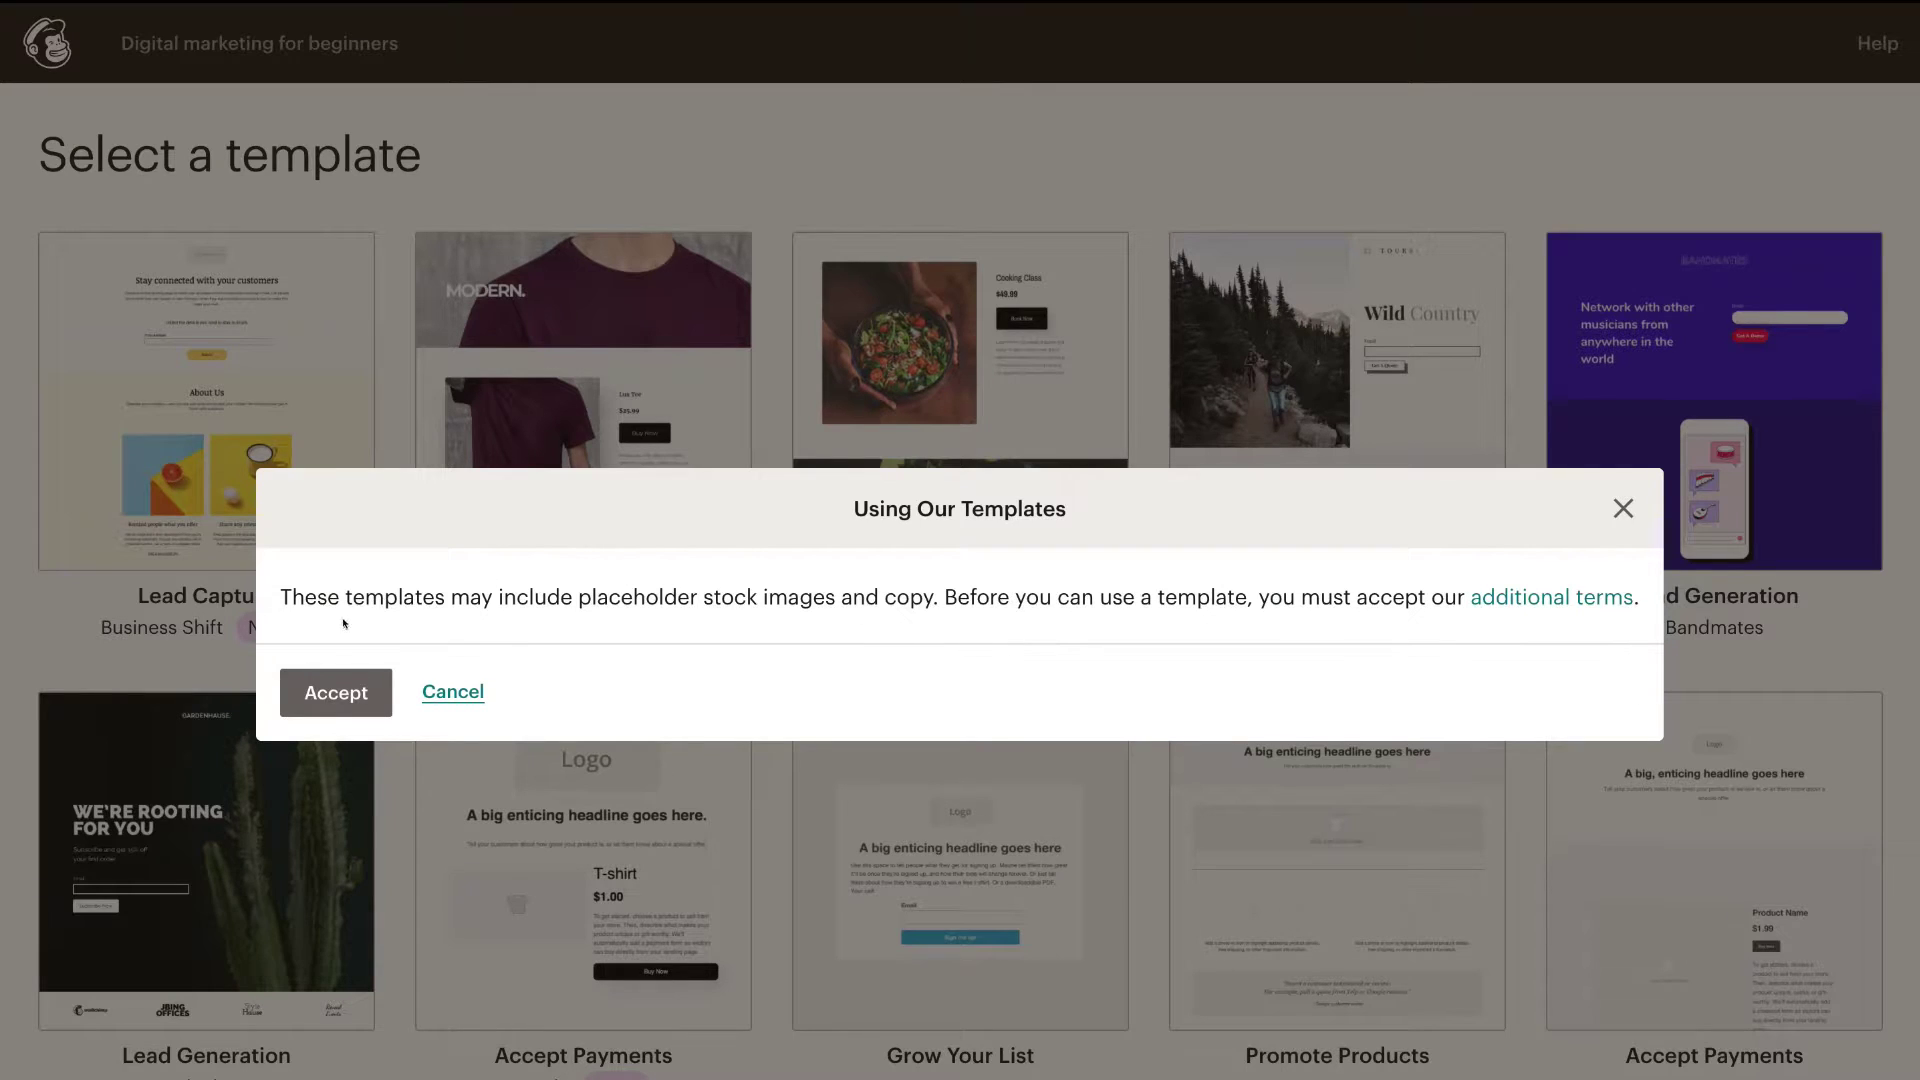
Step: Accept the template usage terms and pick the Grow Your List template from the gallery
click(298, 689)
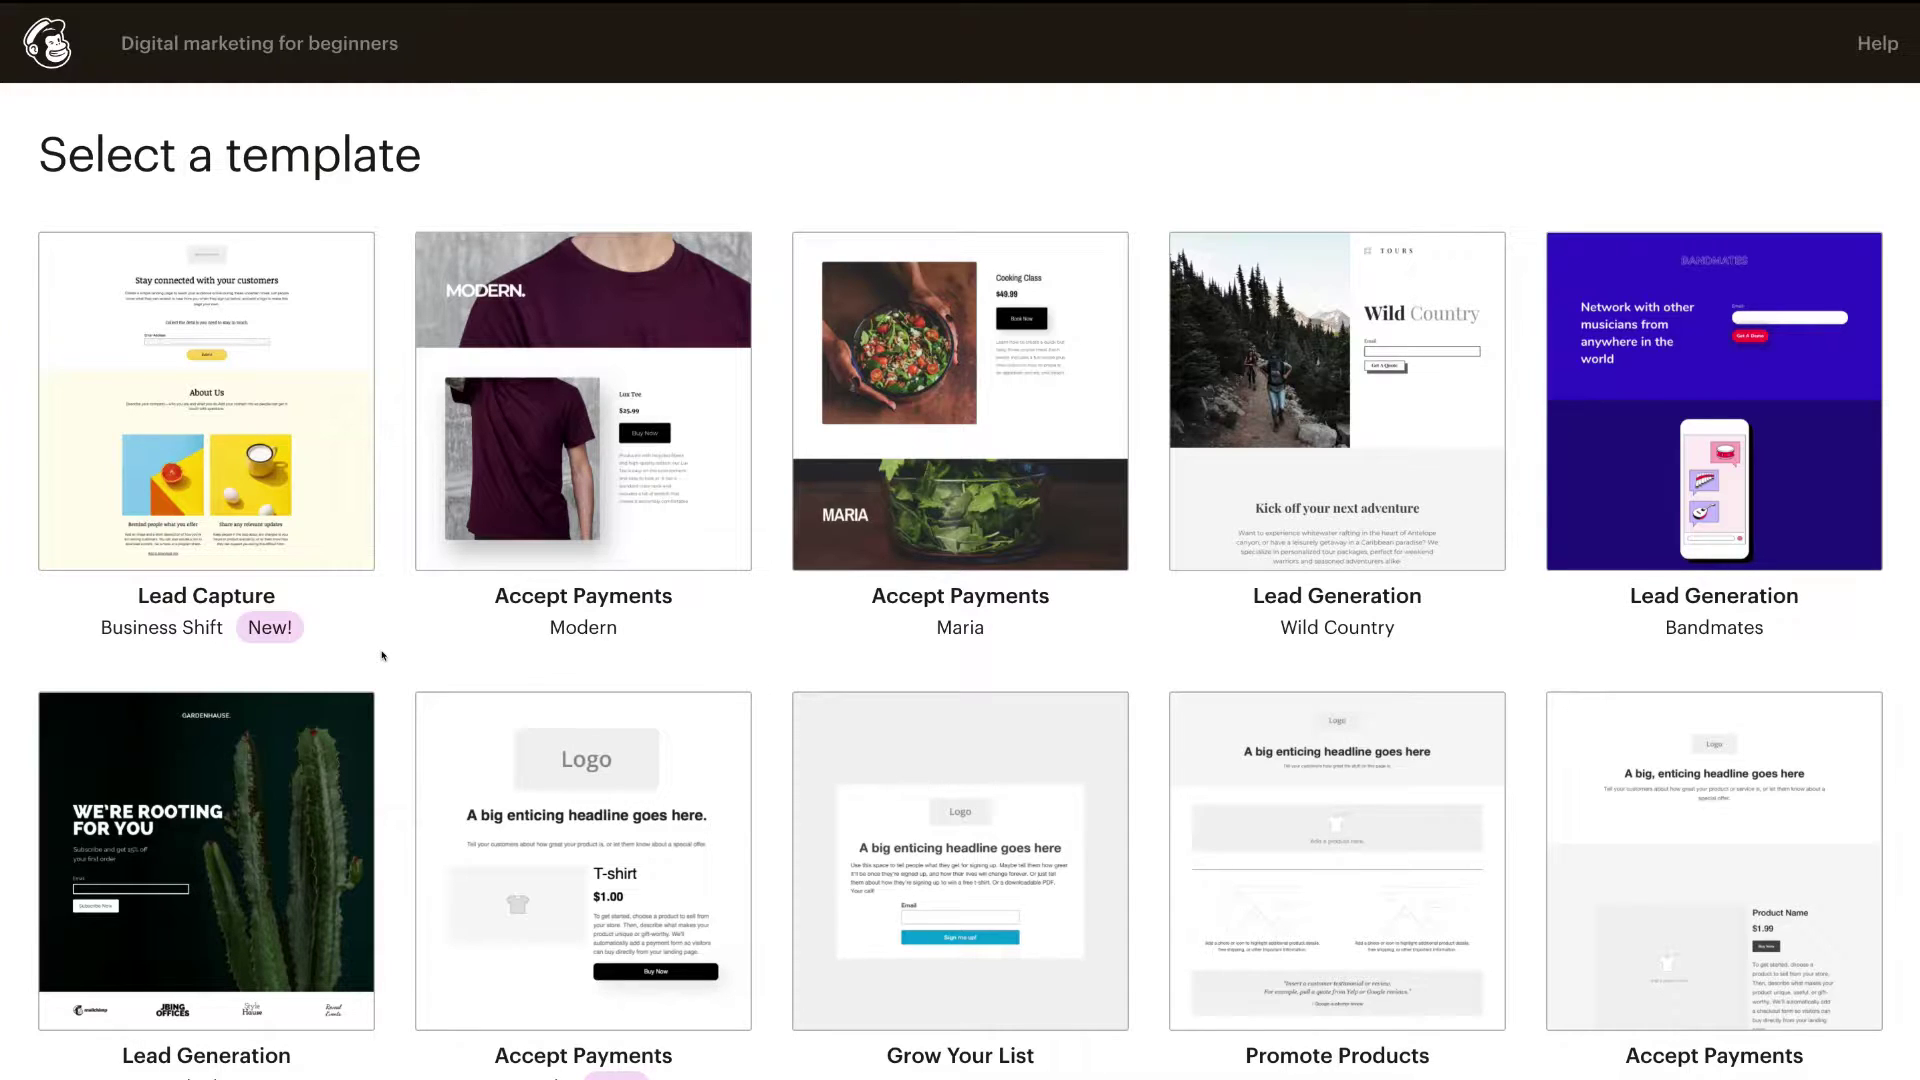
scroll(382, 656, down, 1)
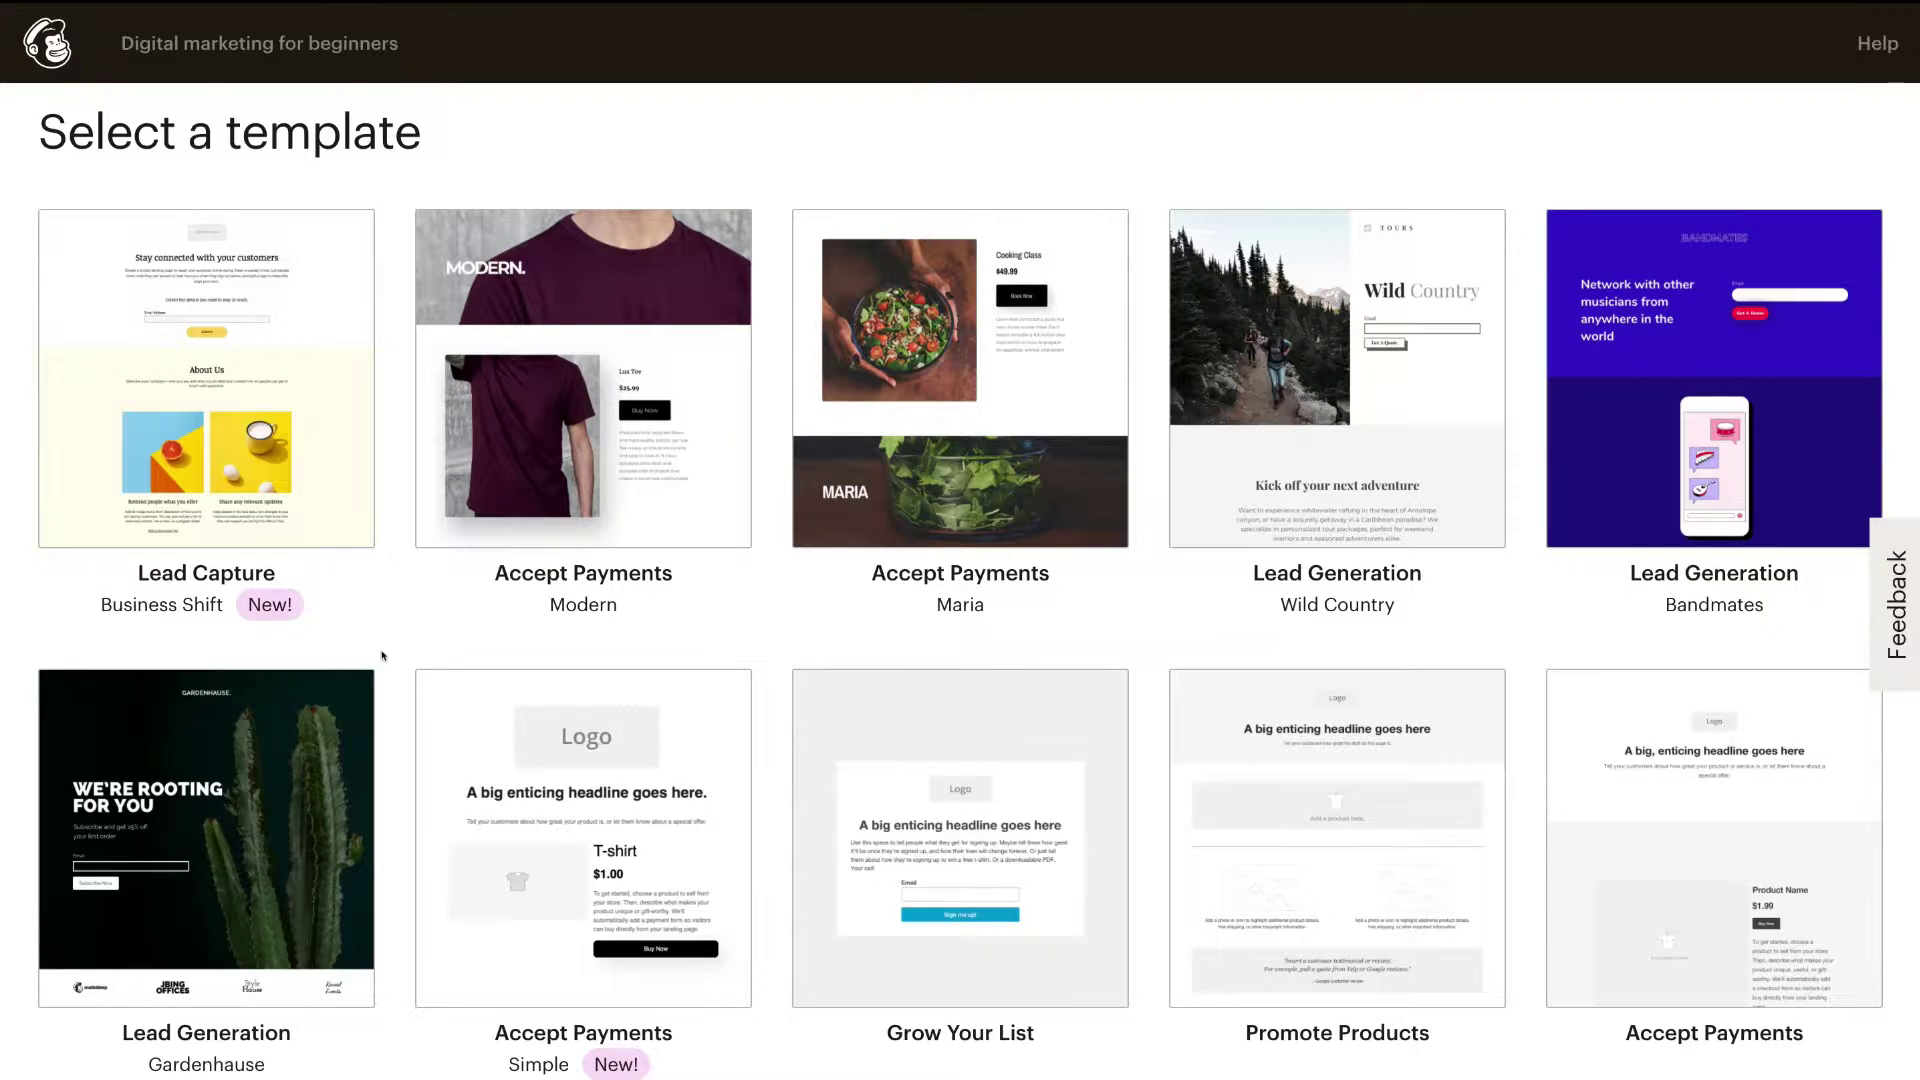
scroll(382, 656, down, 3)
scroll(382, 656, up, 2)
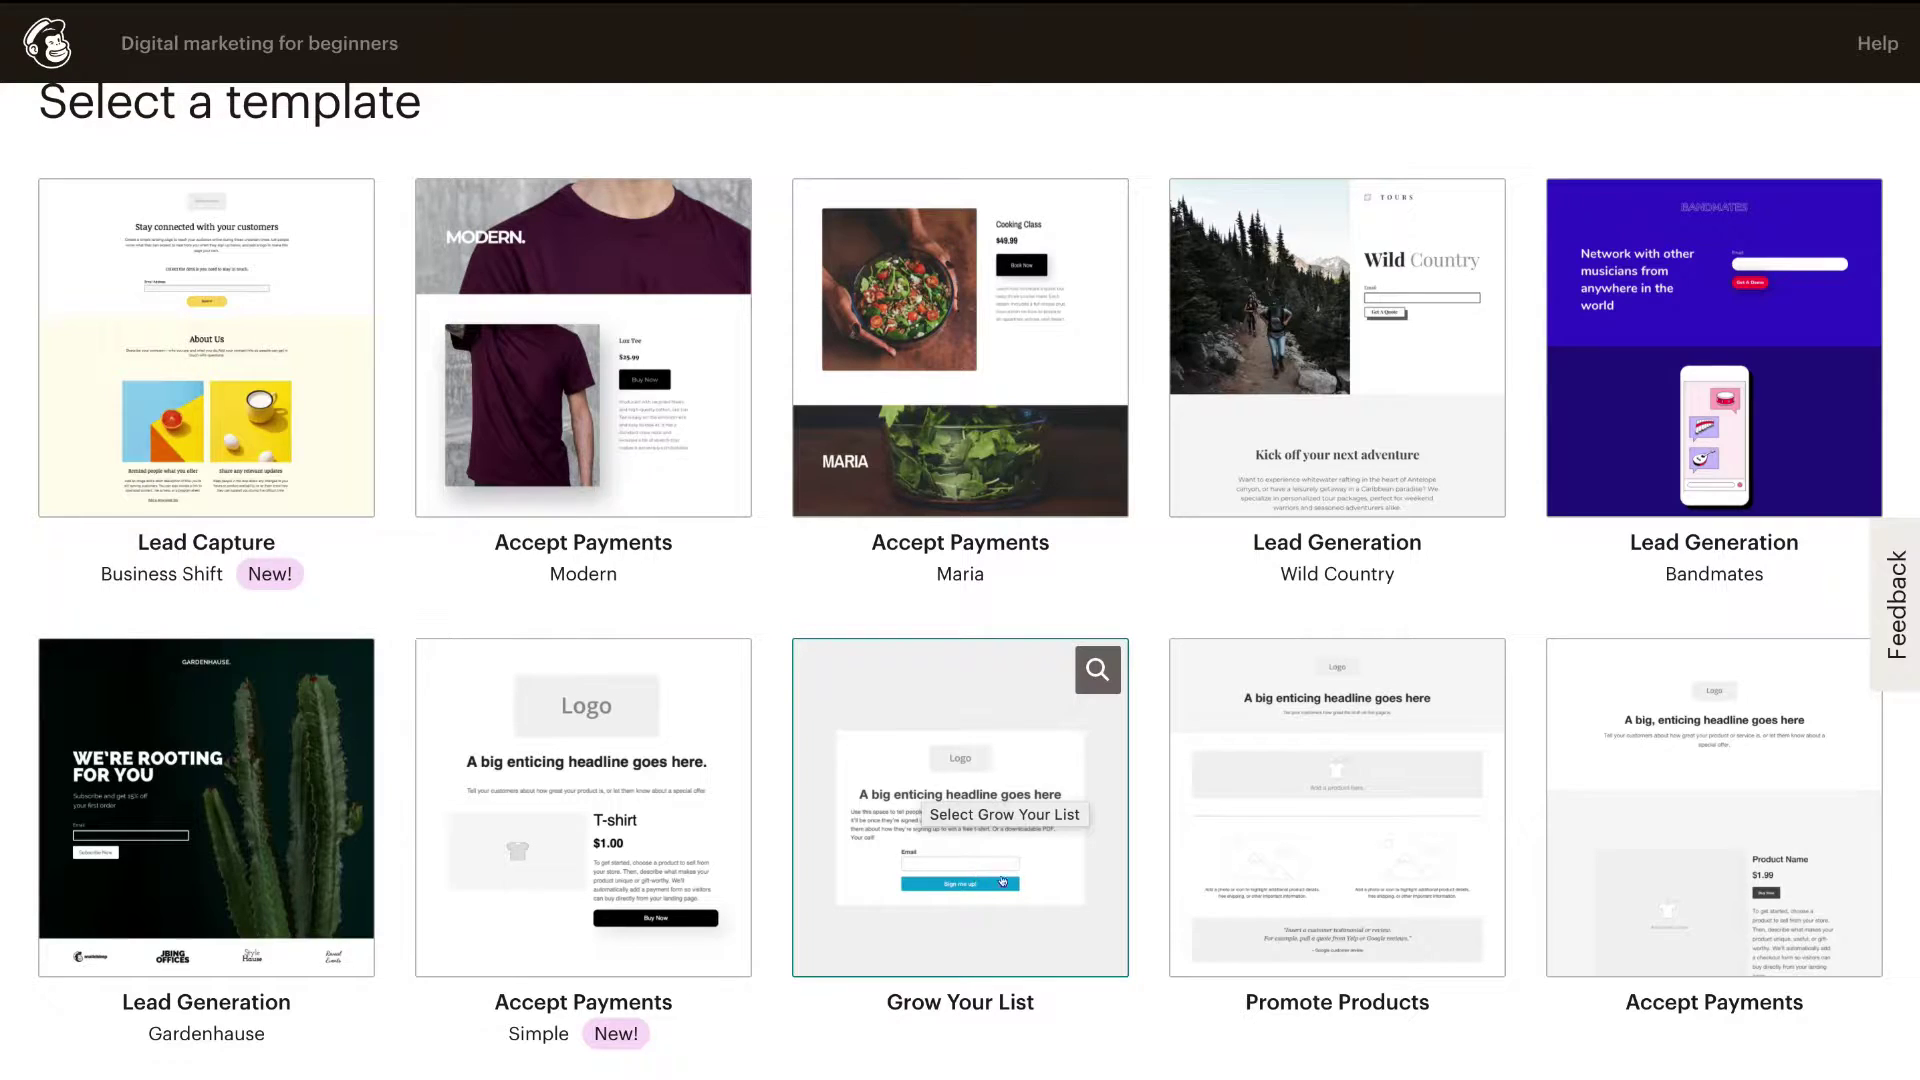
click(999, 793)
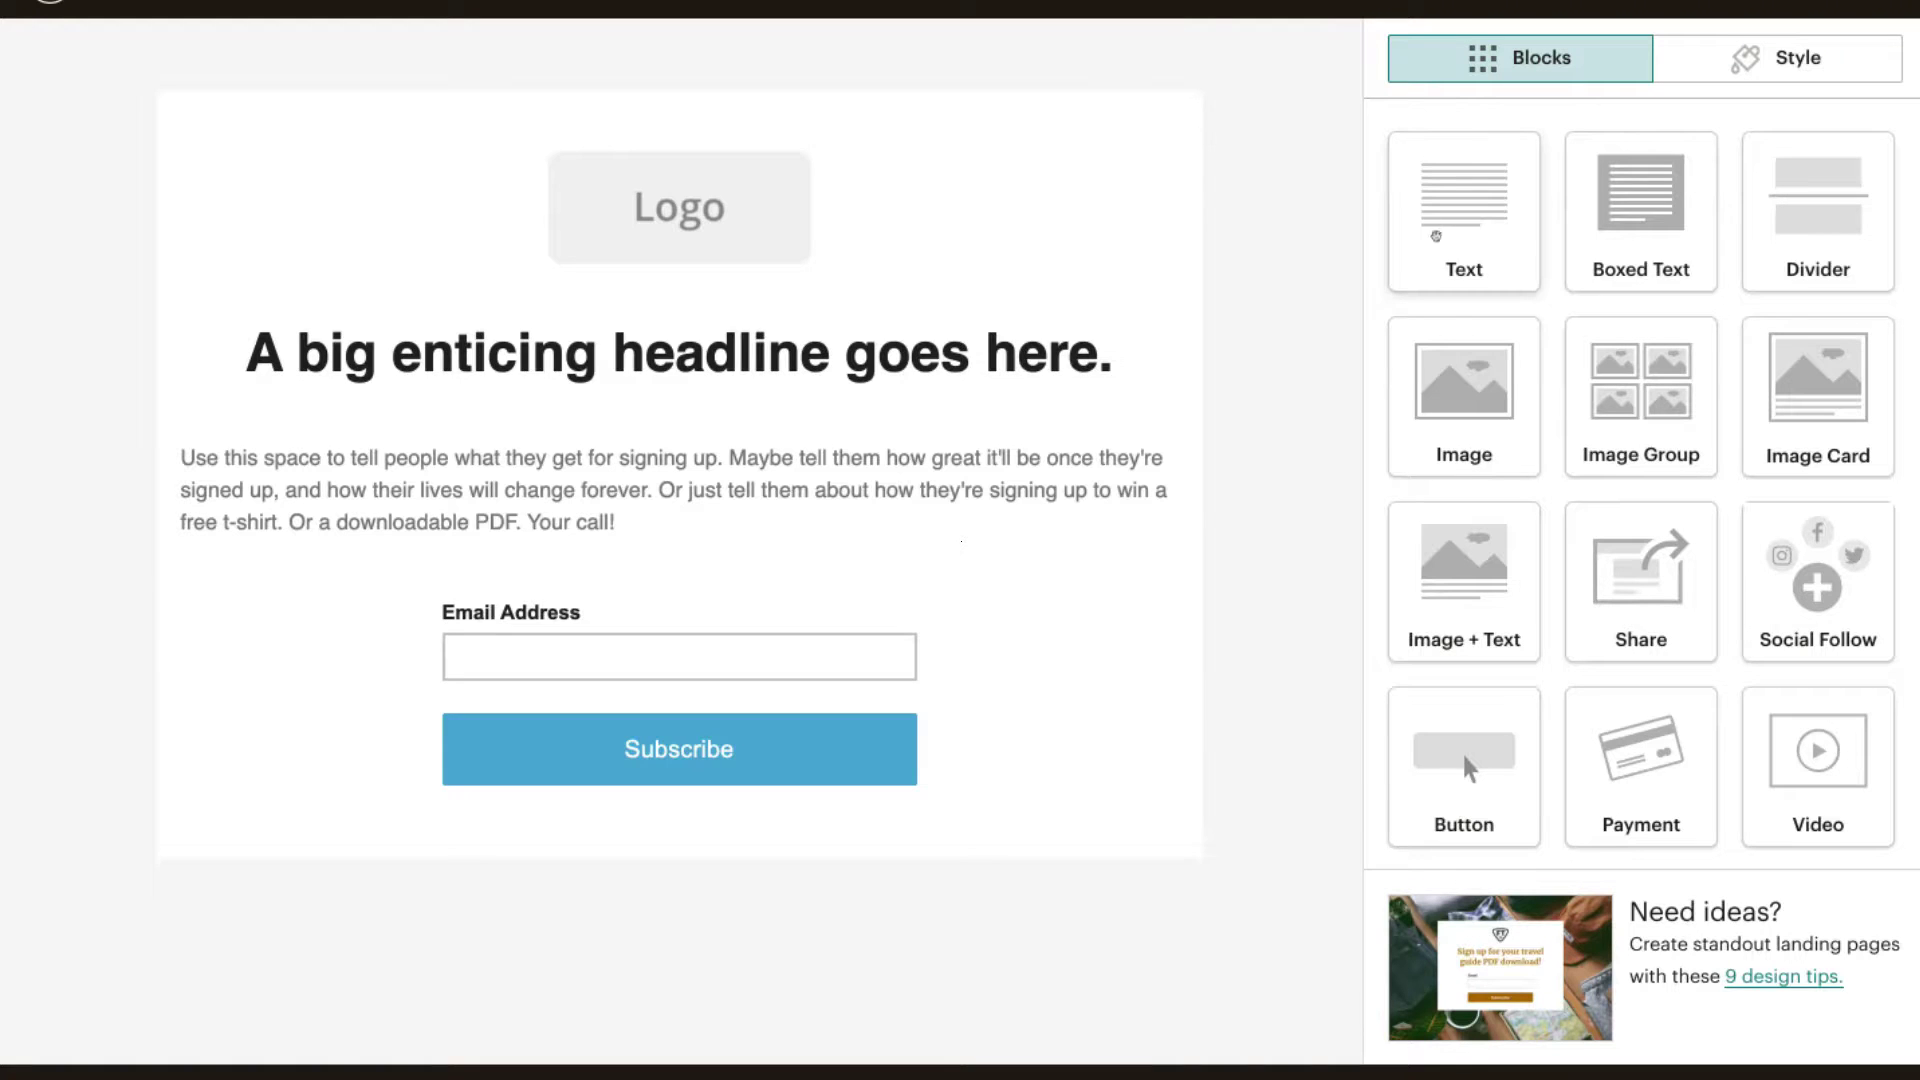
mouse_move(1445, 370)
mouse_down()
mouse_move(1110, 362)
mouse_move(1100, 255)
mouse_move(1403, 393)
mouse_move(1455, 342)
mouse_up()
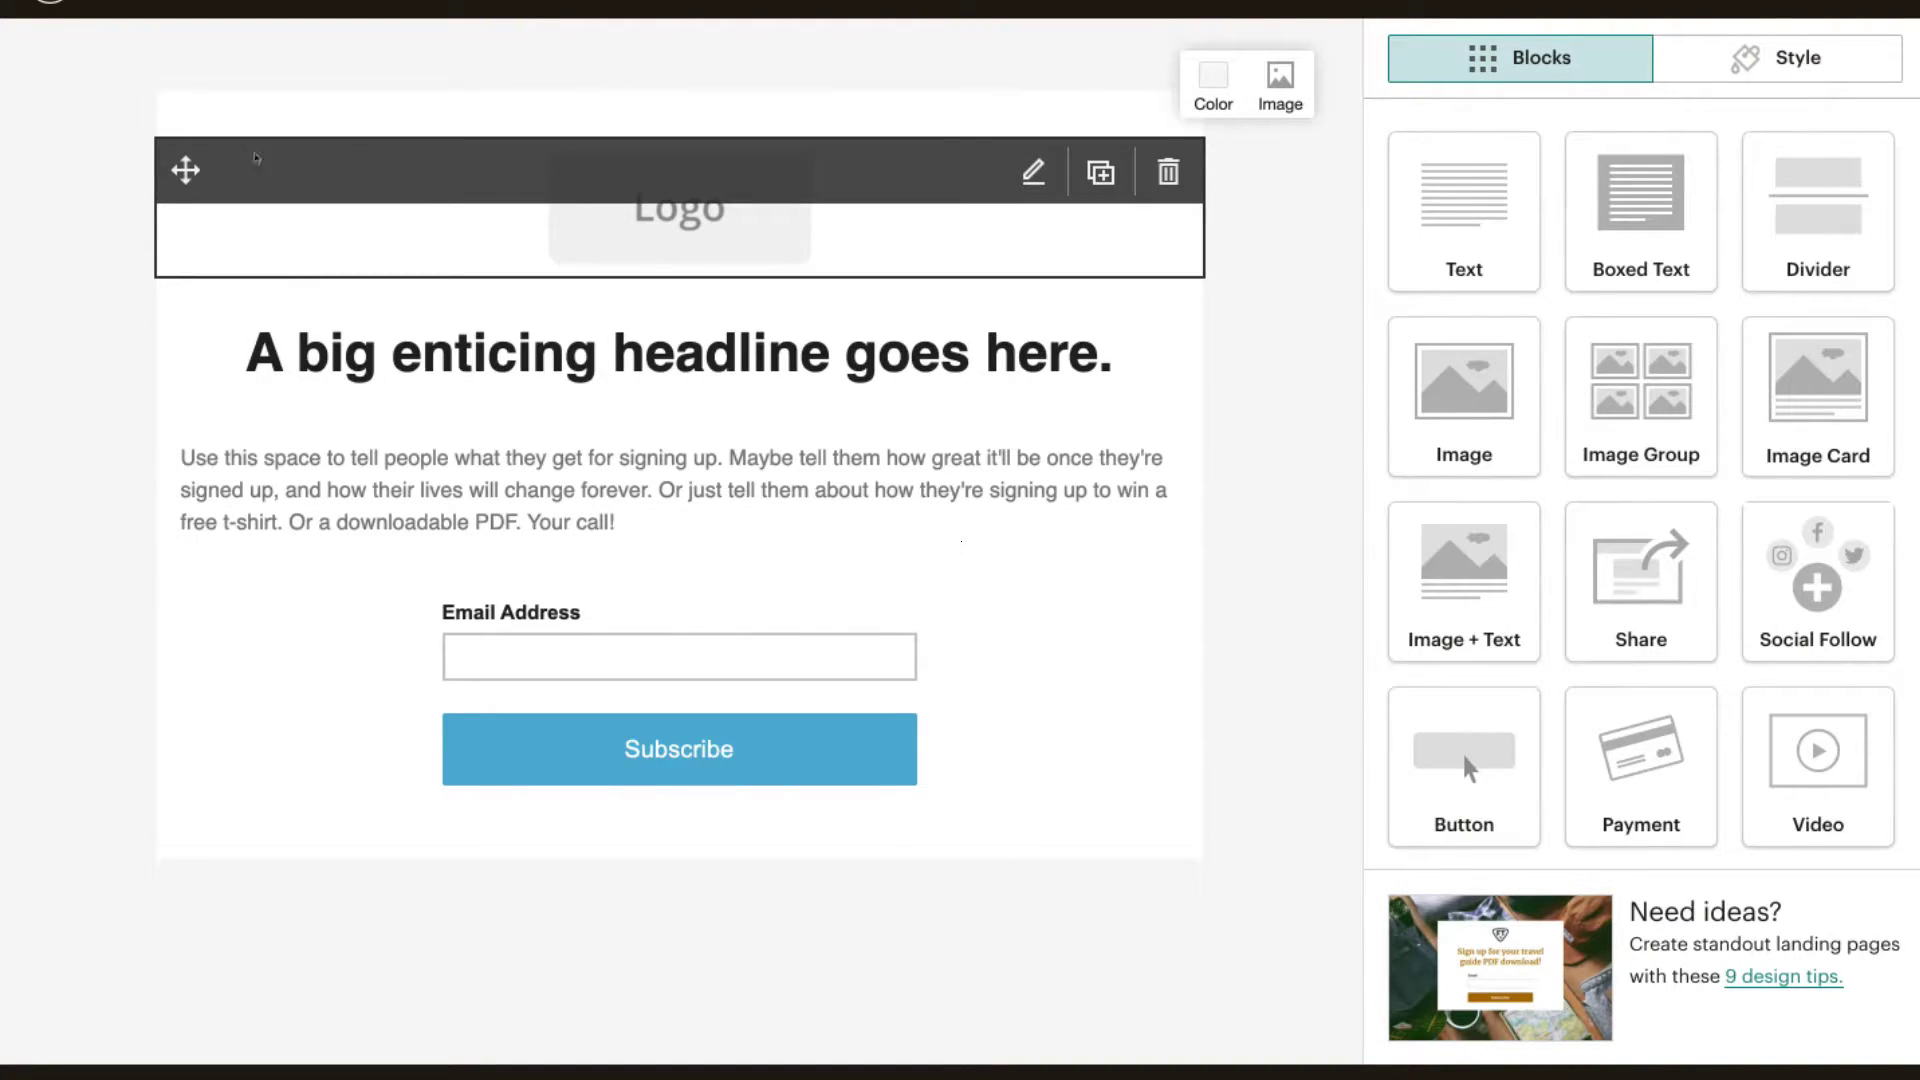
mouse_move(183, 165)
mouse_down()
mouse_move(170, 310)
mouse_move(166, 112)
mouse_move(160, 400)
mouse_move(180, 131)
mouse_up()
mouse_move(470, 176)
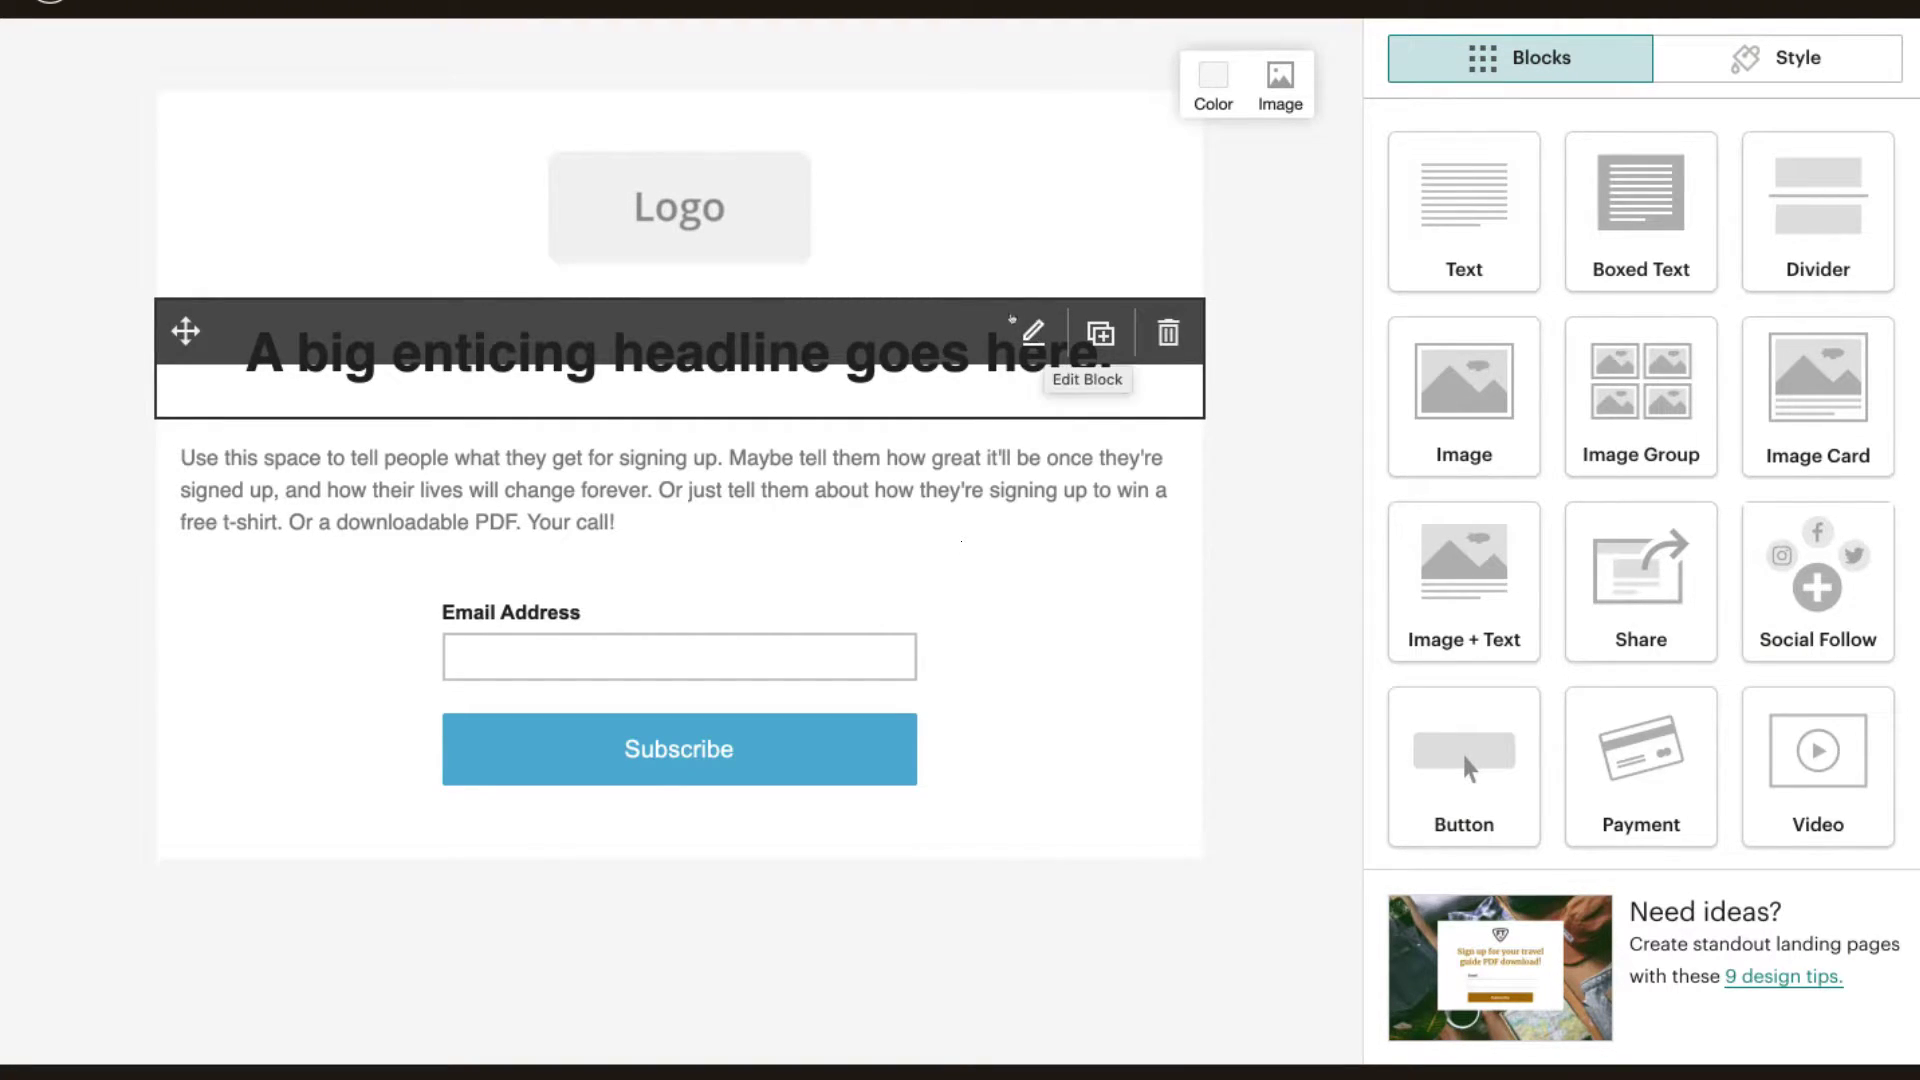
click(1031, 333)
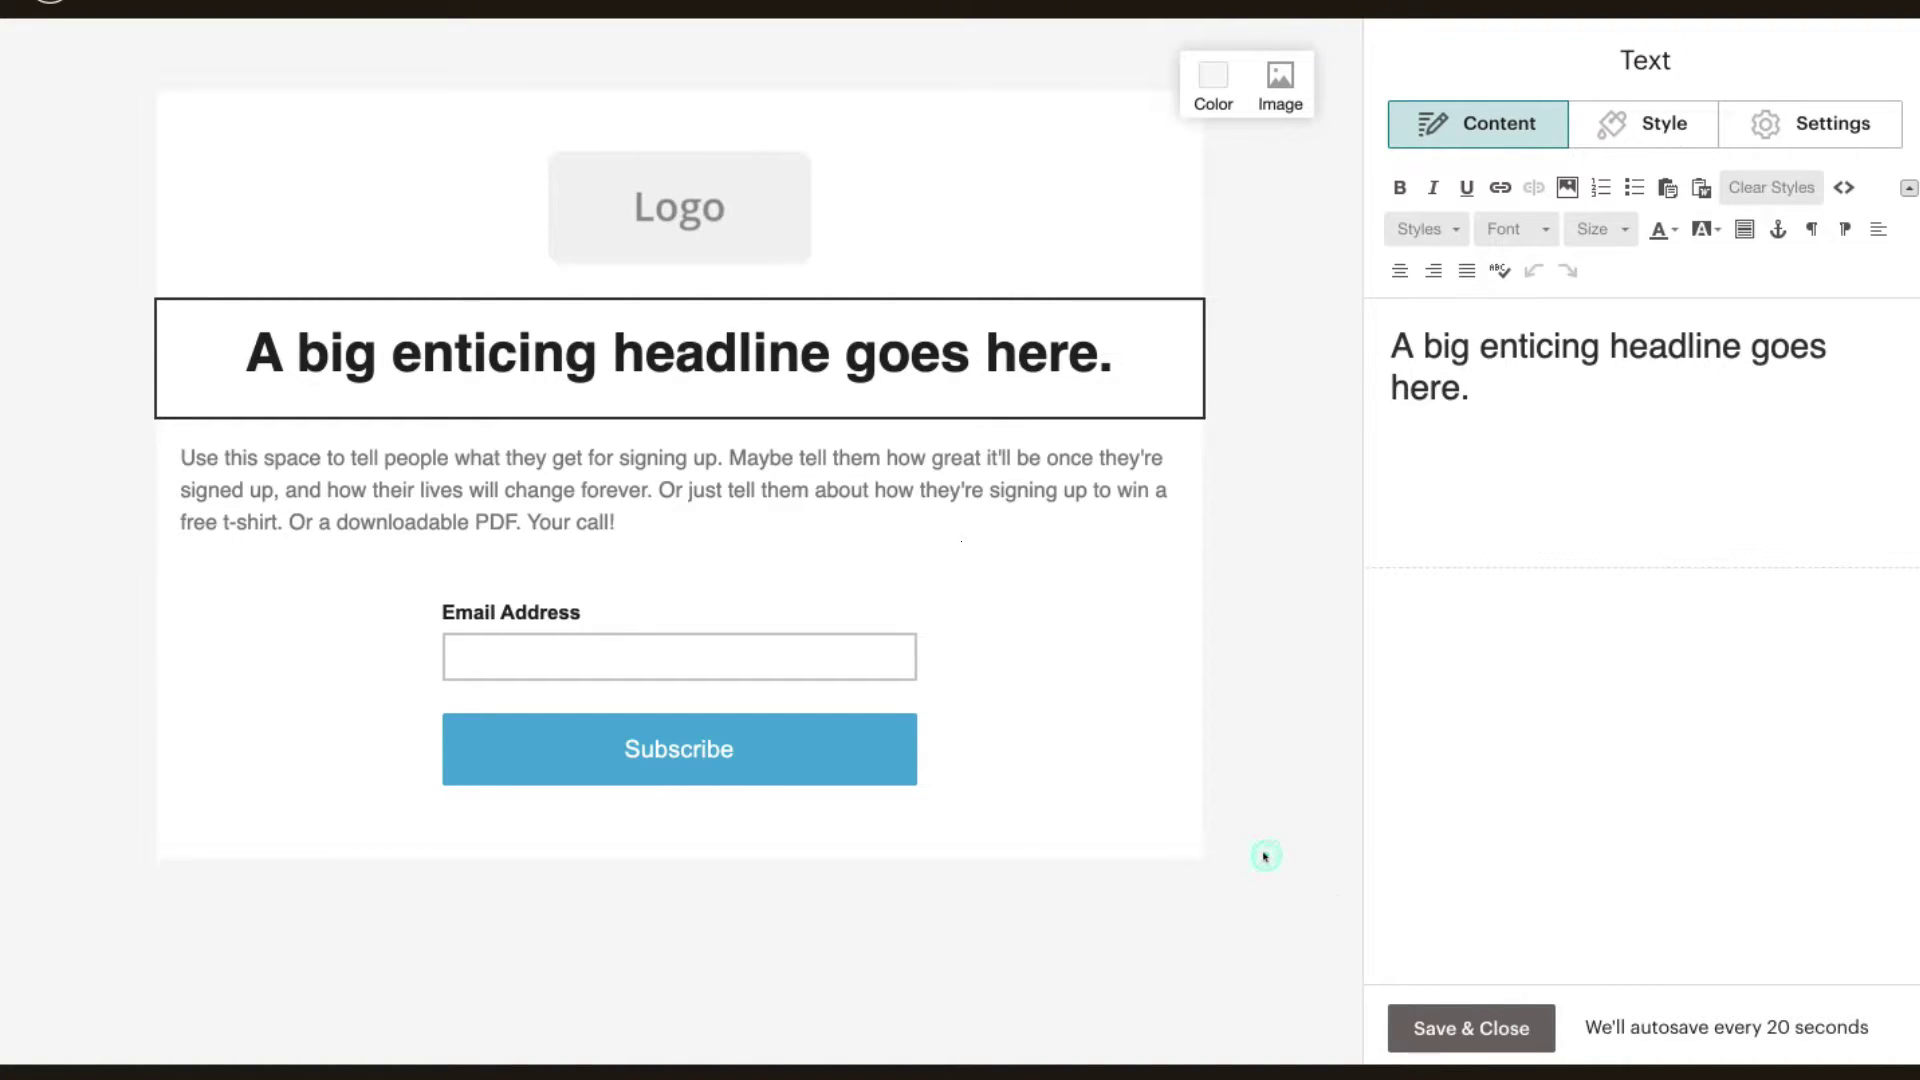
click(1459, 1028)
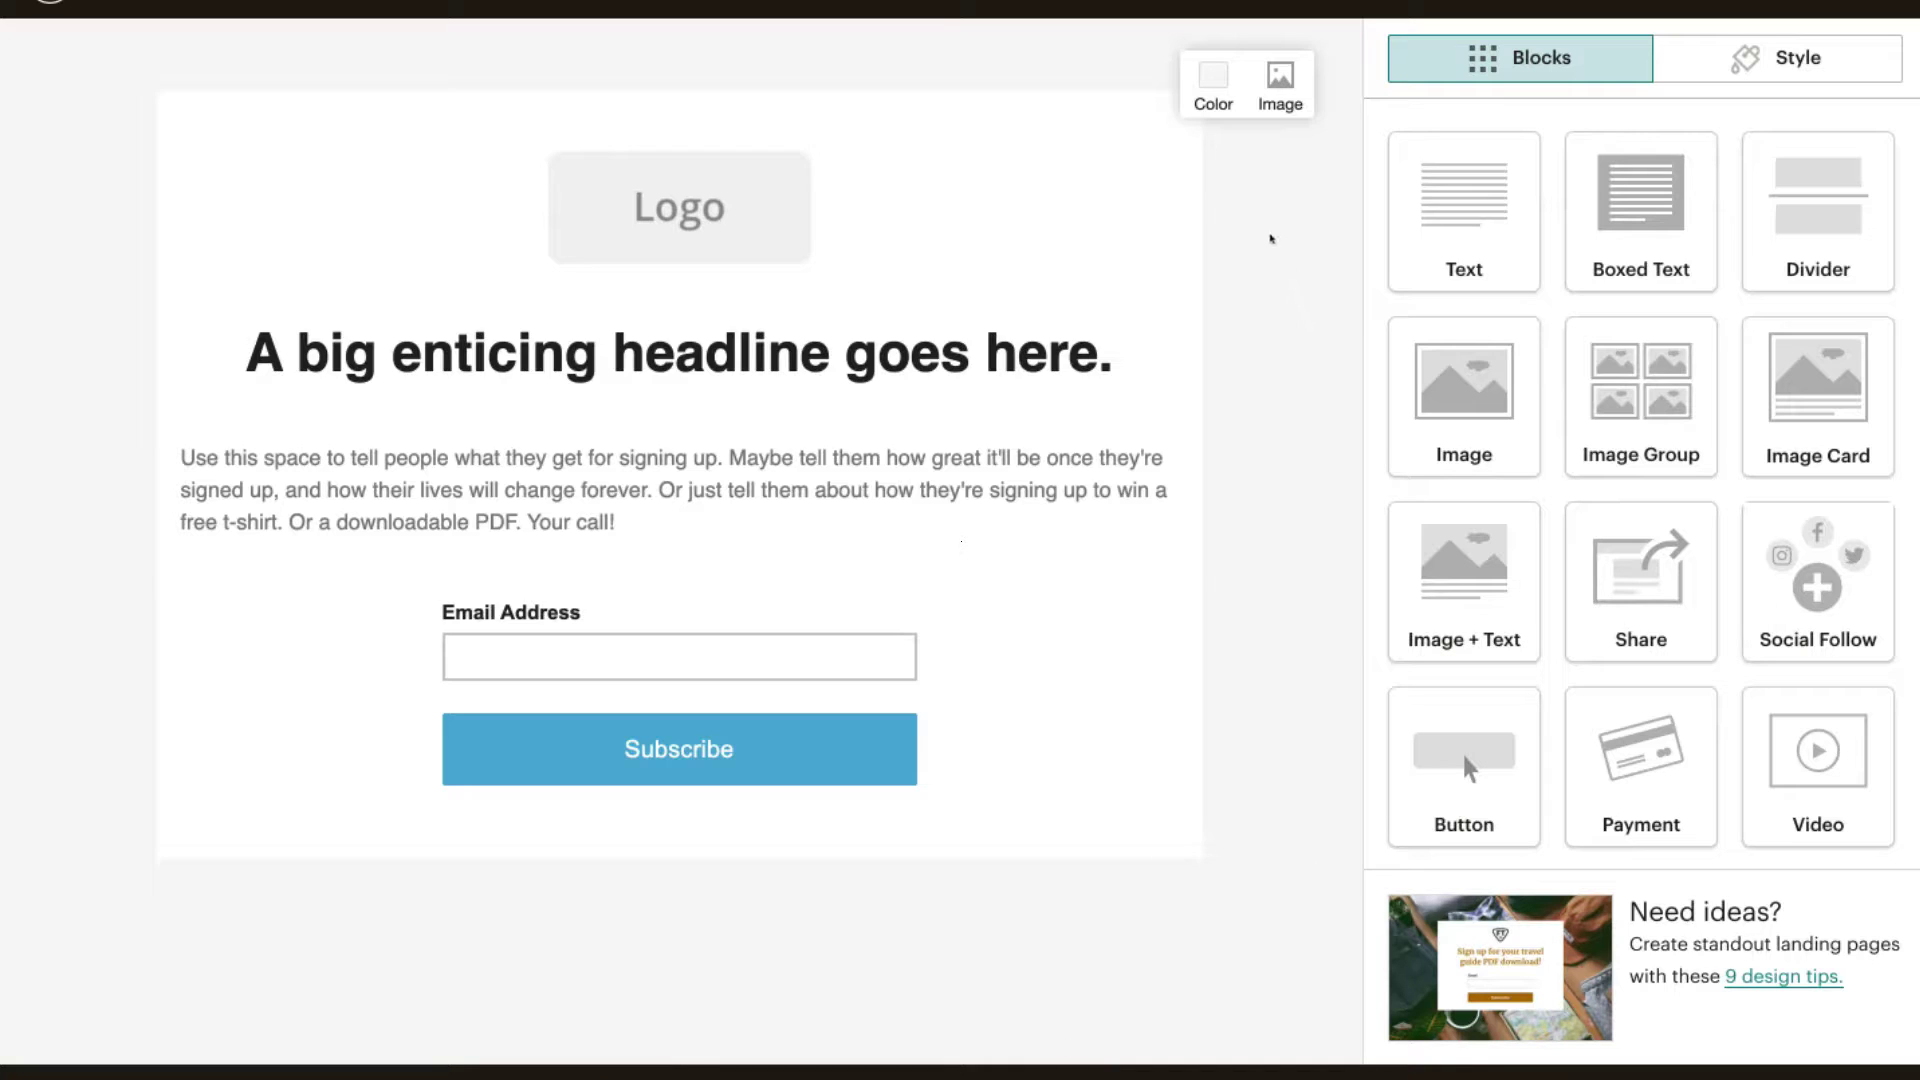
Step: Set the page background colour to blue #5993b4
click(1211, 89)
click(1140, 193)
click(1076, 216)
click(1191, 282)
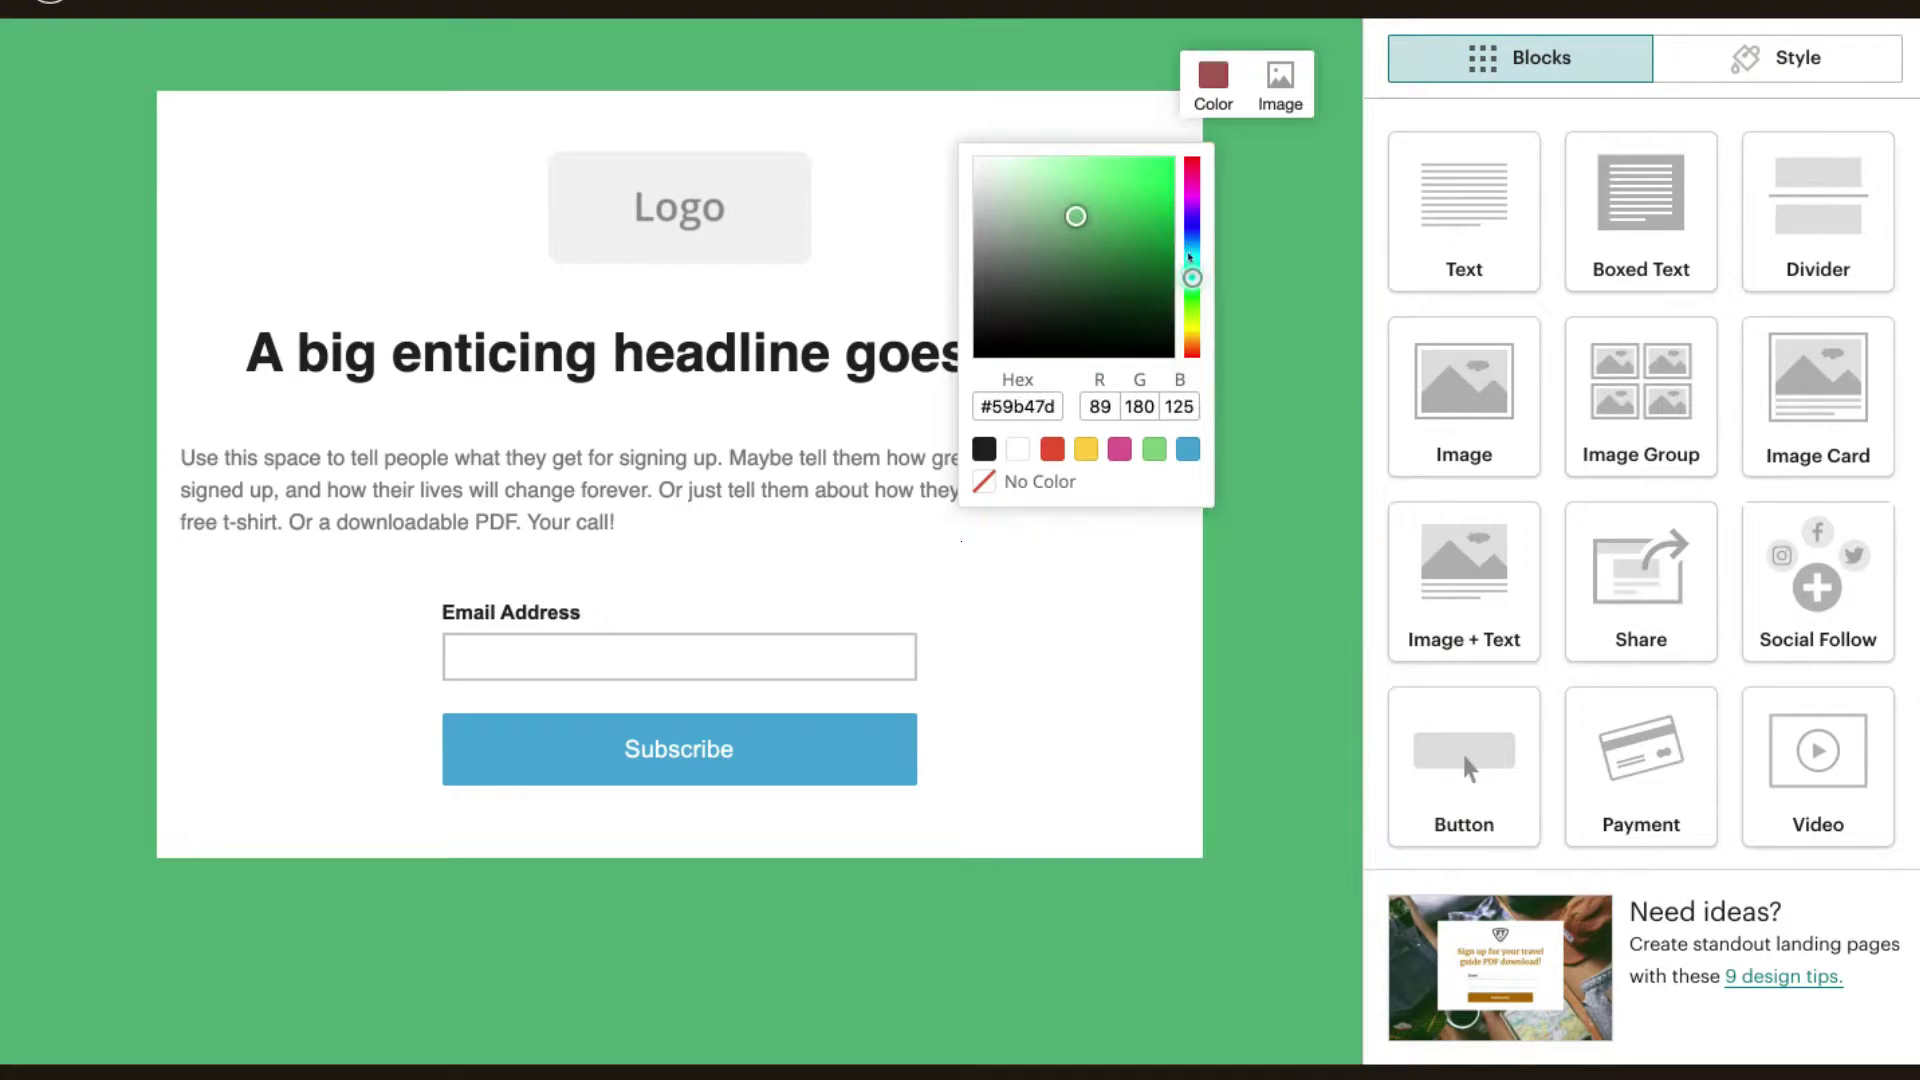
click(1189, 240)
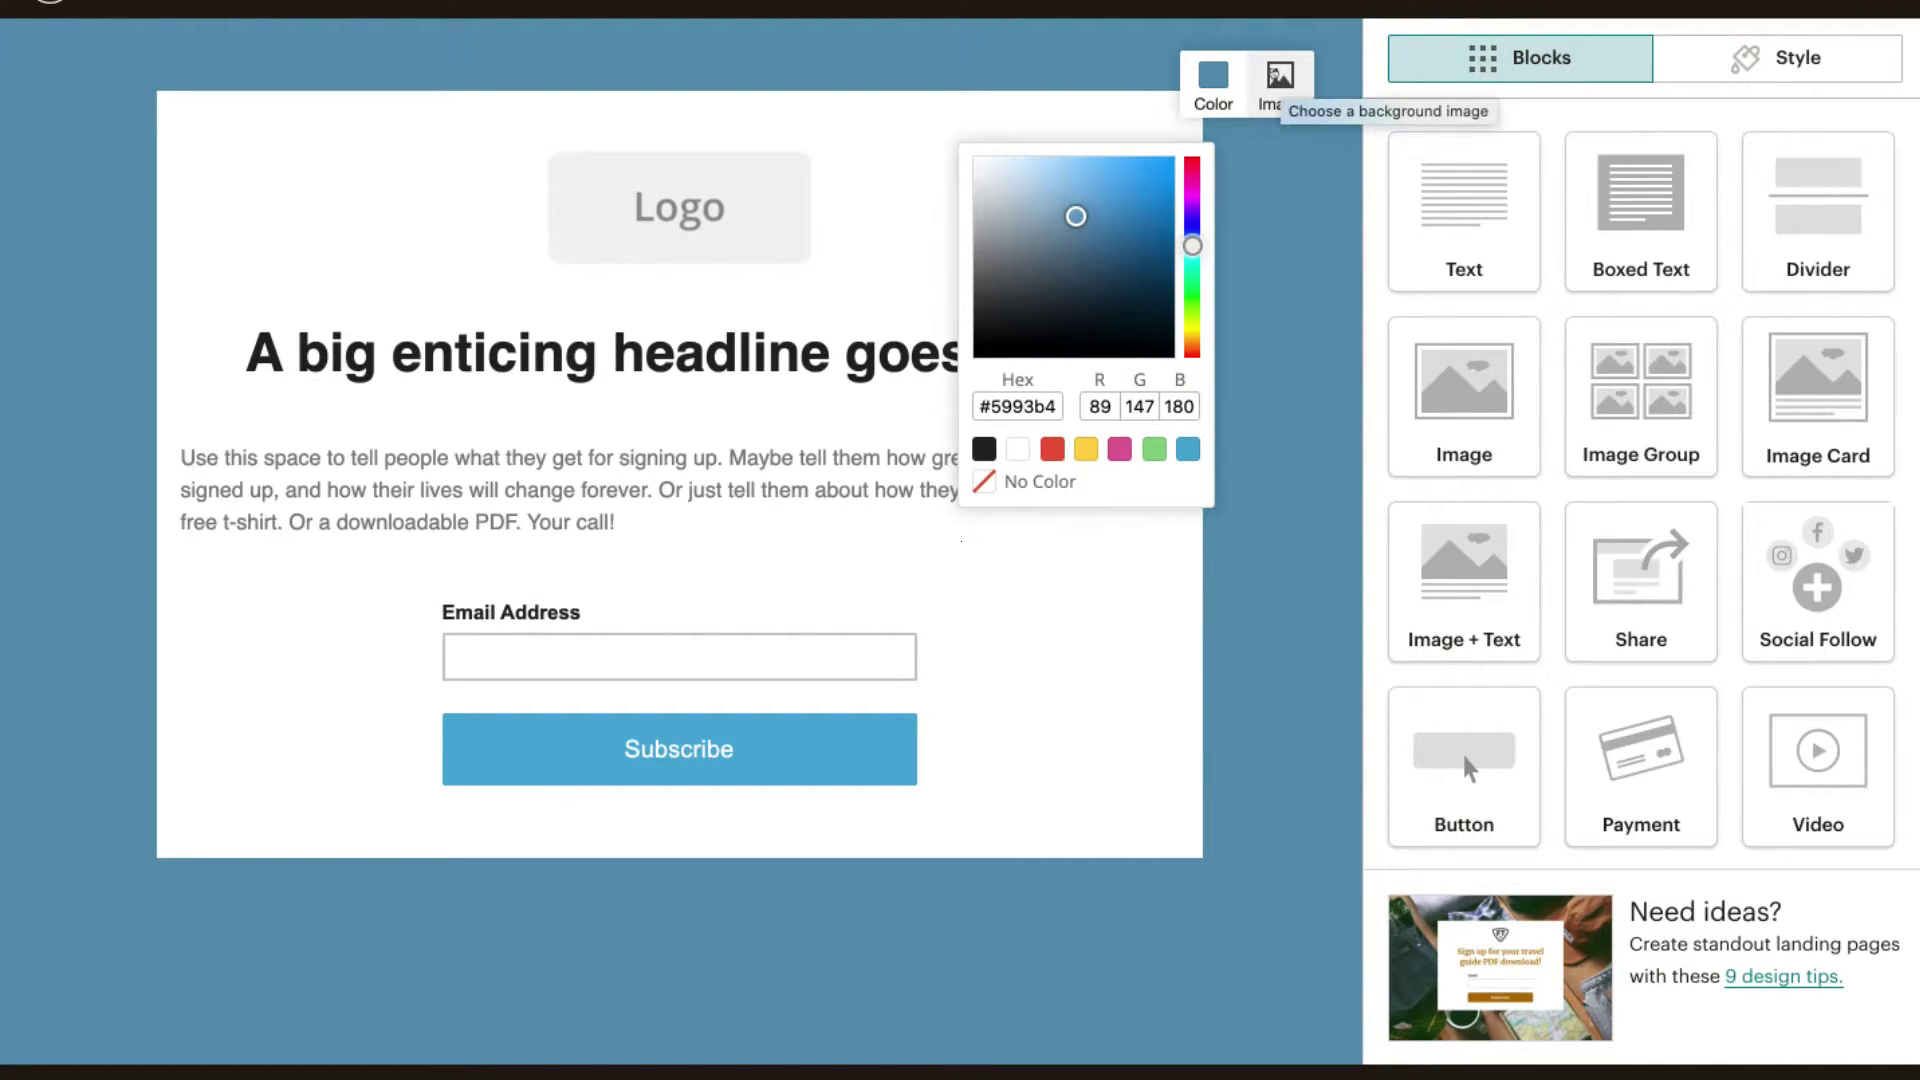
Step: Upload the Background image file as the page background image
click(1278, 74)
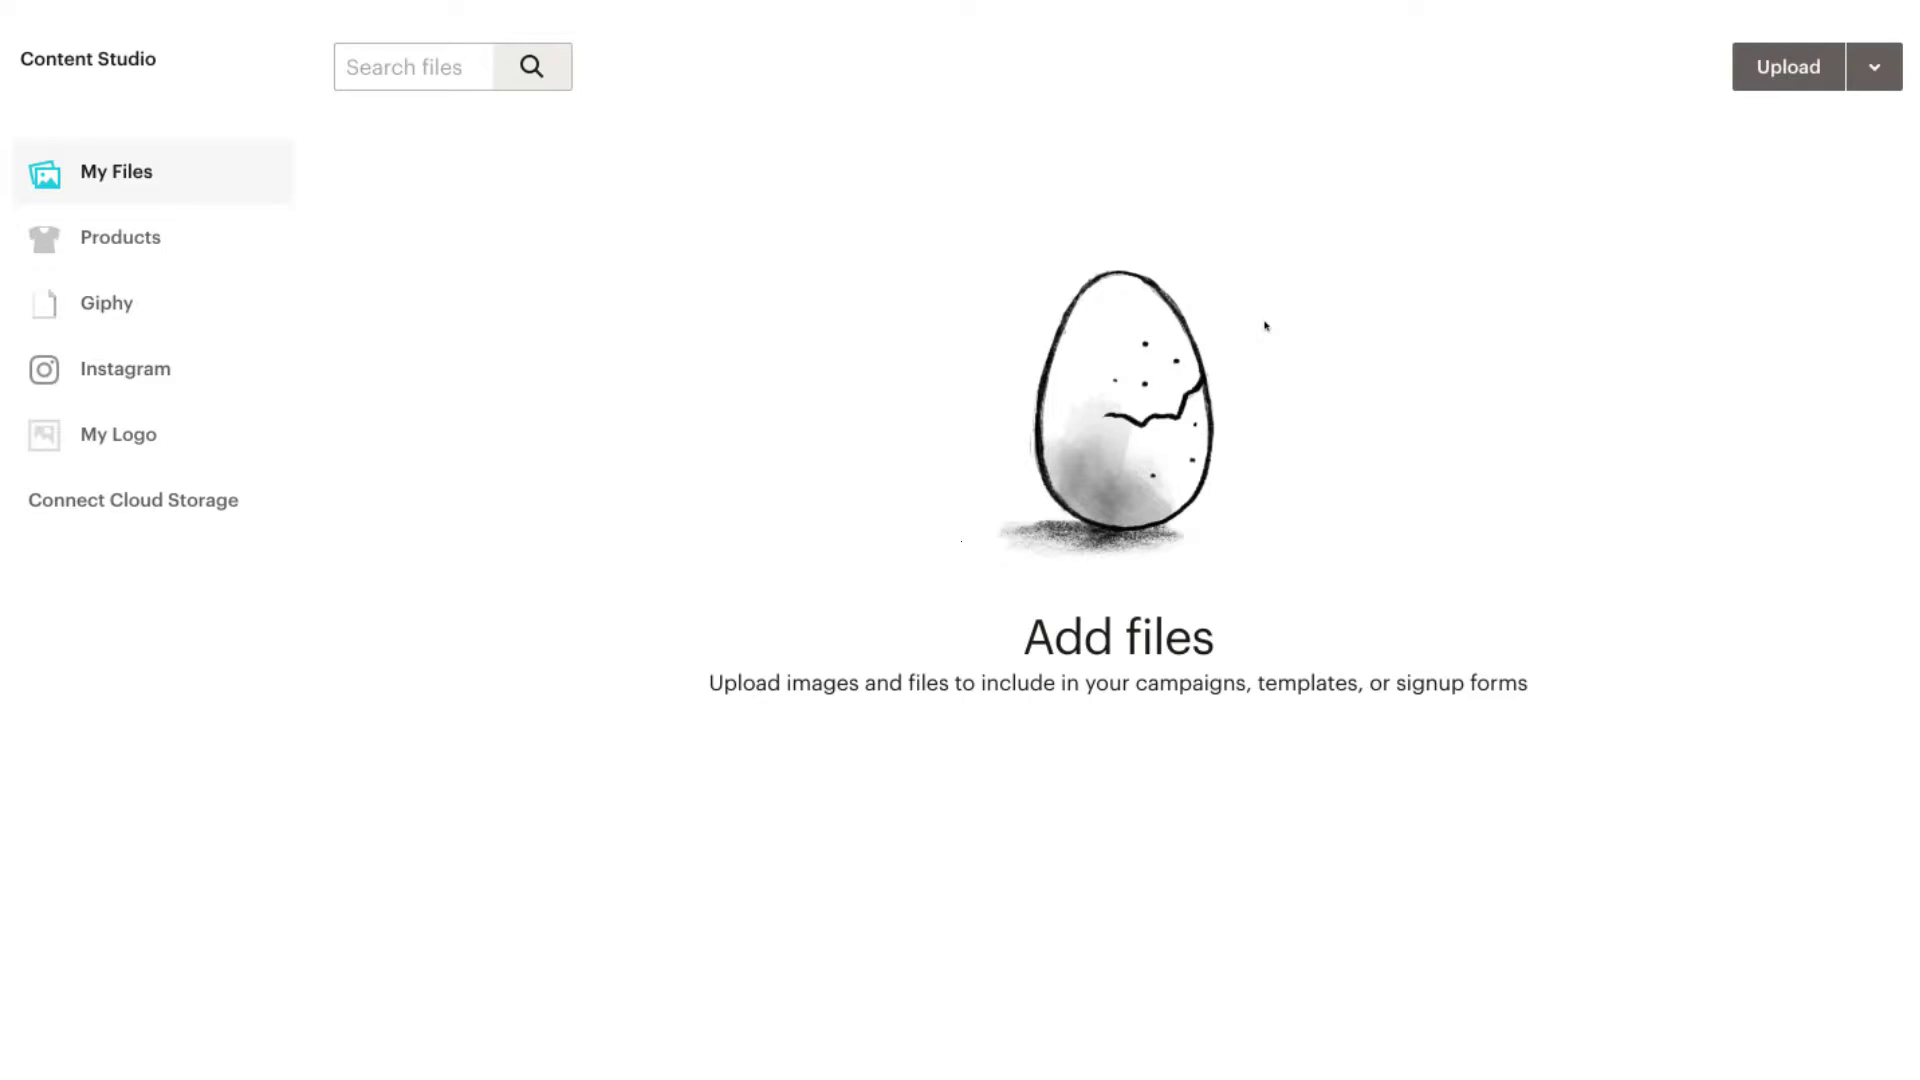
click(1775, 75)
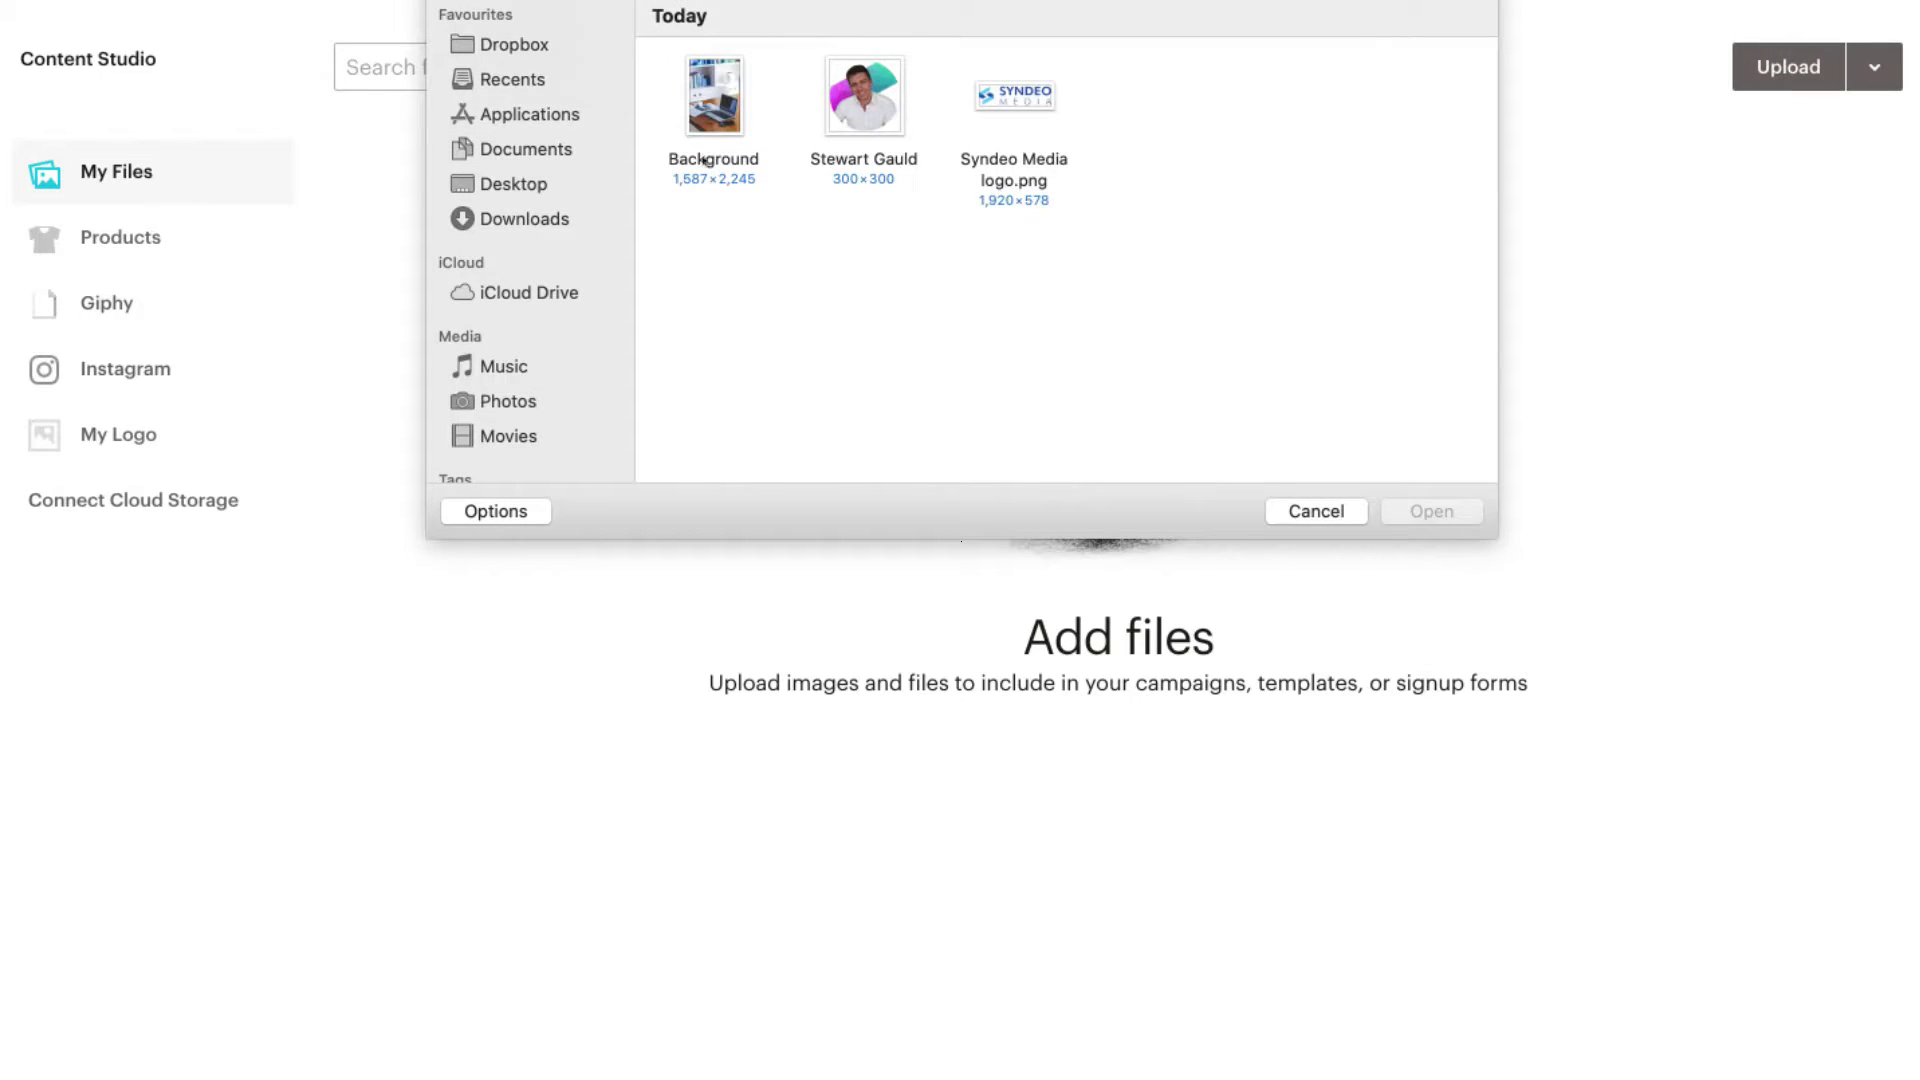
click(710, 110)
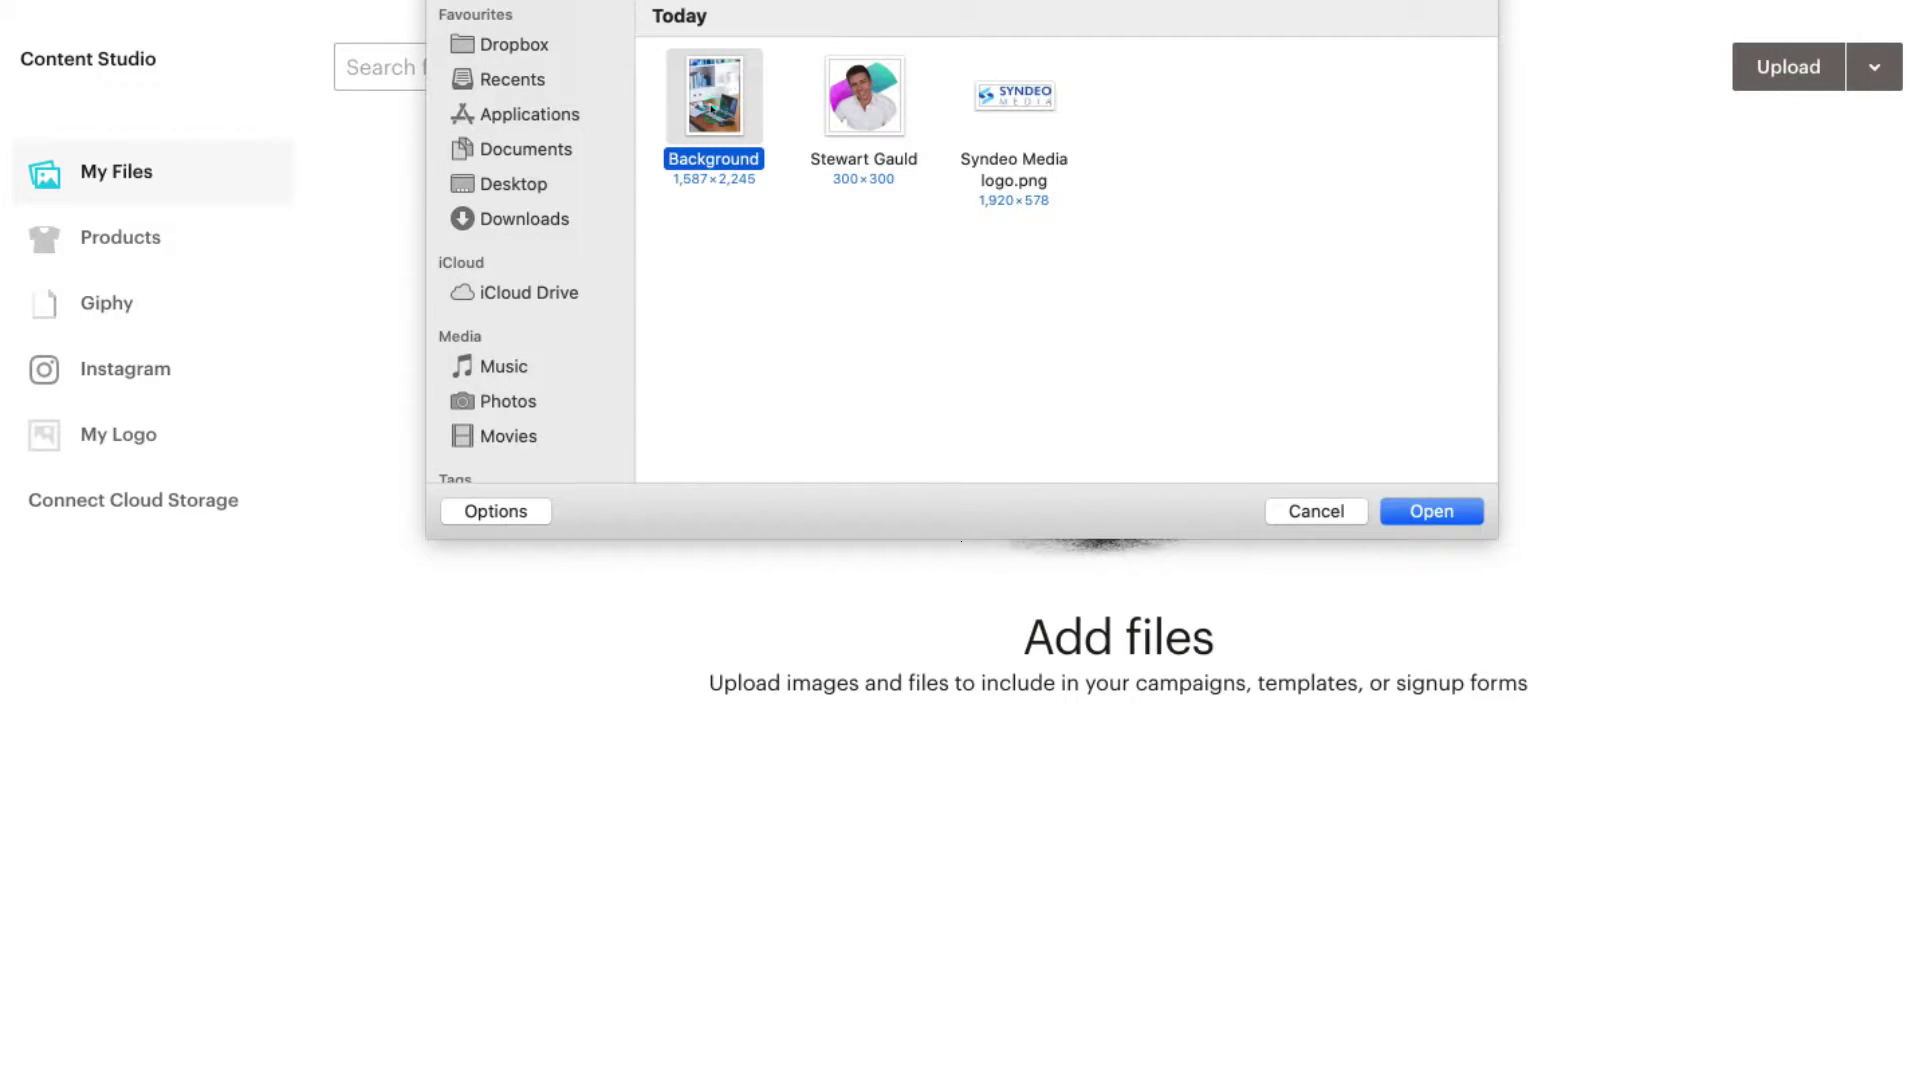
click(1432, 512)
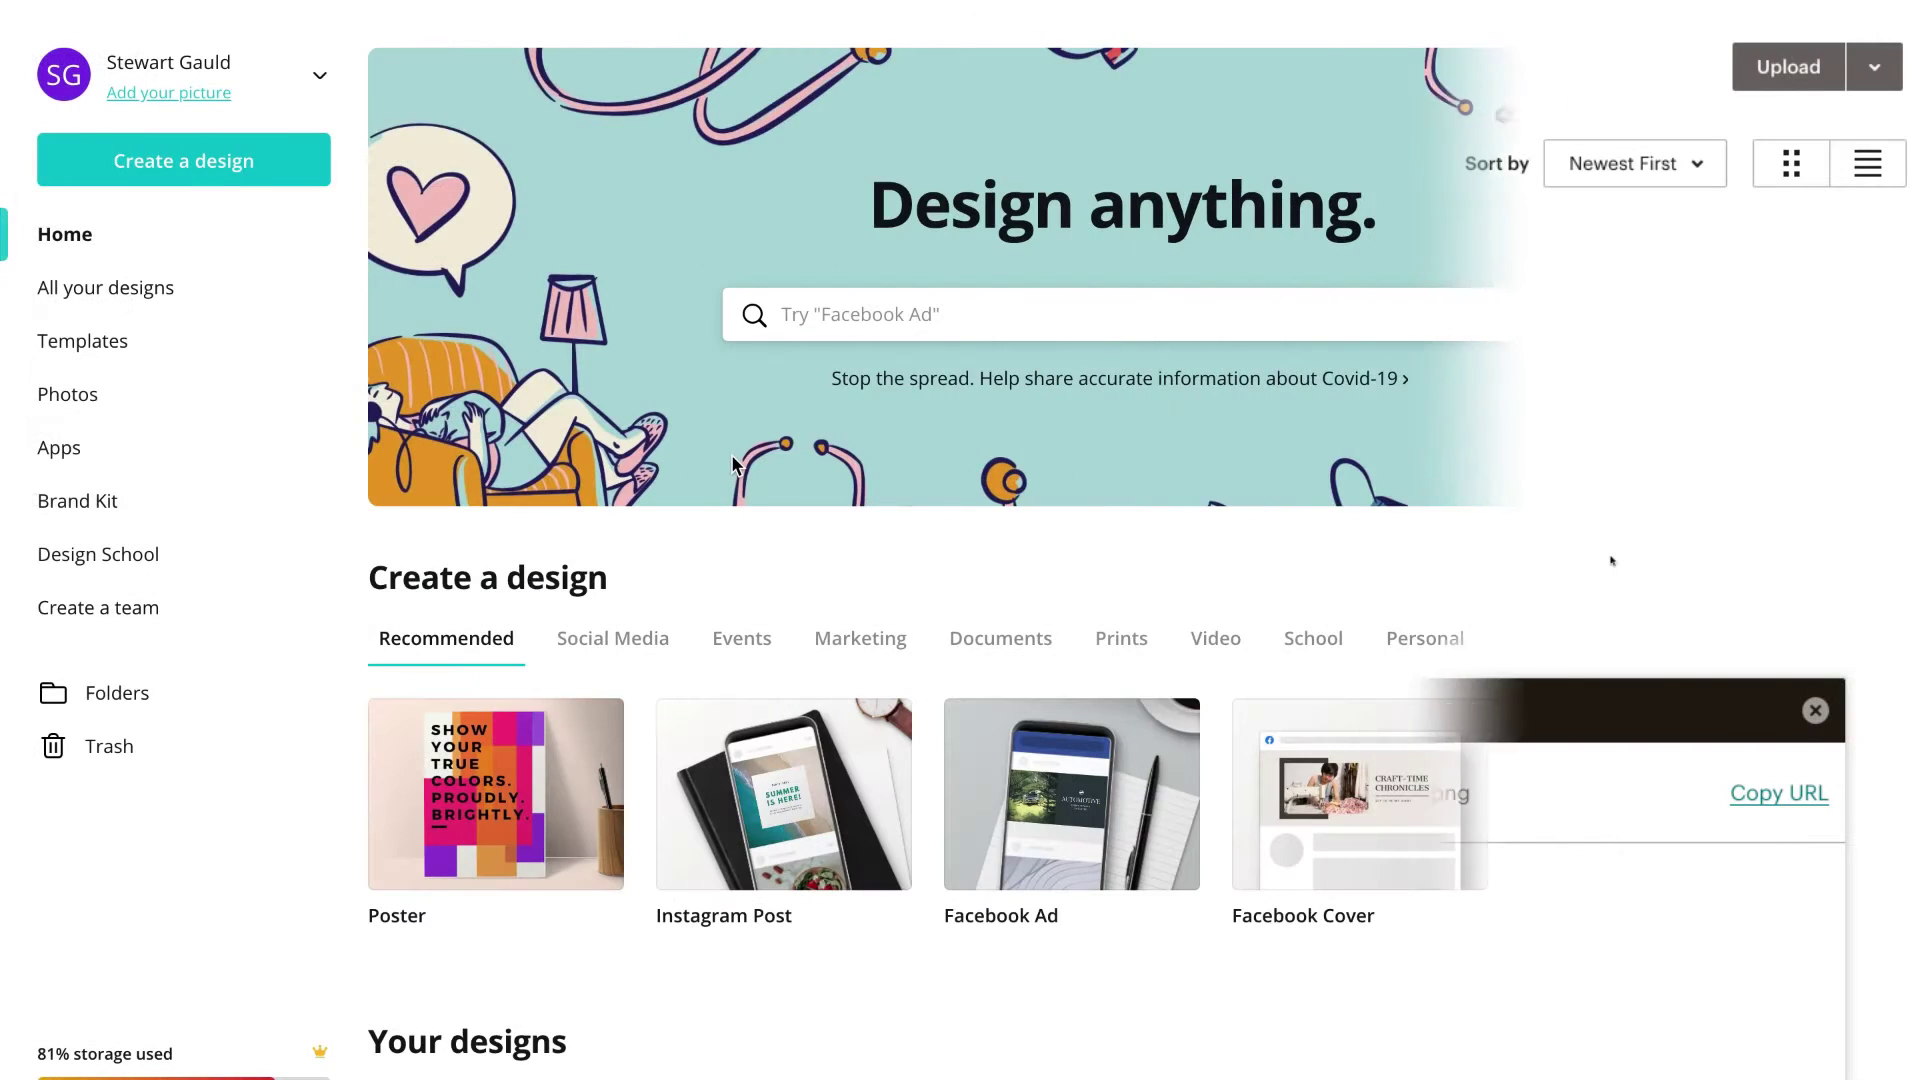
Step: Search Canva photos for a computer desk and browse the results
scroll(735, 465, down, 5)
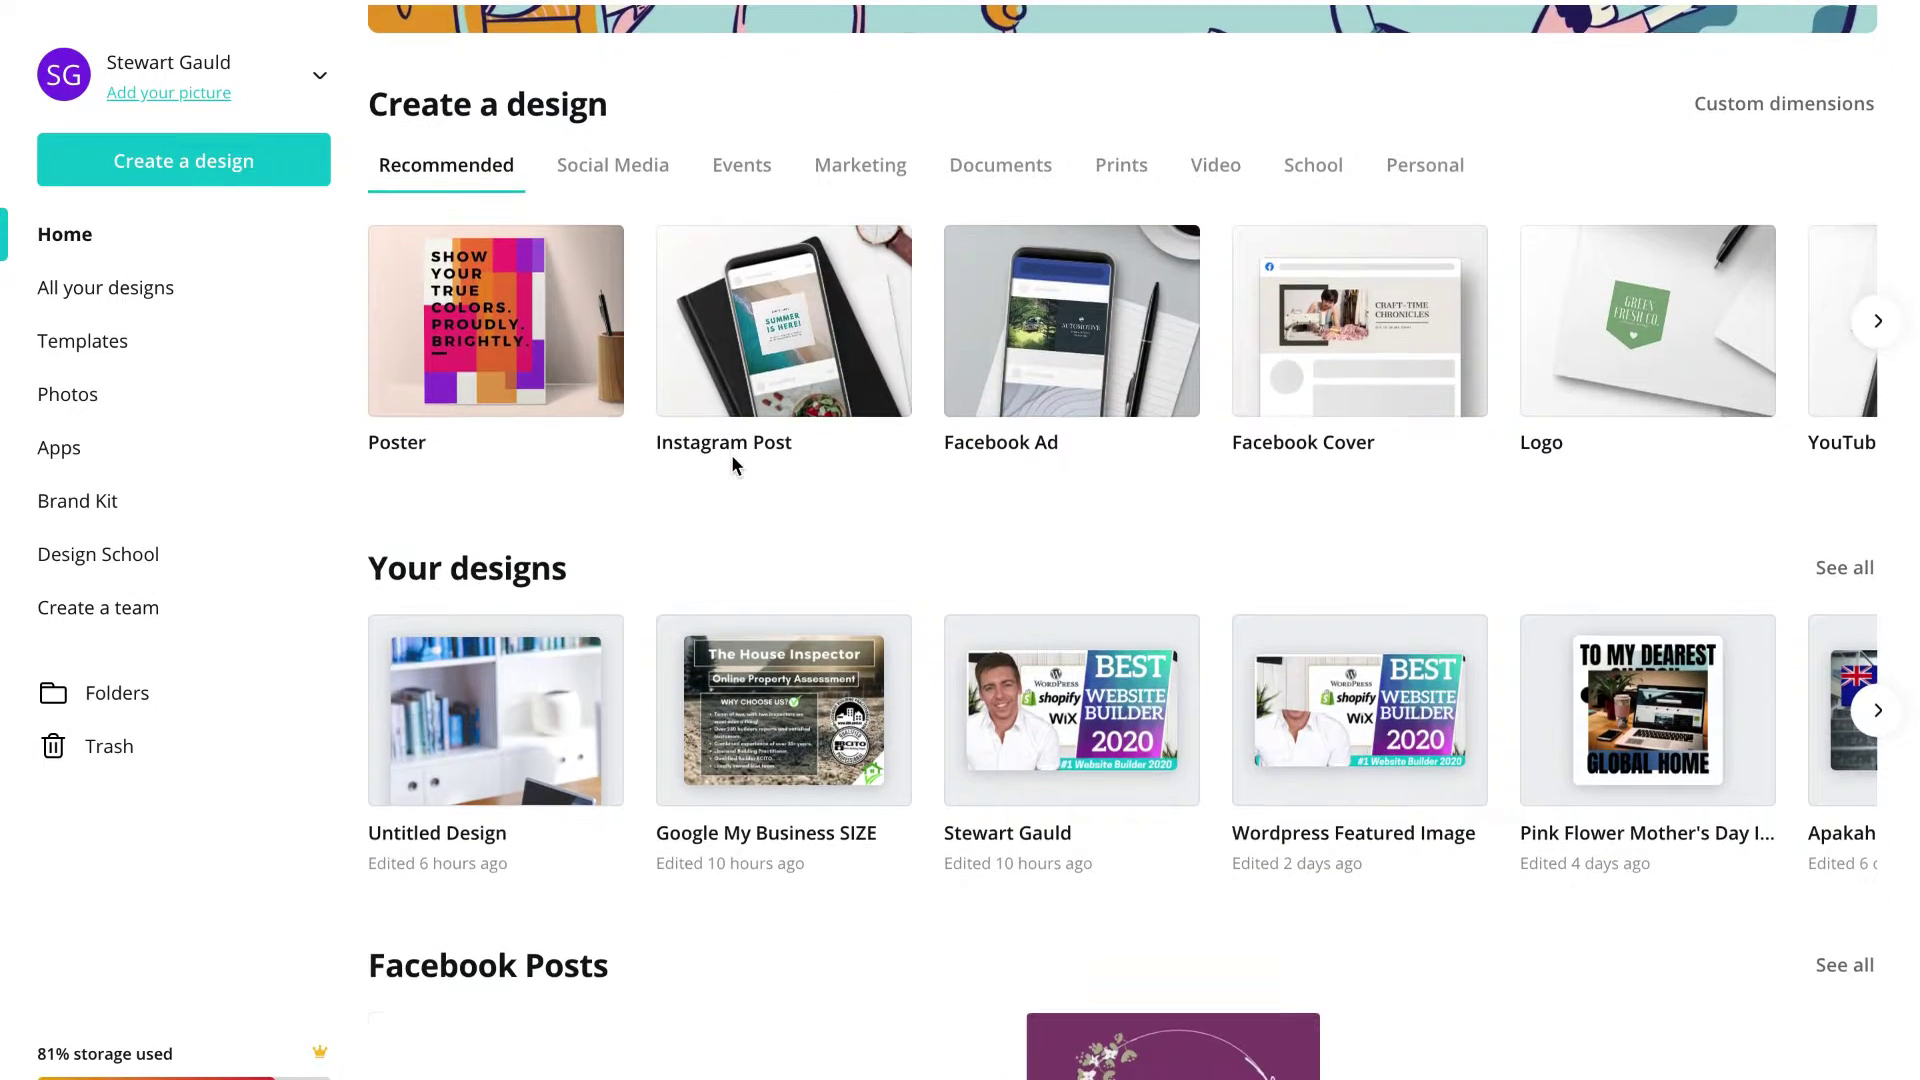
scroll(1120, 540, up, 1)
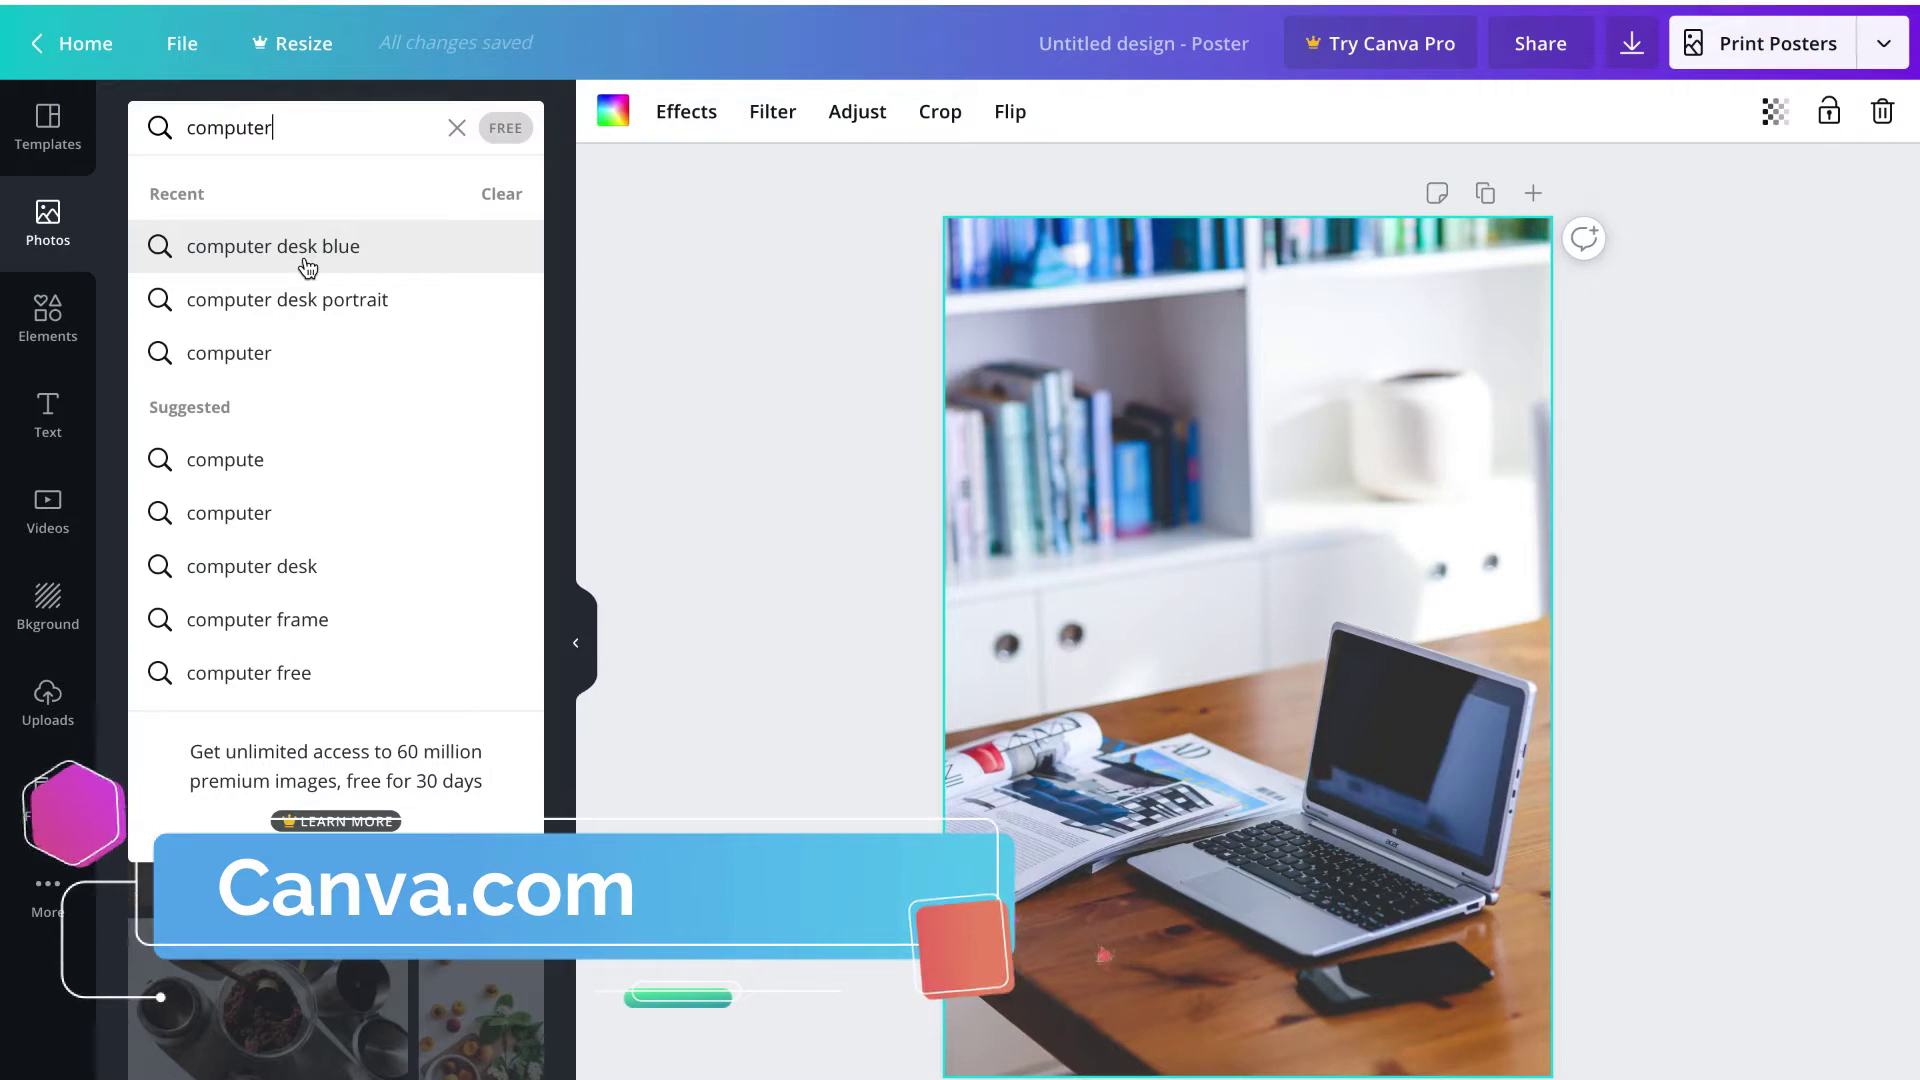
click(289, 566)
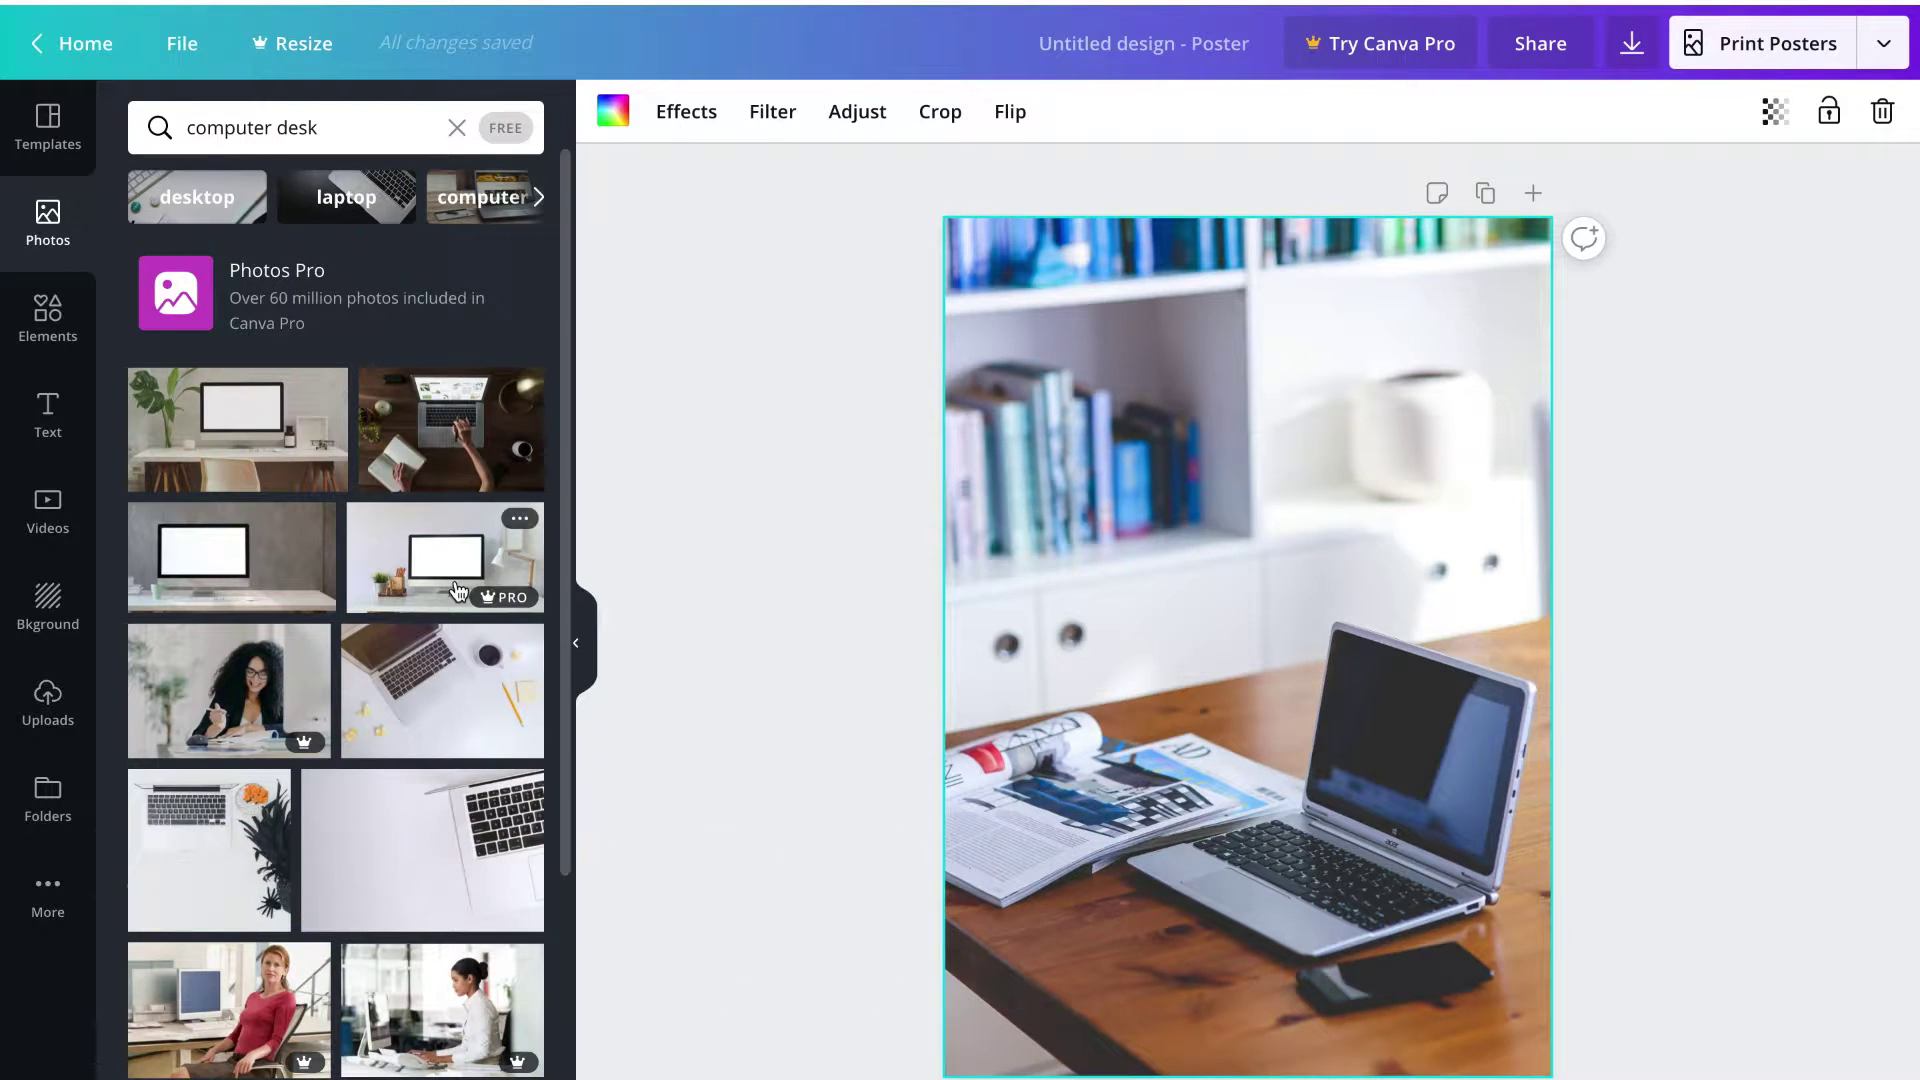
scroll(455, 614, down, 5)
scroll(455, 614, down, 5)
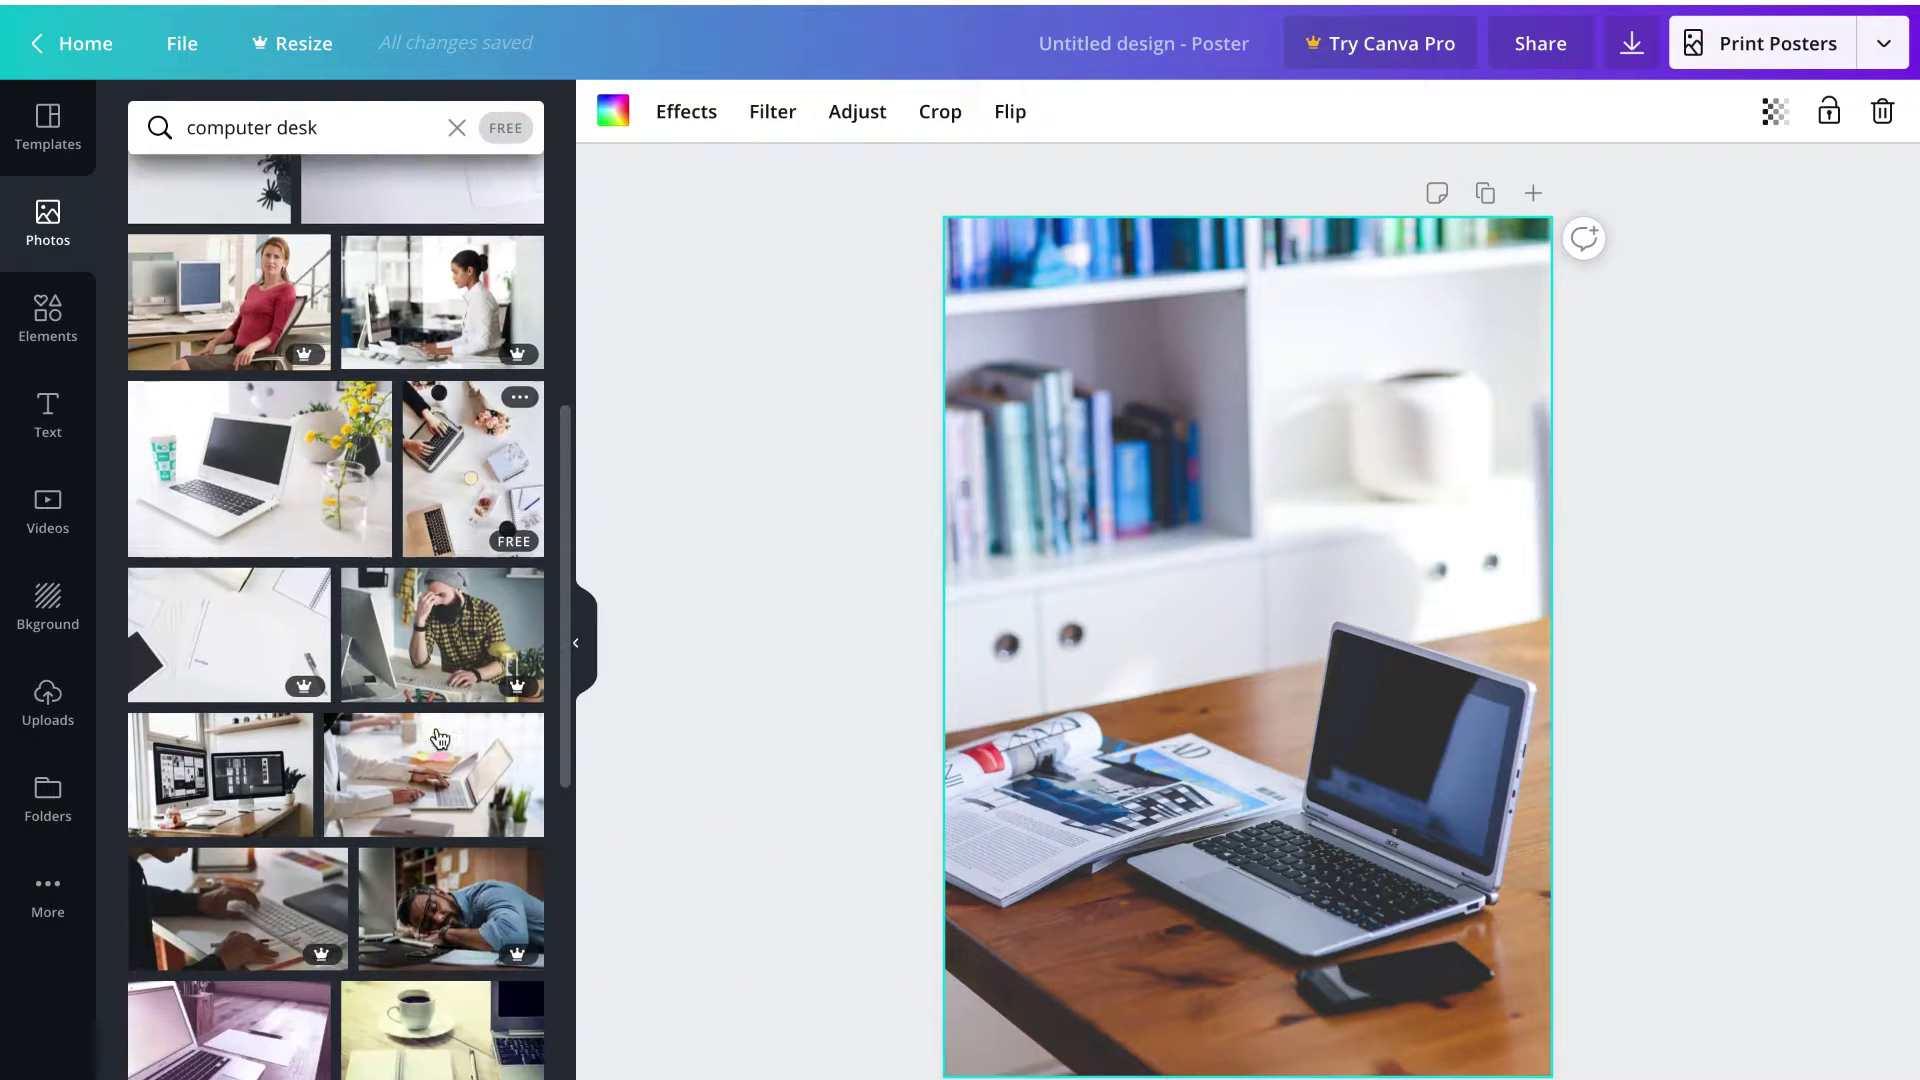
scroll(468, 528, down, 12)
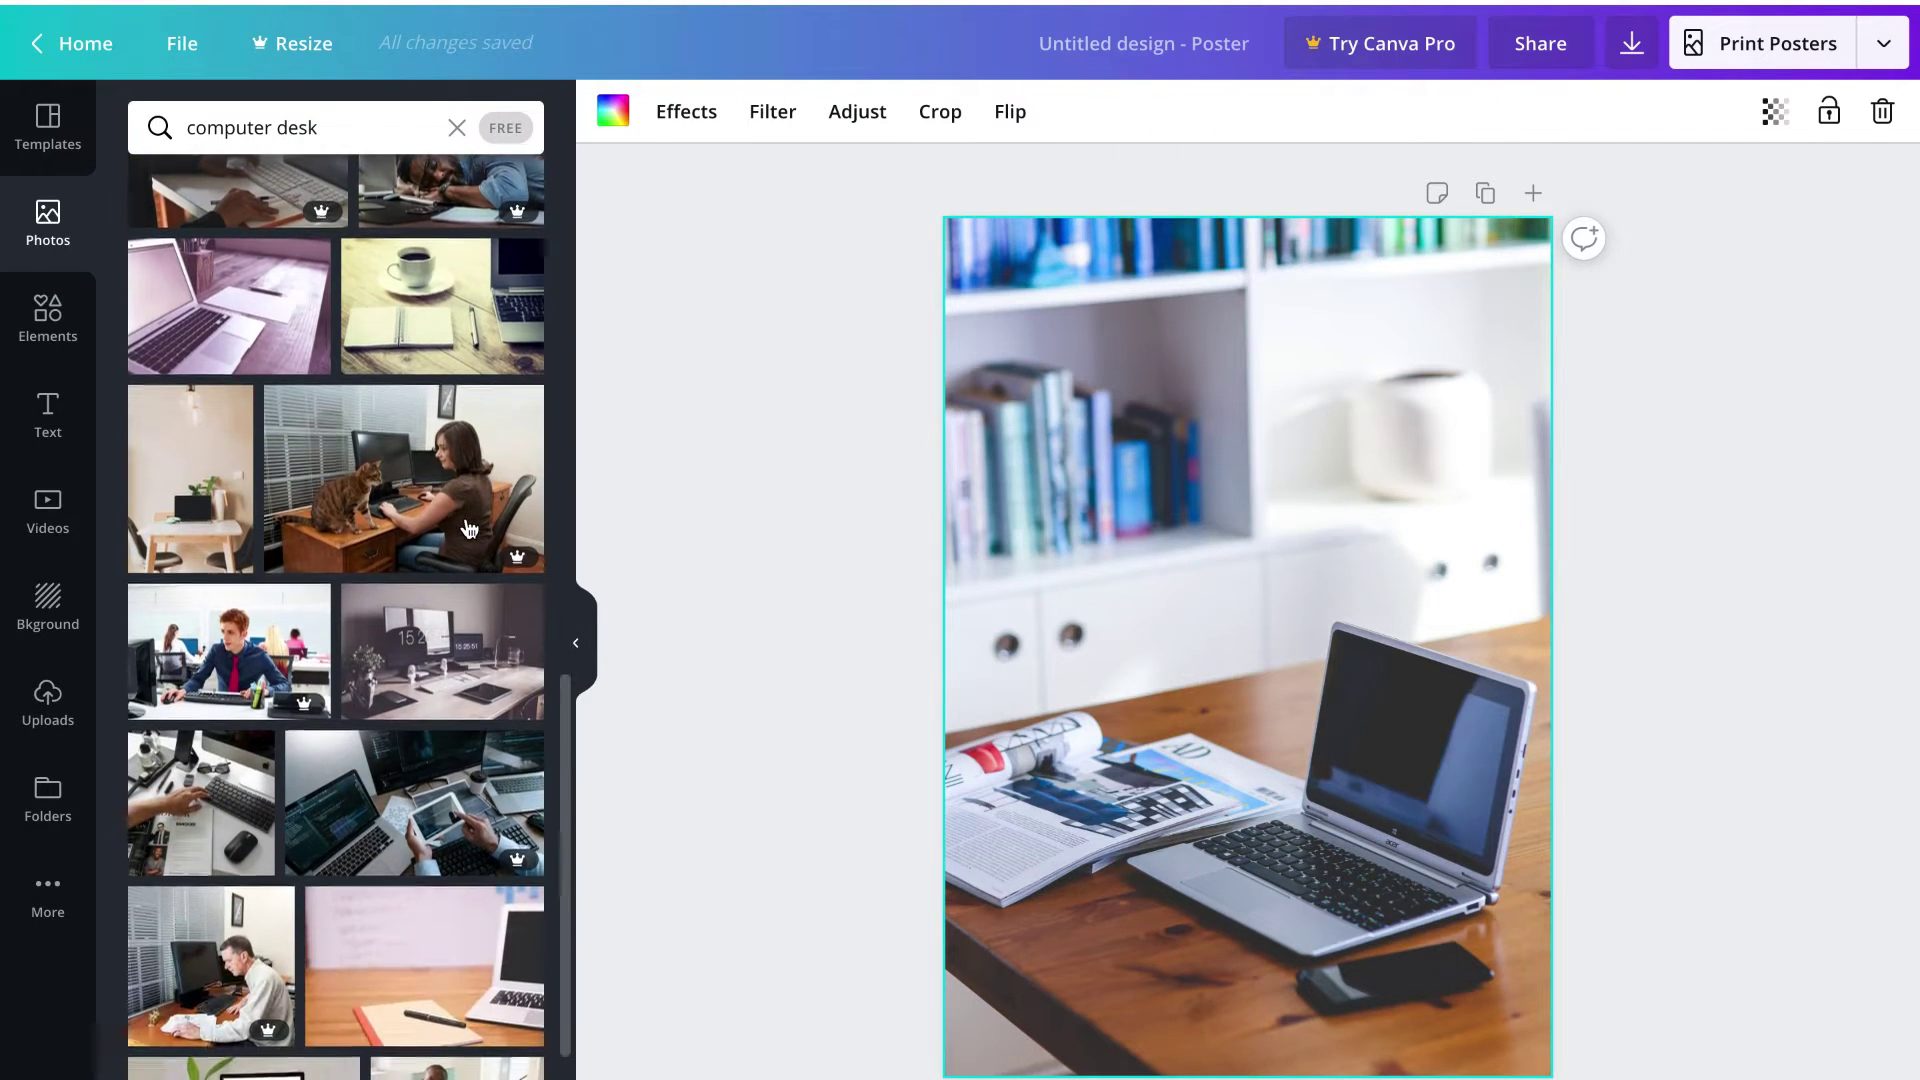
scroll(468, 528, down, 6)
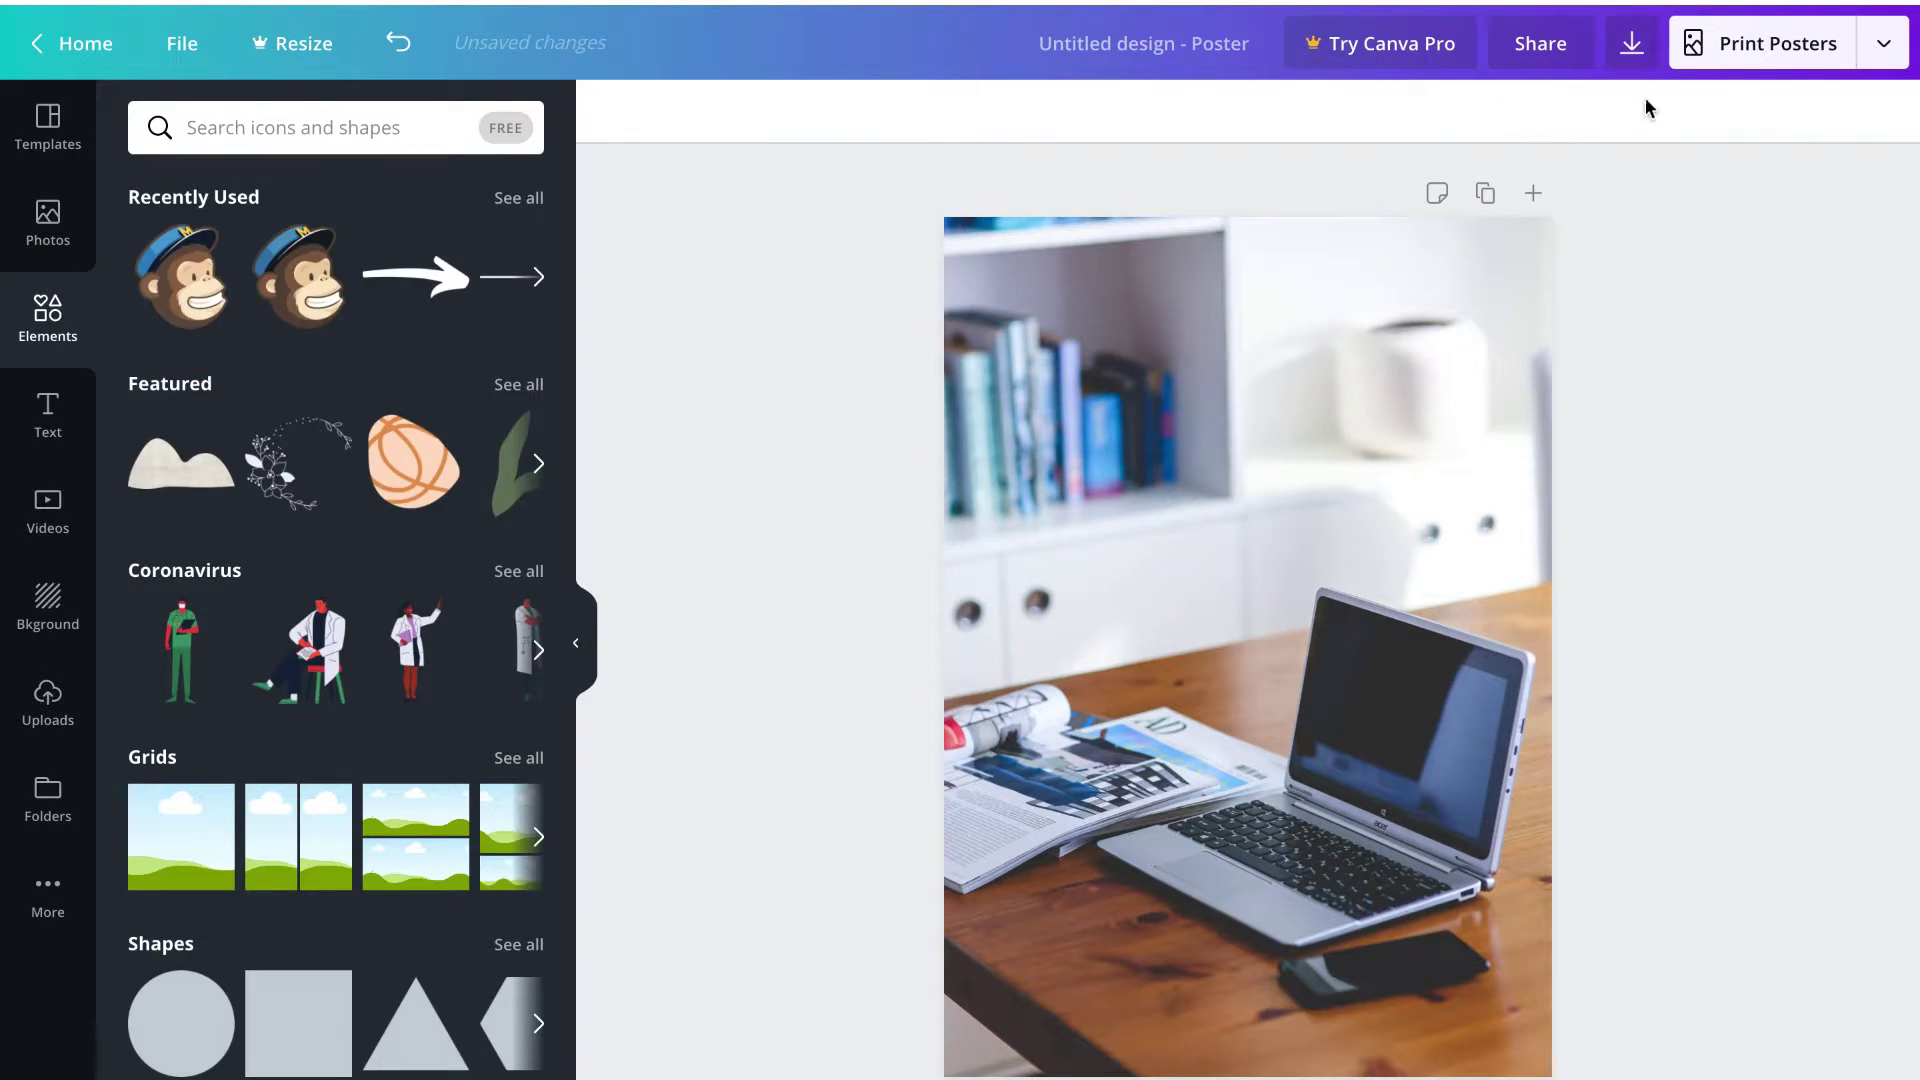
Step: Download the desk-and-laptop poster design as a PNG instead of PDF Print
click(1632, 43)
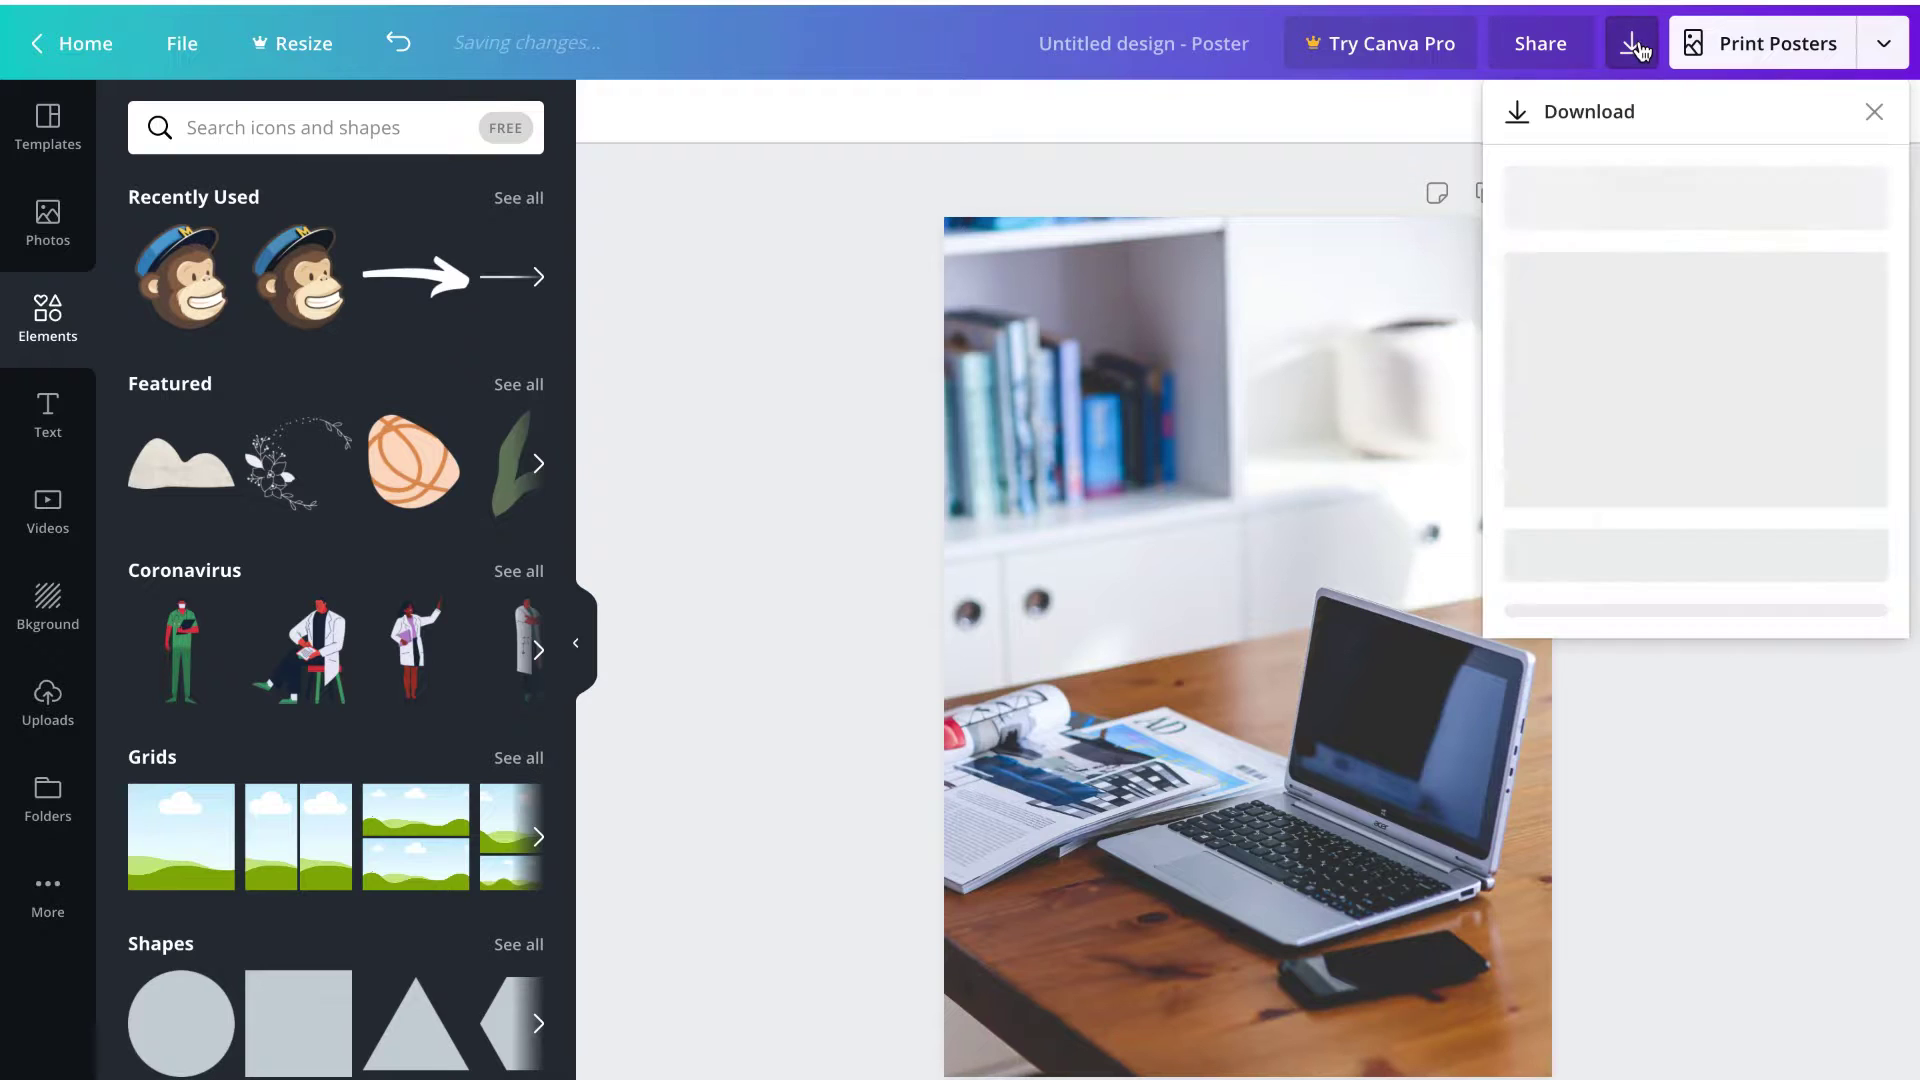
click(1737, 235)
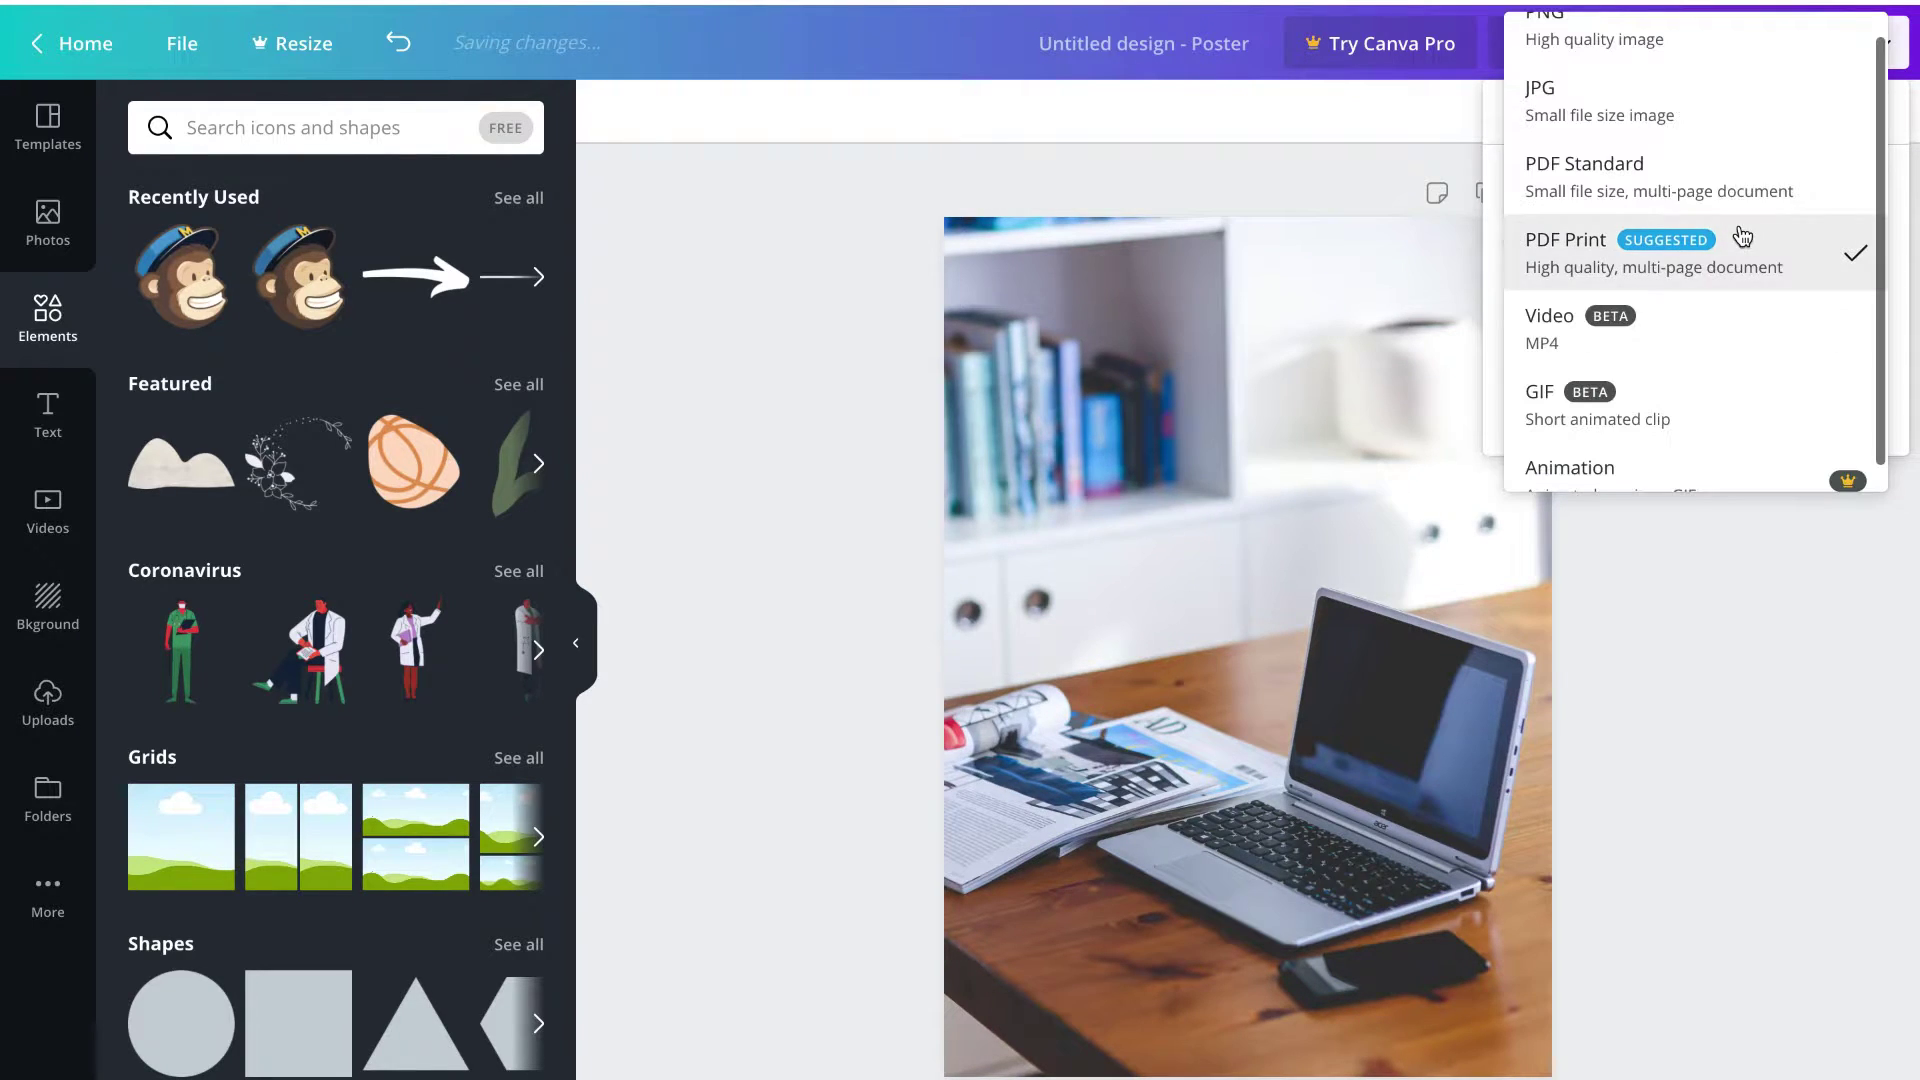
scroll(1706, 141, up, 1)
click(1663, 62)
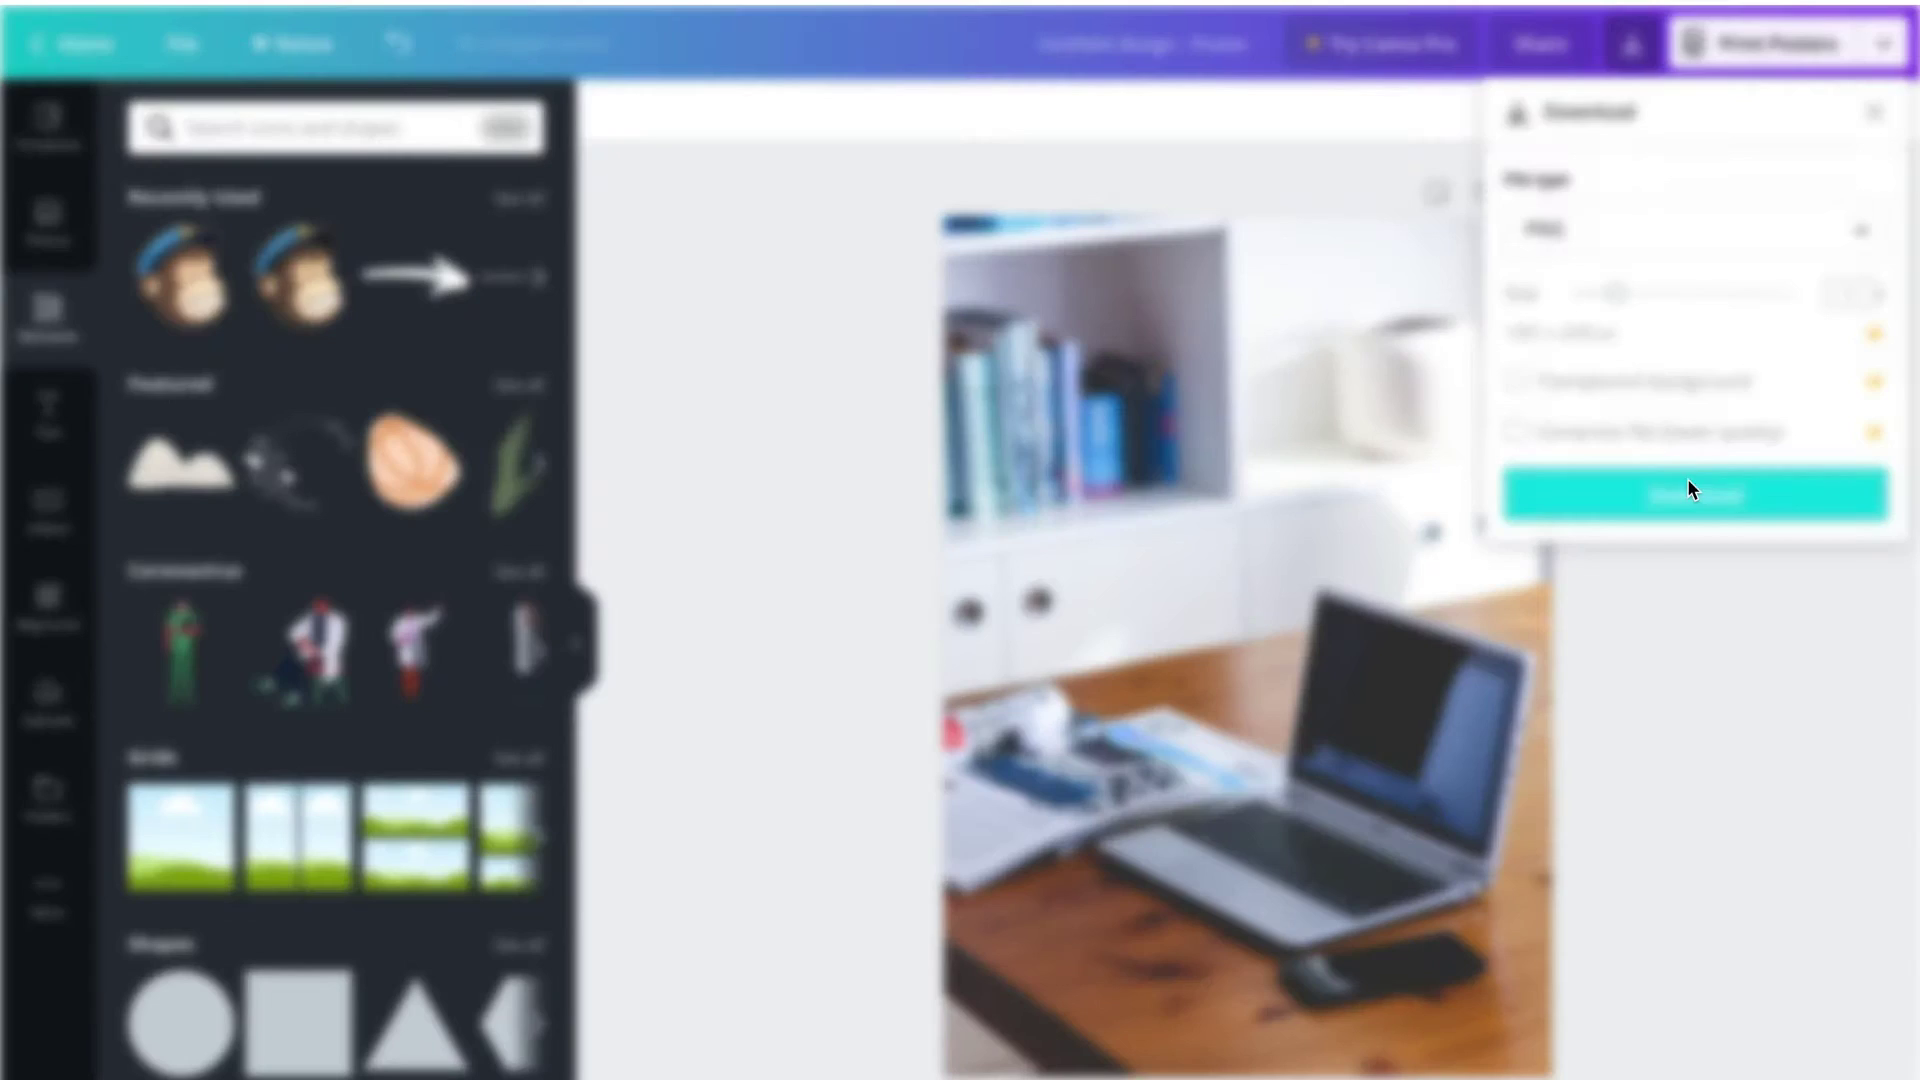
click(1688, 485)
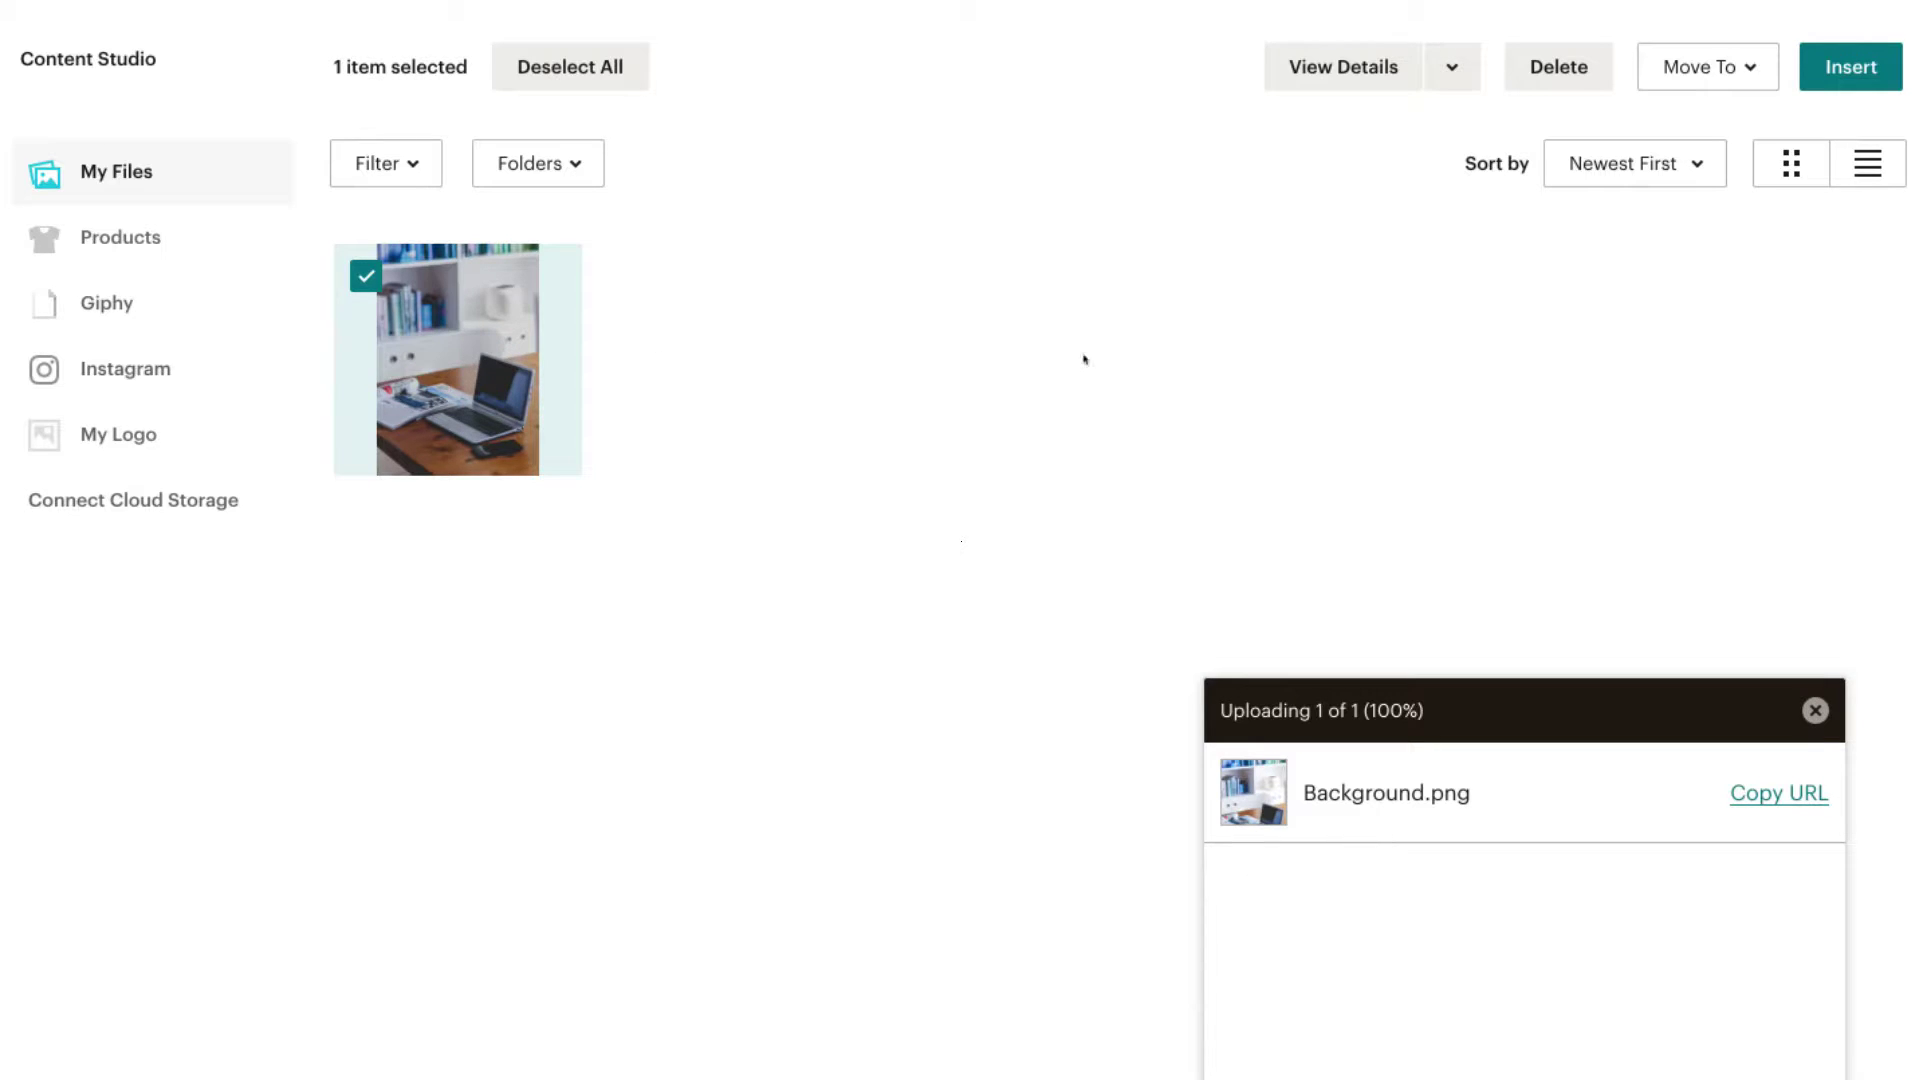
Step: Apply Background.png as the page background and replace the logo with Syndeo Media logo.png
click(1850, 64)
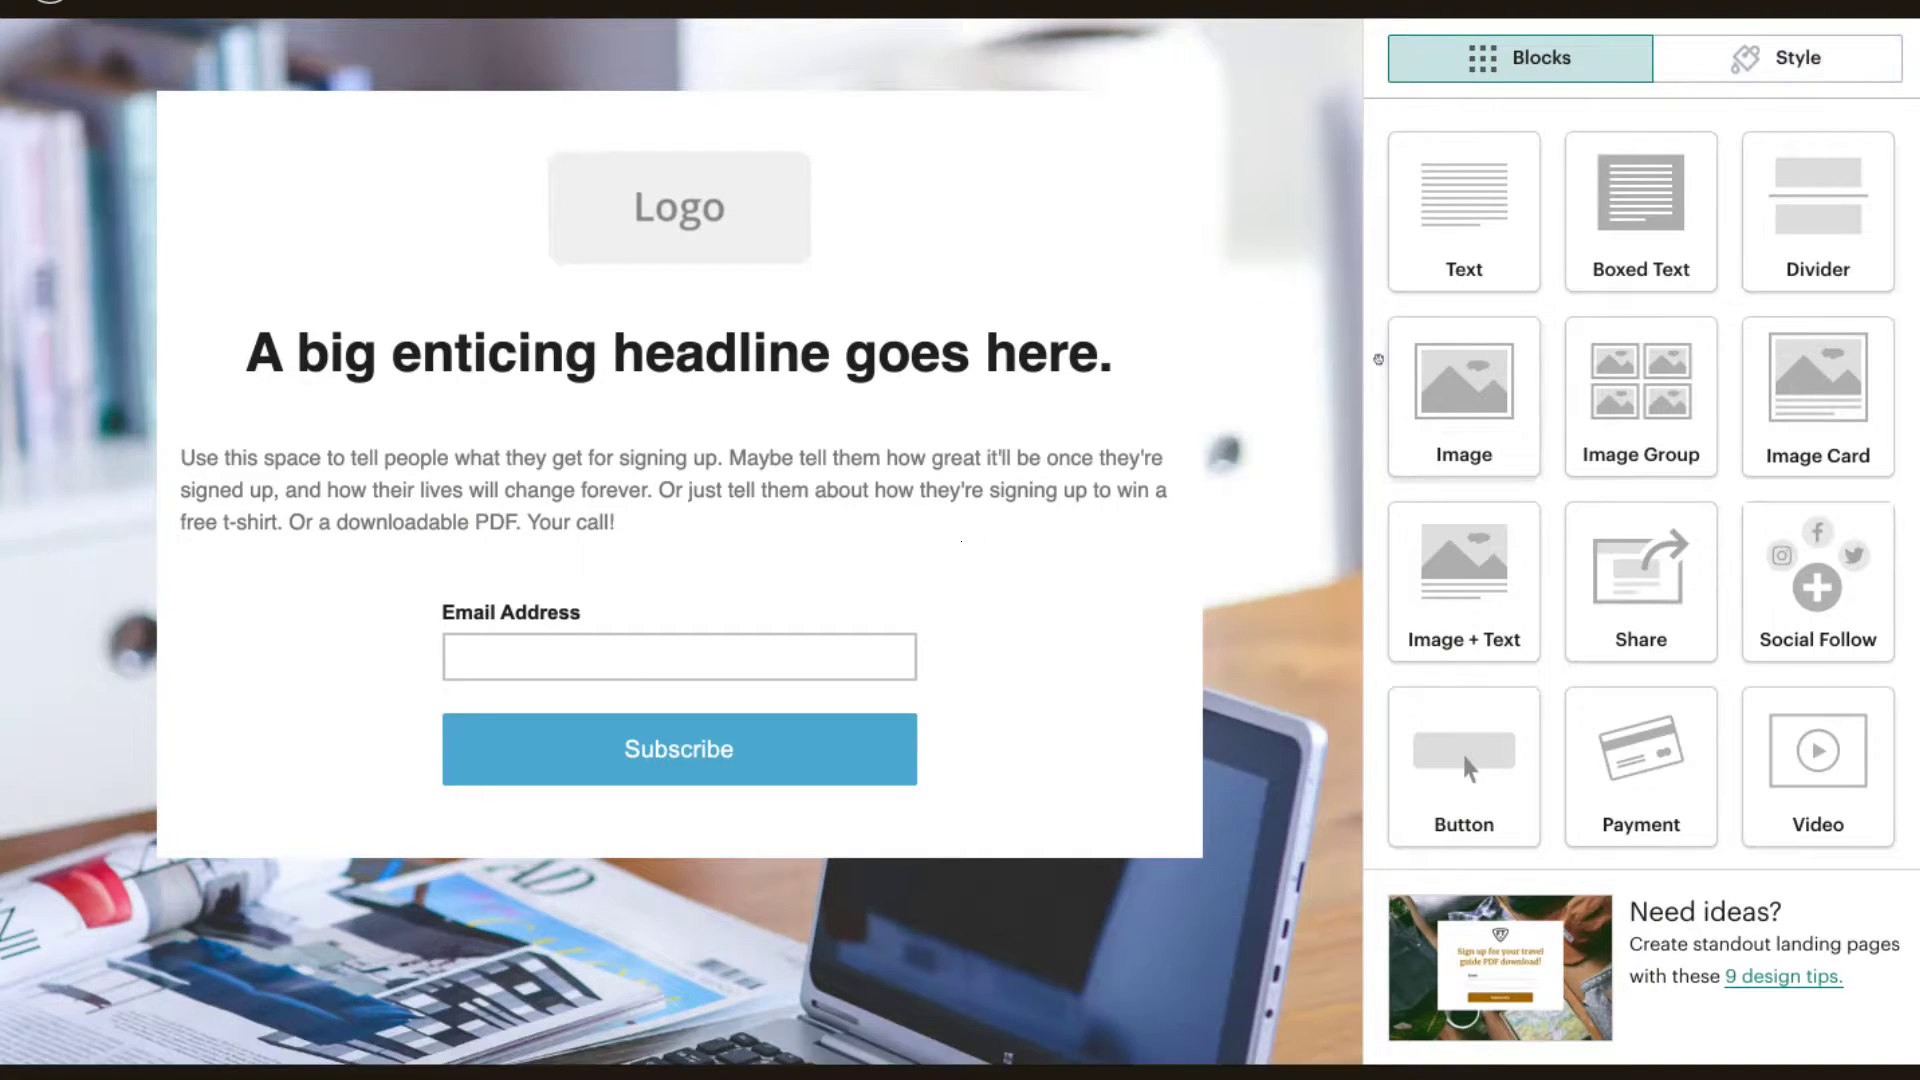
mouse_move(1267, 755)
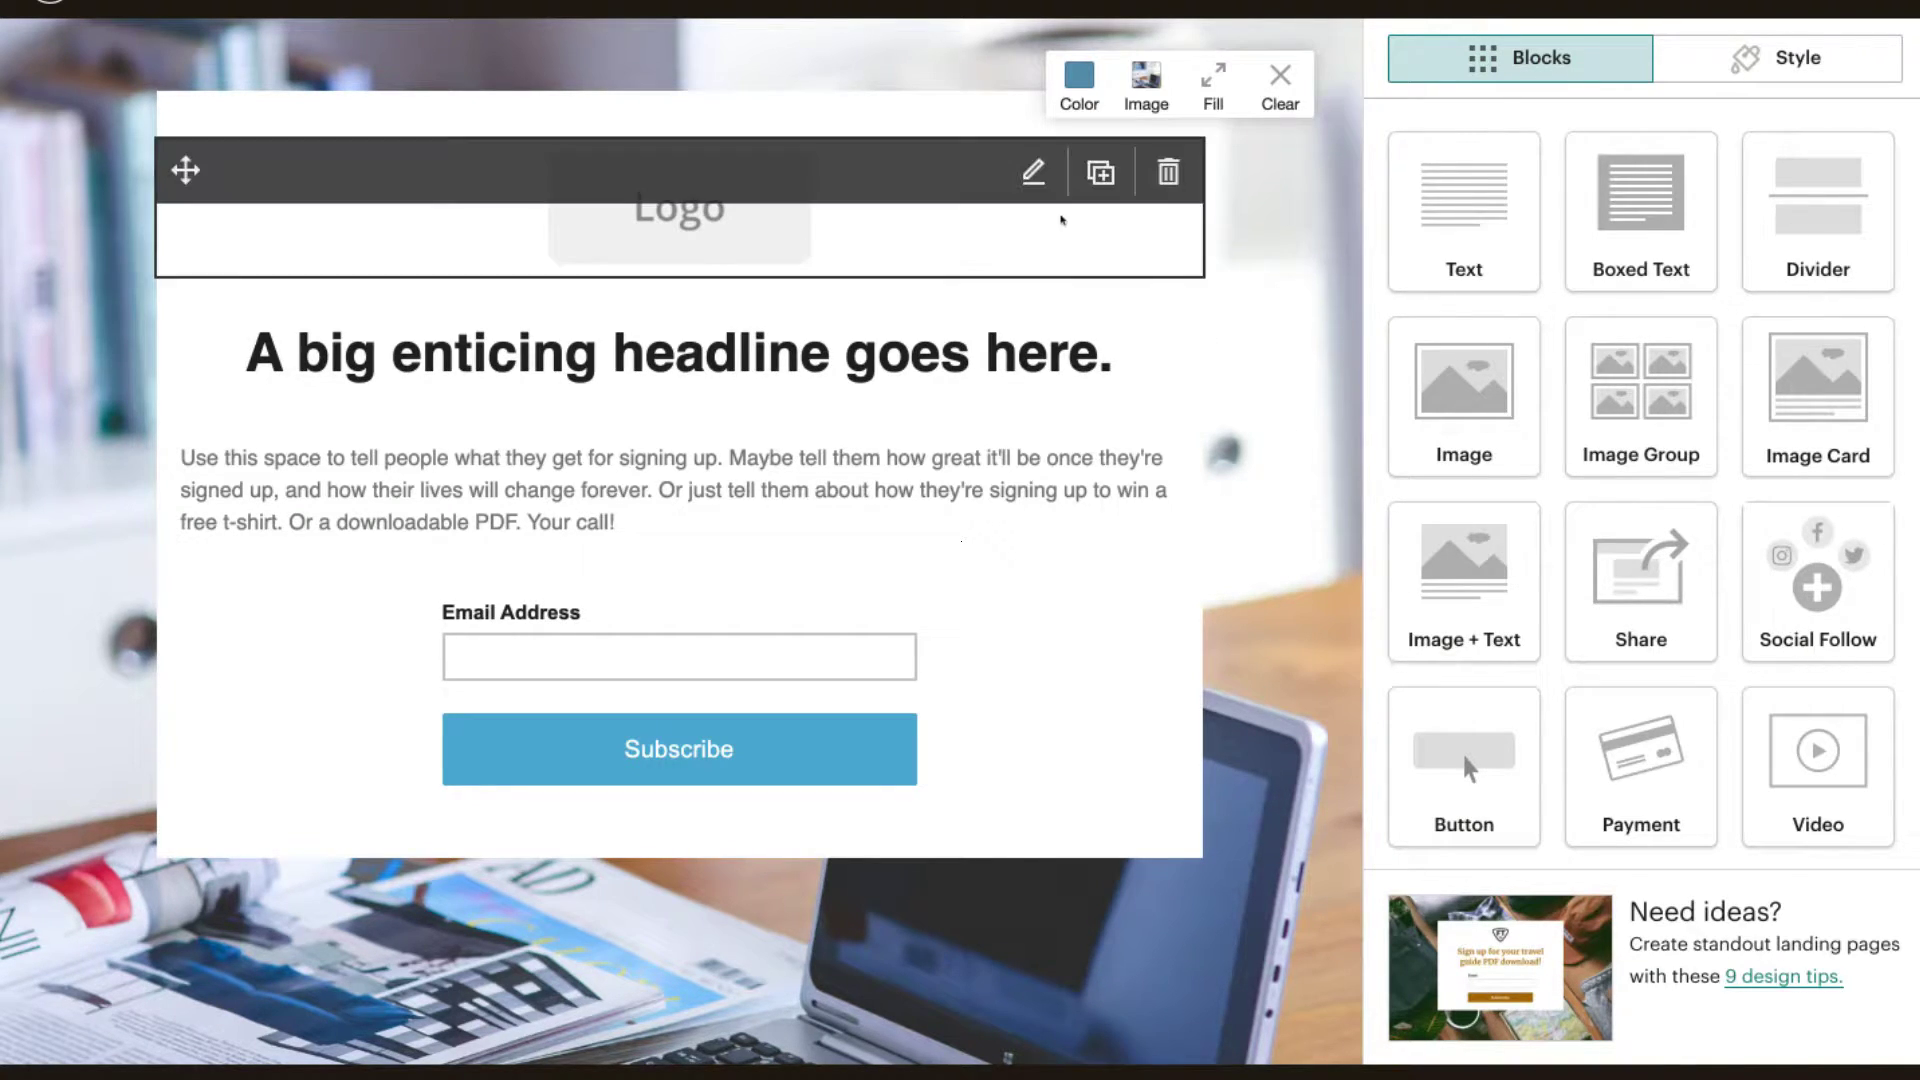
mouse_move(620, 228)
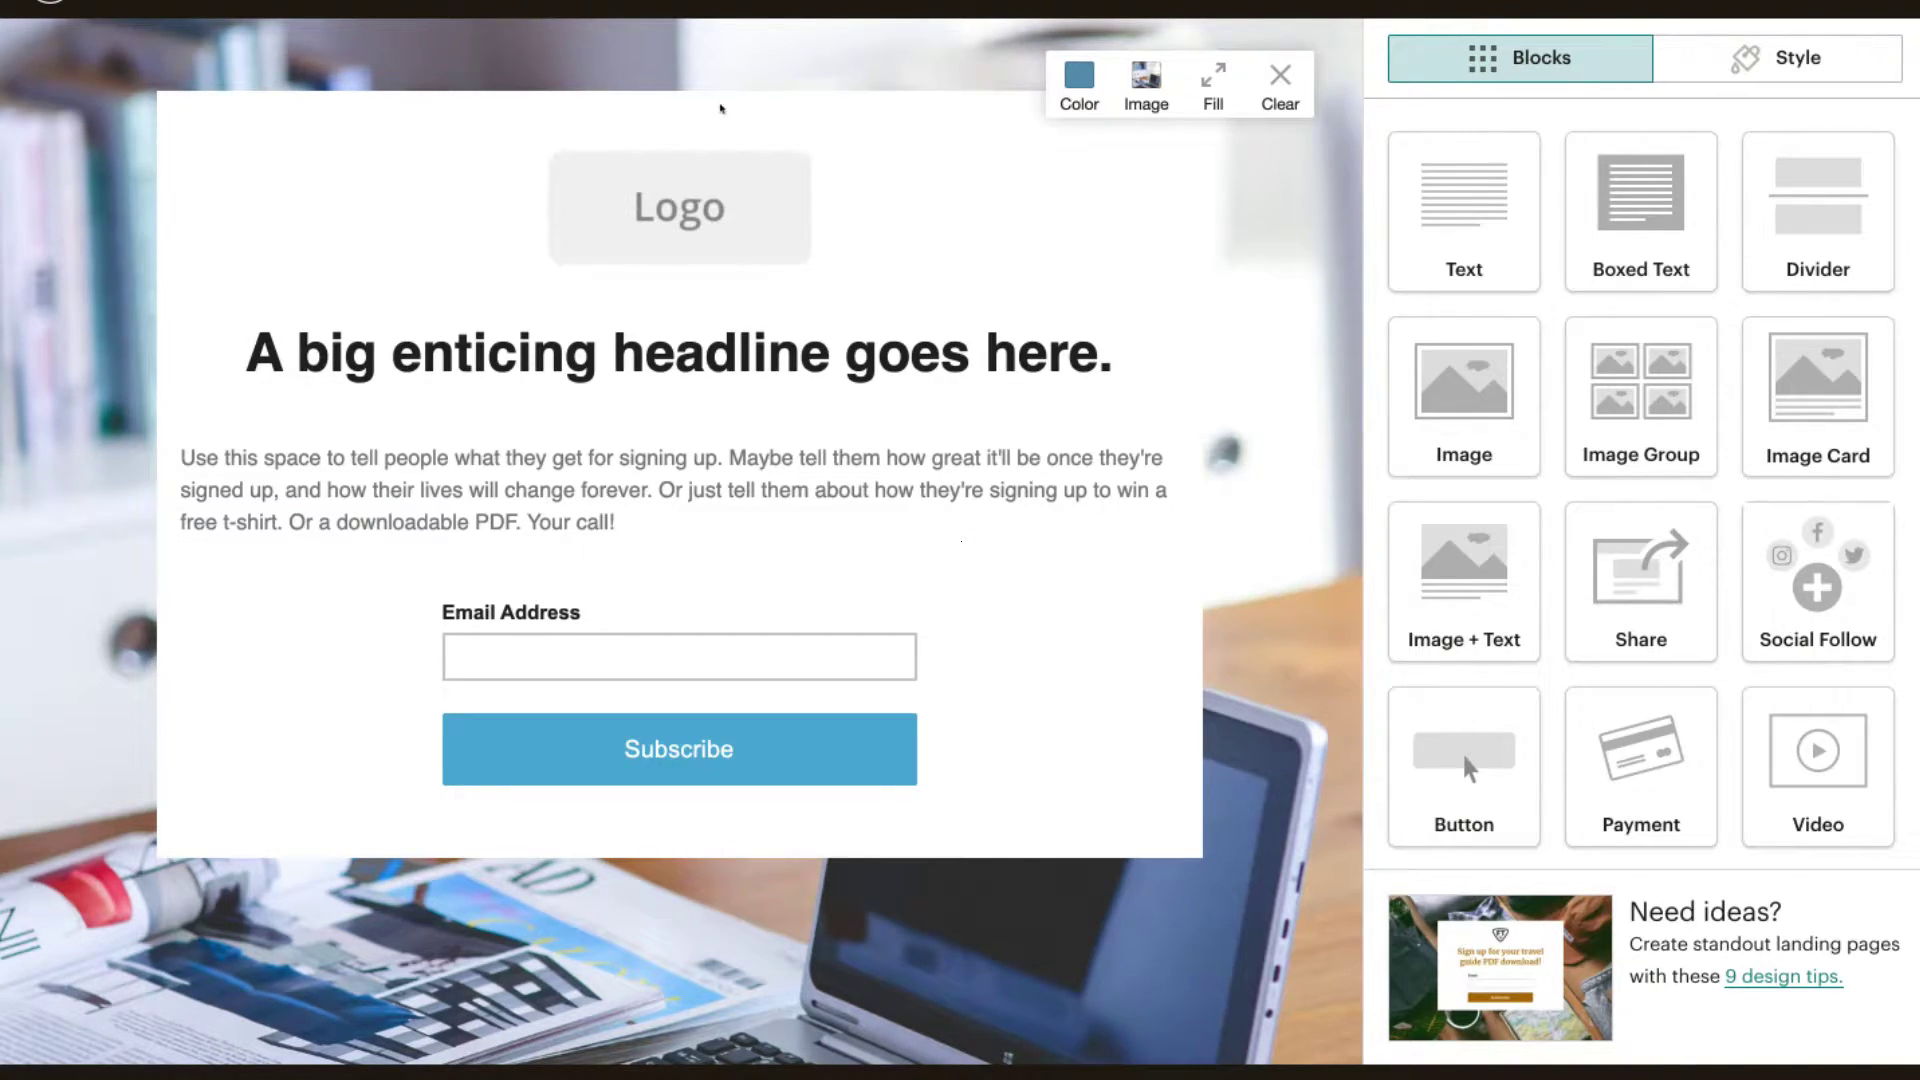
mouse_move(435, 211)
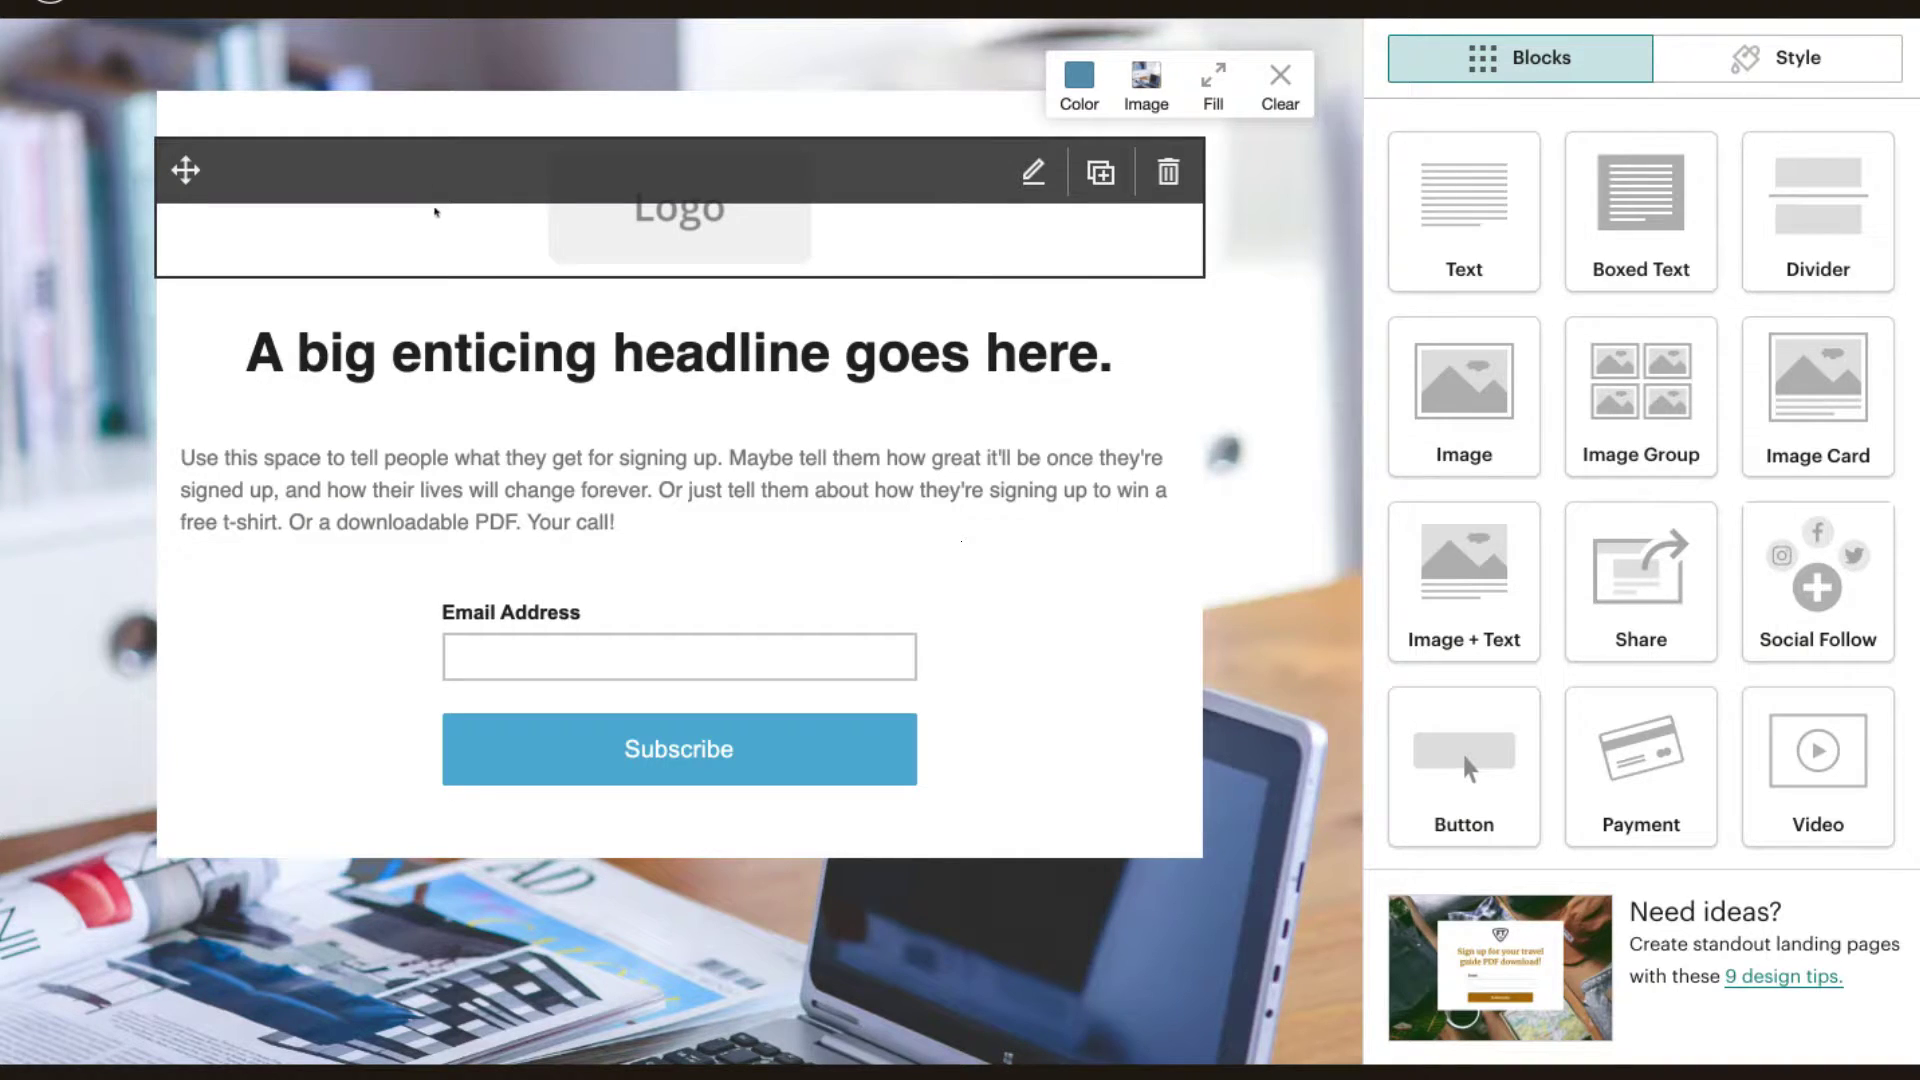
click(1026, 172)
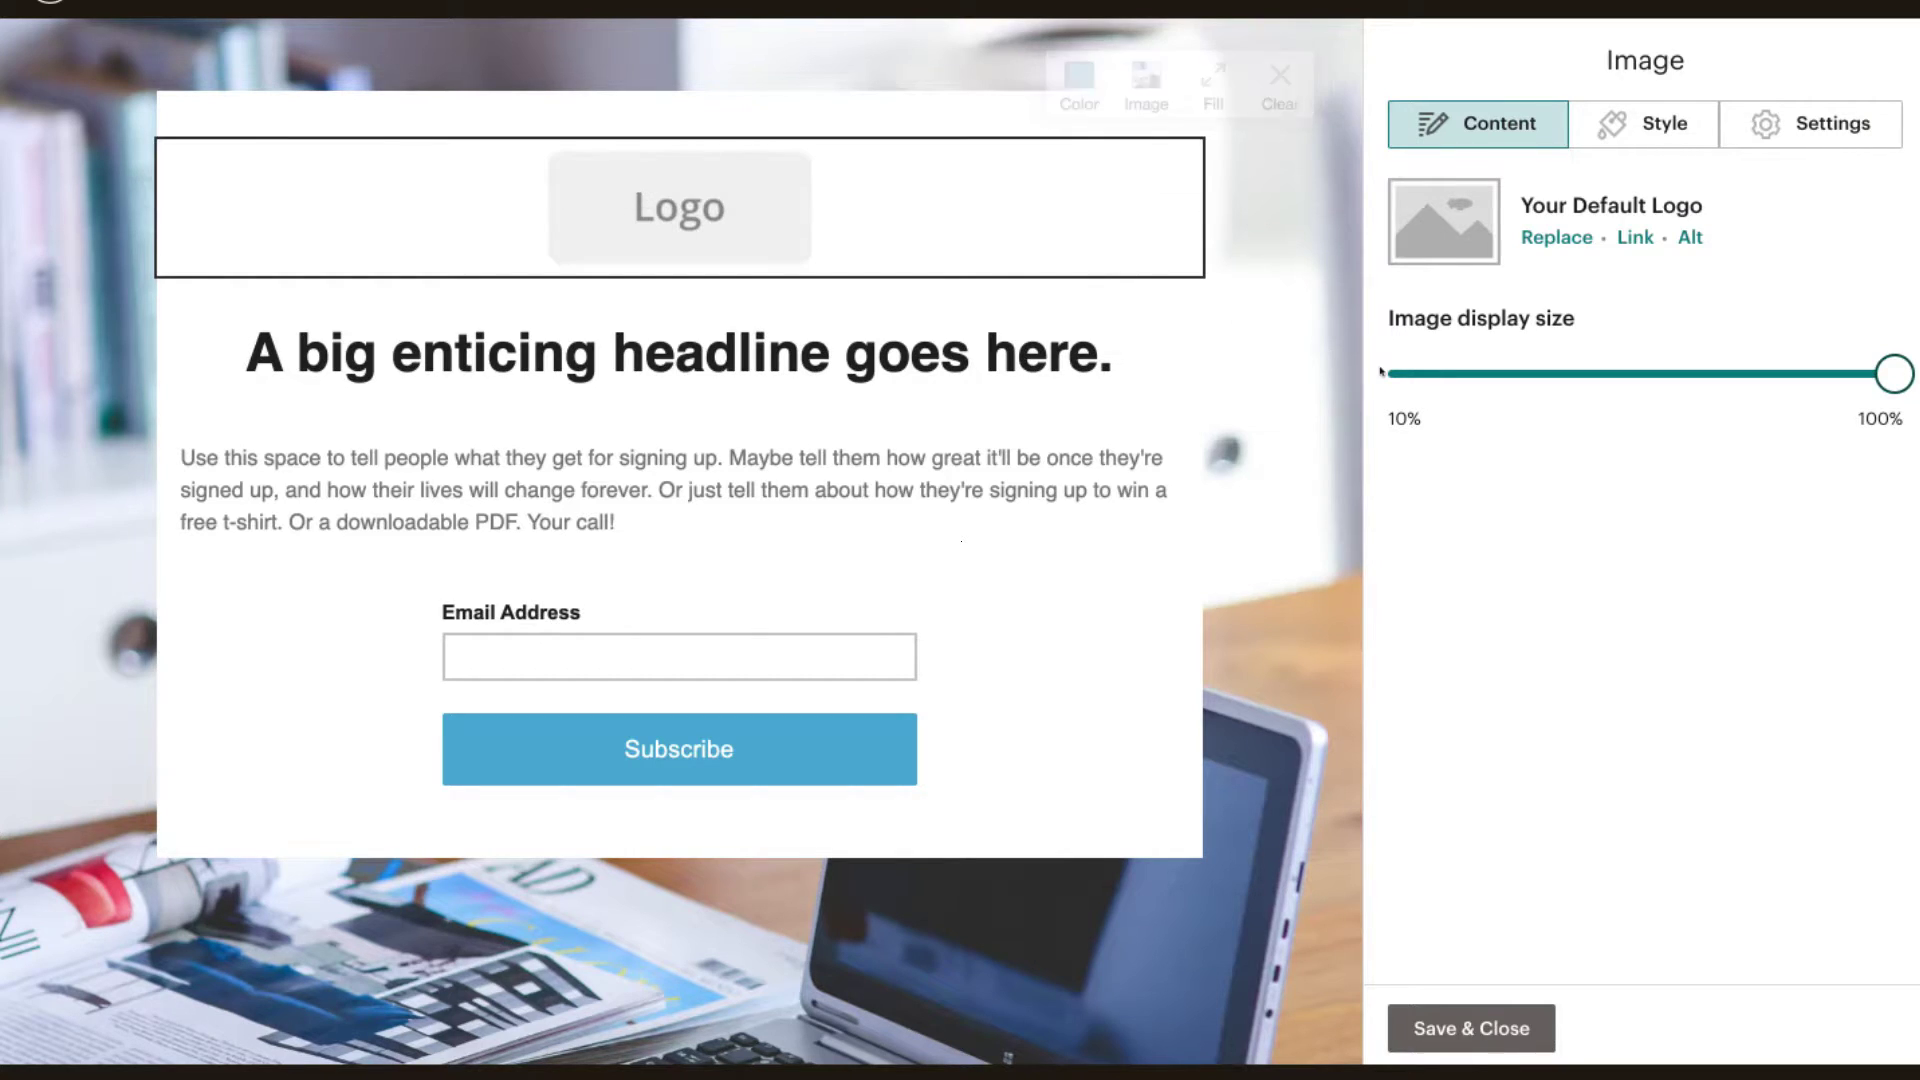
click(1557, 239)
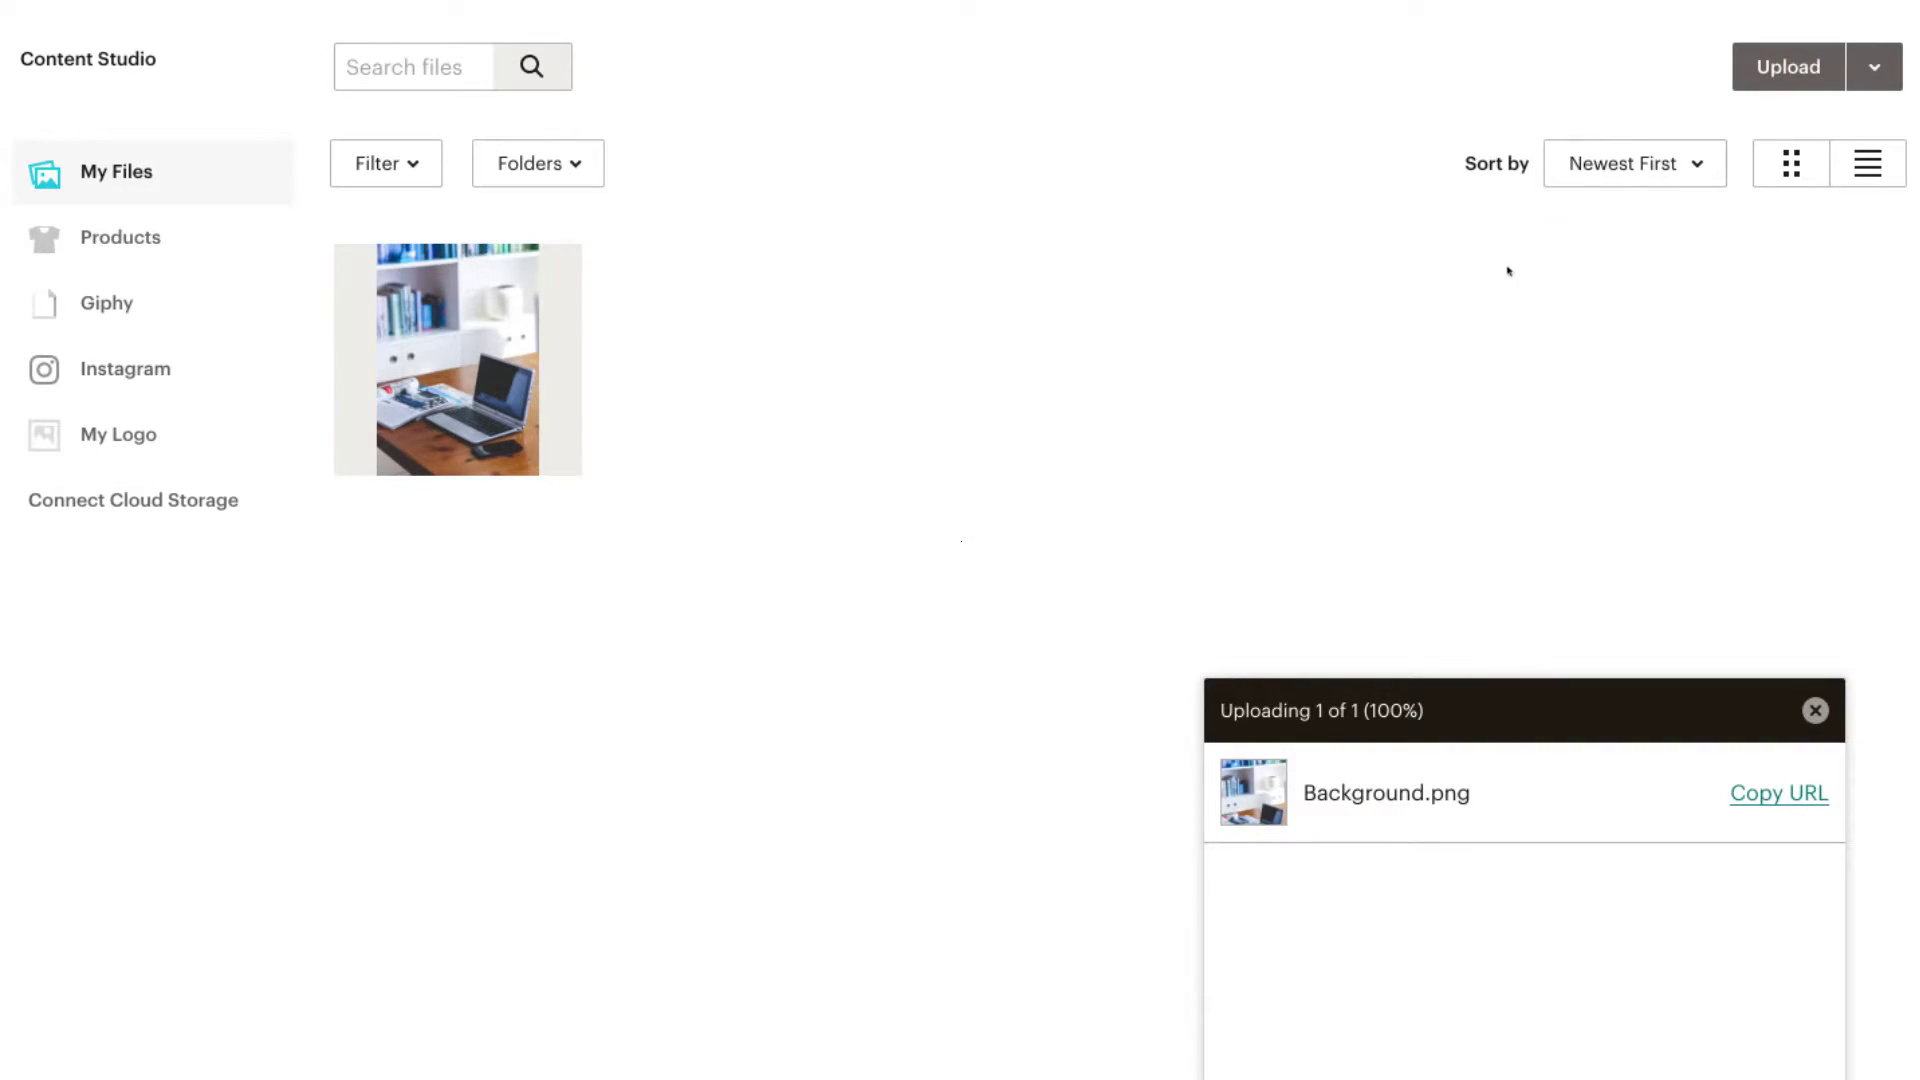
click(1777, 68)
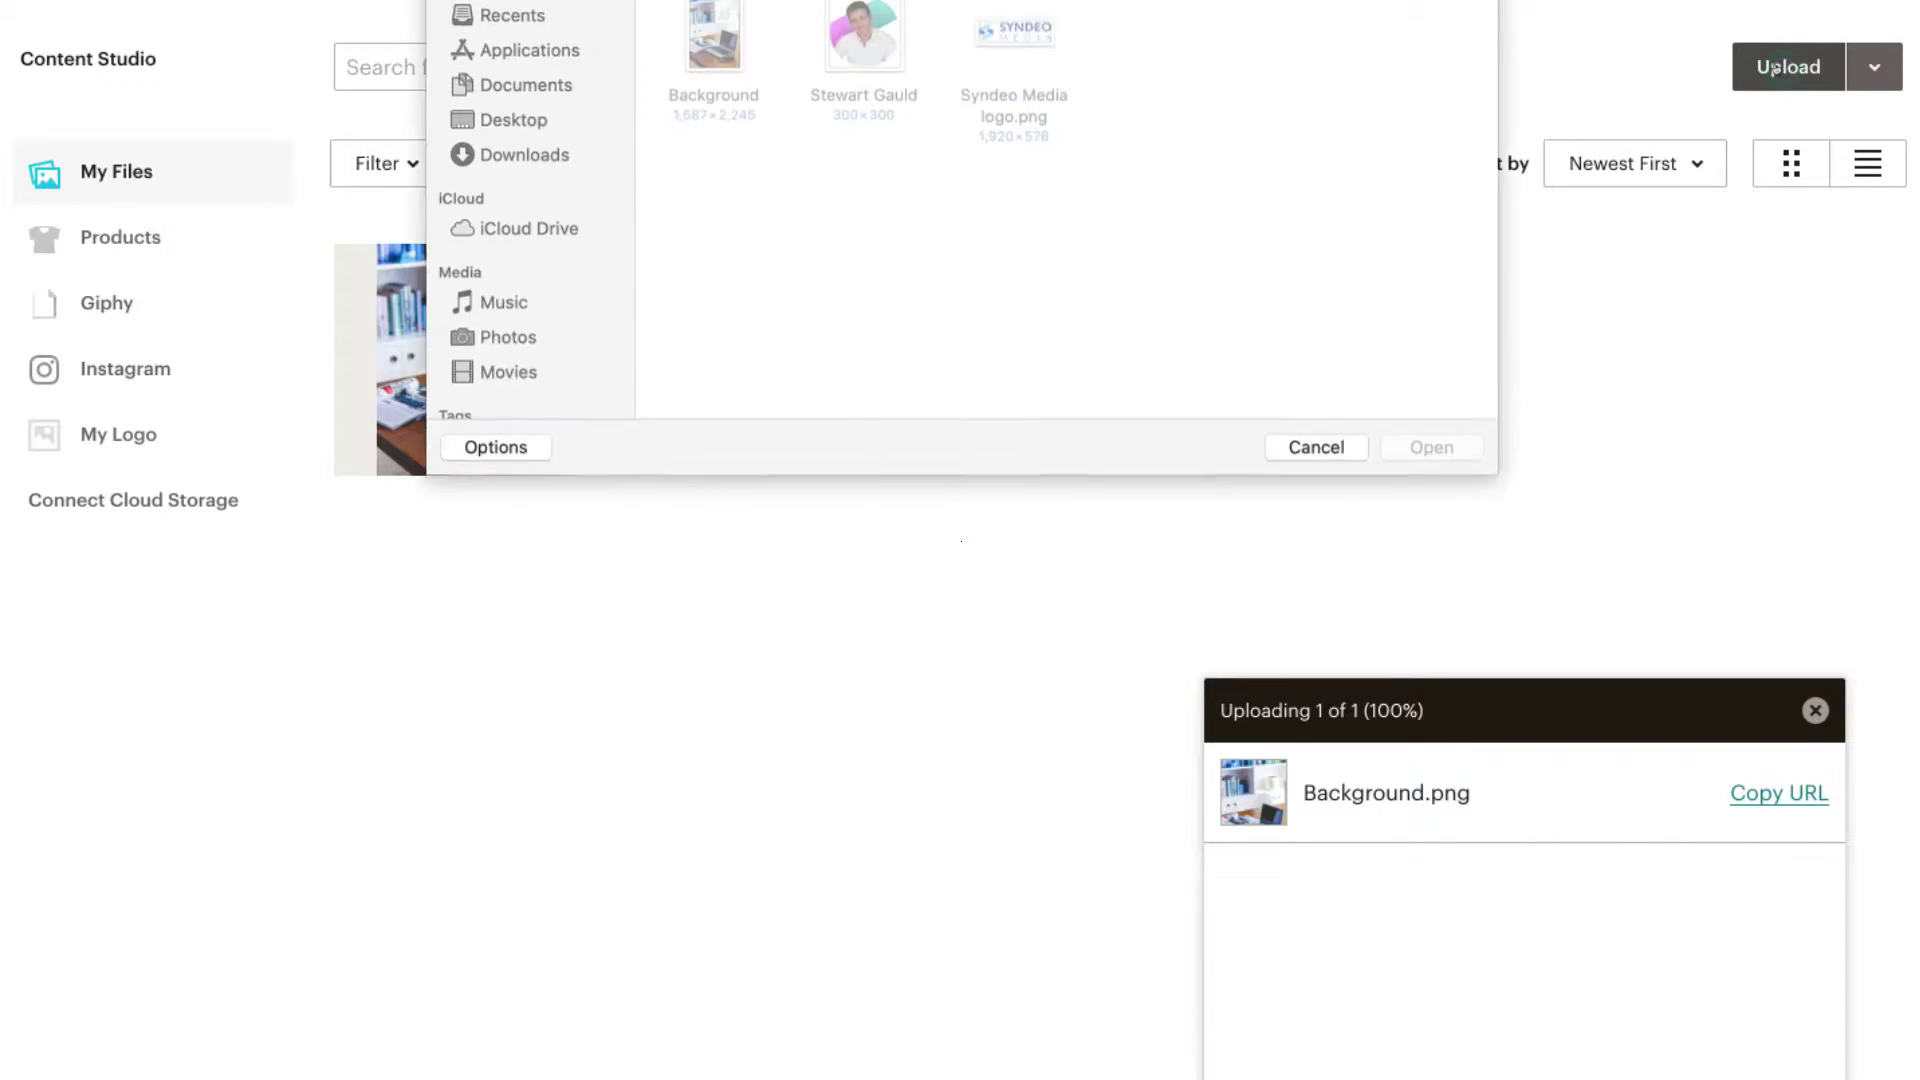
click(1003, 100)
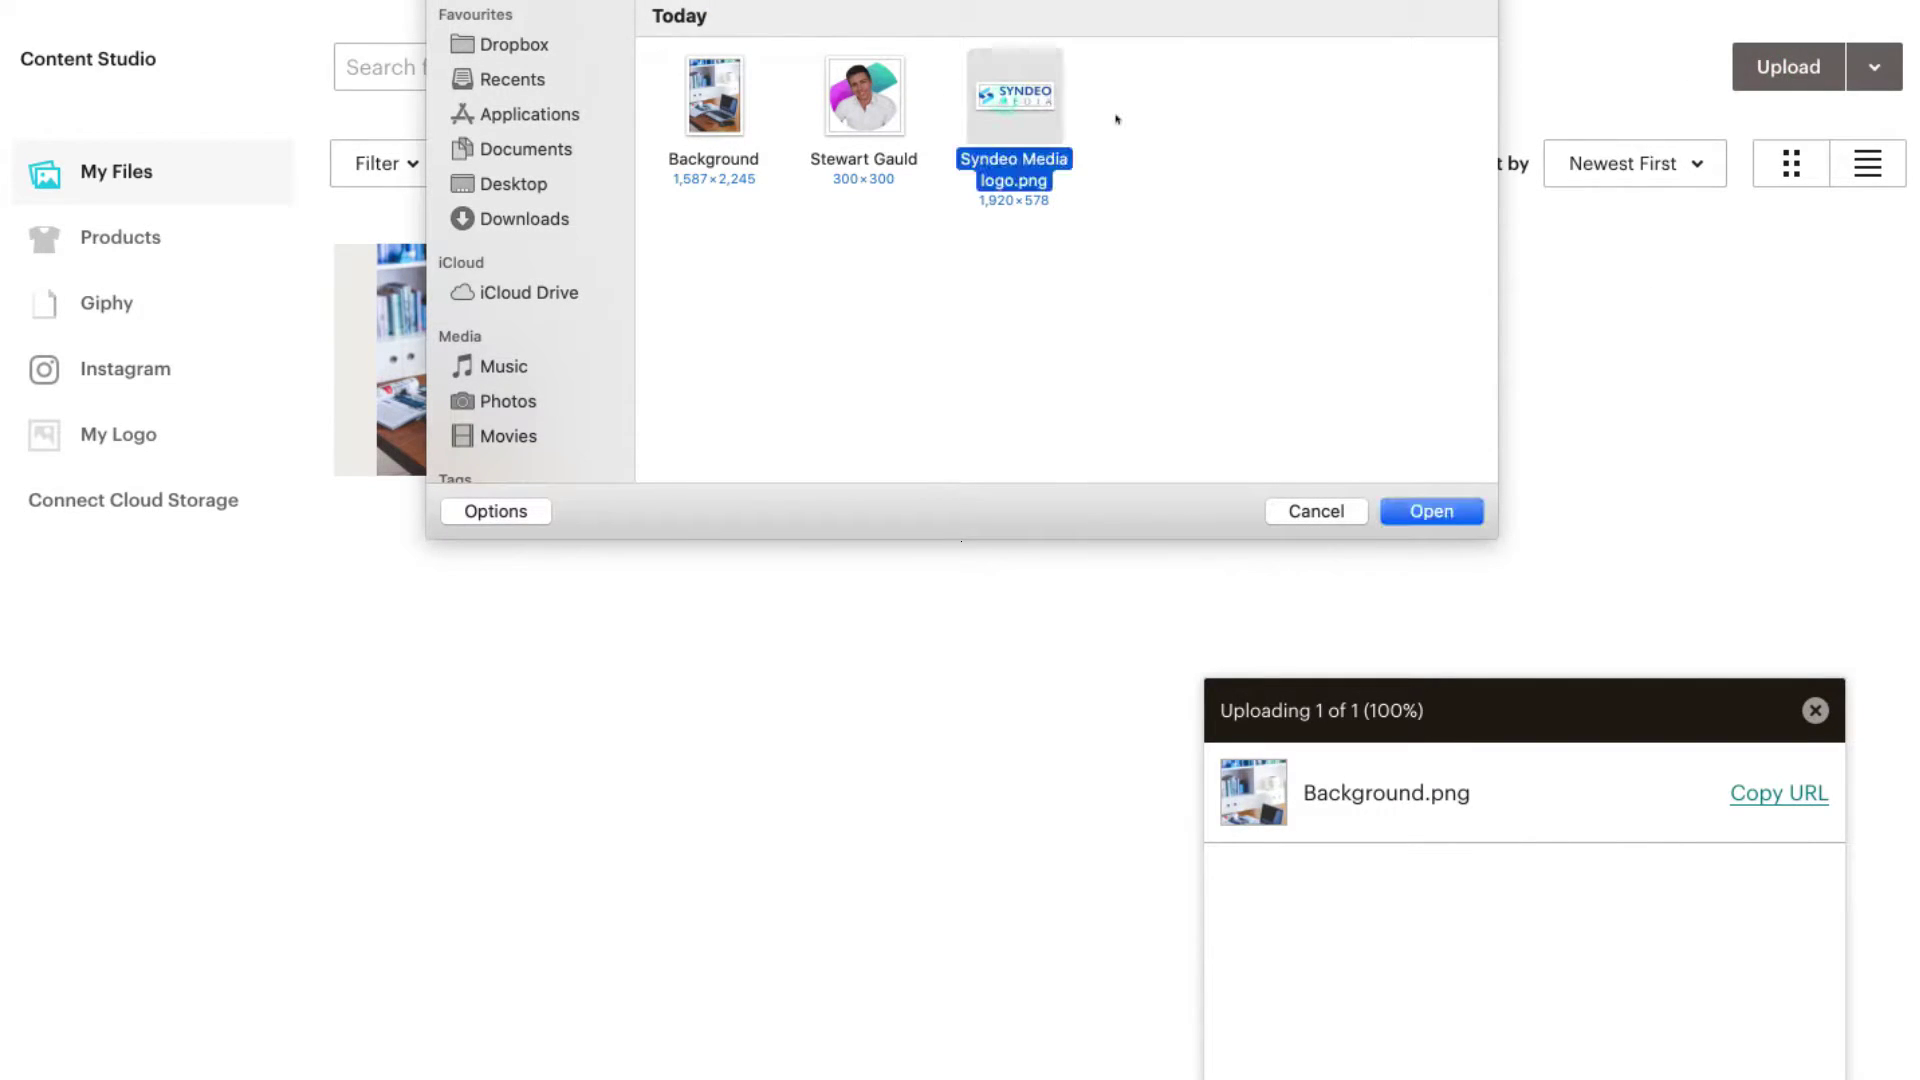
click(1427, 511)
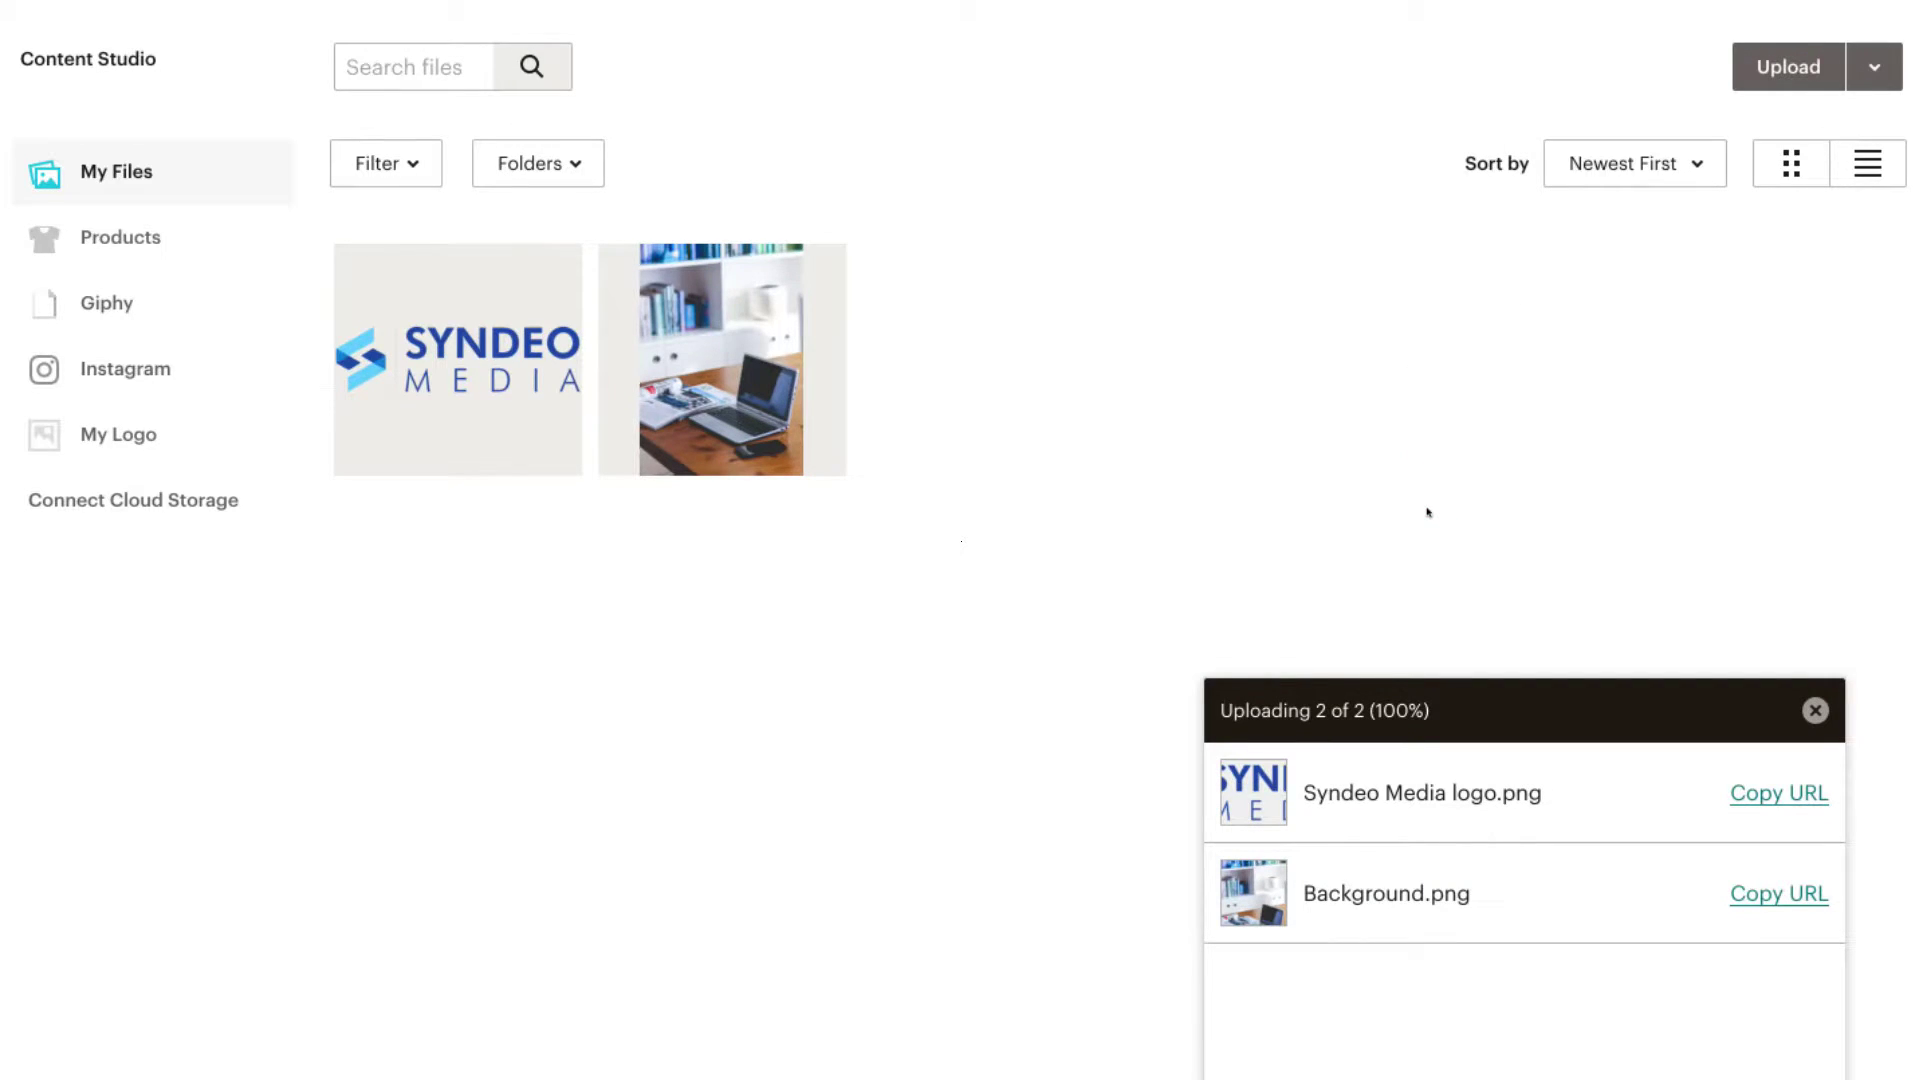
click(506, 396)
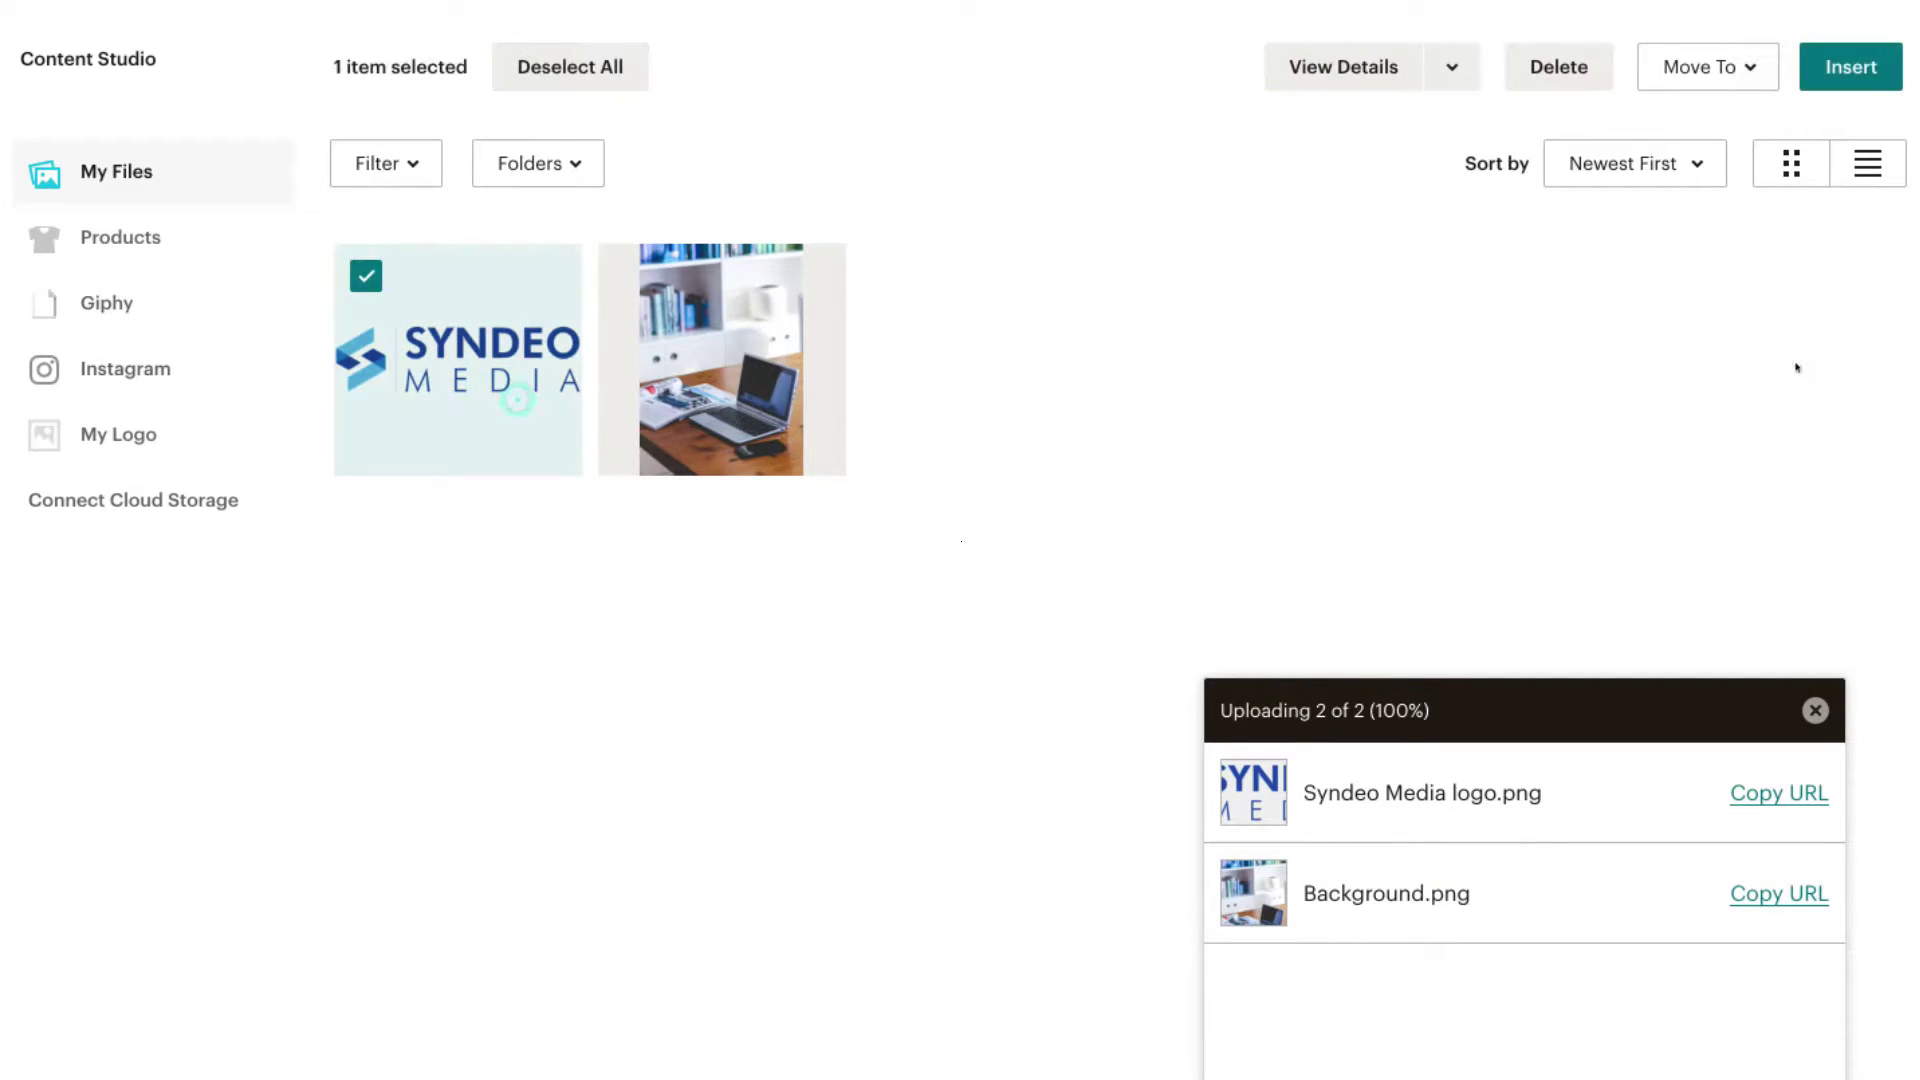
click(1850, 67)
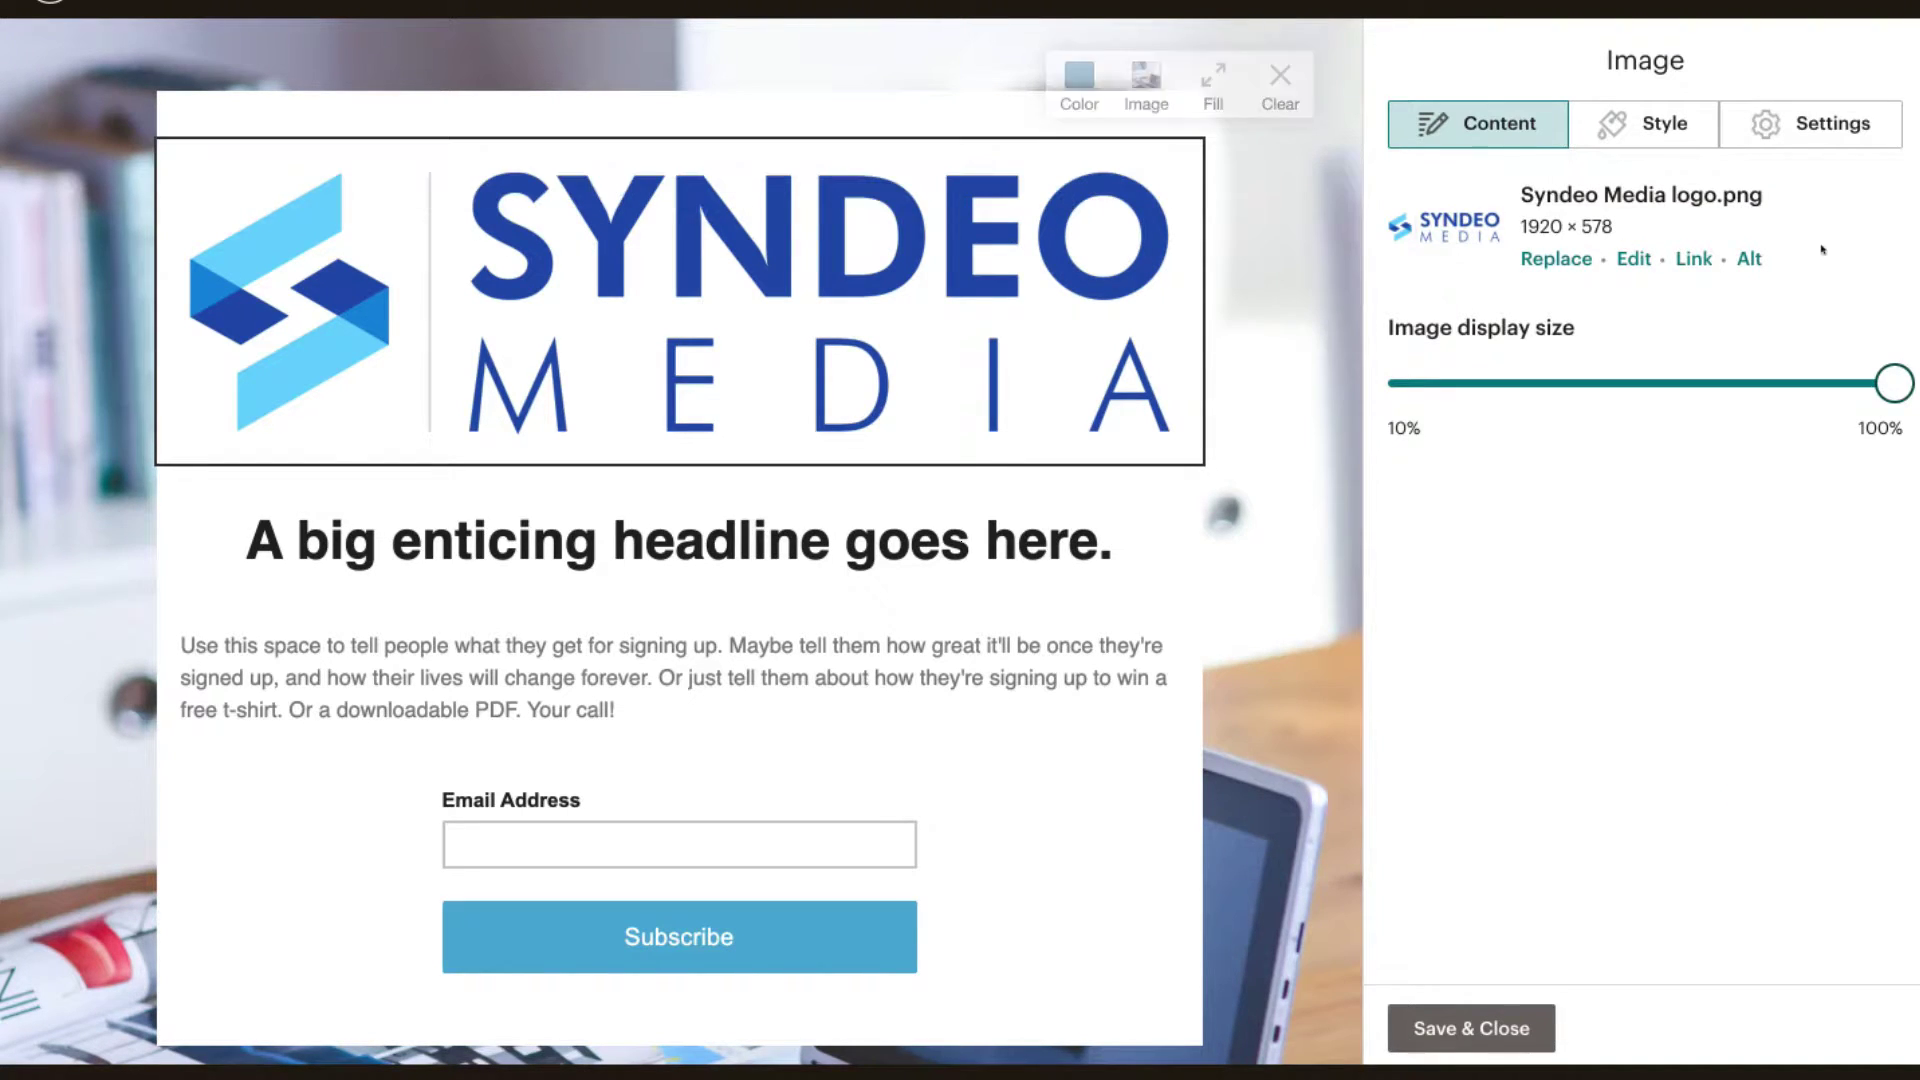
Step: Shrink the Syndeo Media logo to about 55% display size and save the logo block
drag(1876, 379, 1655, 381)
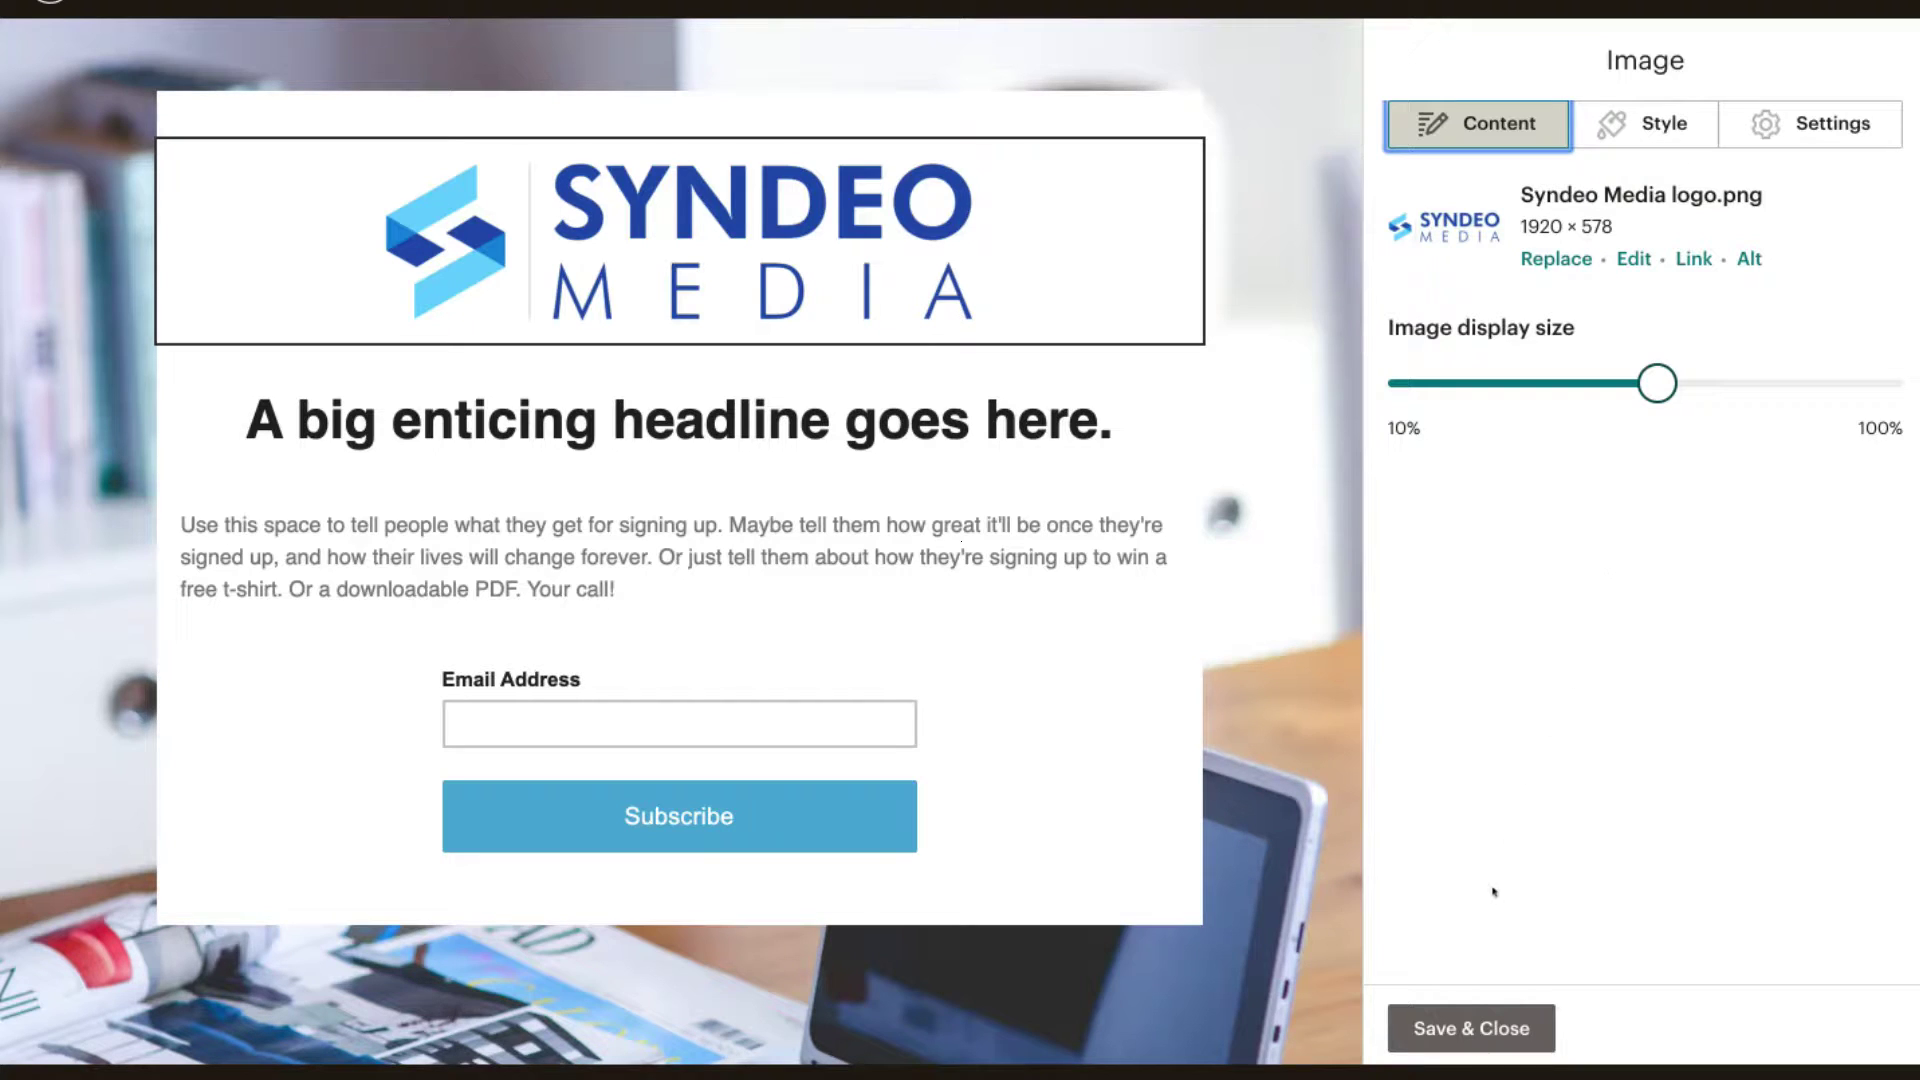
click(1452, 1022)
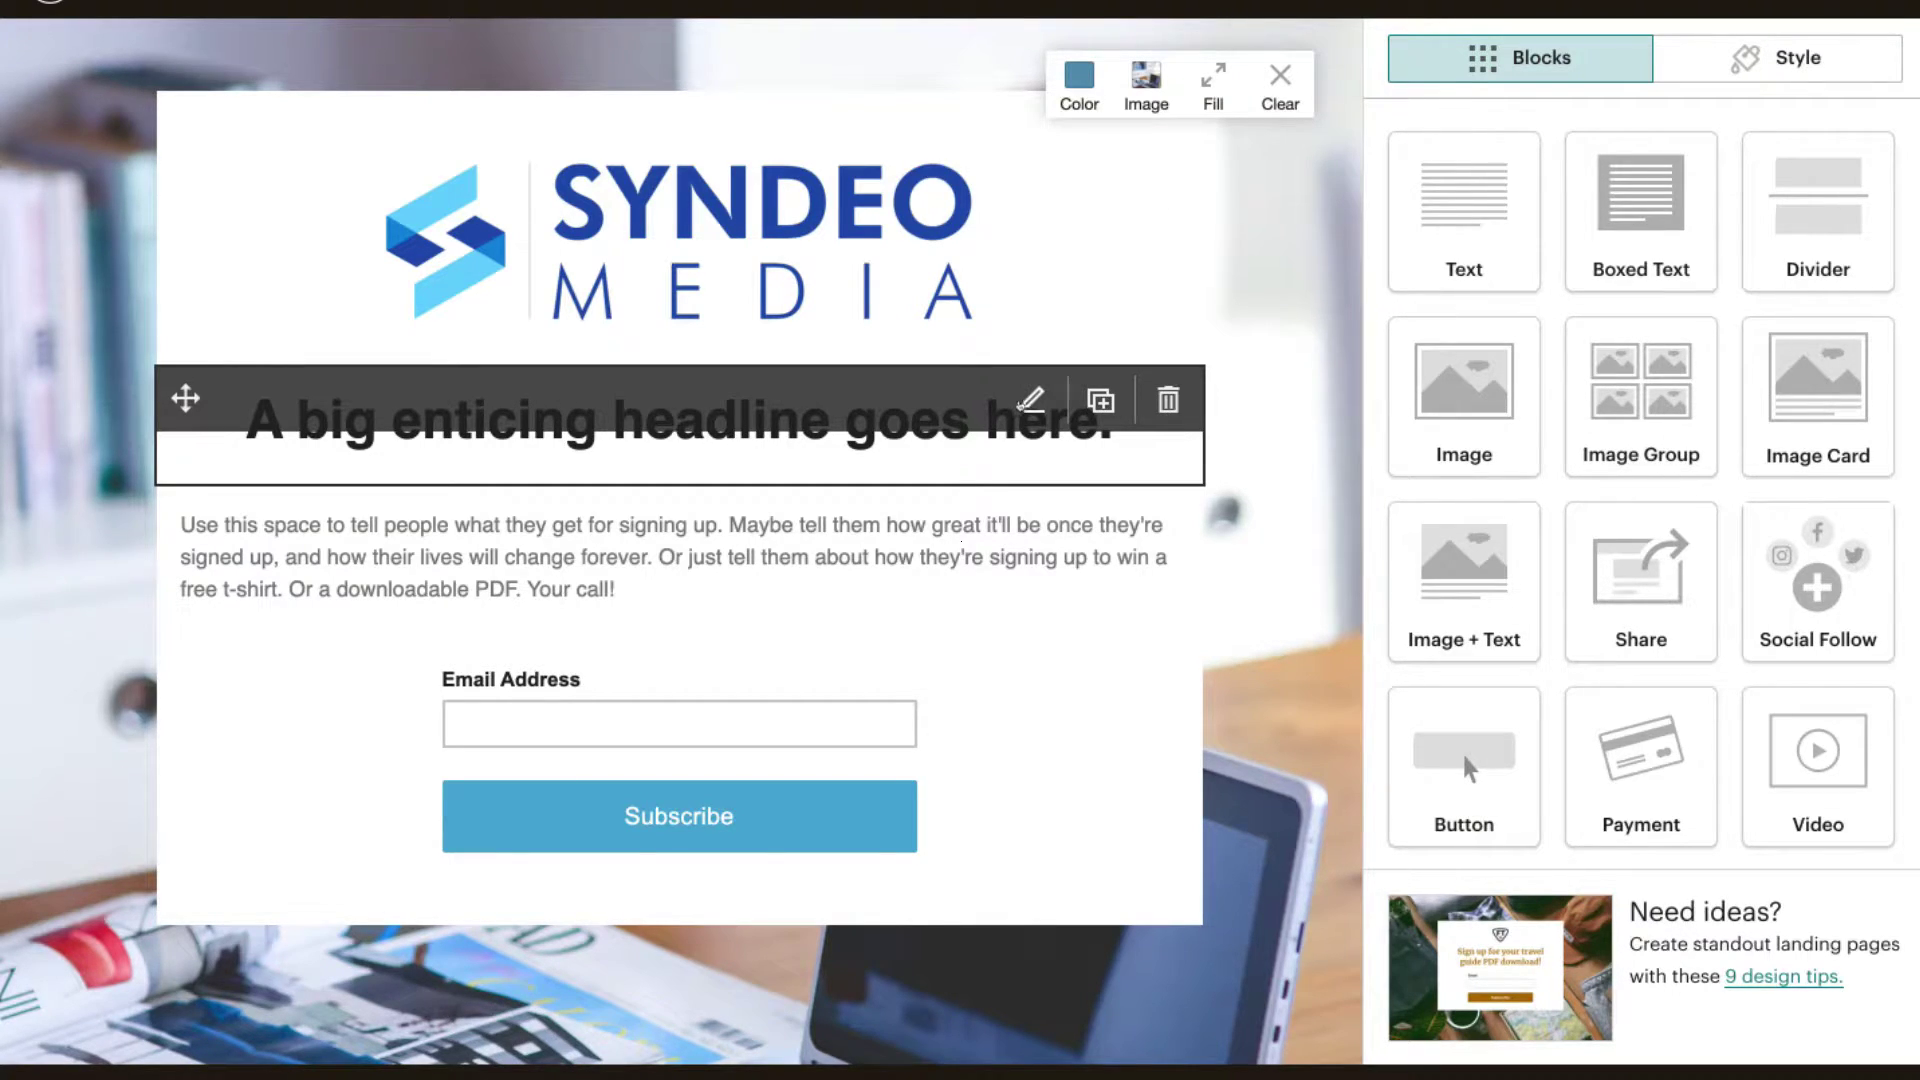
Step: Replace the placeholder headline with the pasted 'Helping Your Small Business Thrive Online.'
click(1022, 404)
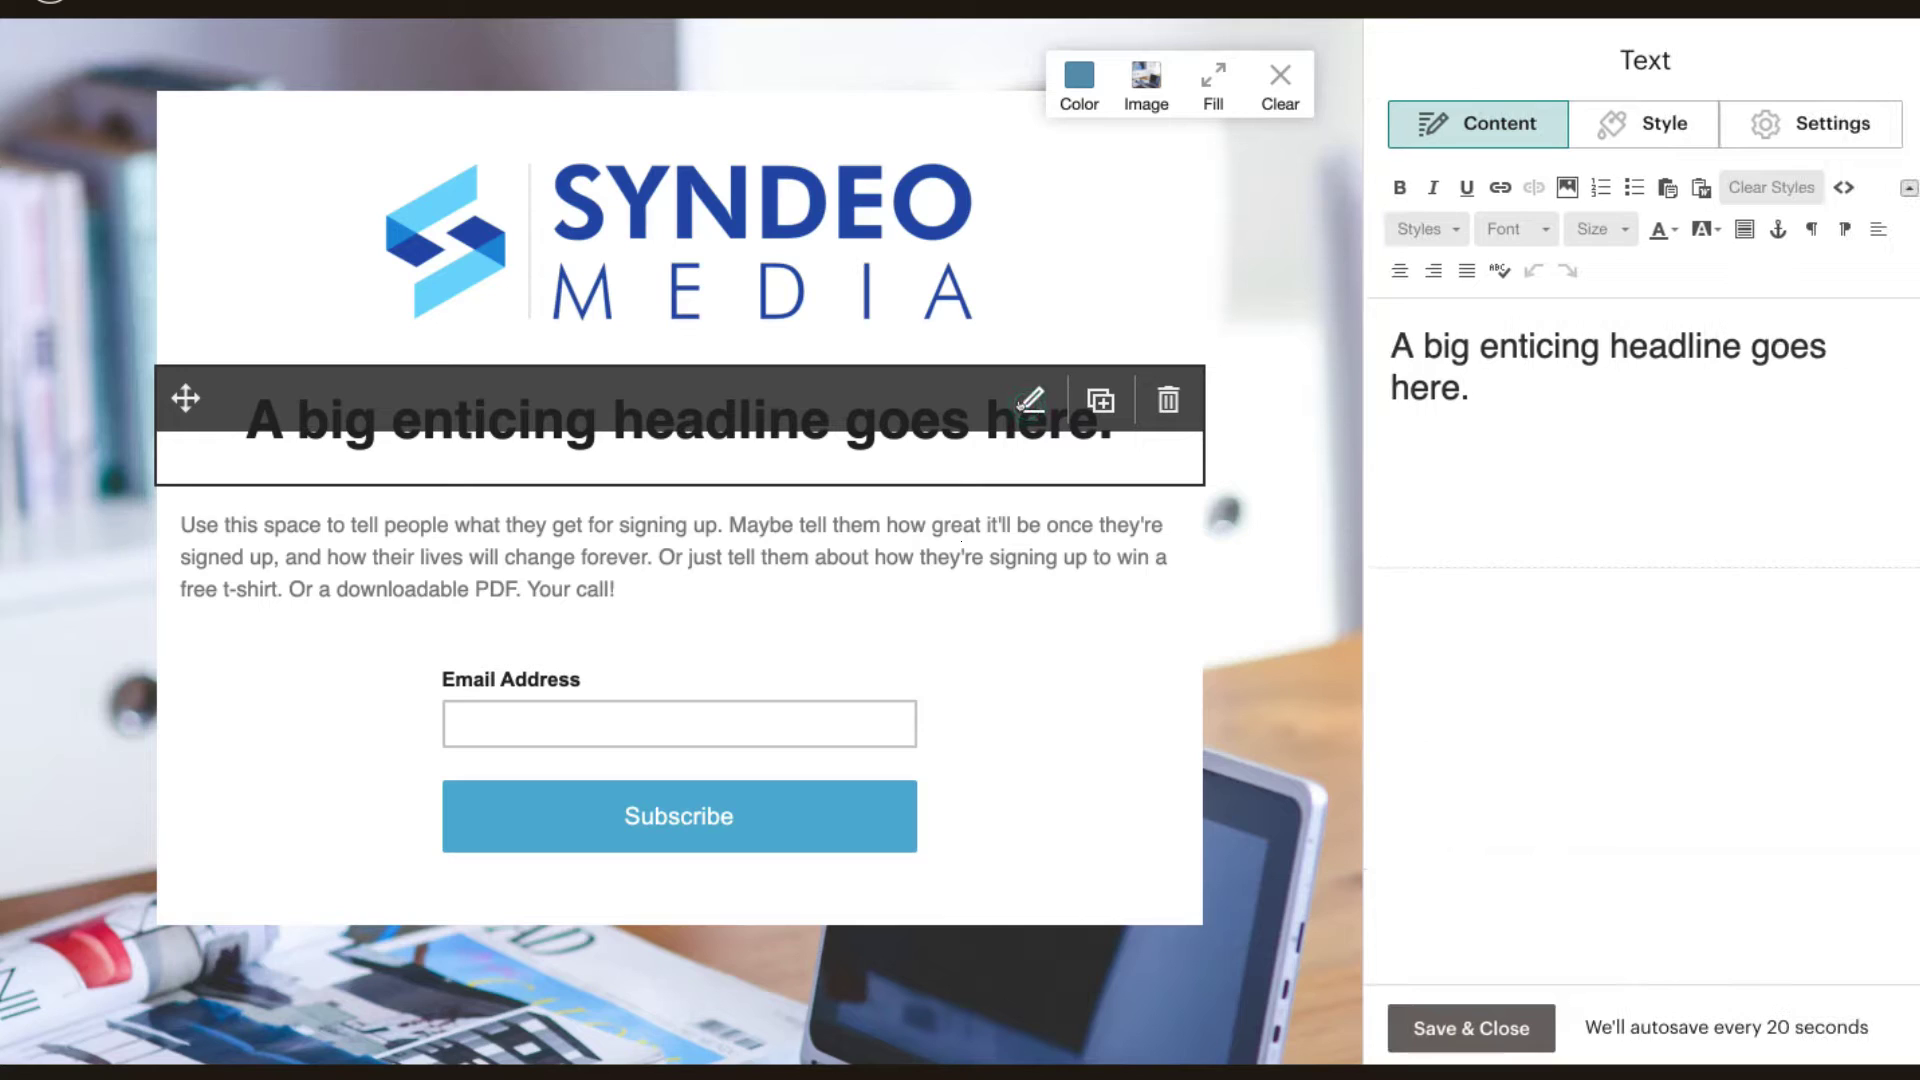
triple_click(1505, 386)
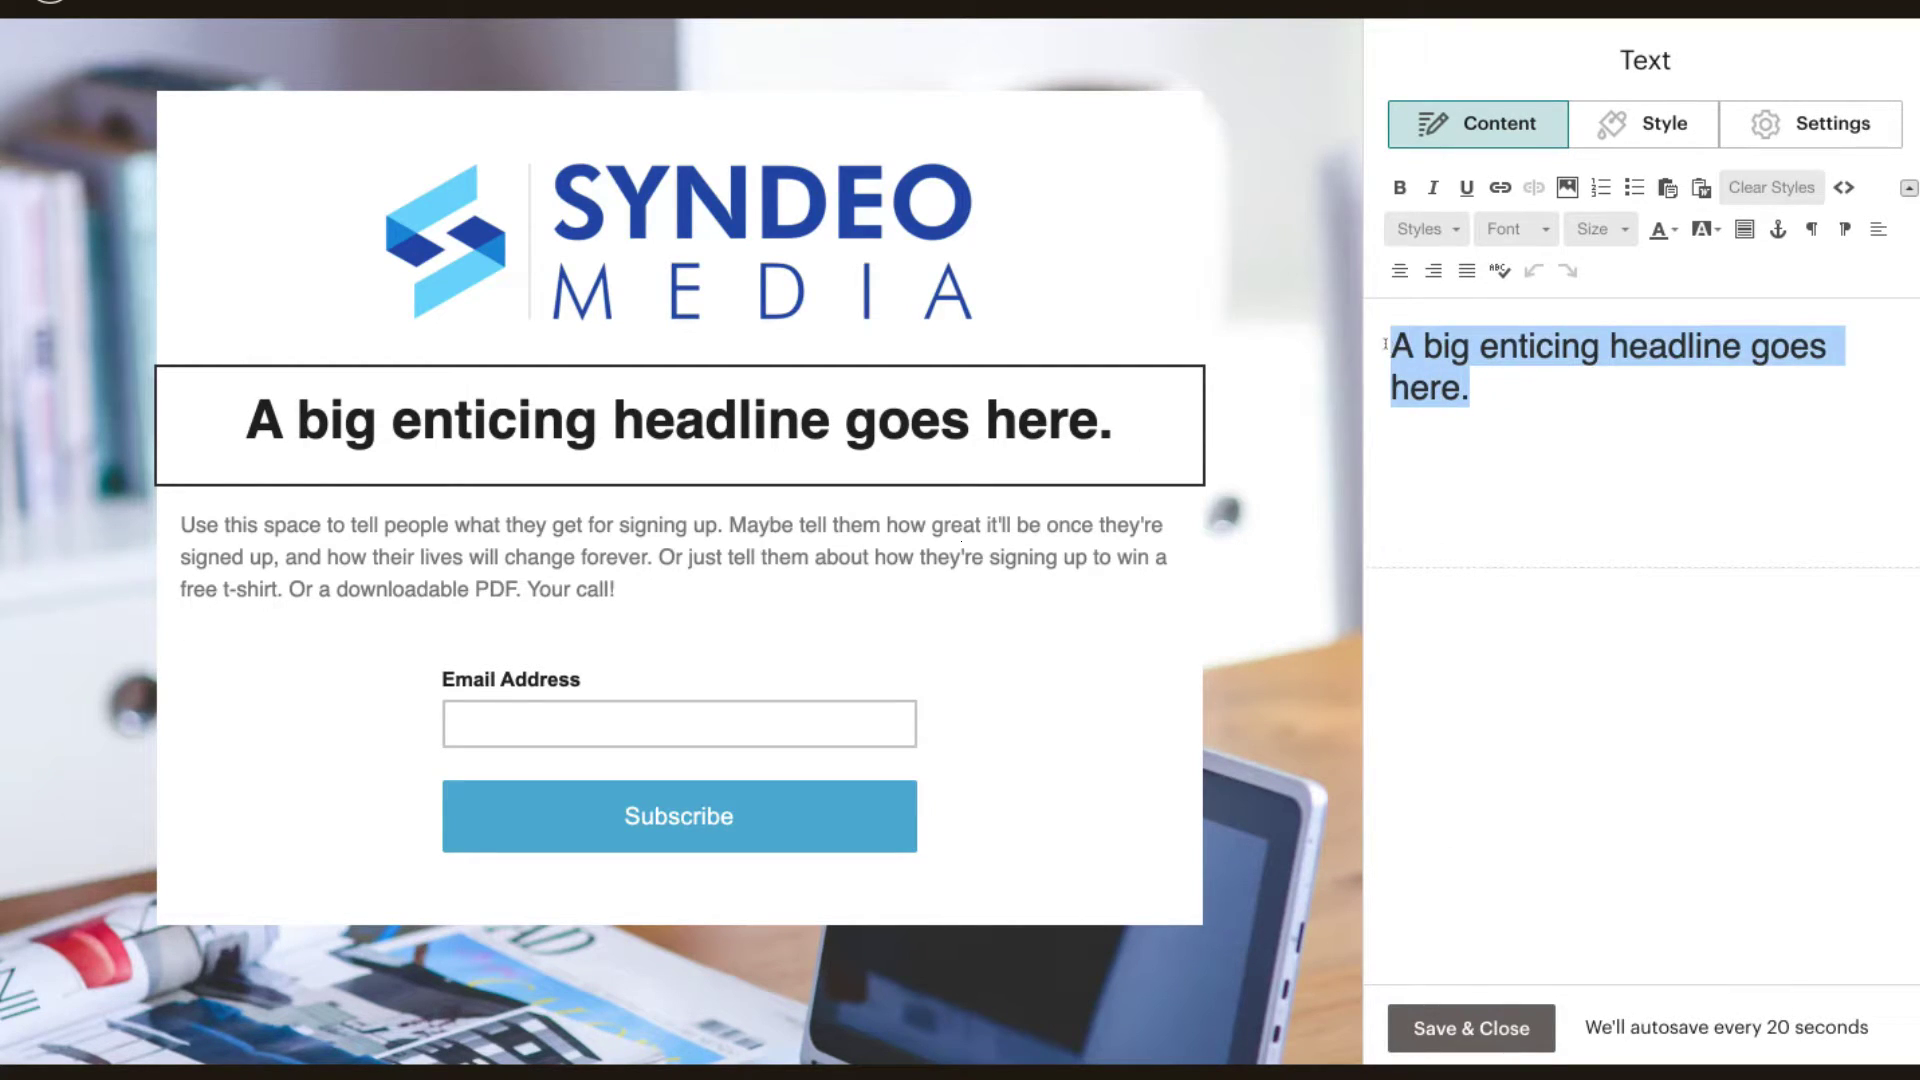
key(BackSpace)
text(Helping Your Small Business Thrive Online.)
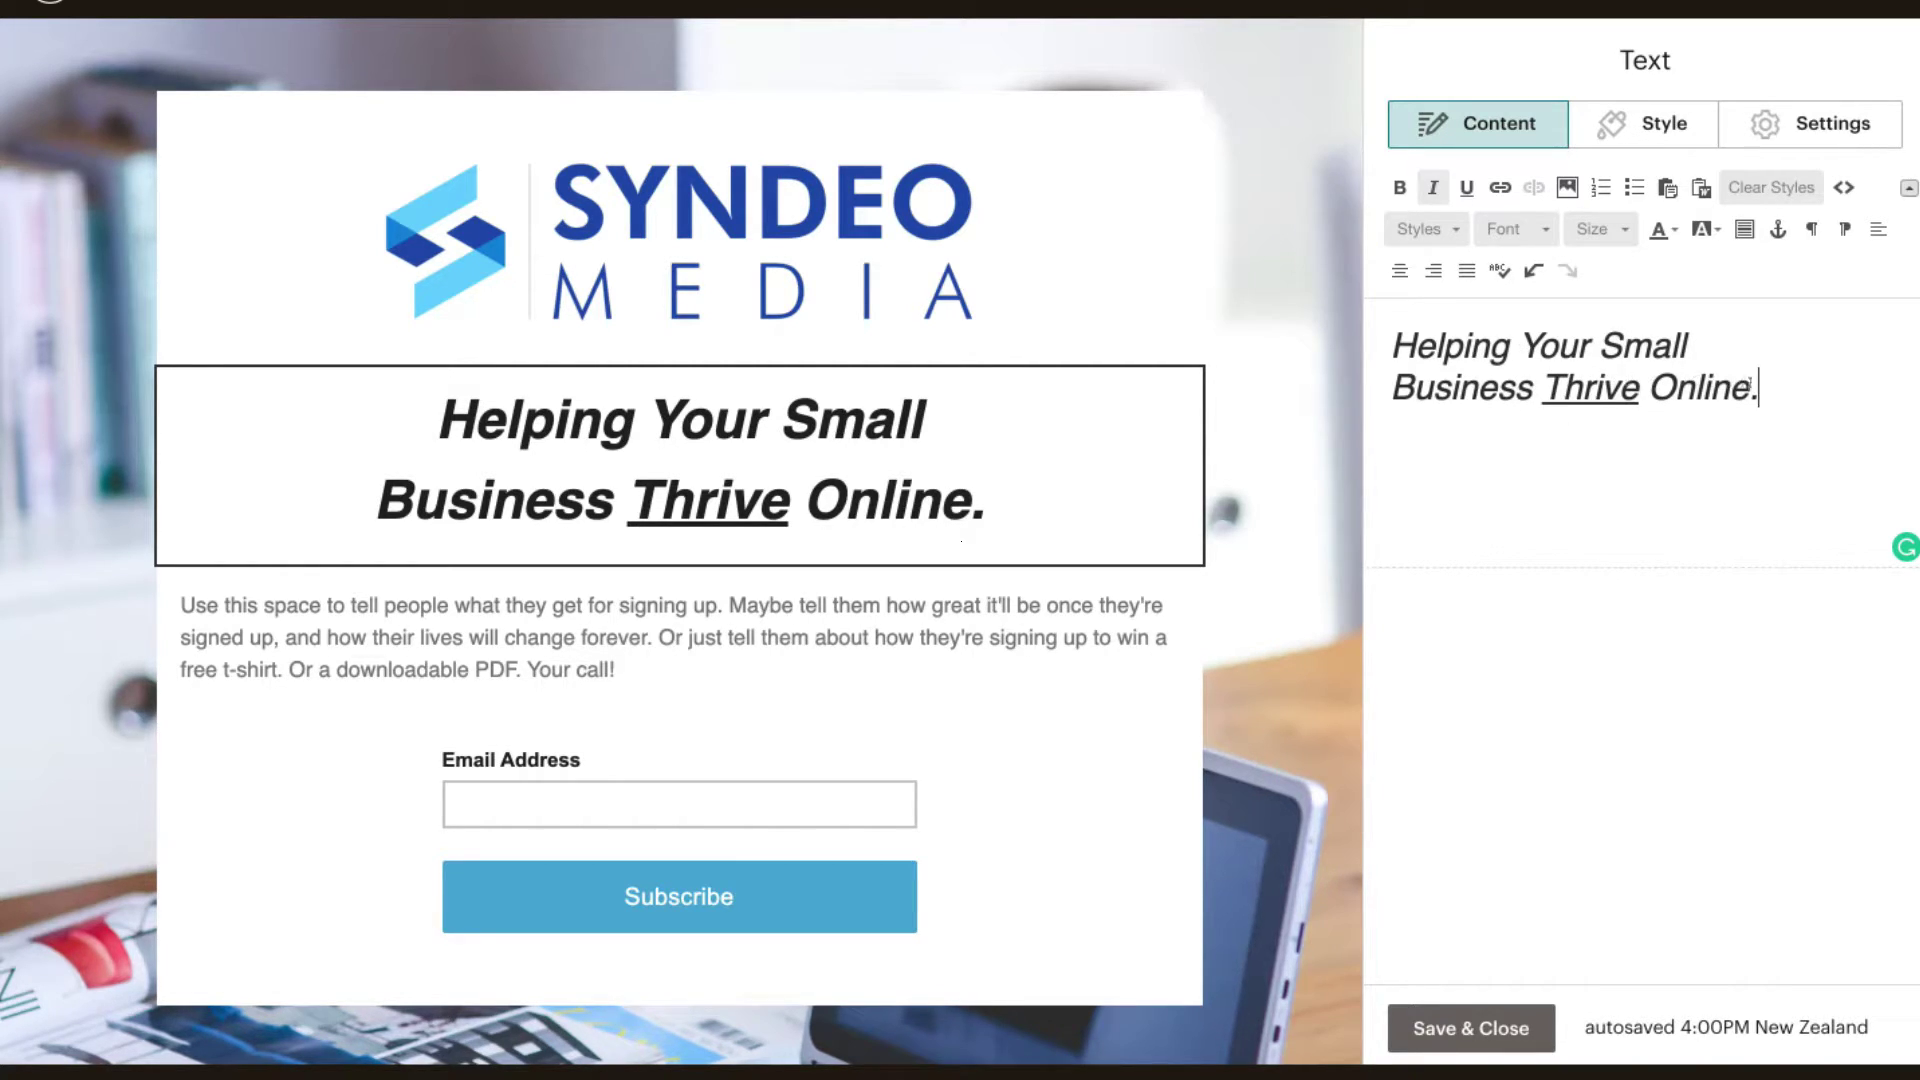
drag(1757, 388, 1387, 330)
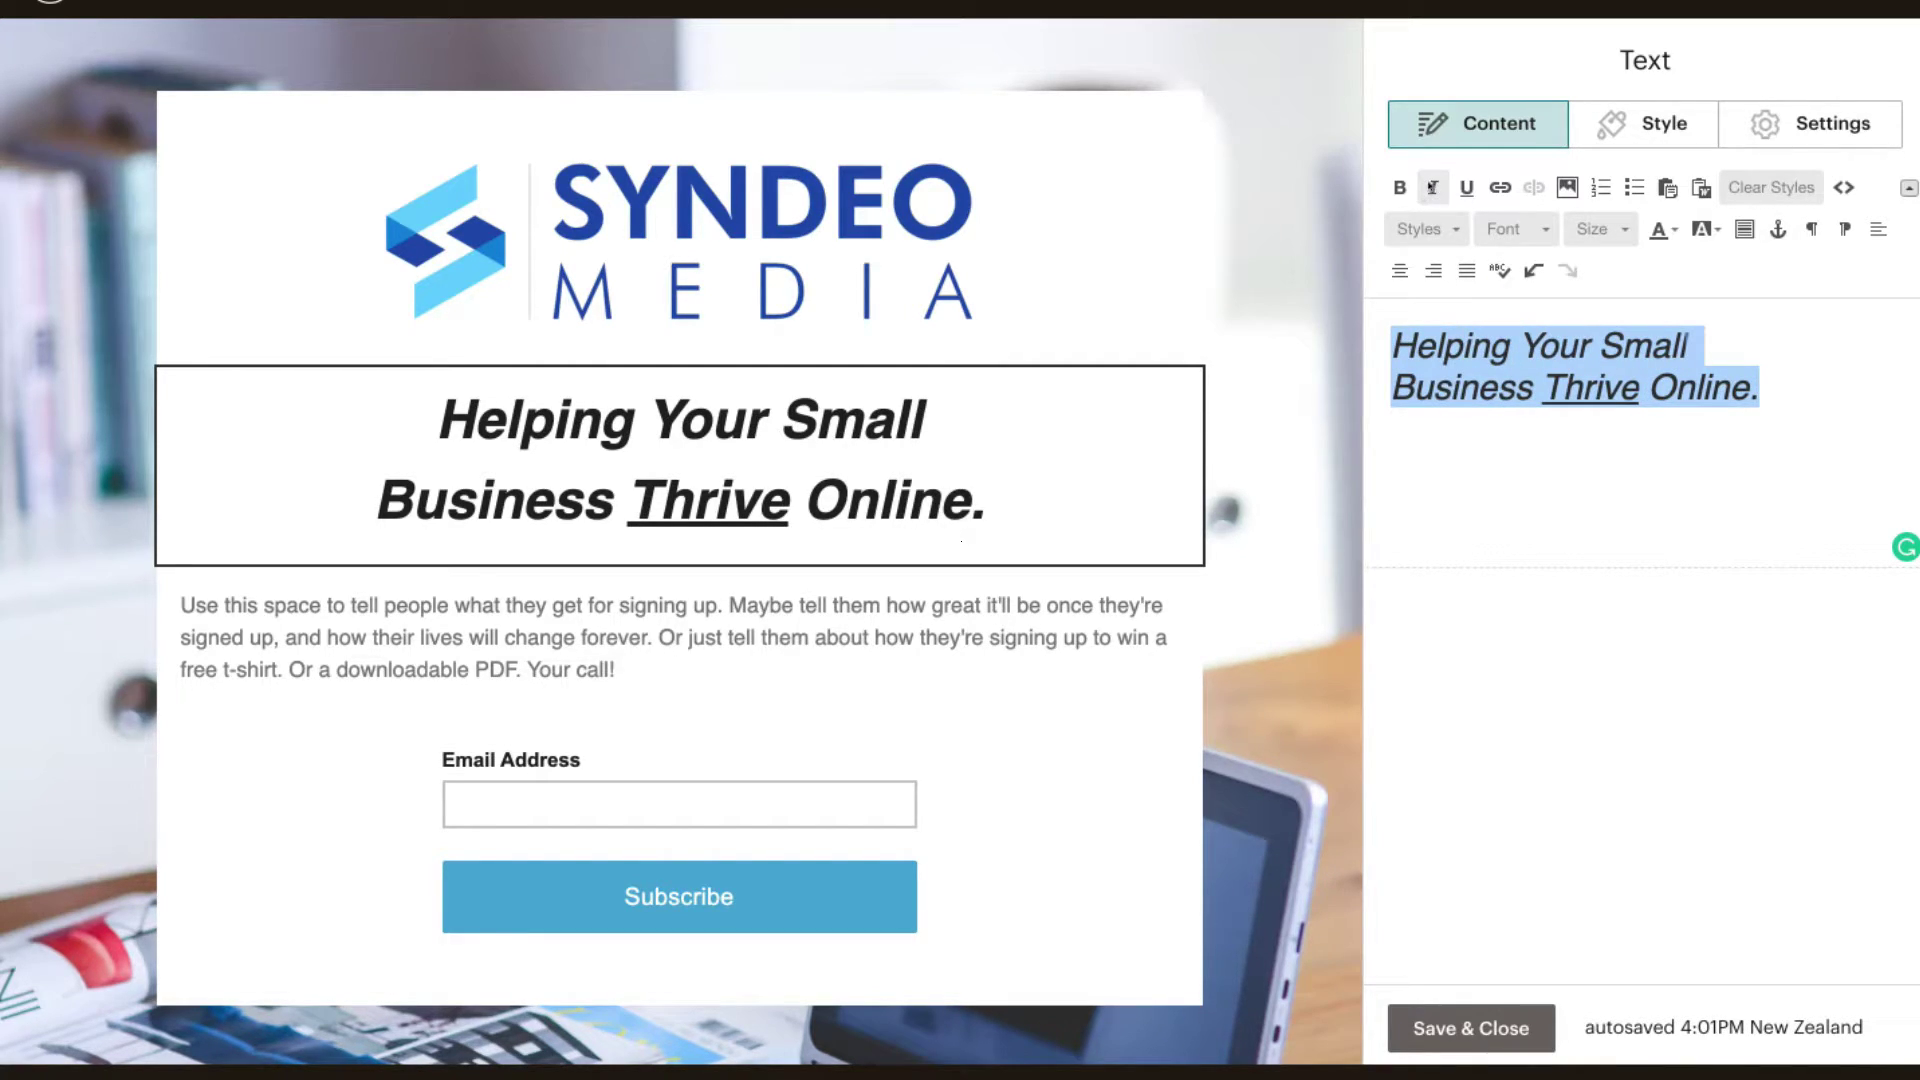
drag(1621, 390, 1543, 390)
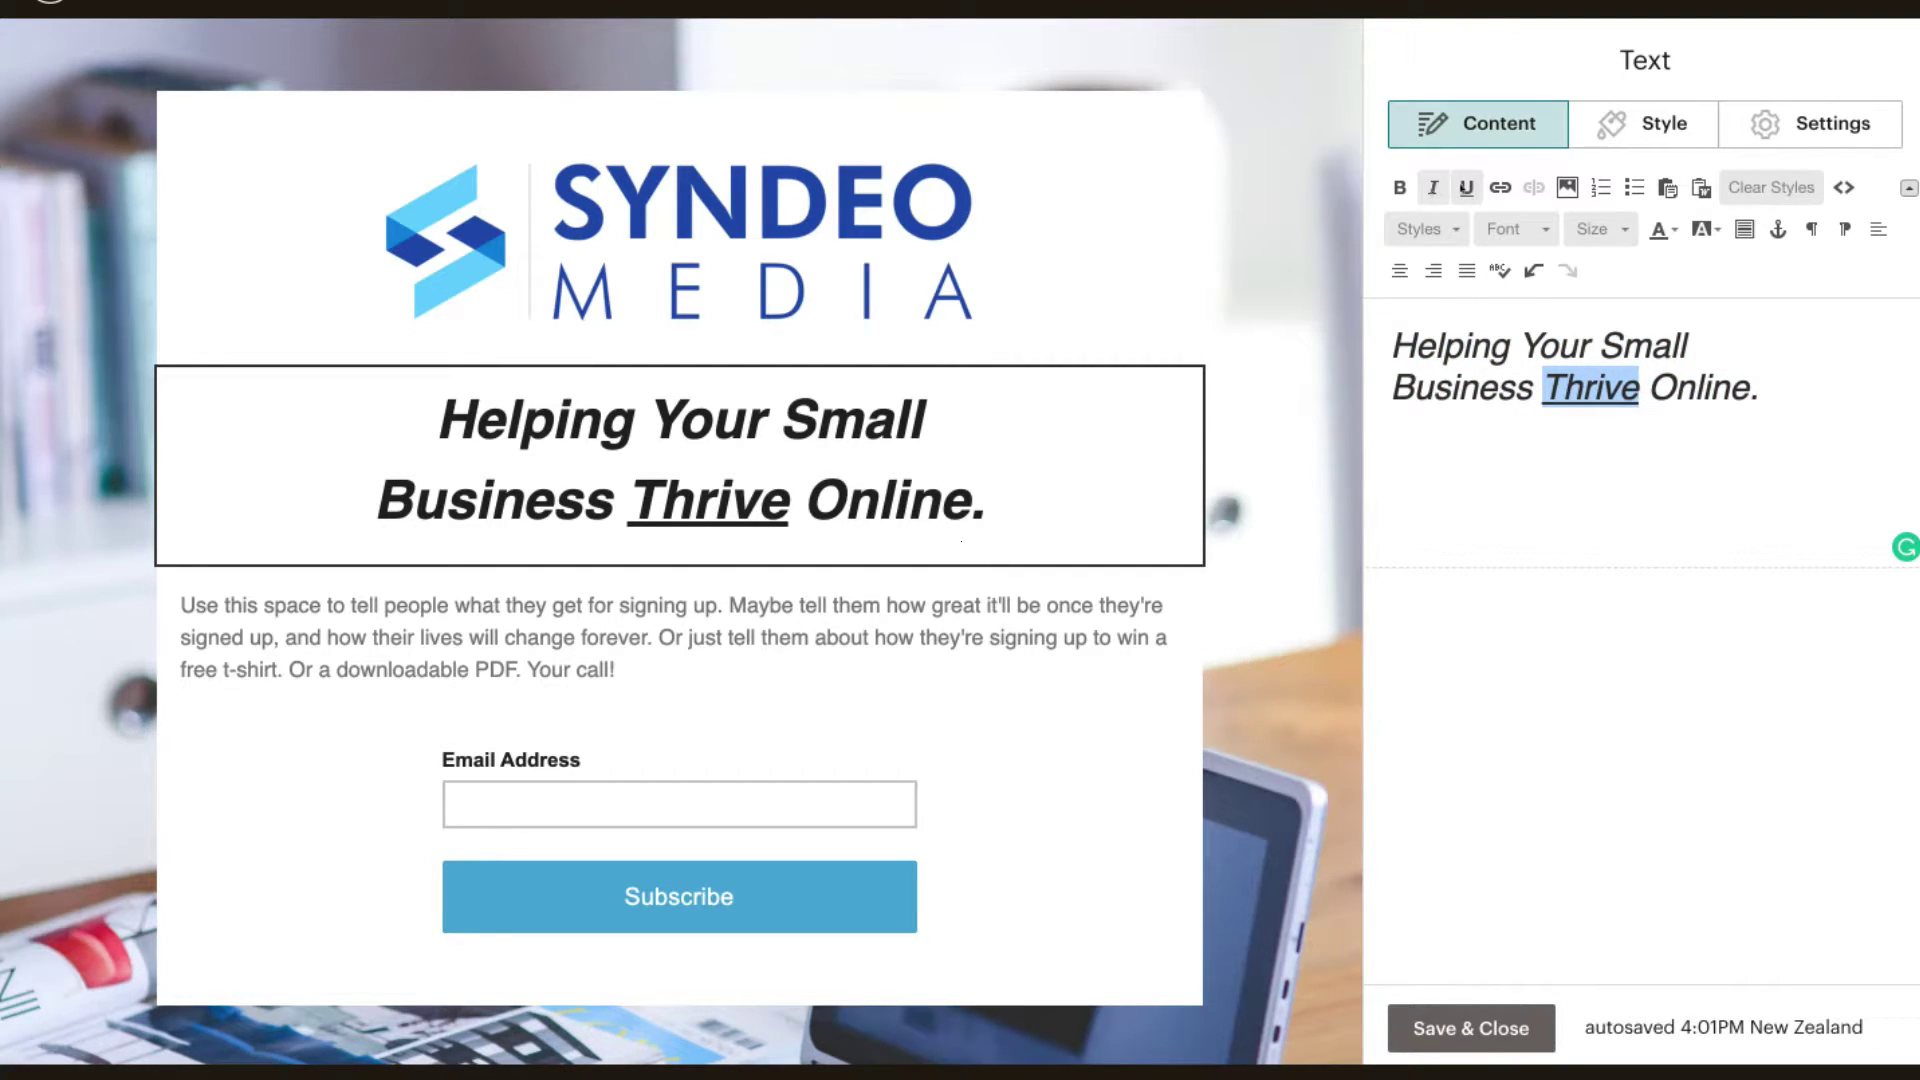
click(1790, 414)
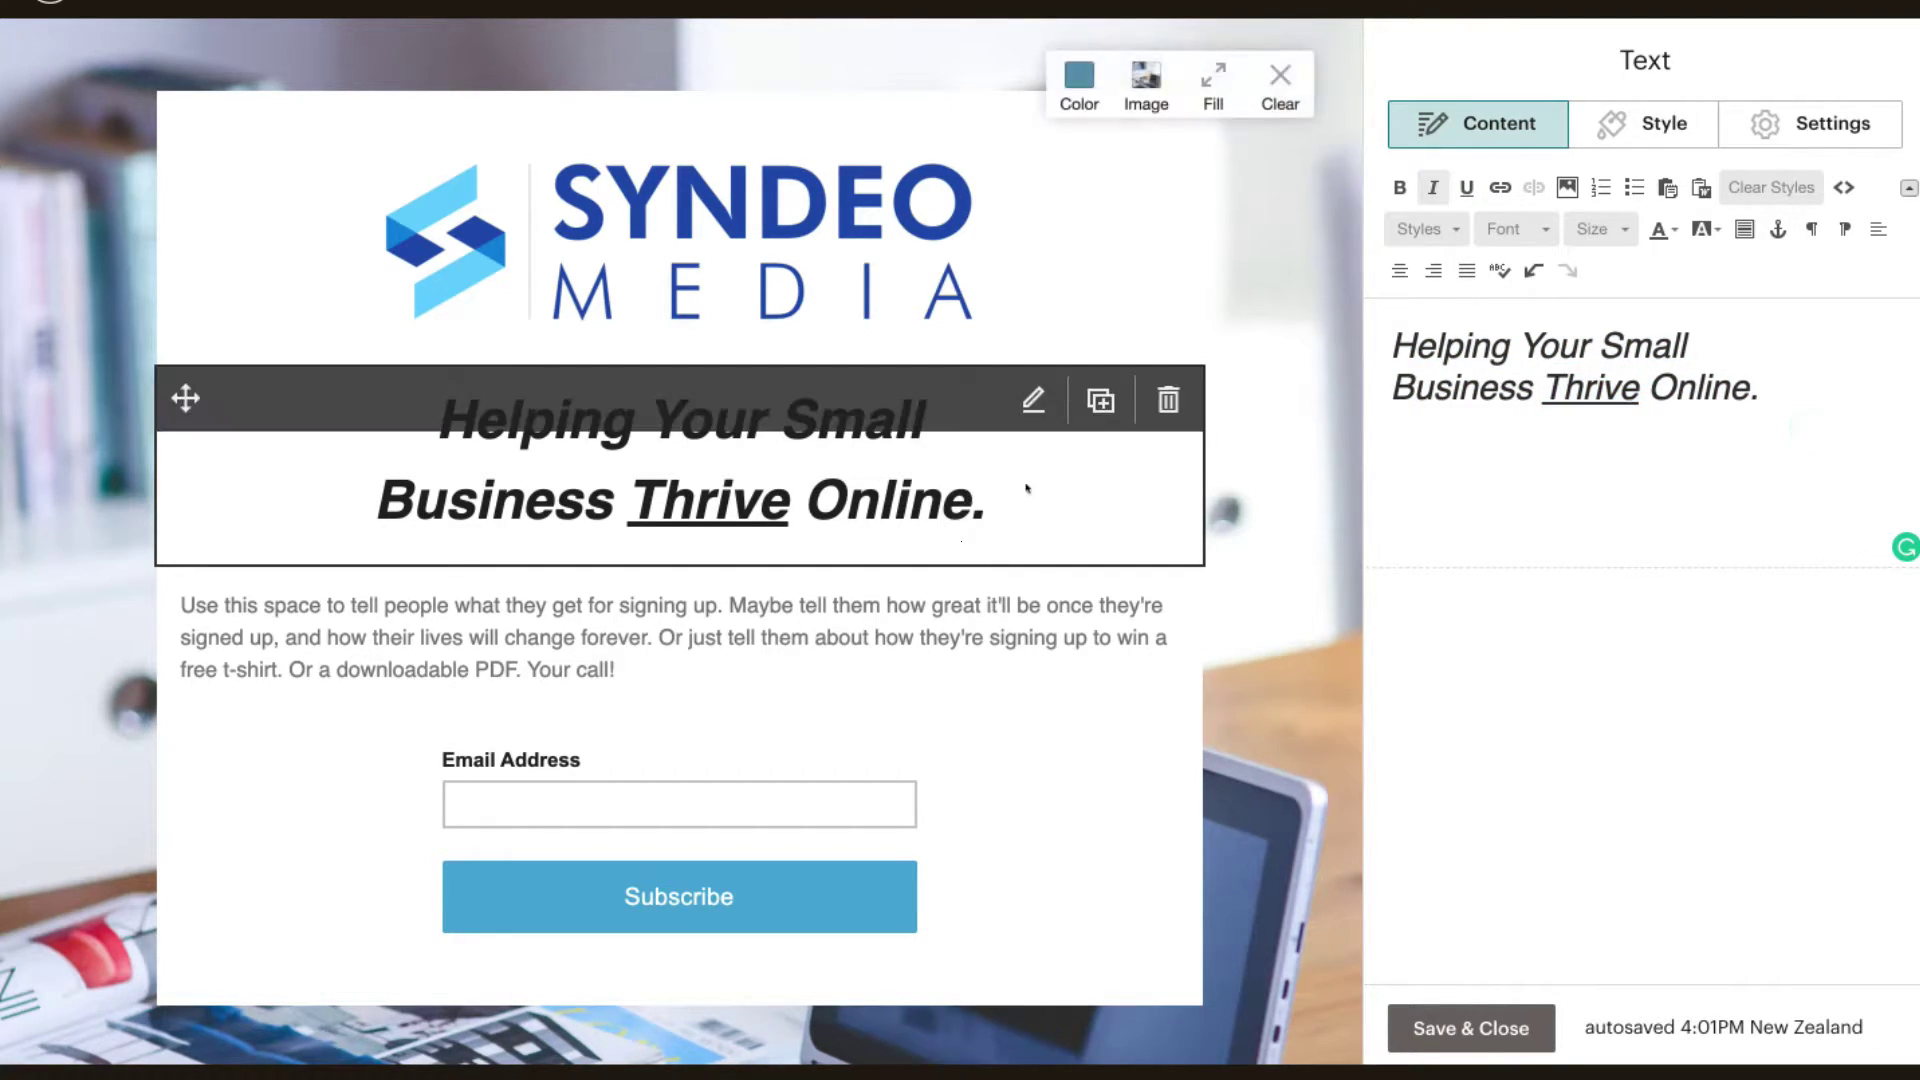
Step: Set the whole headline to font size 26 and save the block
triple_click(1779, 377)
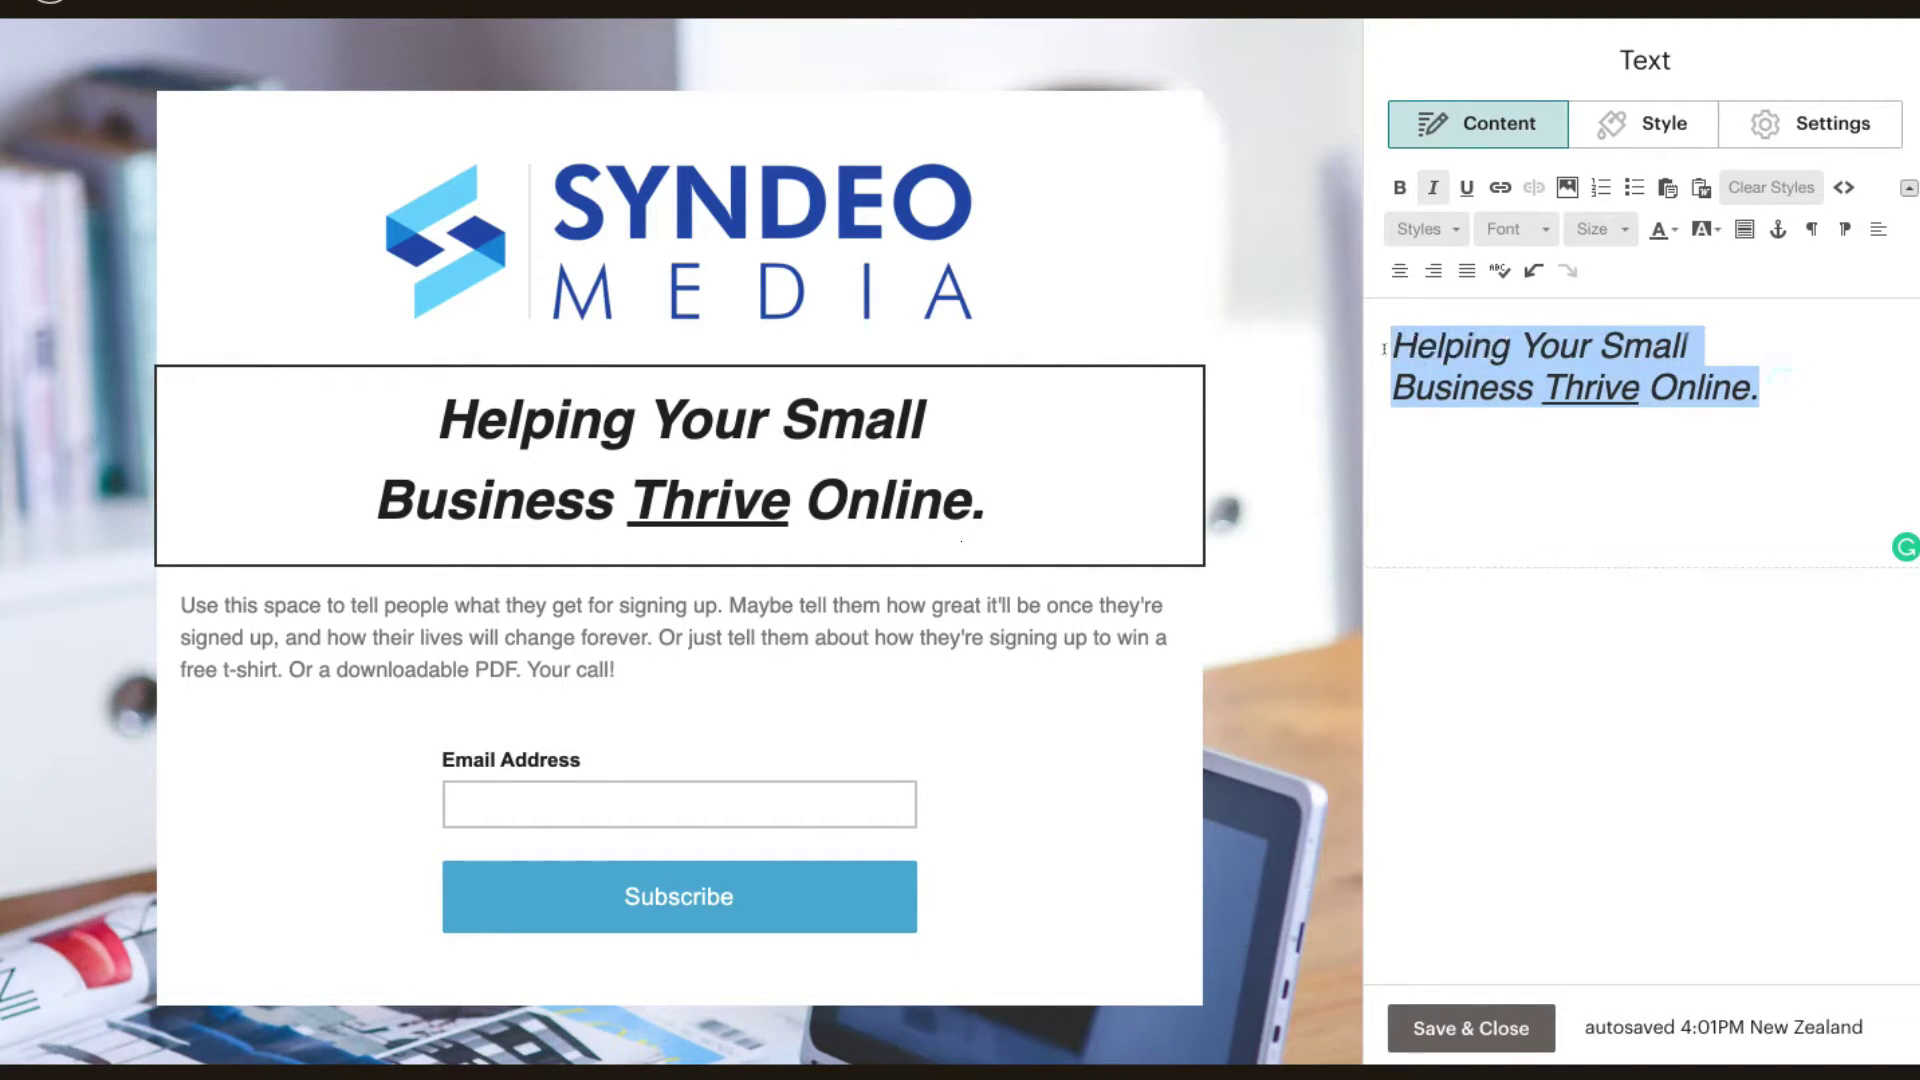
click(1598, 229)
click(1600, 414)
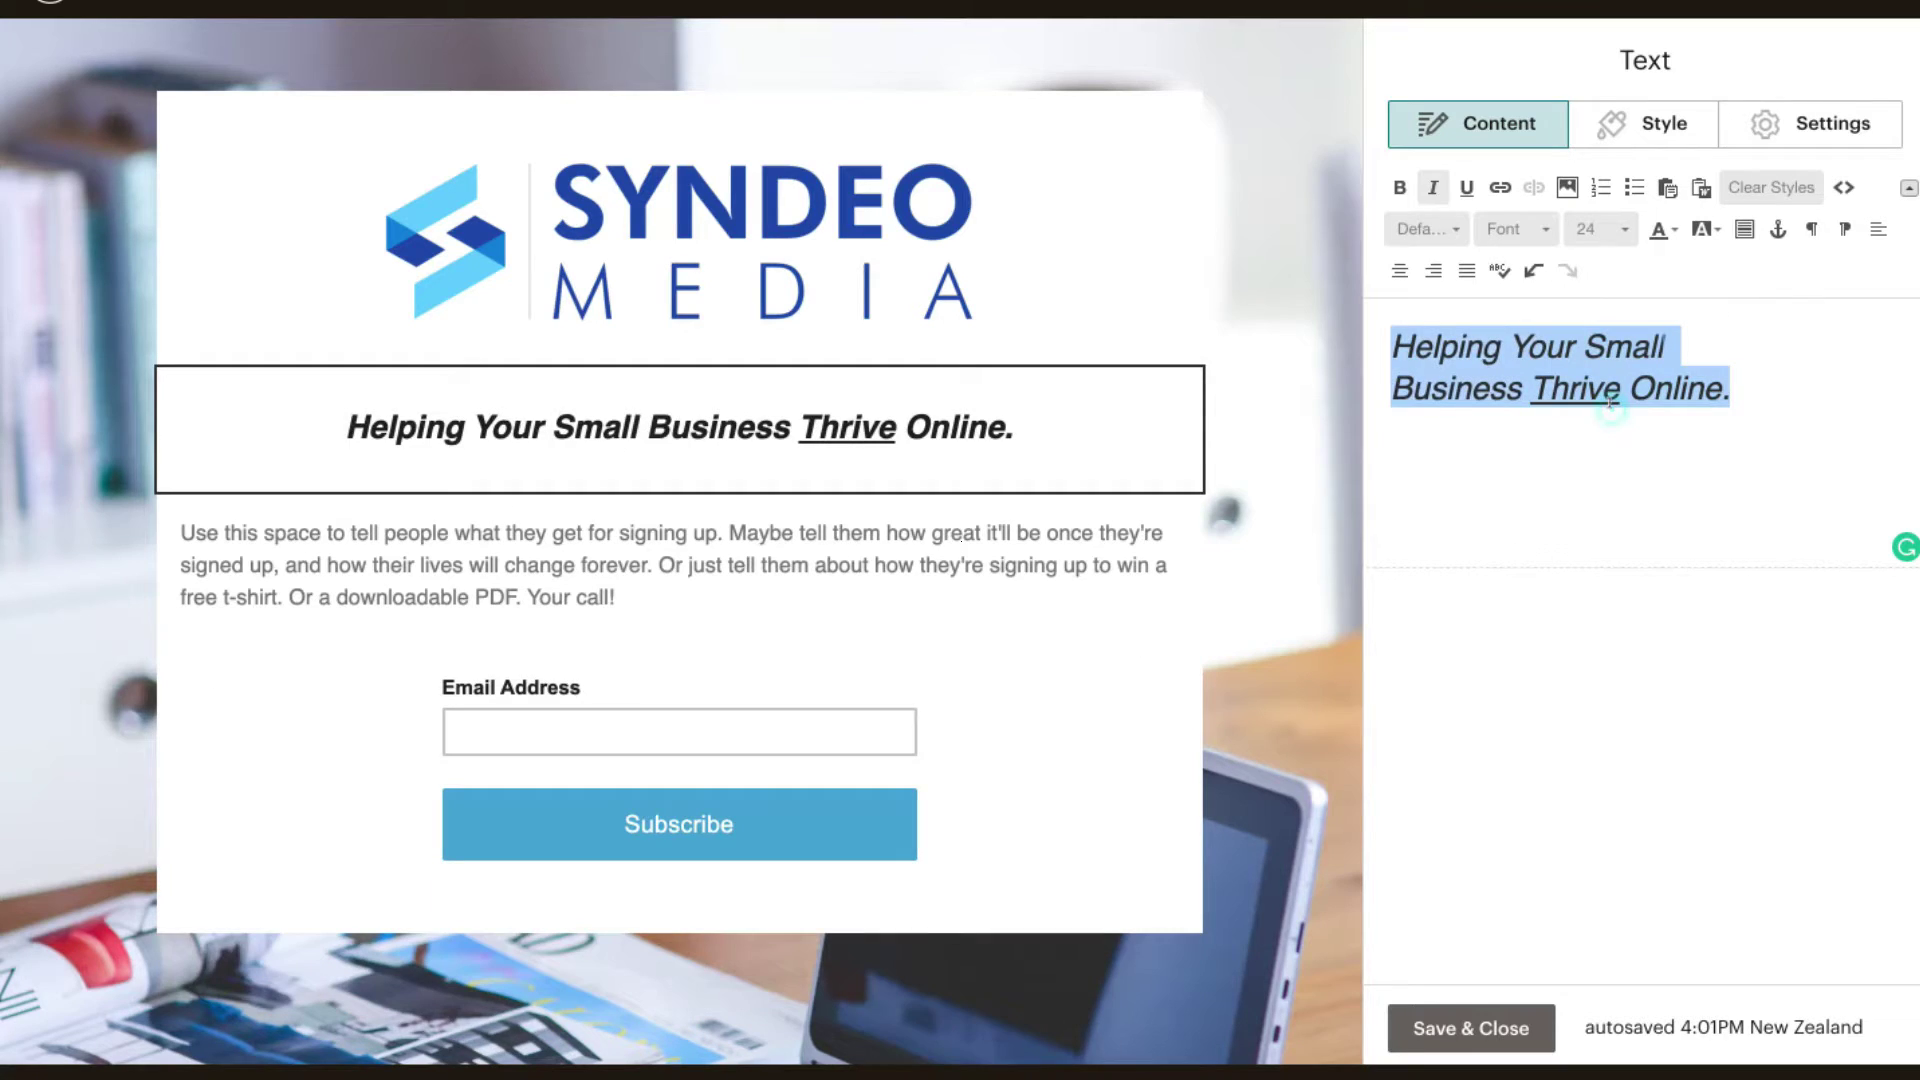
click(1628, 229)
scroll(1606, 385, down, 1)
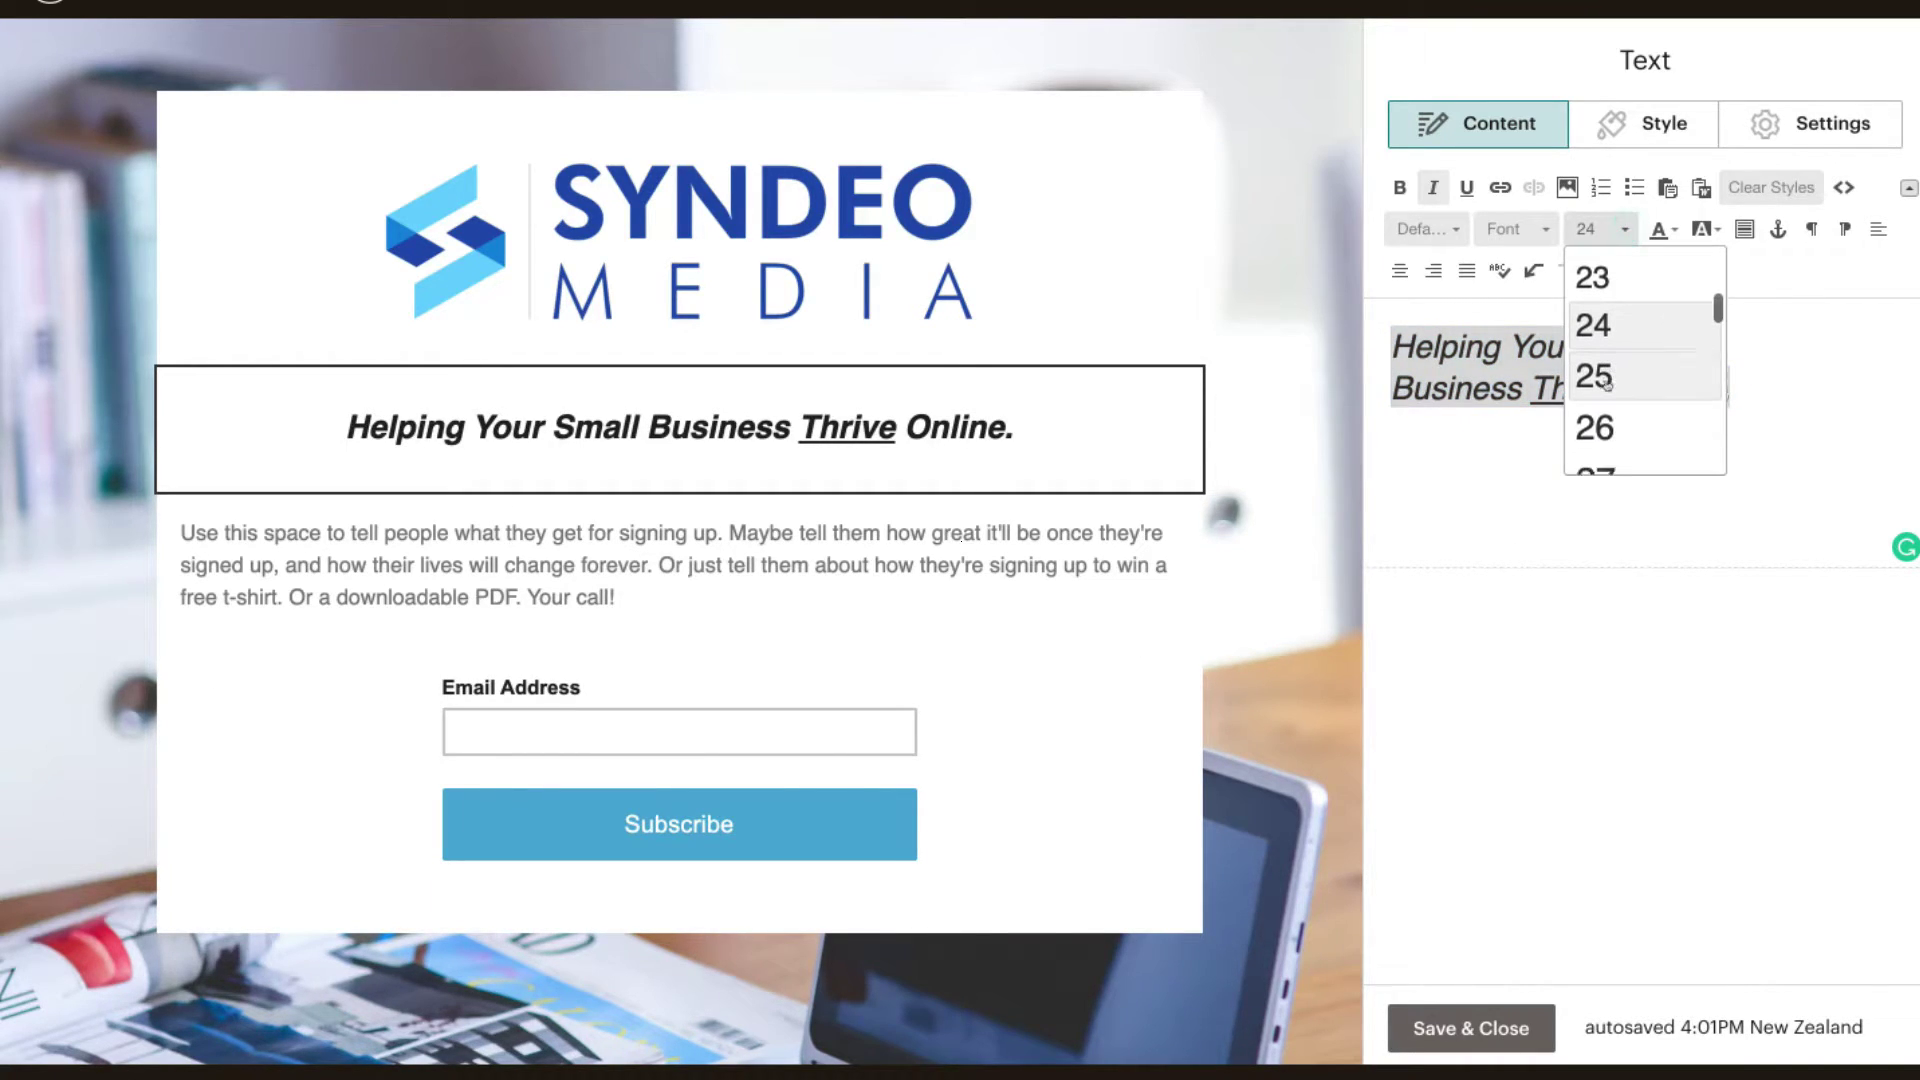
click(1618, 368)
click(1628, 229)
click(1600, 413)
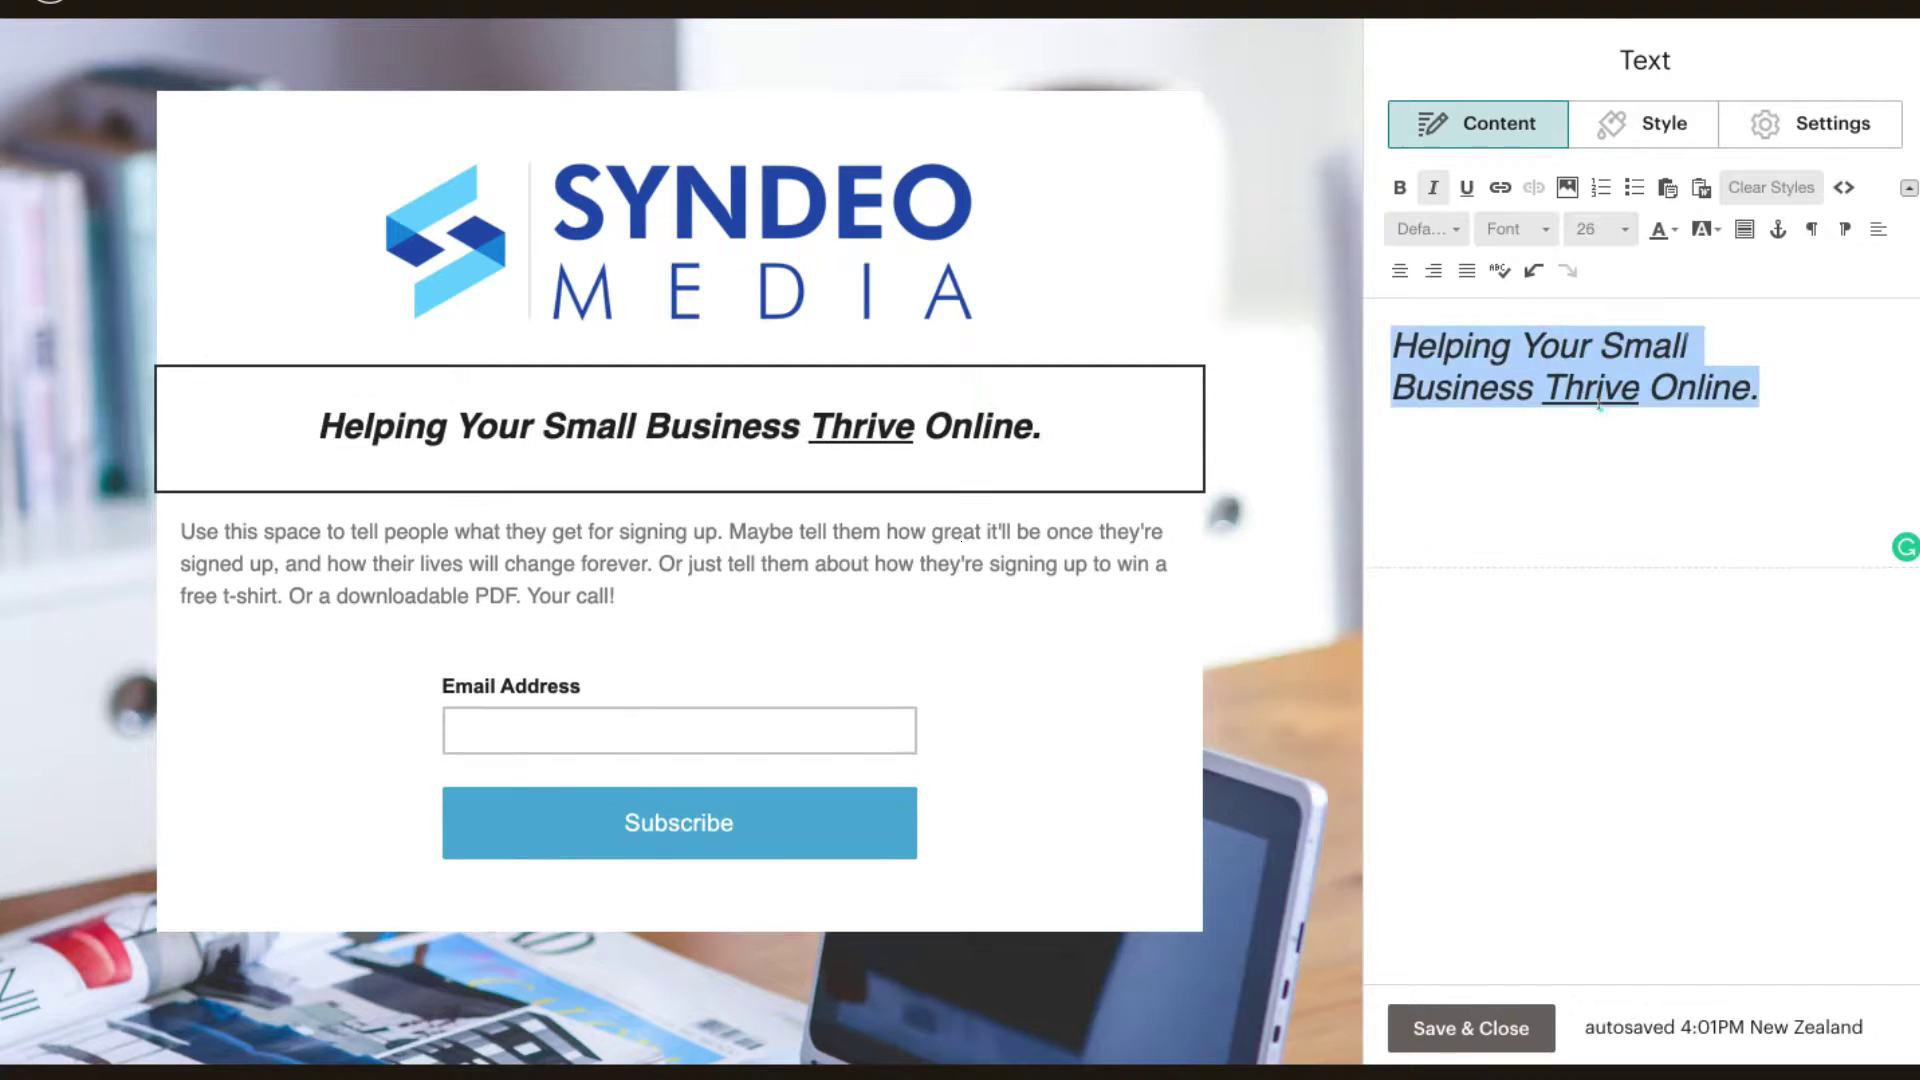
click(1769, 468)
click(1462, 1027)
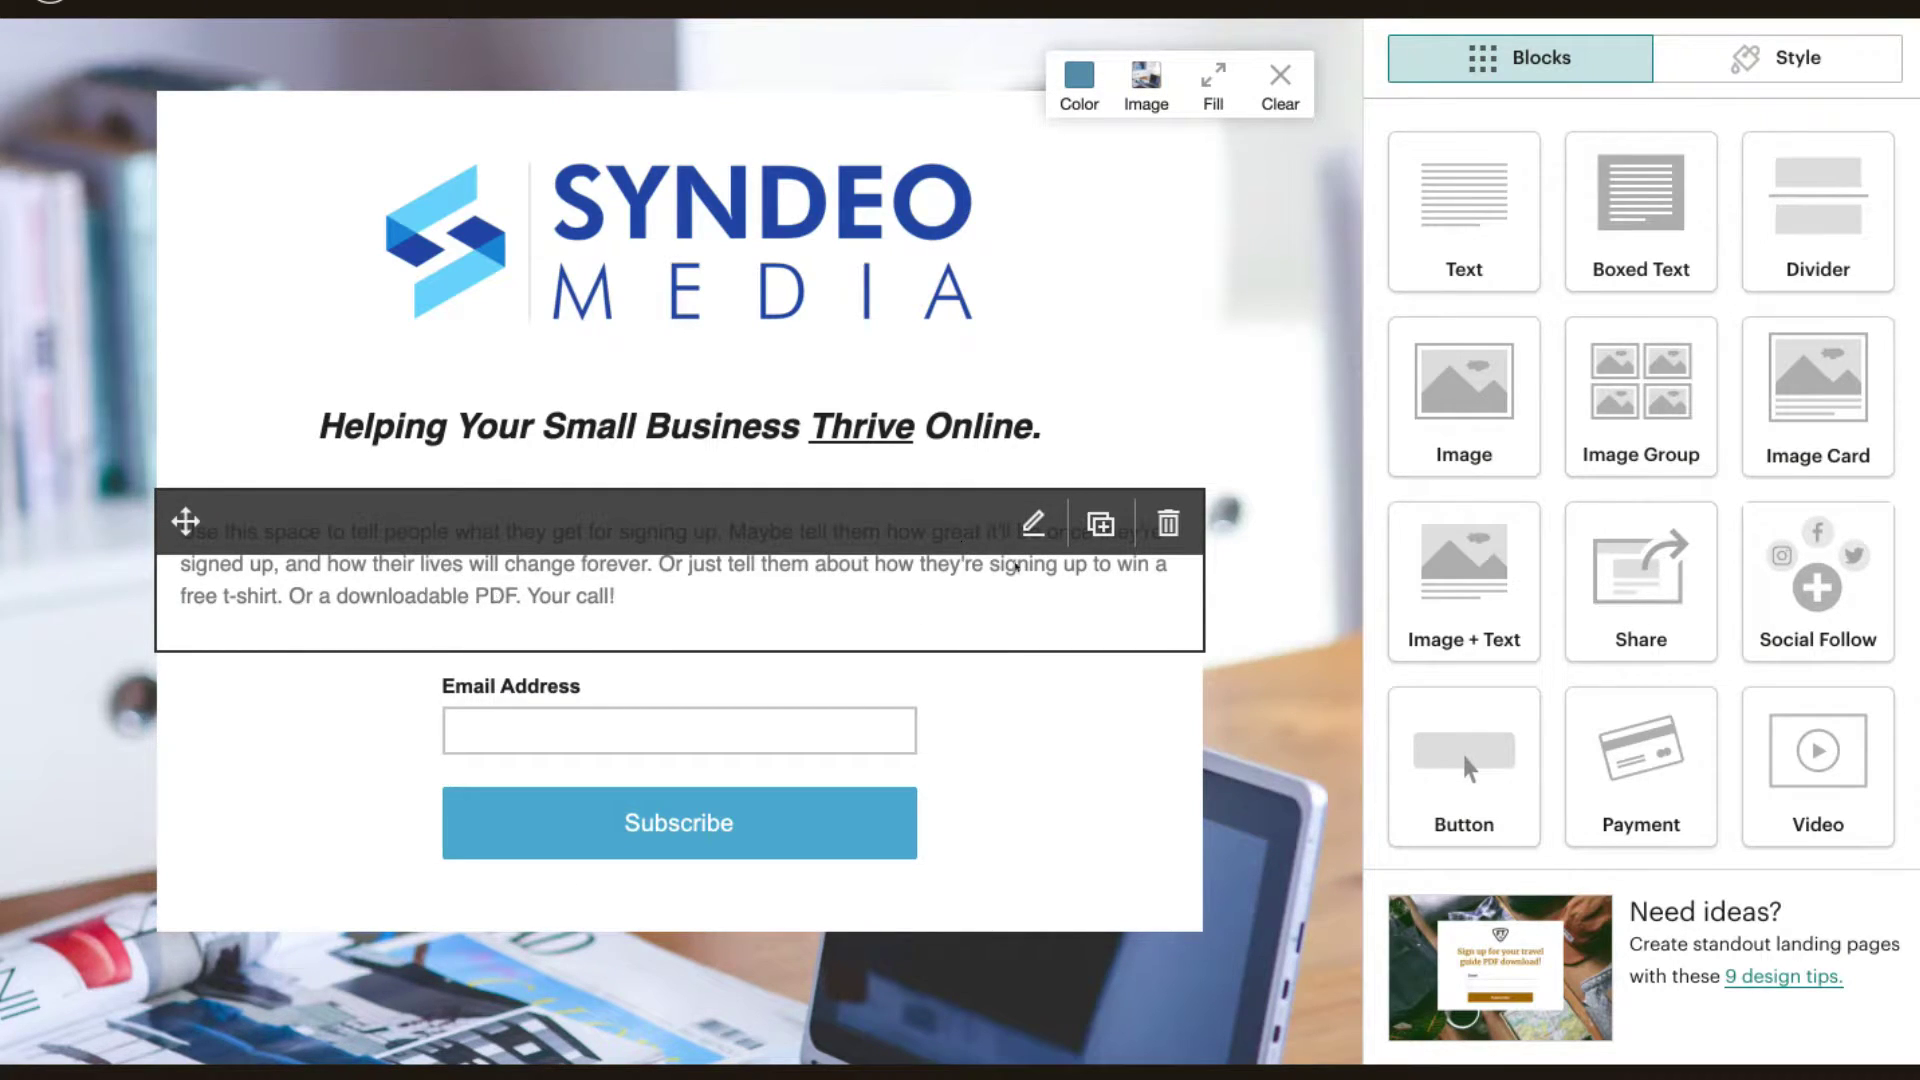
Step: Replace the placeholder paragraph with the pasted welcome and mission intro copy
click(1020, 530)
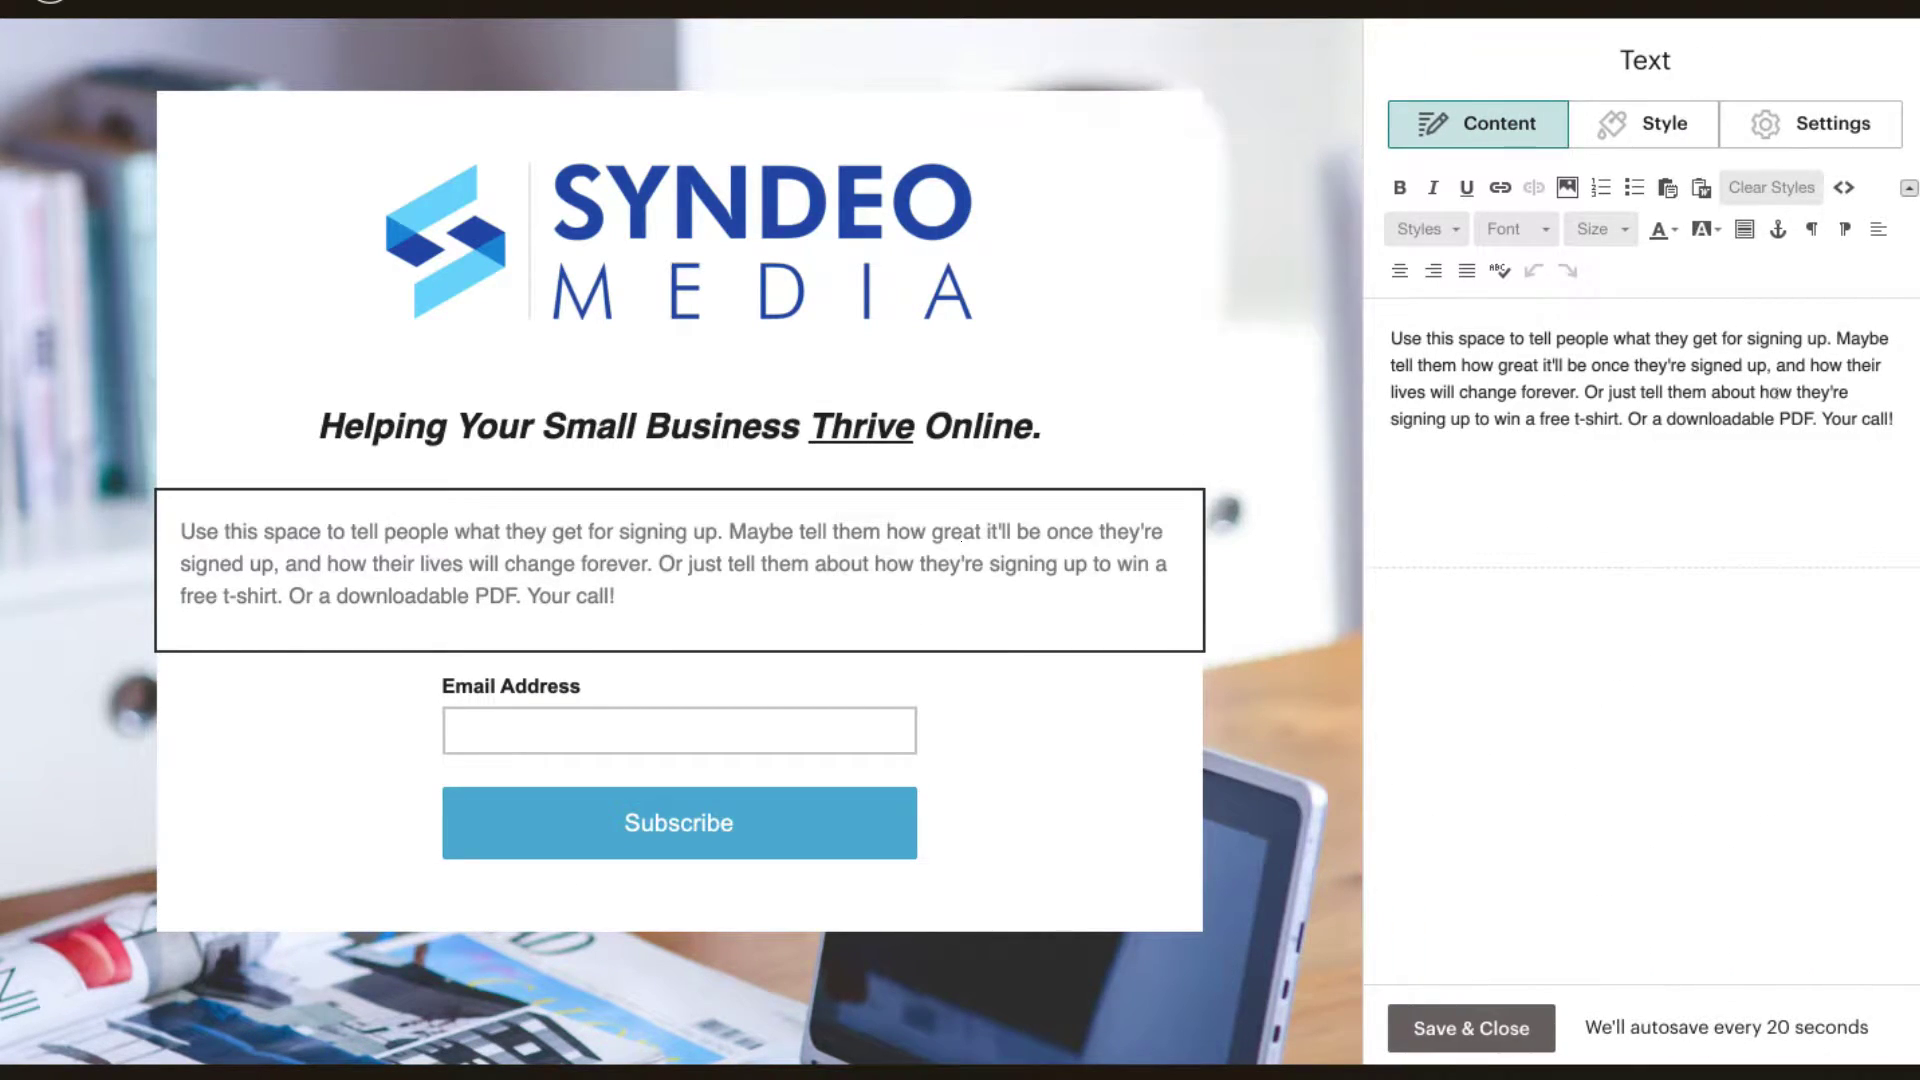
drag(1895, 420, 1378, 320)
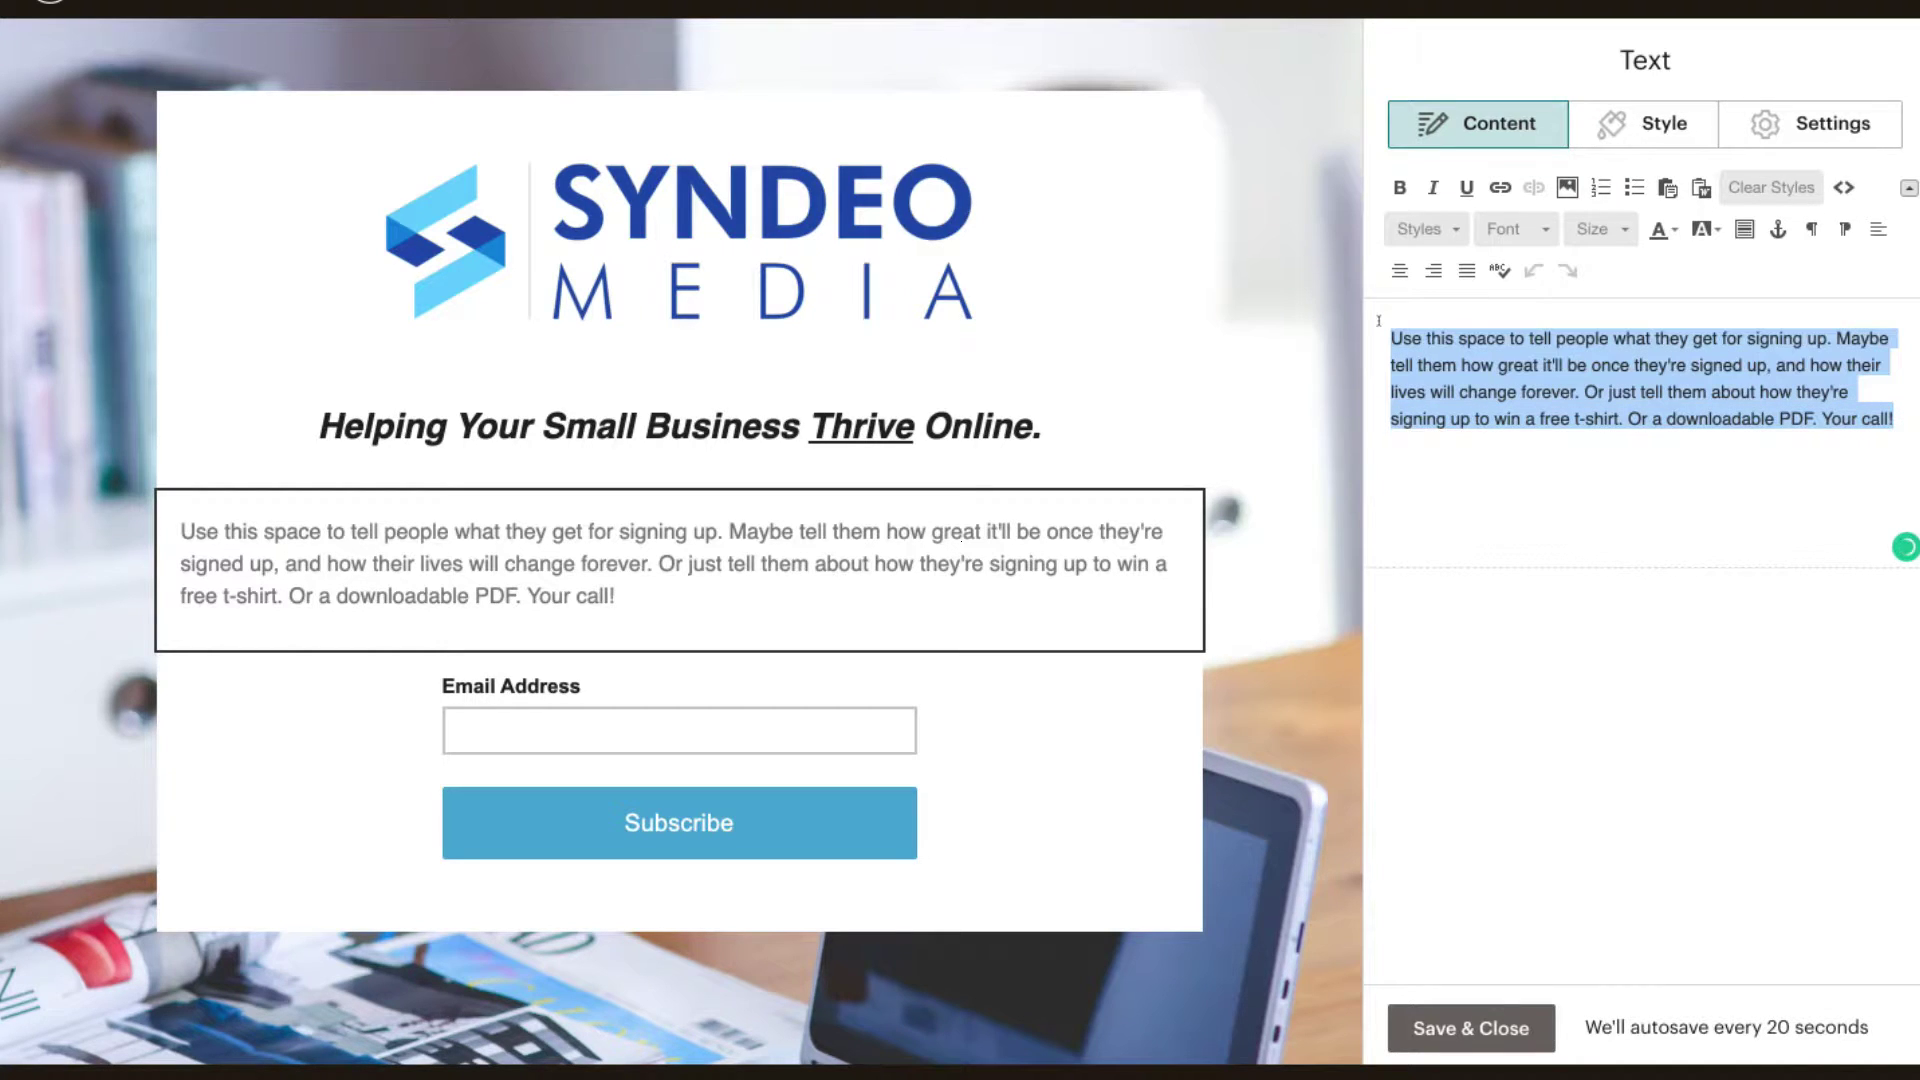
key(BackSpace)
text(Are you ready to upskill and learn how to grow your small business online? Welcome!  Feel free to join our small business community down below if you would like to receive weekly articles and videos designed to help your small business thrive online and navigate through the digital world.  We aim to provide actionable content designed to equip you with the knowledge, skills and tools to help your small business thrive online.  The digital world can be confusing and daunting for many small and local business owners. Therefore, we want to make it as simple as possible for you to navigate through all this digital business stuff by providing EXCEPTIONAL and ACTIONABLE content.  Let's dominate your online market together! Time to go digital!)
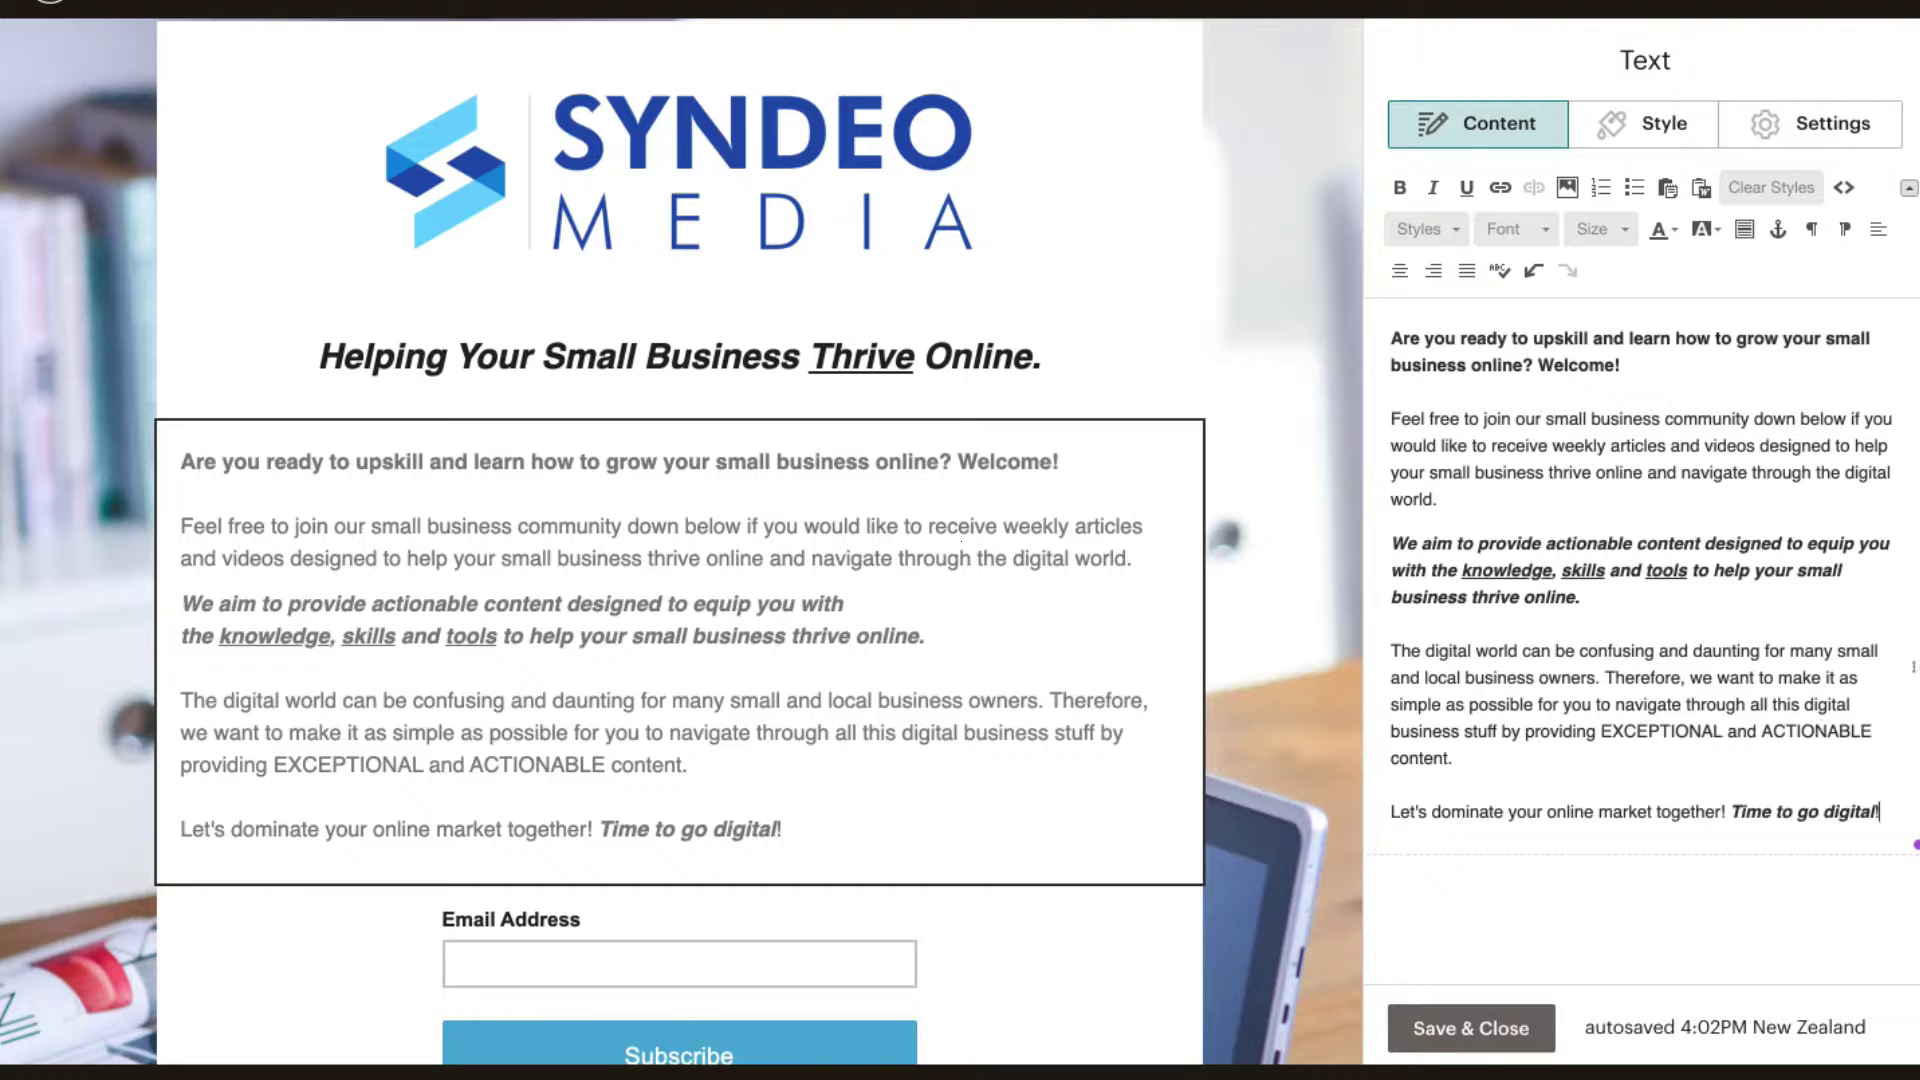
Step: Center-align all the intro paragraphs and save the text block
drag(1885, 810, 1391, 338)
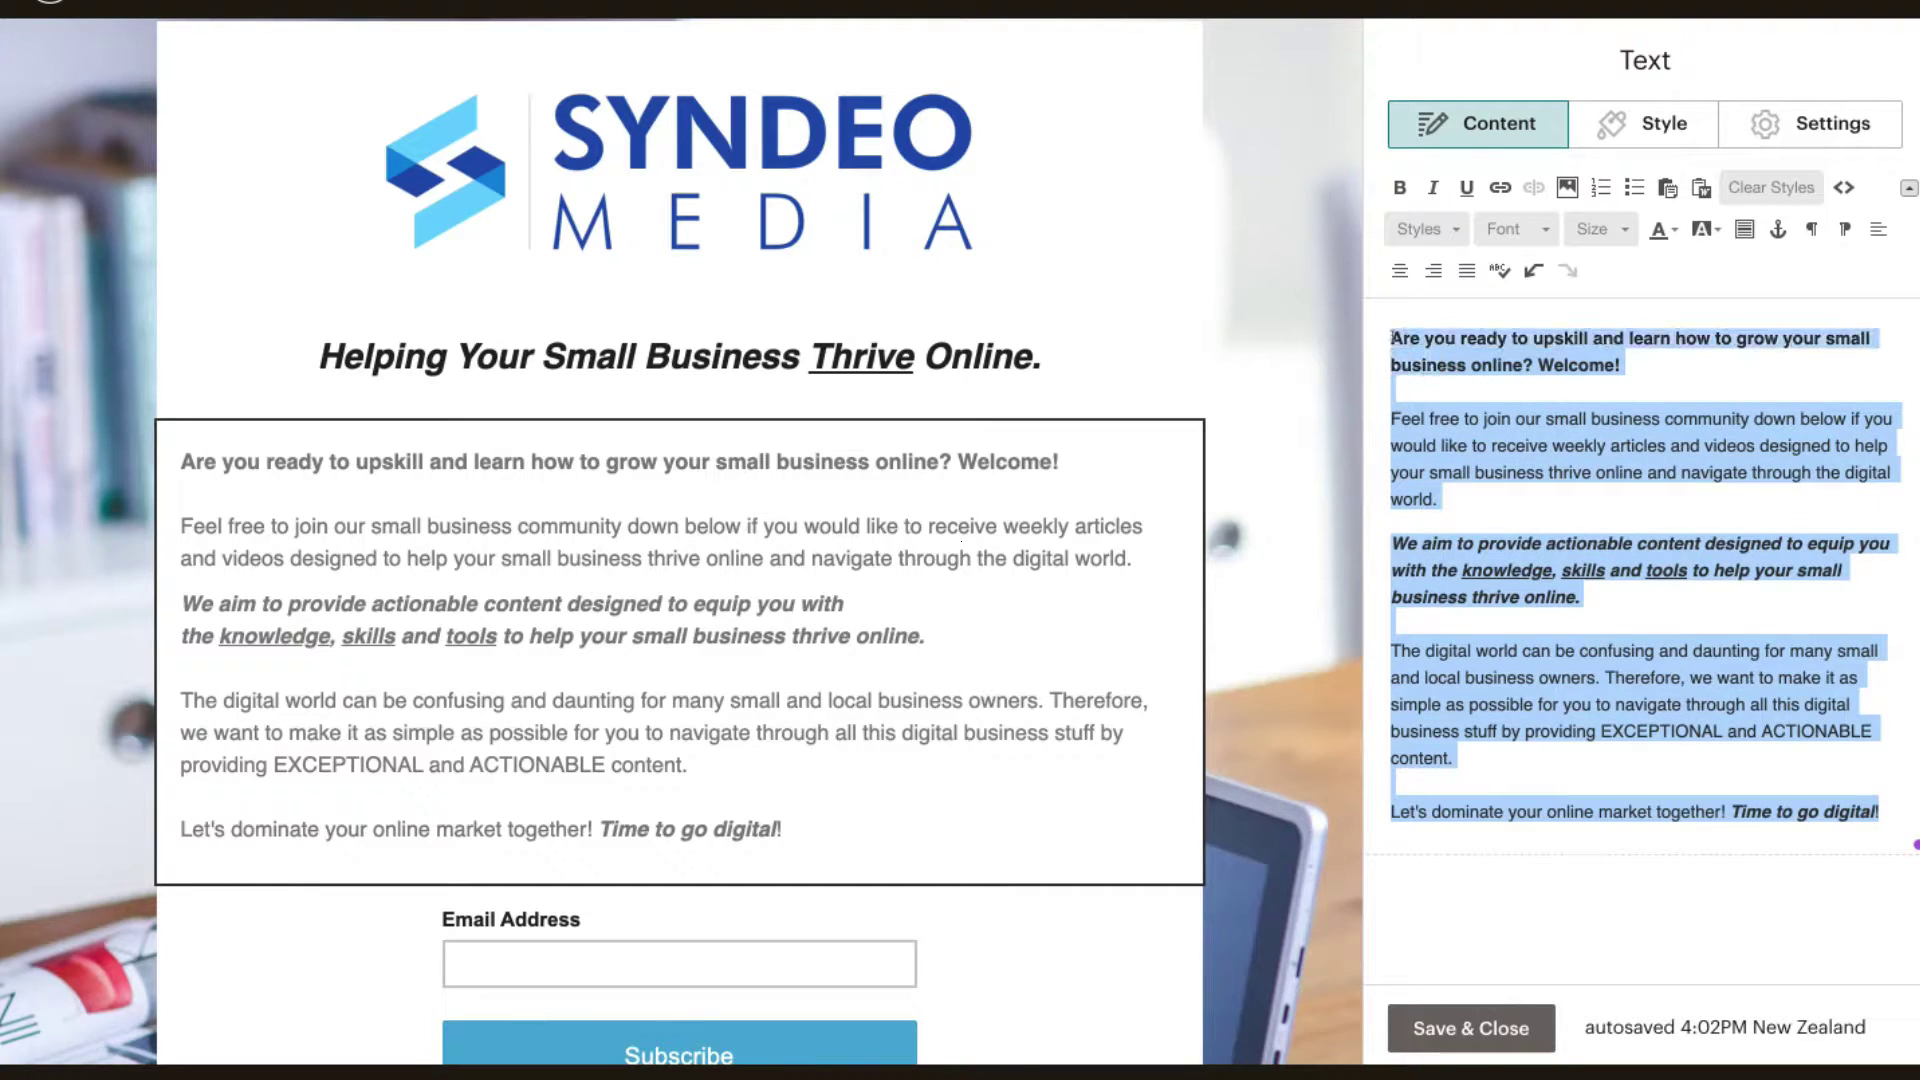
click(1400, 270)
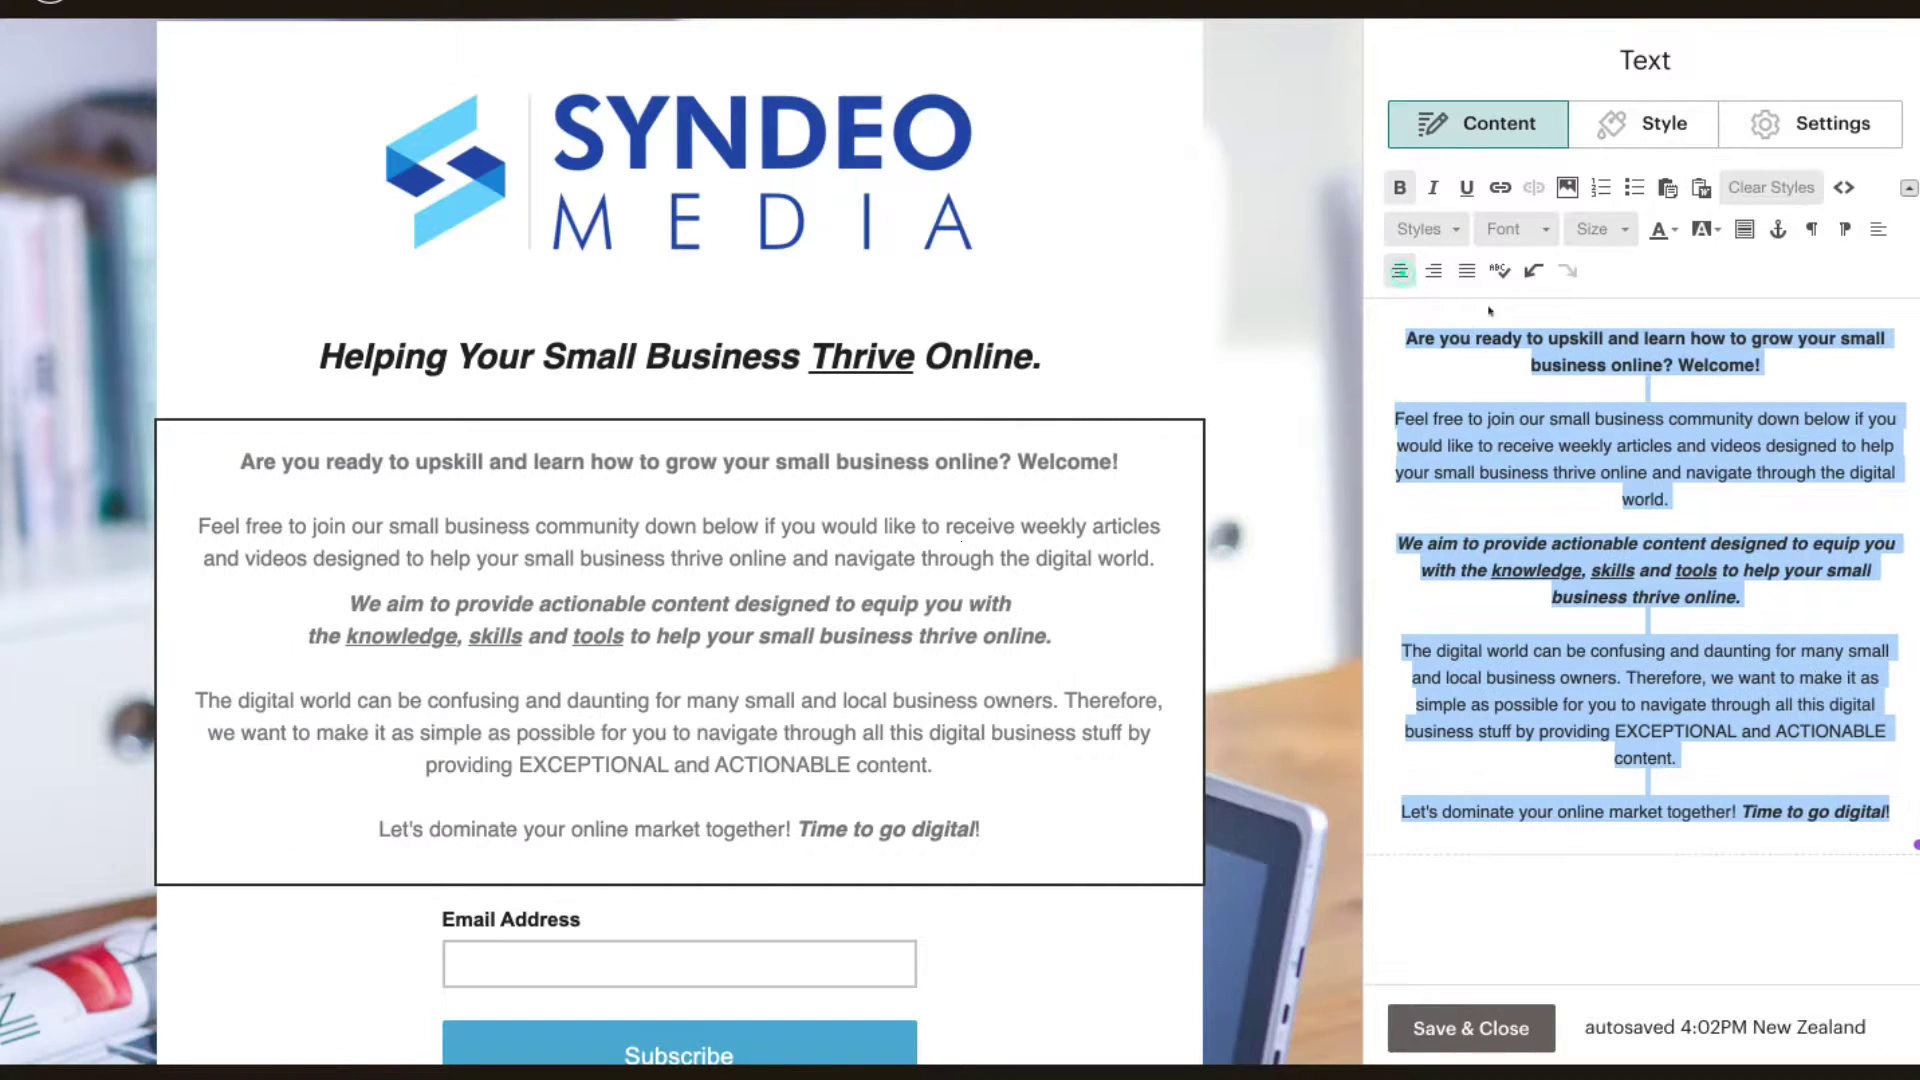
click(1664, 530)
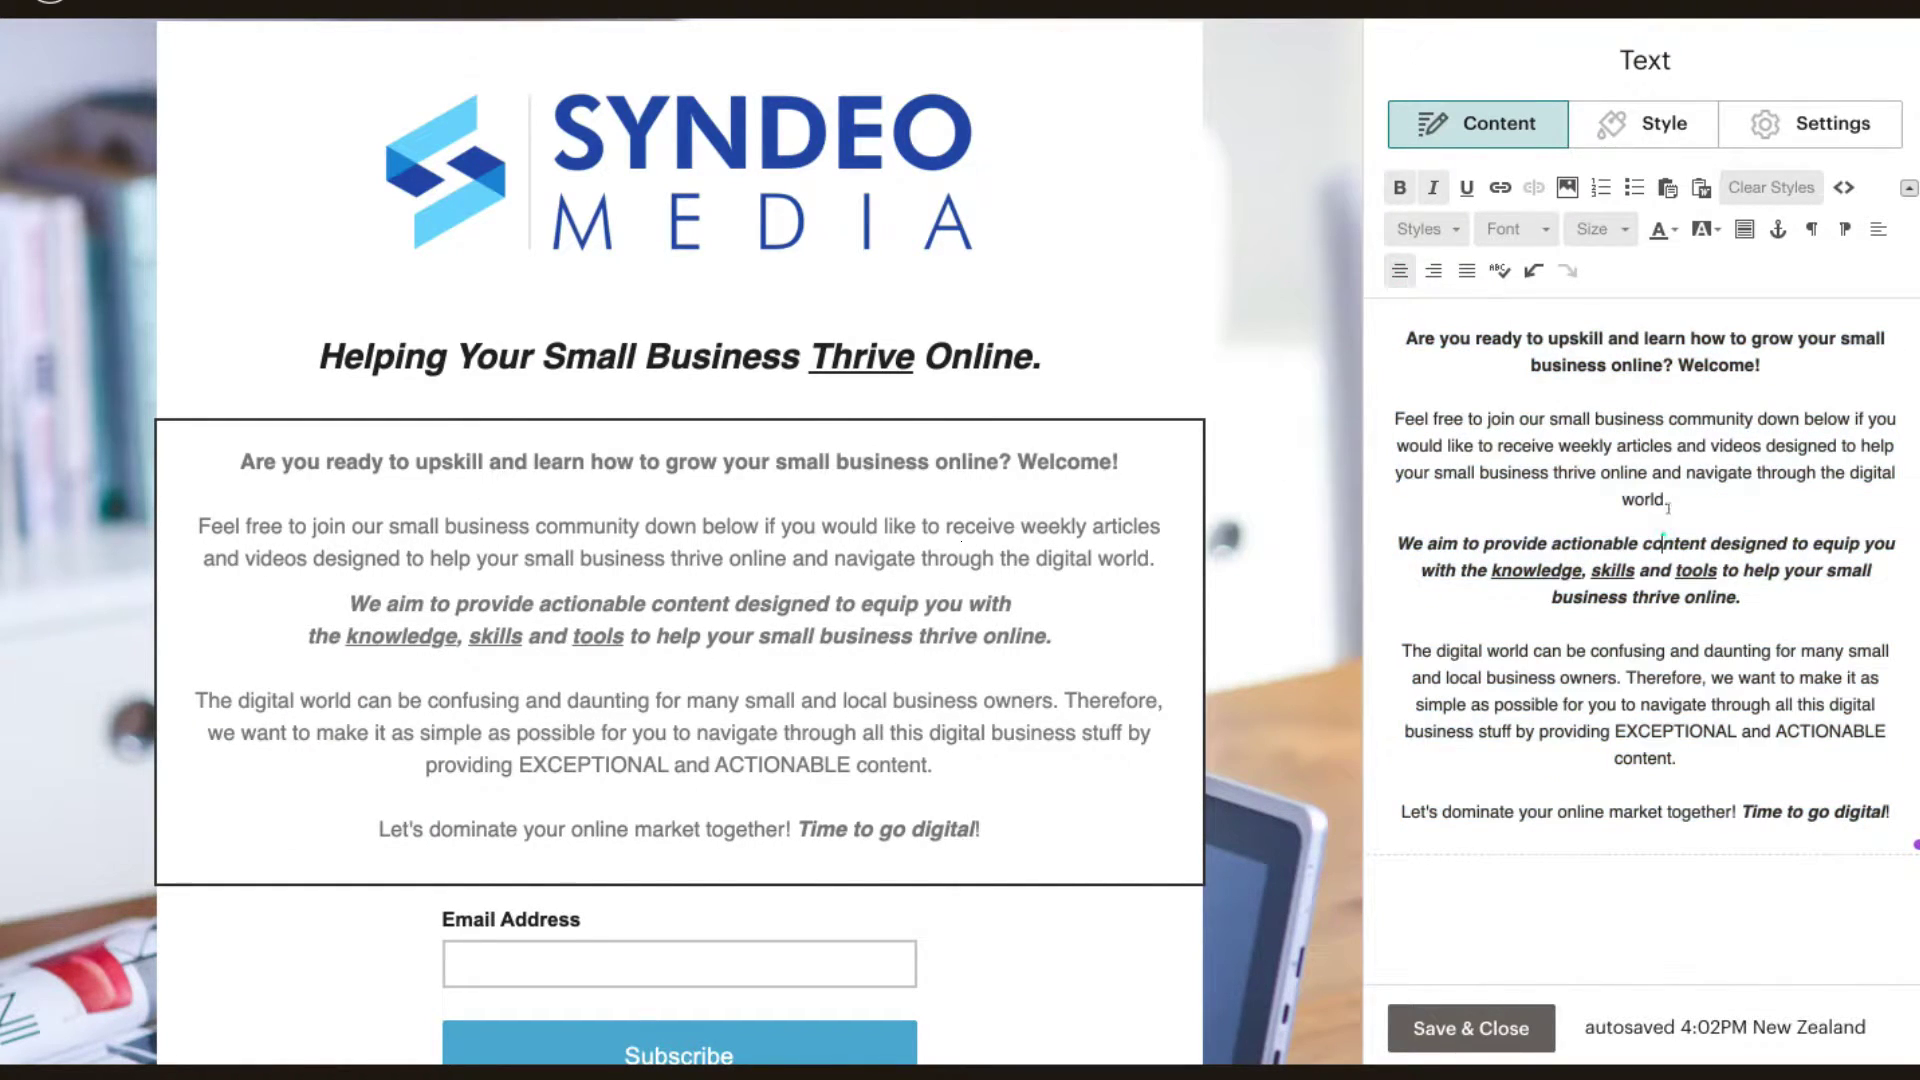
drag(1766, 365, 1400, 338)
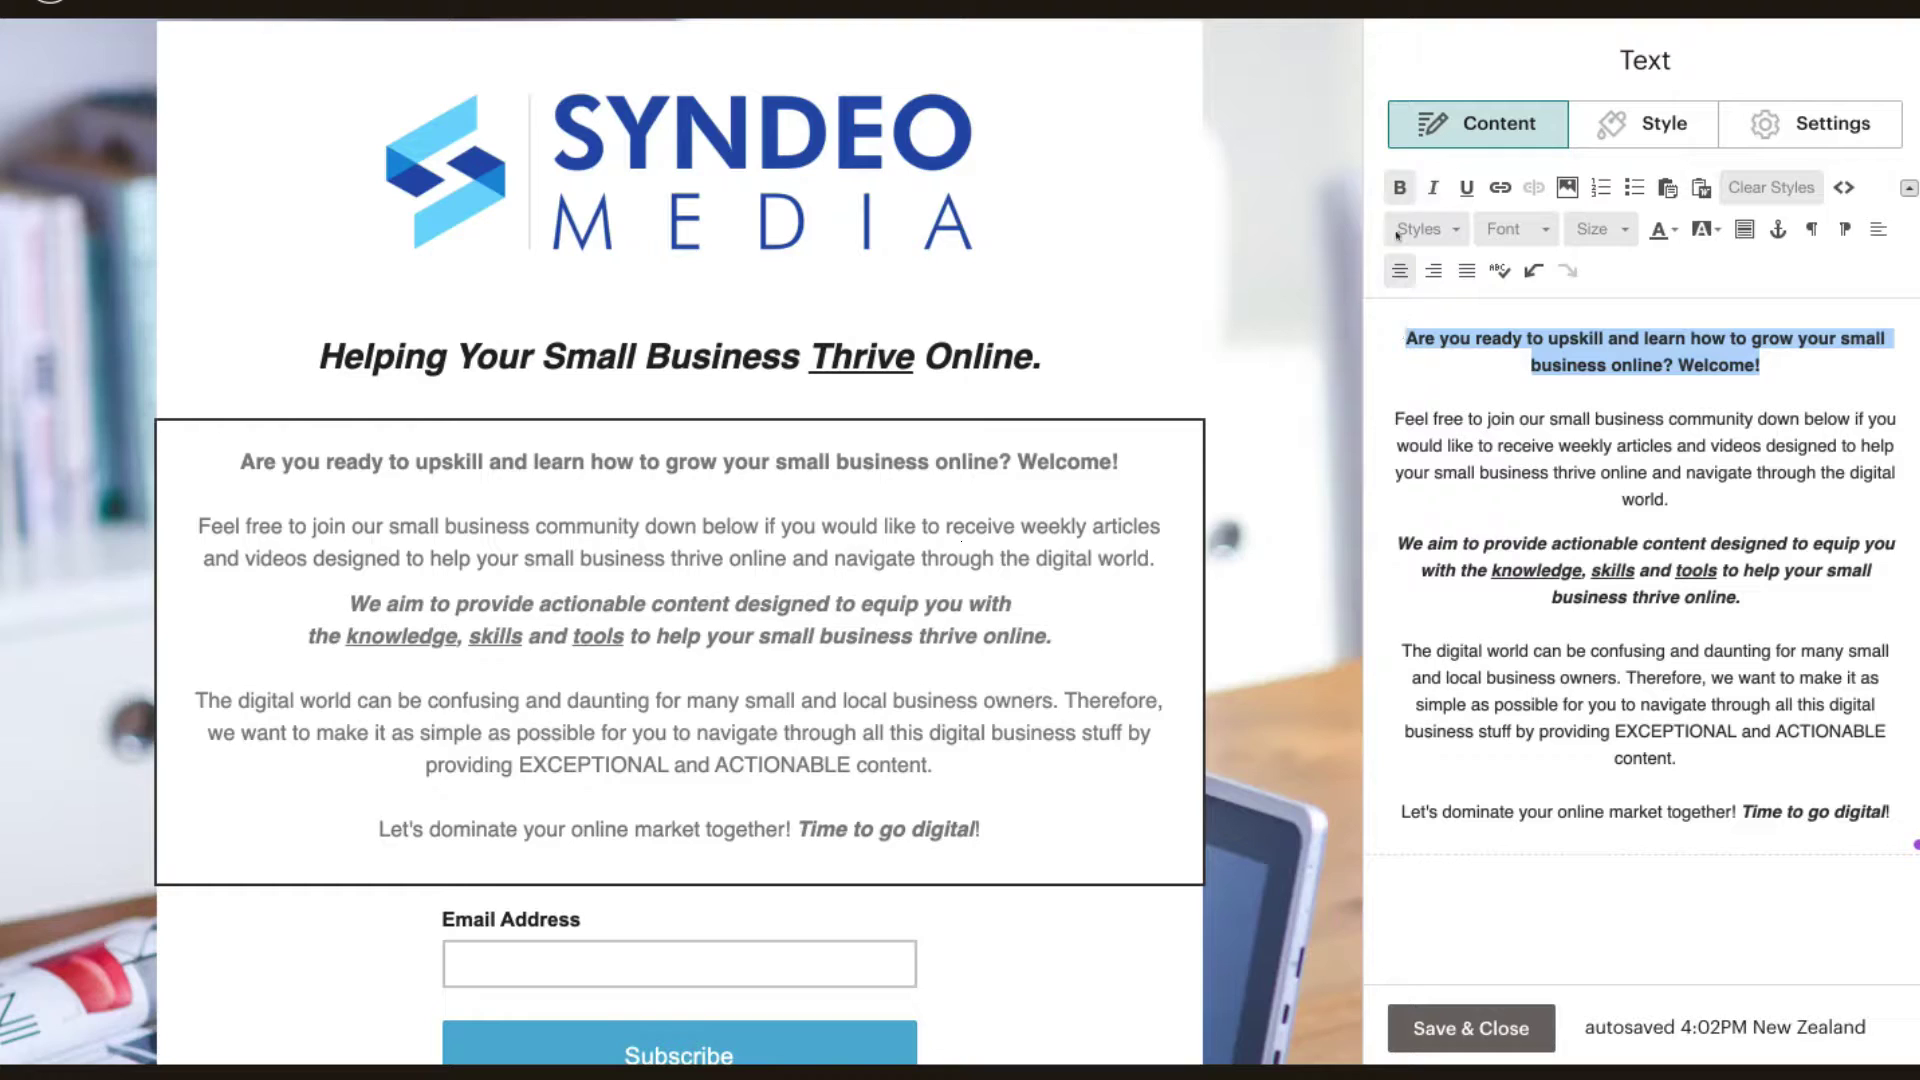
drag(1742, 598, 1395, 543)
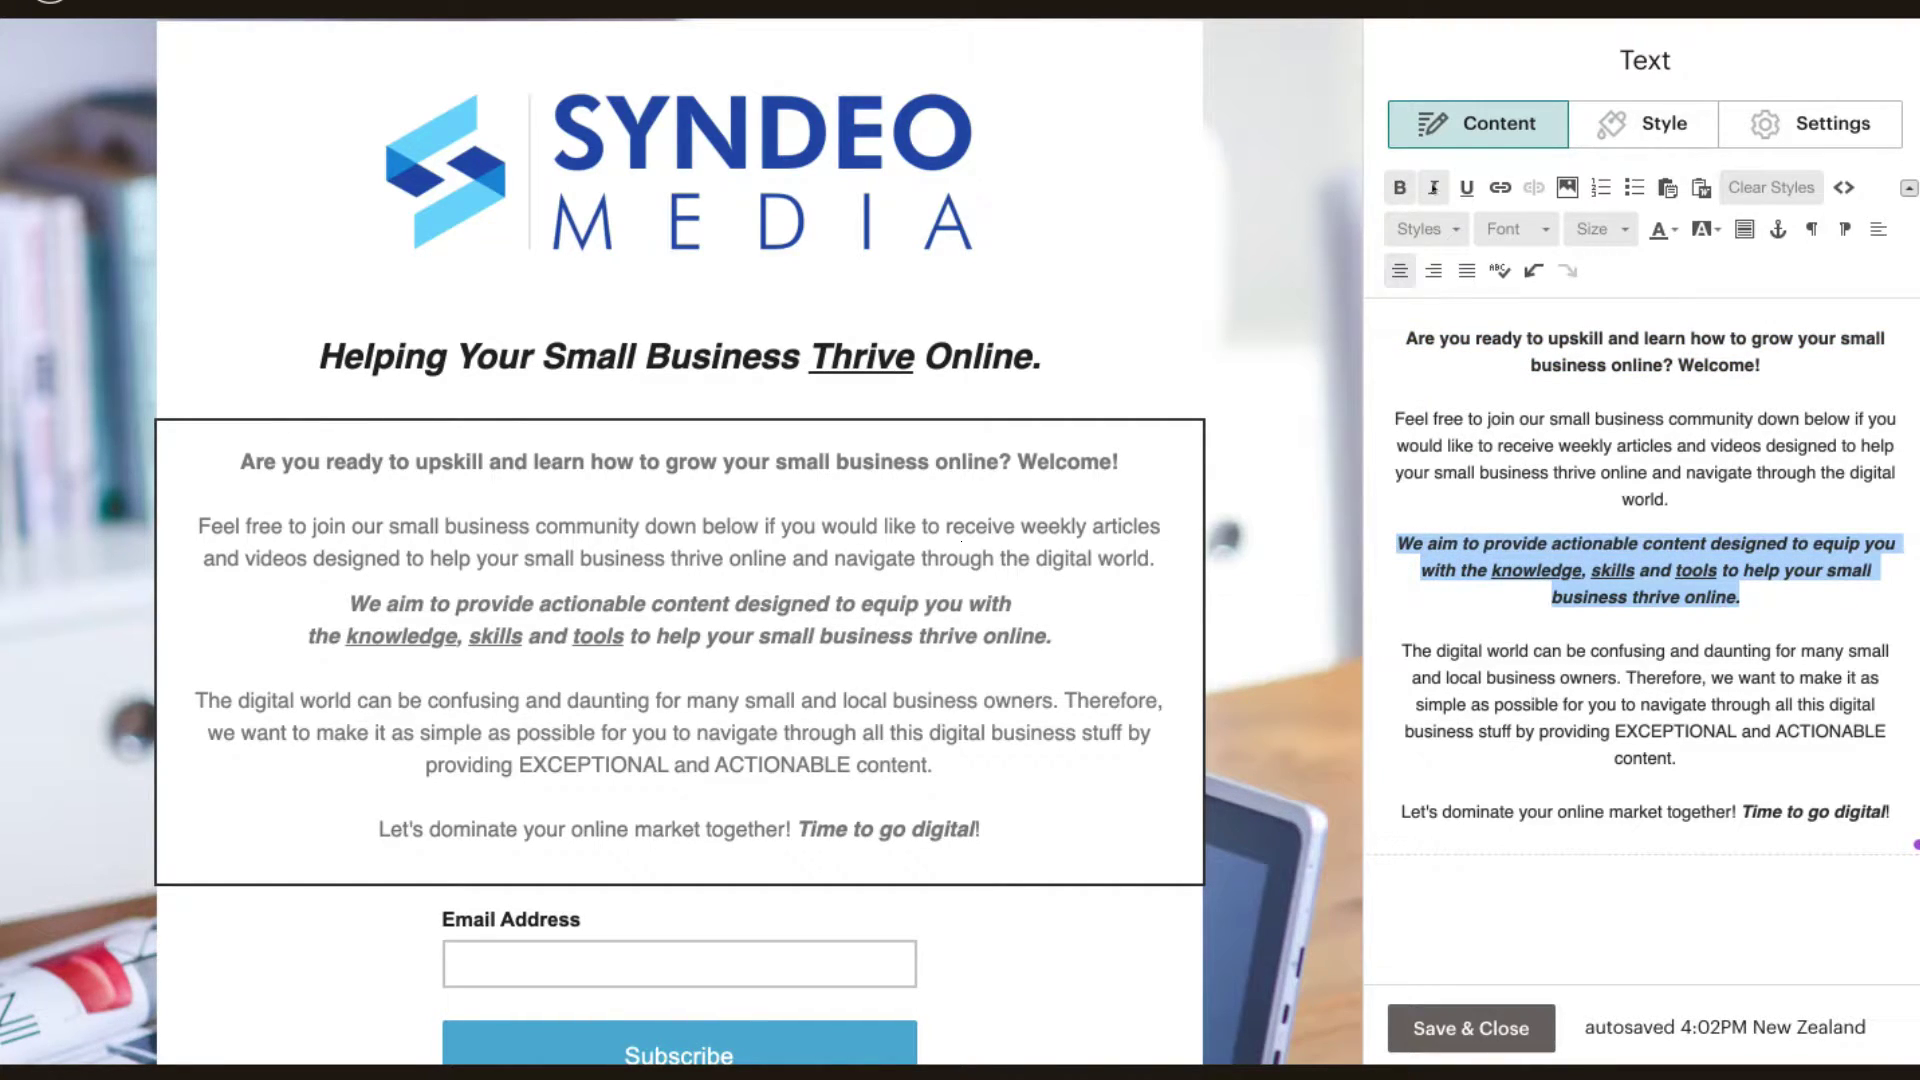
click(1702, 558)
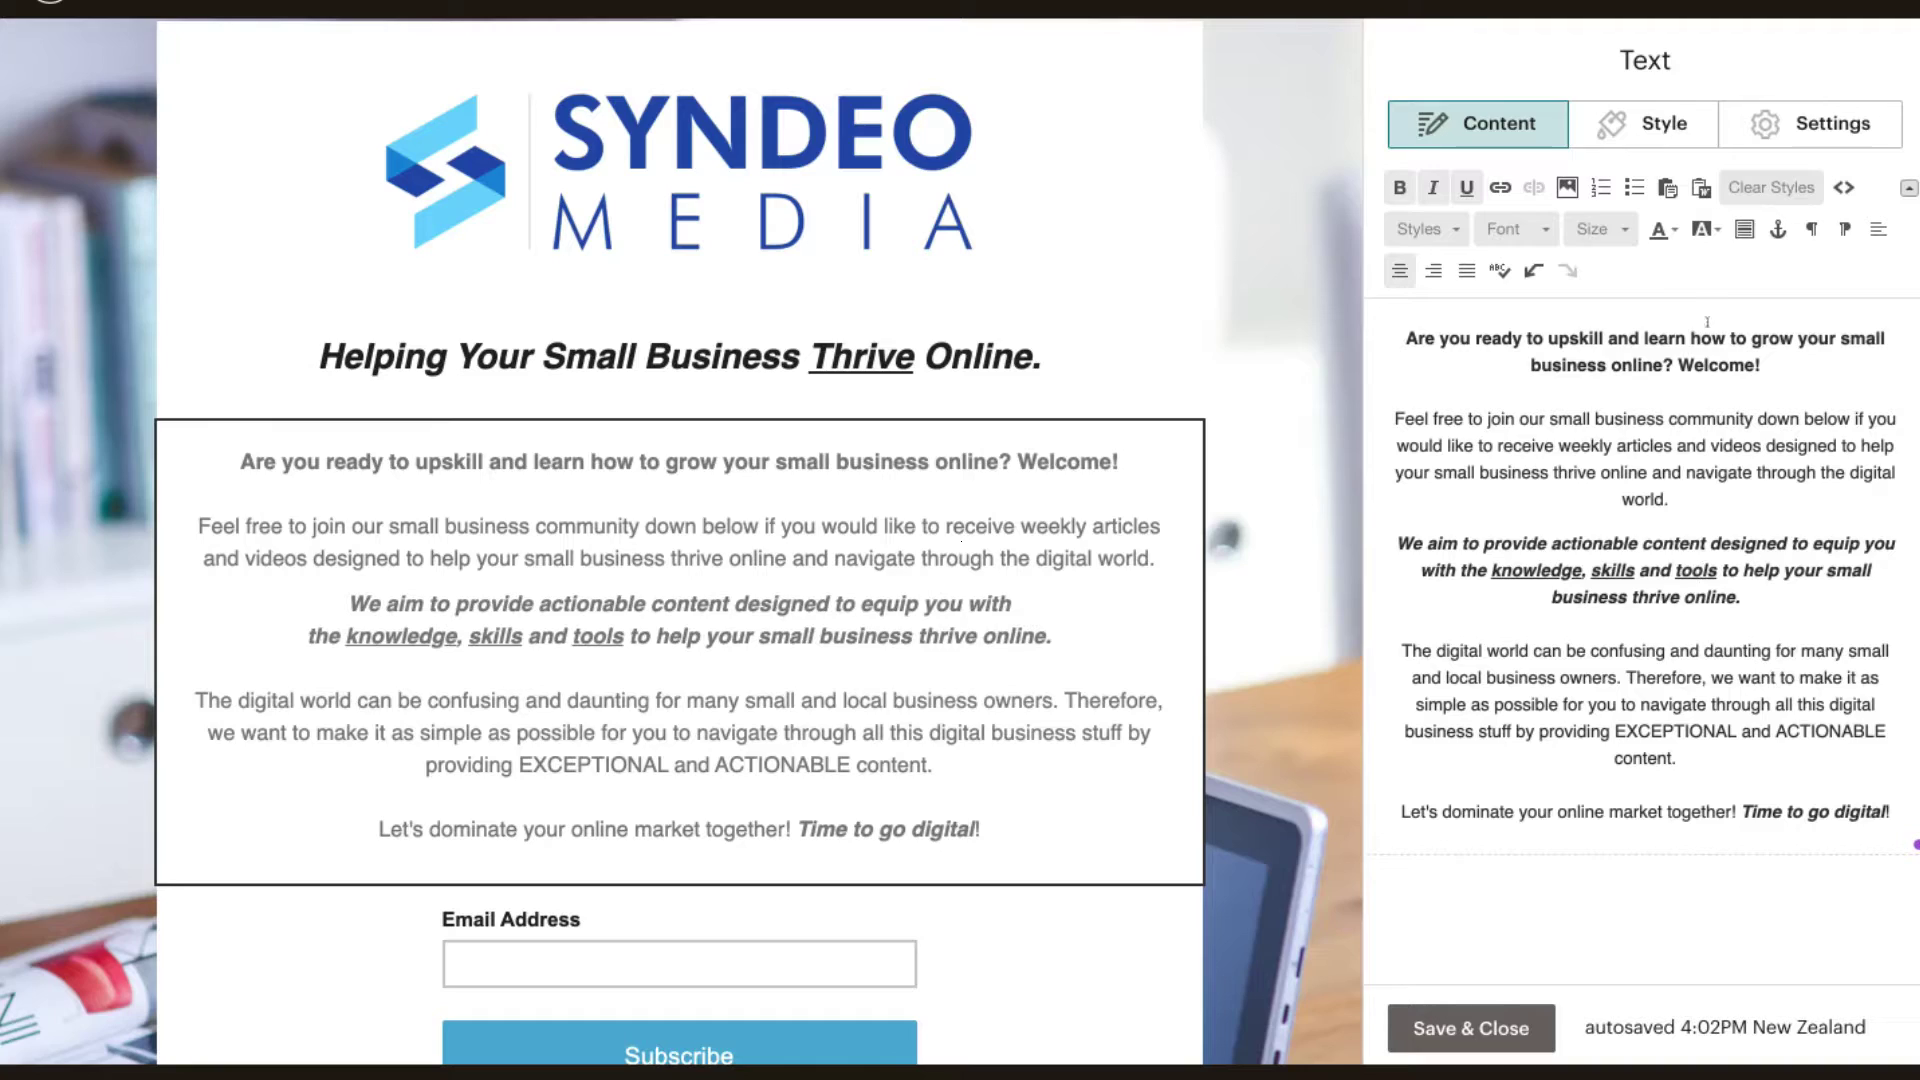
click(1600, 229)
click(1797, 446)
click(1797, 446)
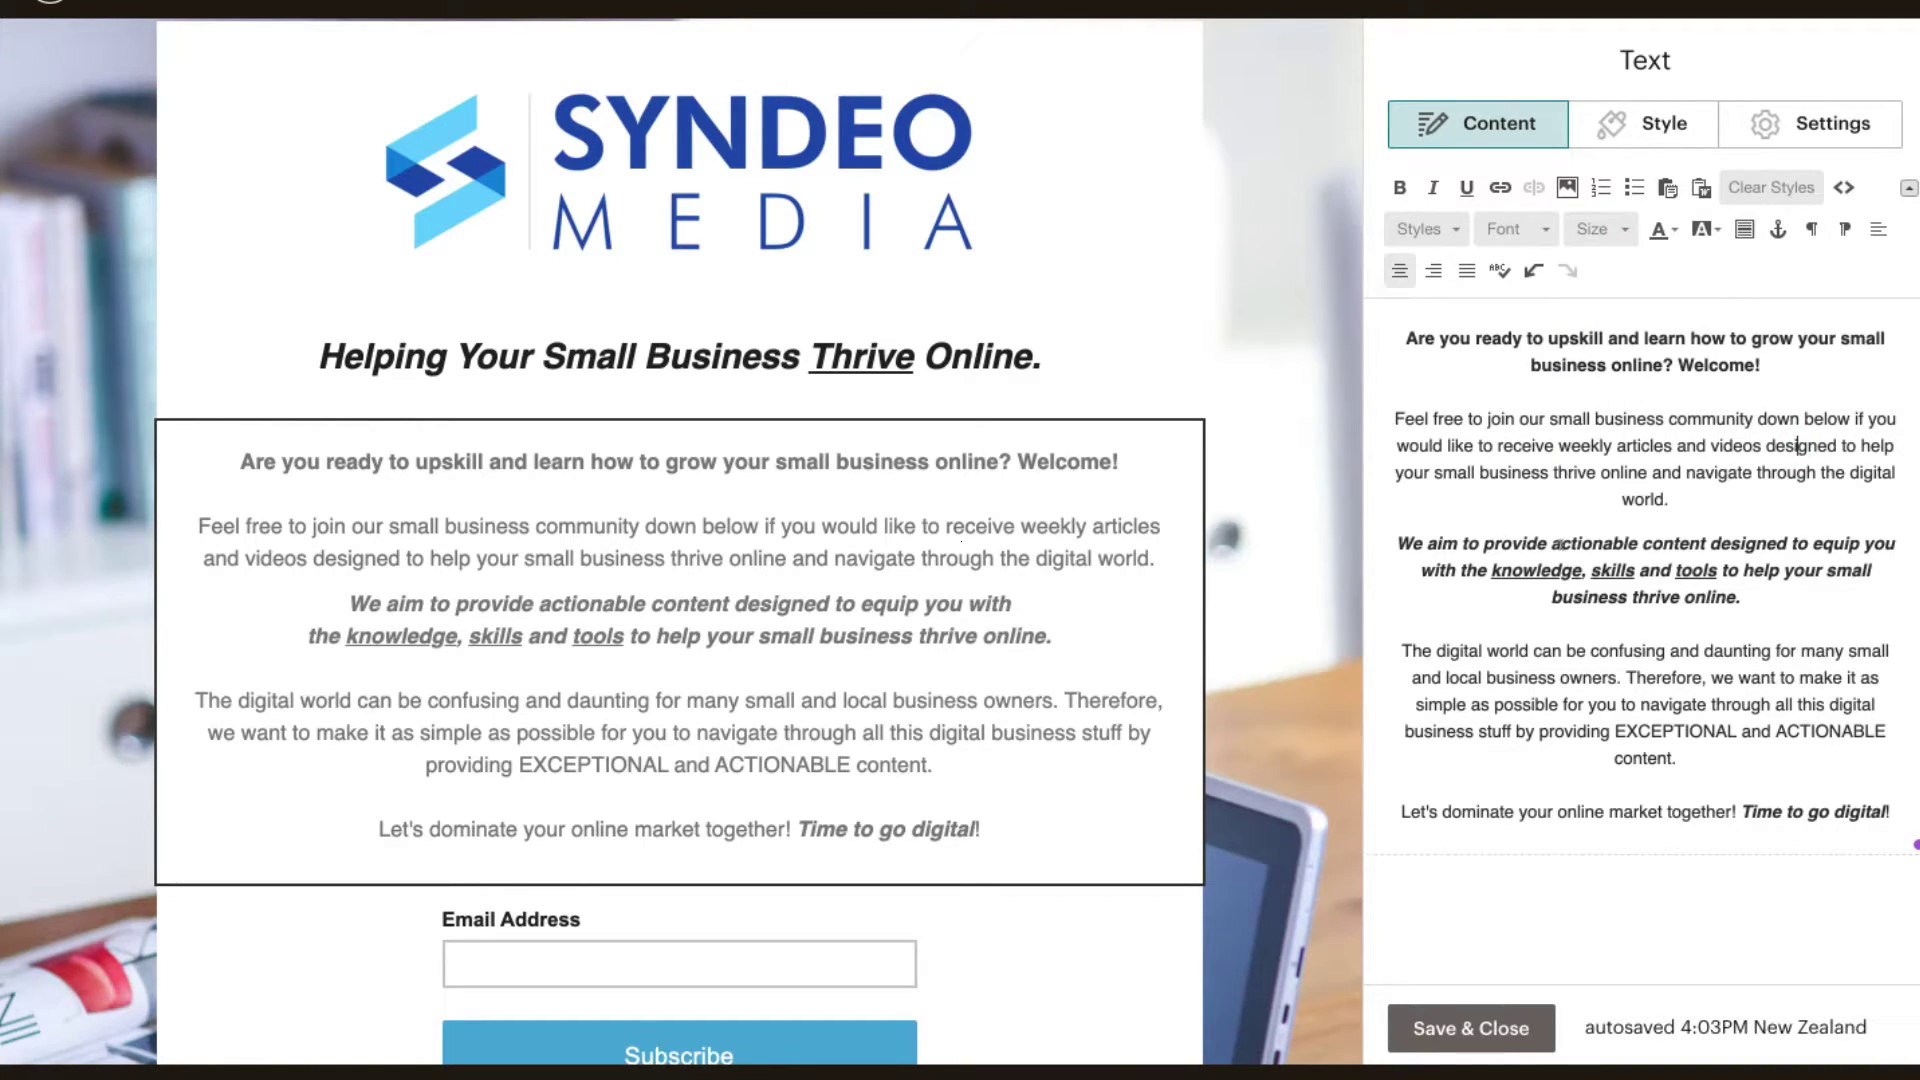
click(1460, 1025)
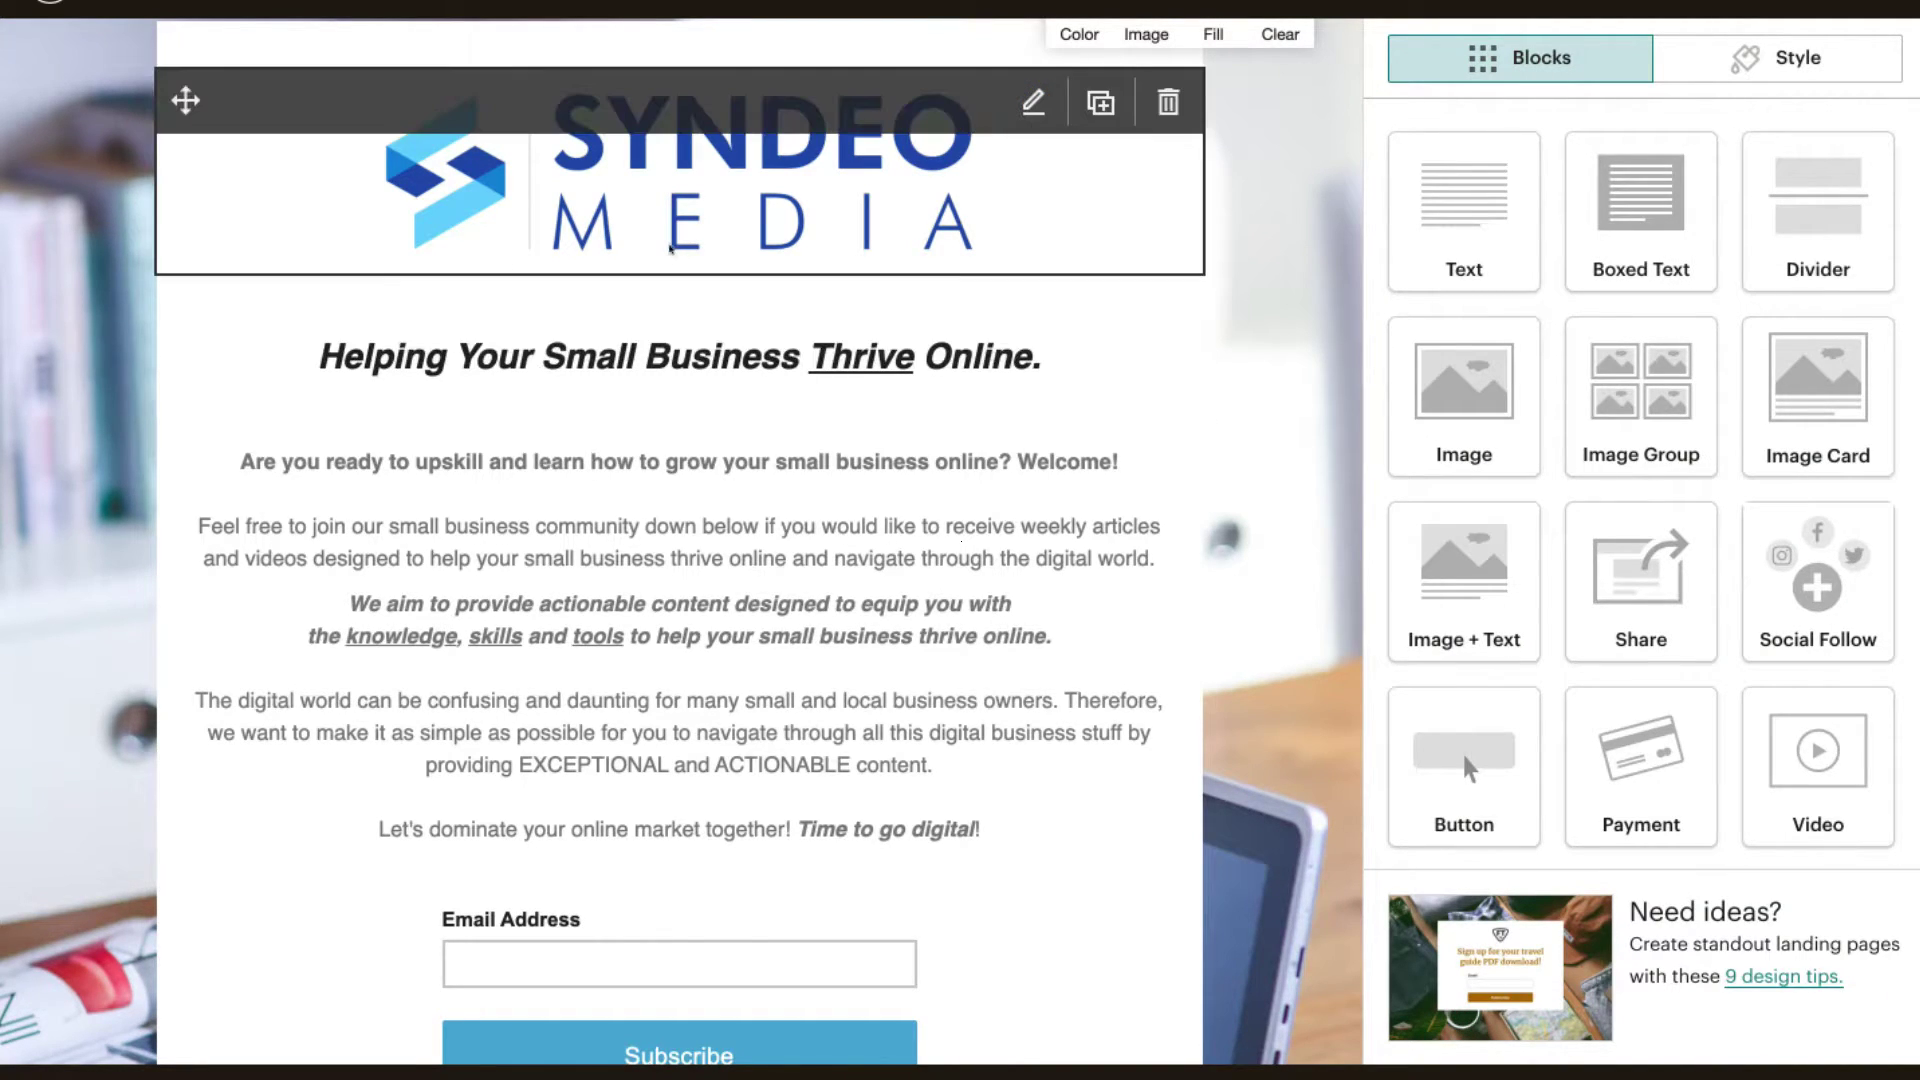
Step: Add a Boxed Text block under the headline and copy the intro paragraphs from the plain Text block
scroll(693, 619, down, 3)
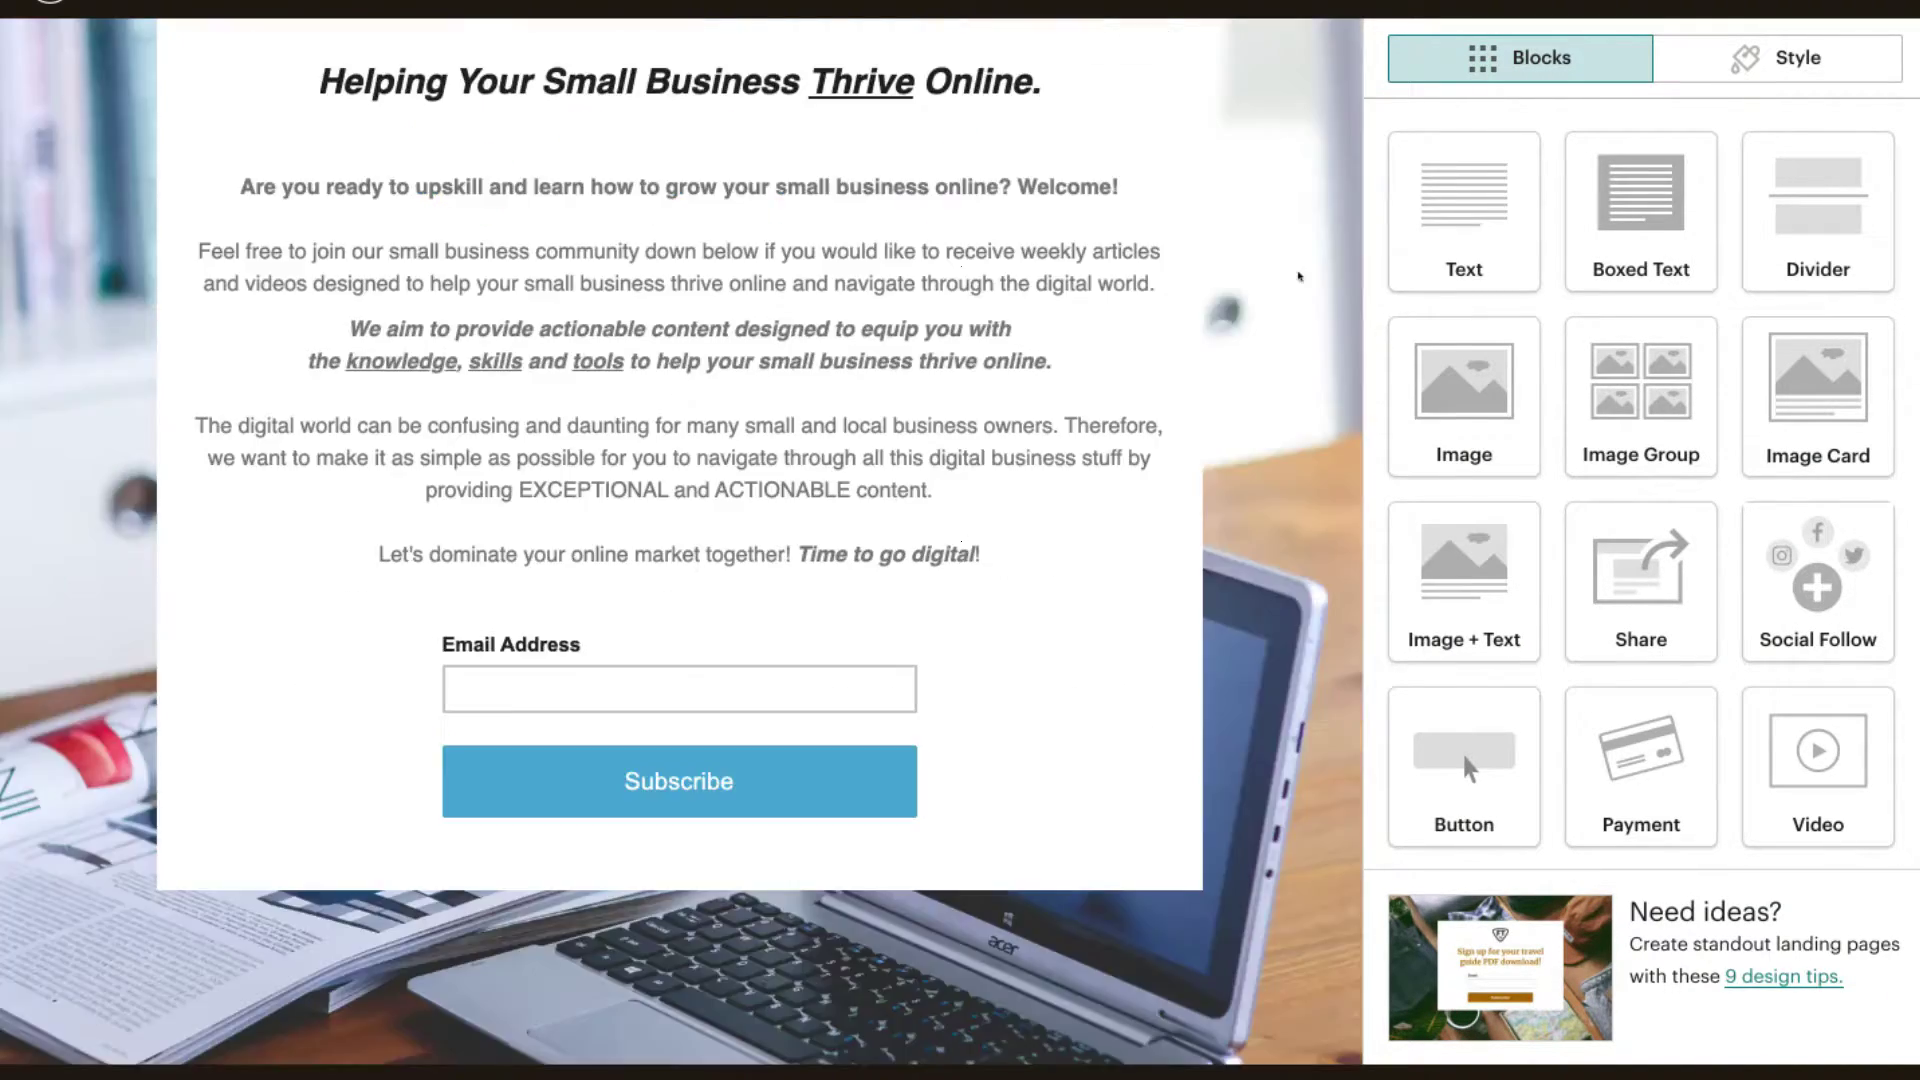
scroll(1230, 440, up, 1)
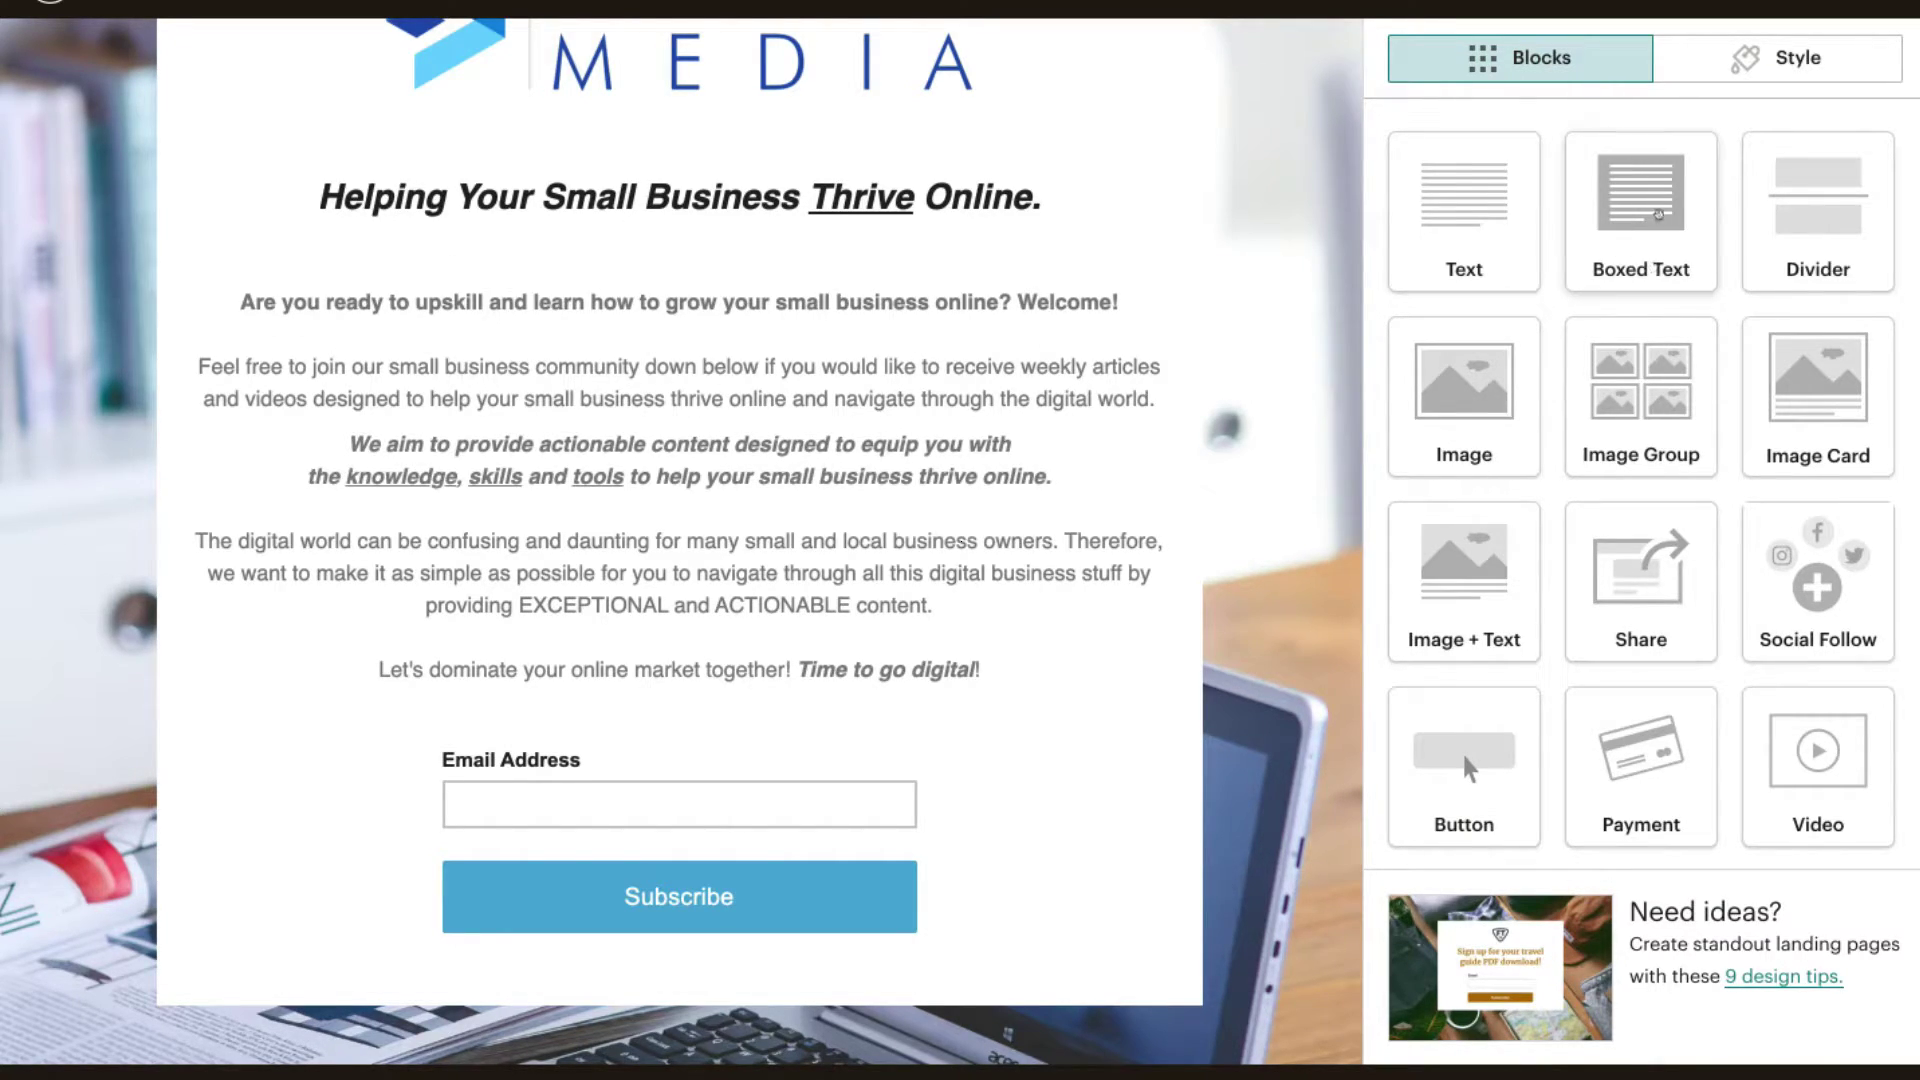
drag(1658, 213, 662, 280)
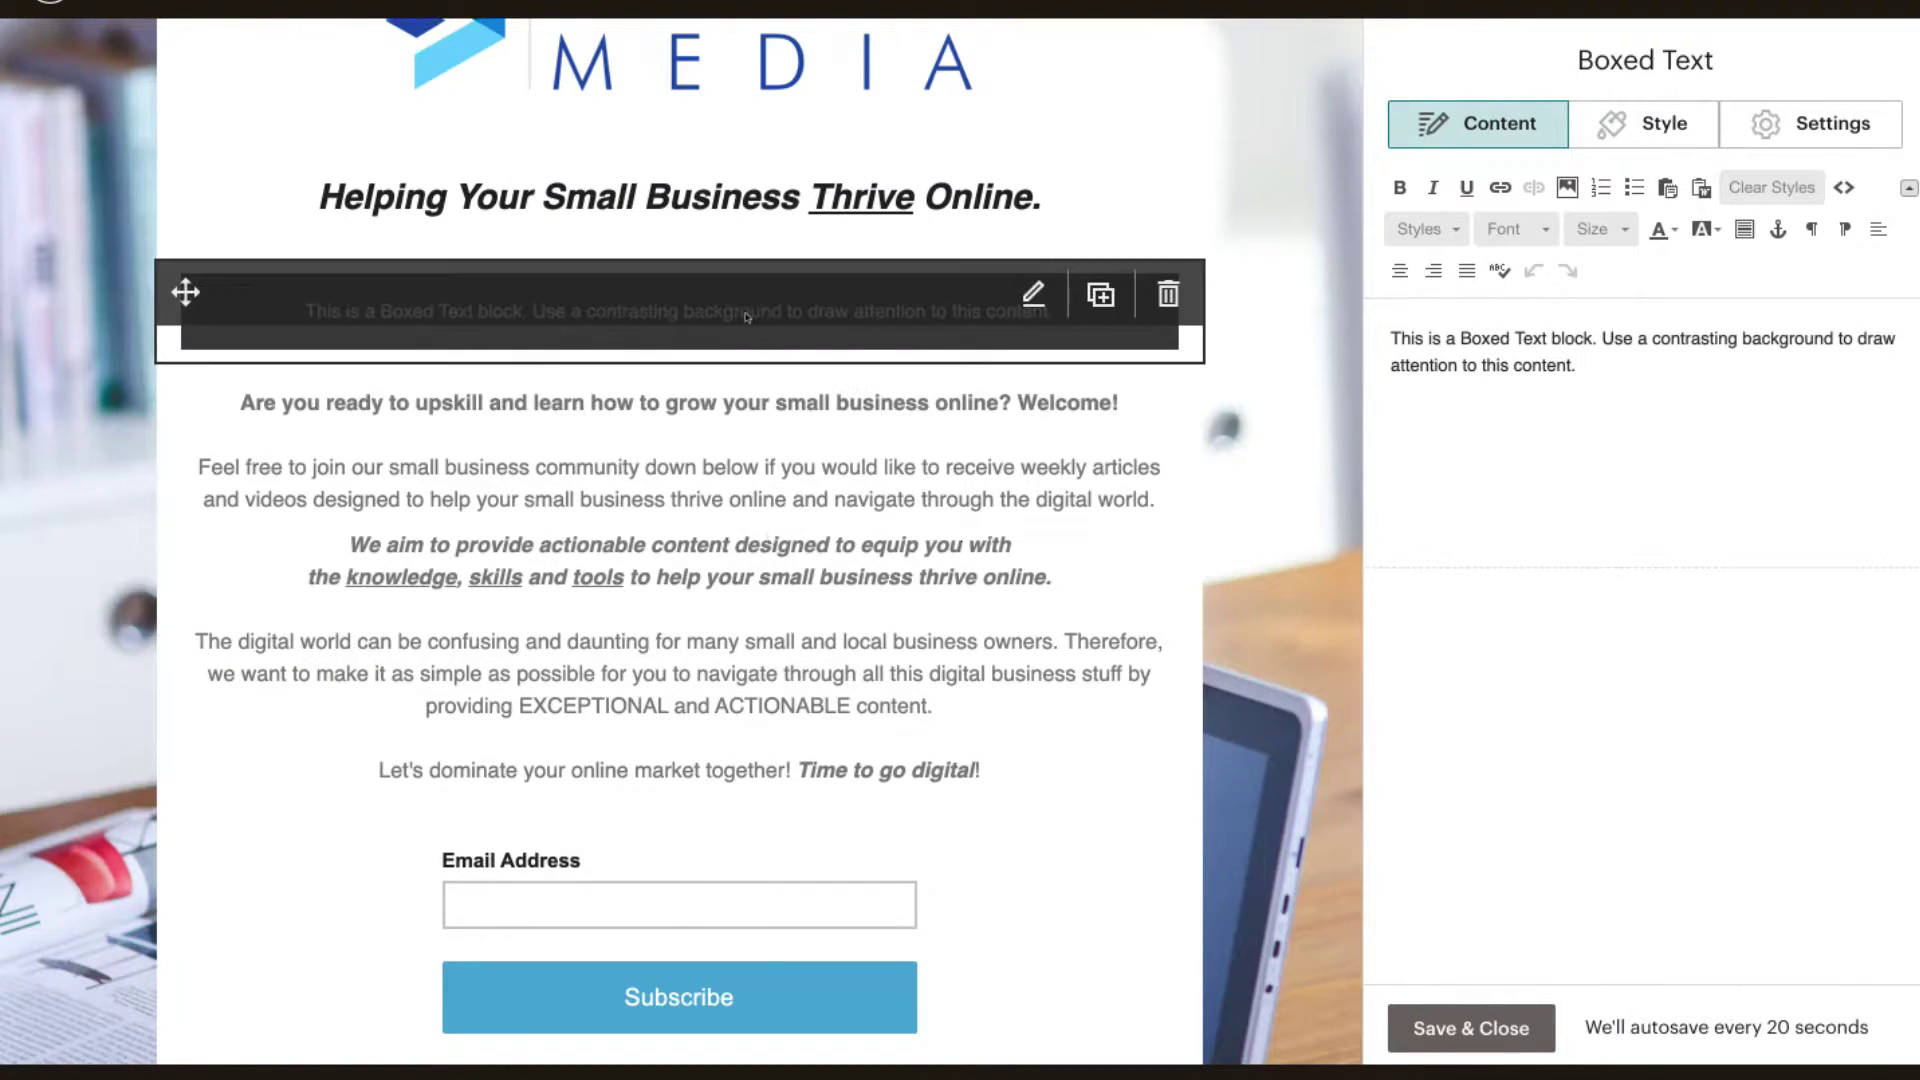
click(1033, 395)
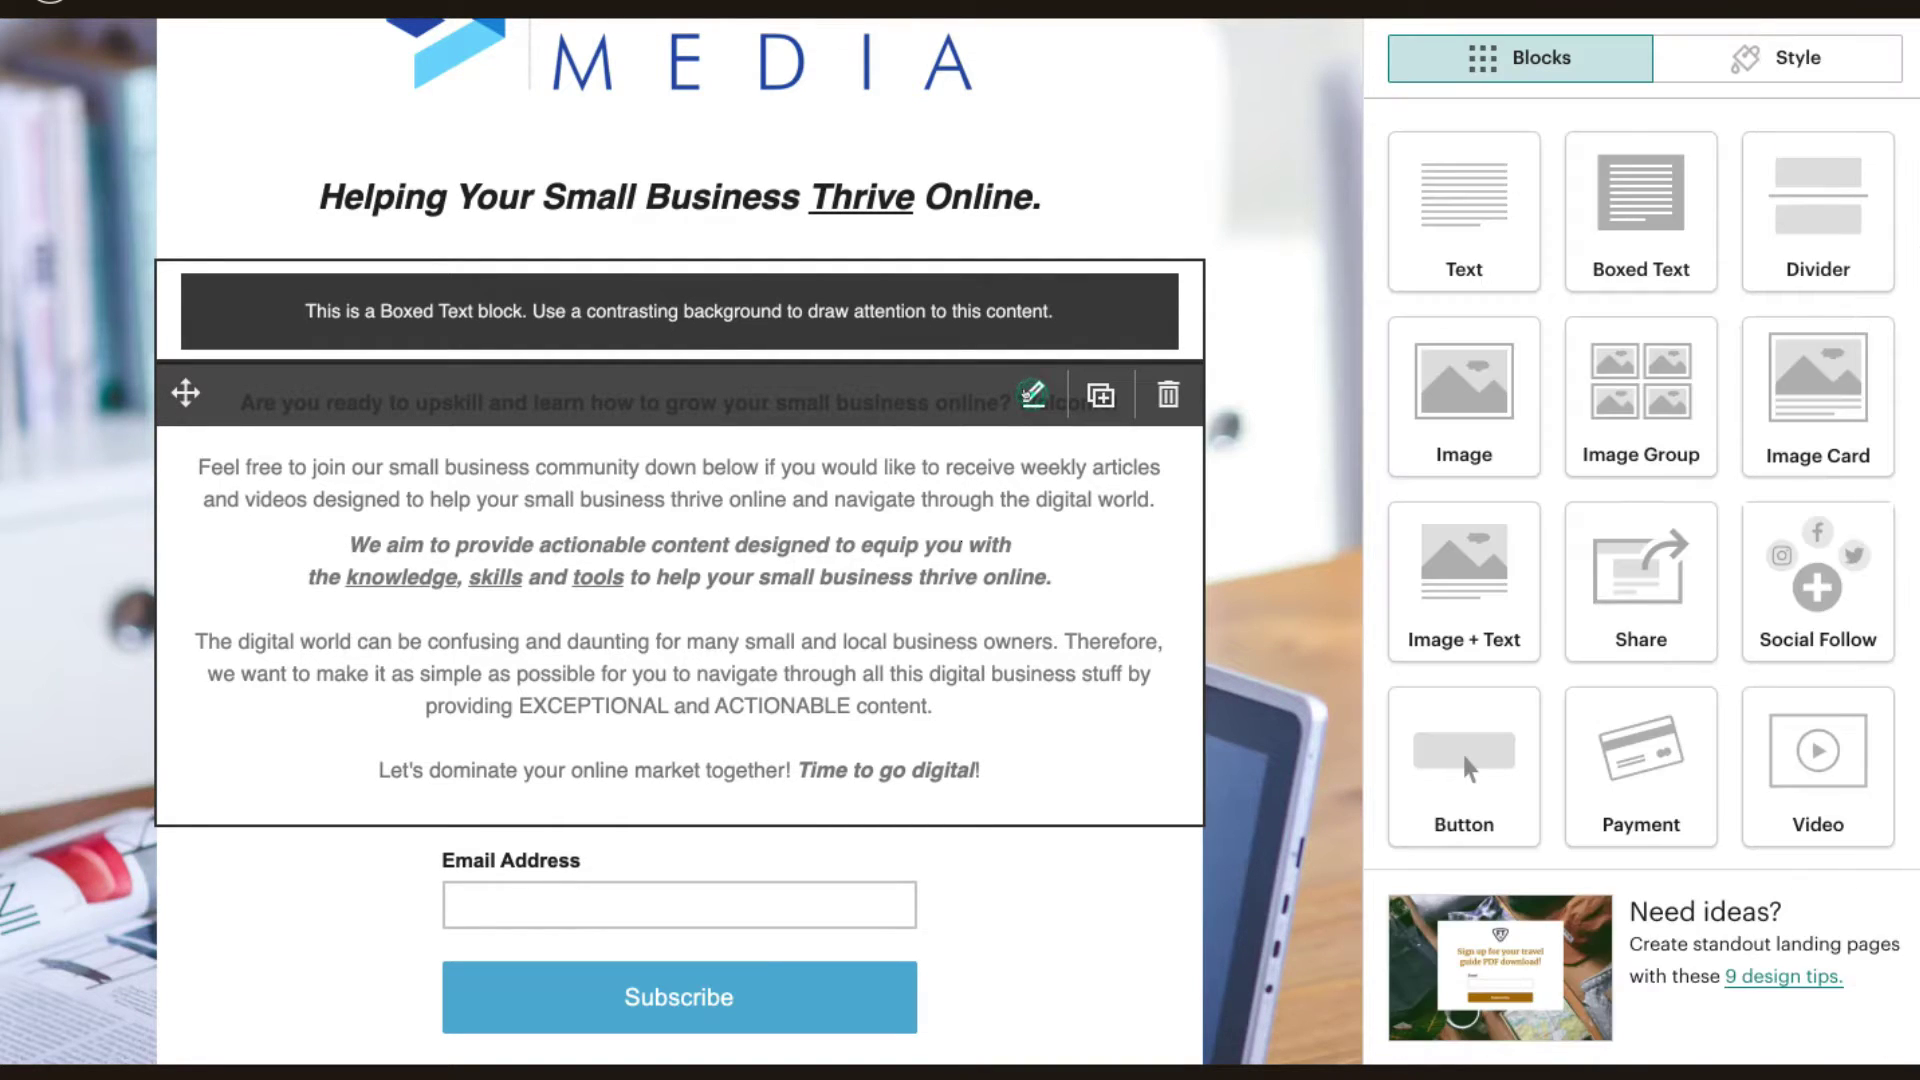
drag(1893, 805, 1397, 333)
key(ctrl+c)
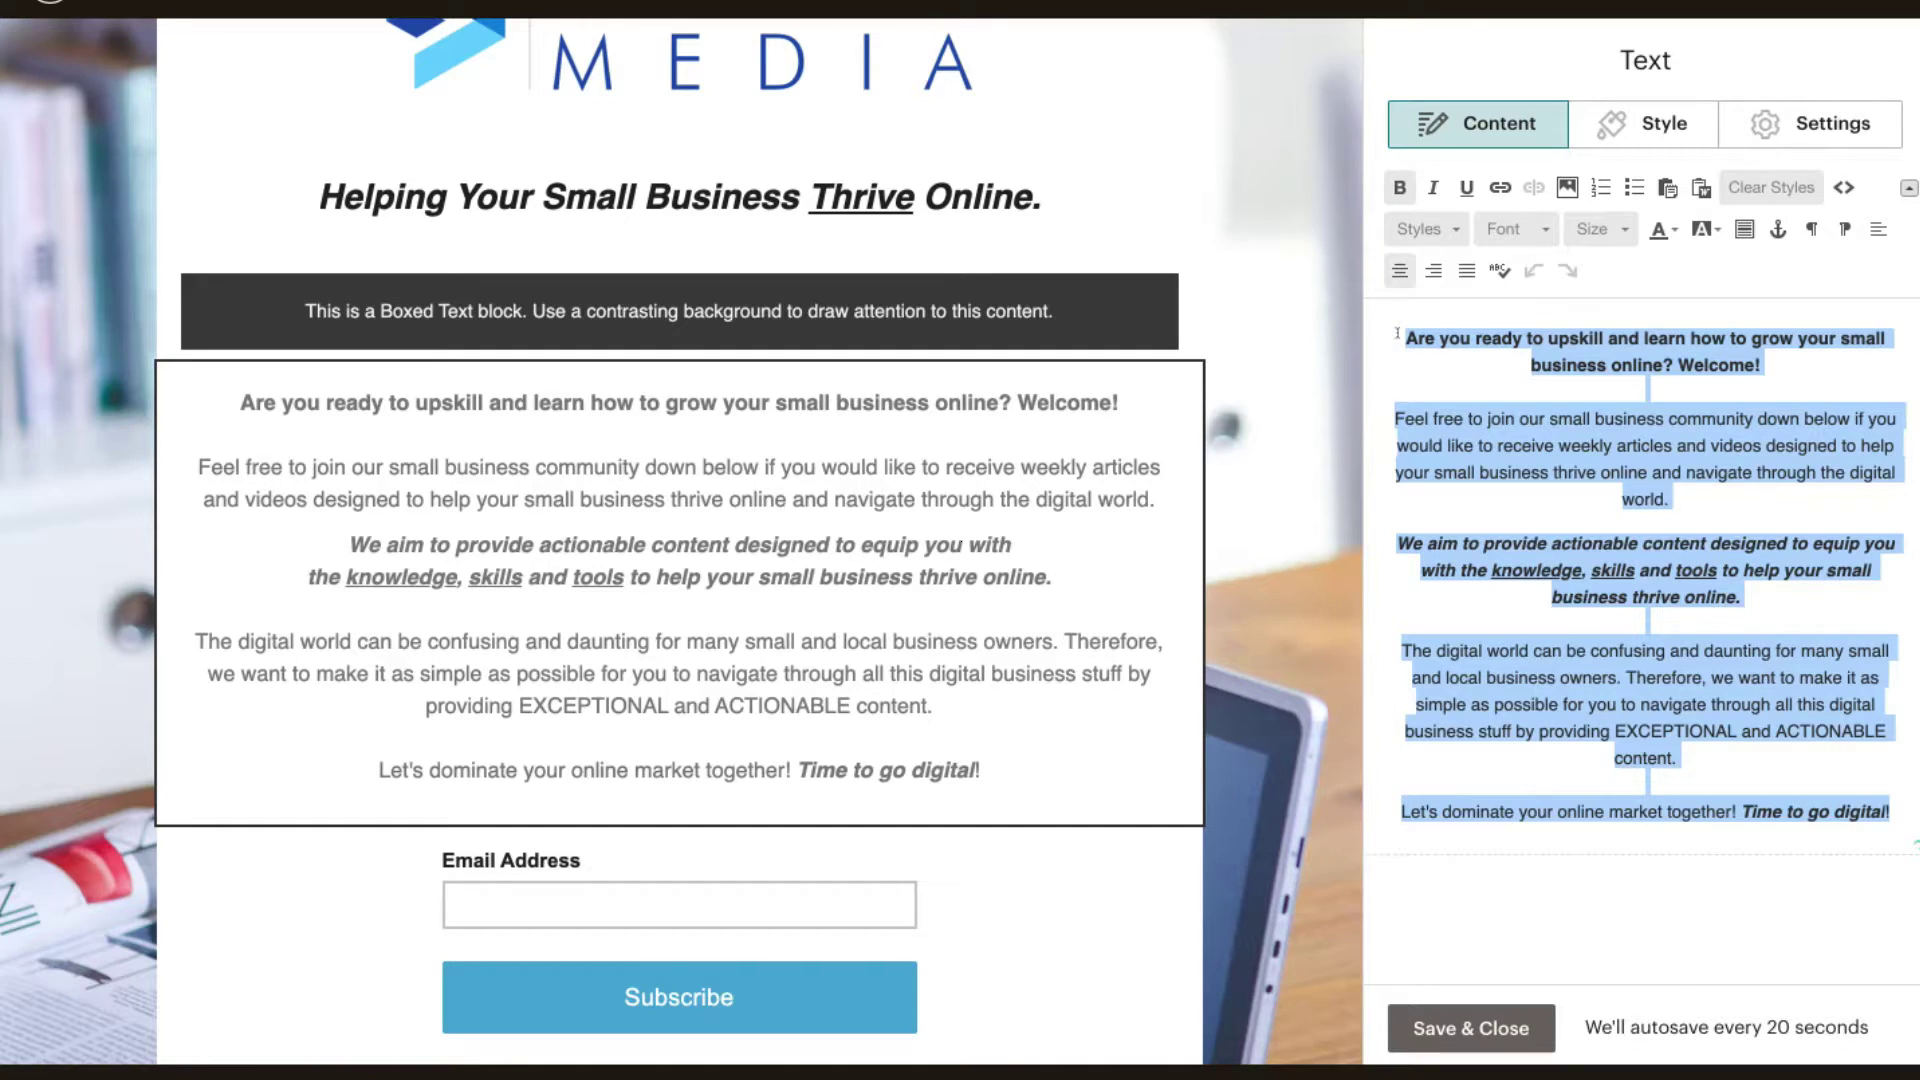
click(1771, 458)
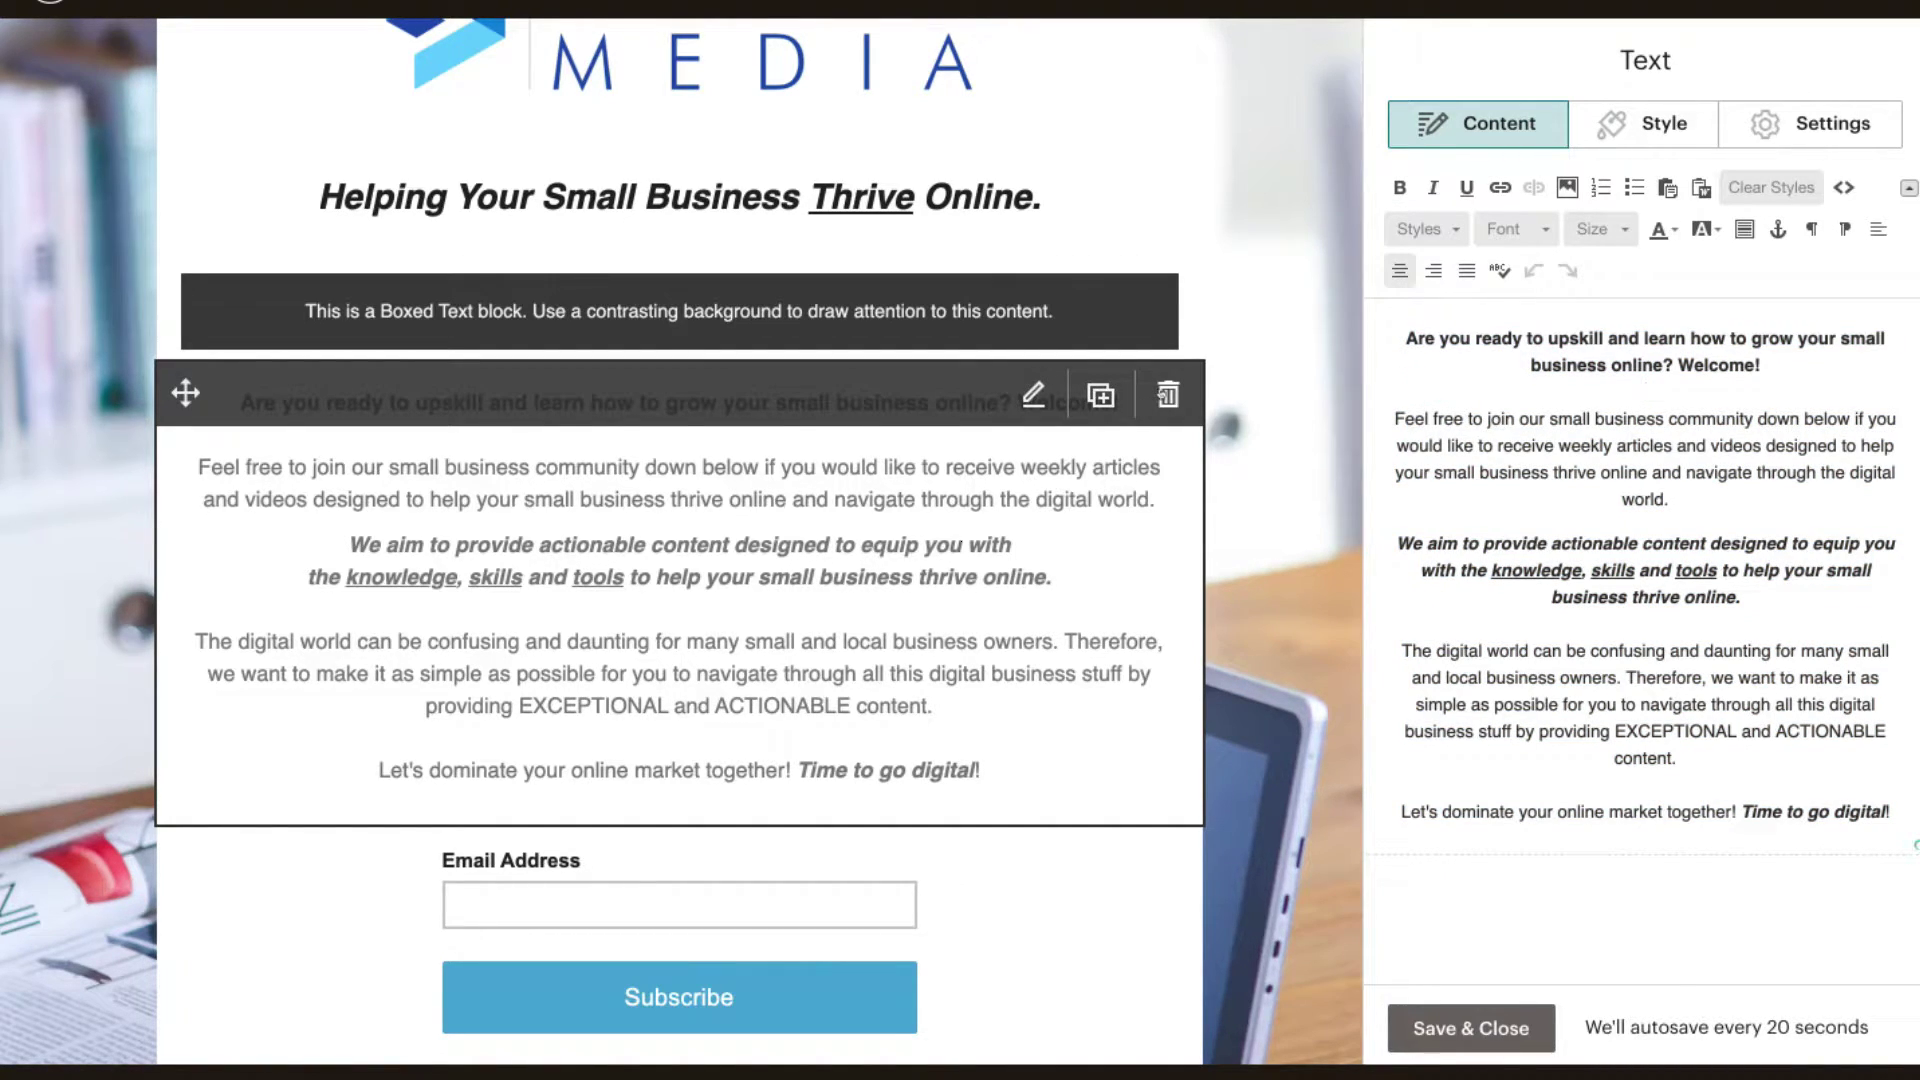
Step: Delete the plain Text block, paste the intro paragraphs over the Boxed Text placeholder, and save
click(1165, 395)
click(647, 651)
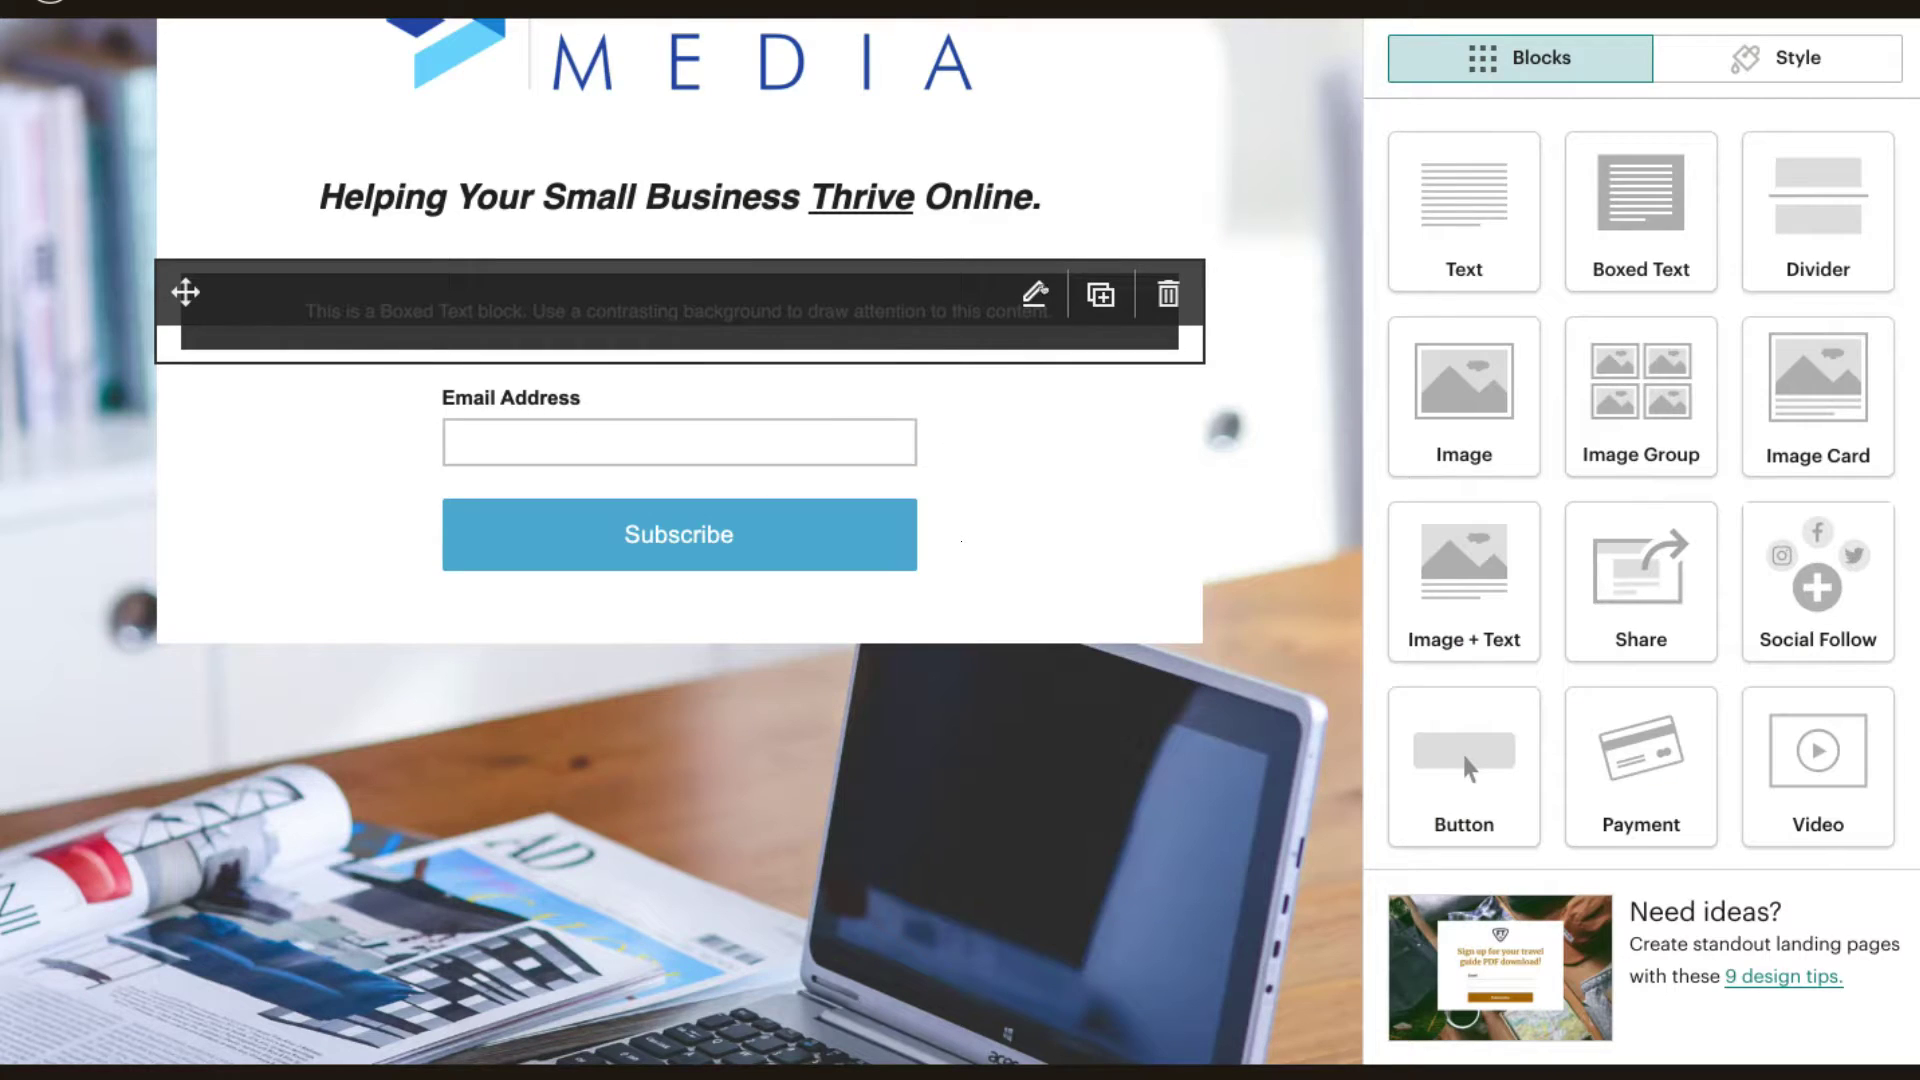
click(1035, 292)
drag(1577, 366, 1384, 321)
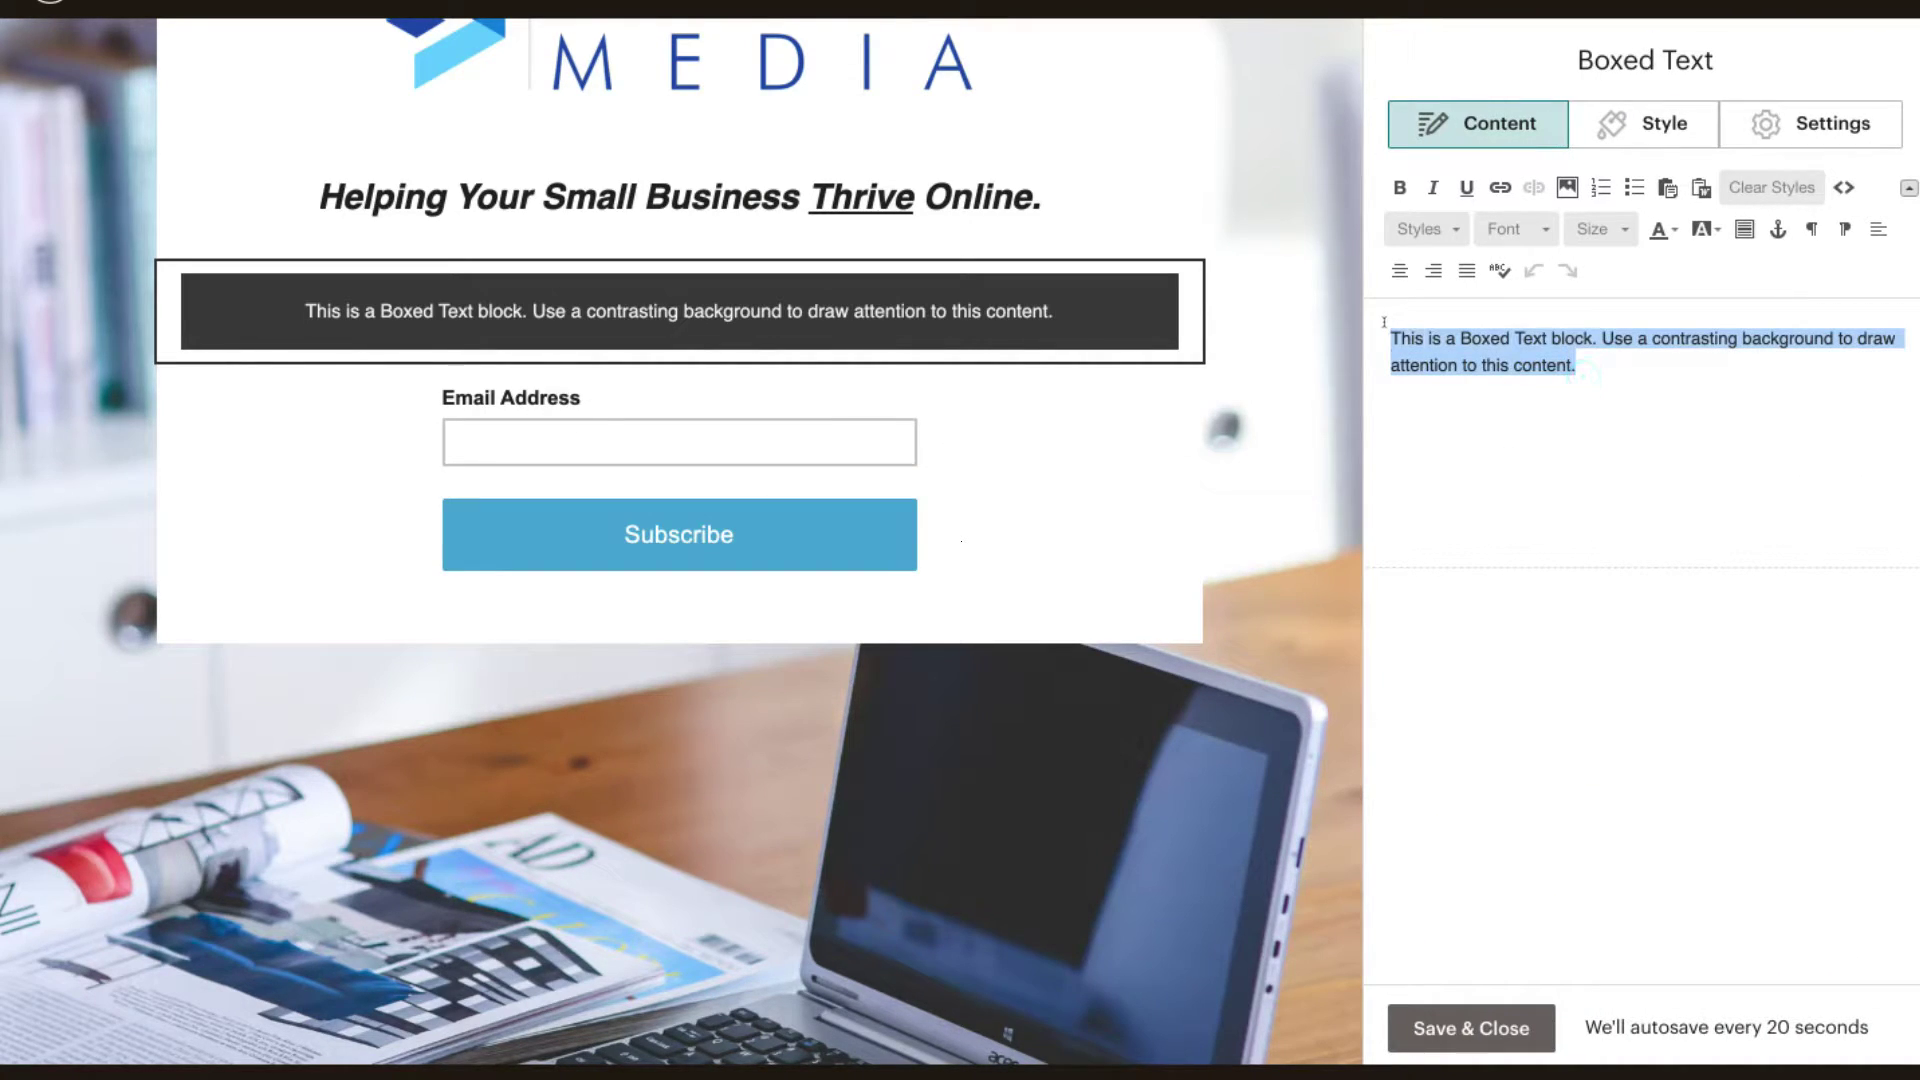
key(ctrl+v)
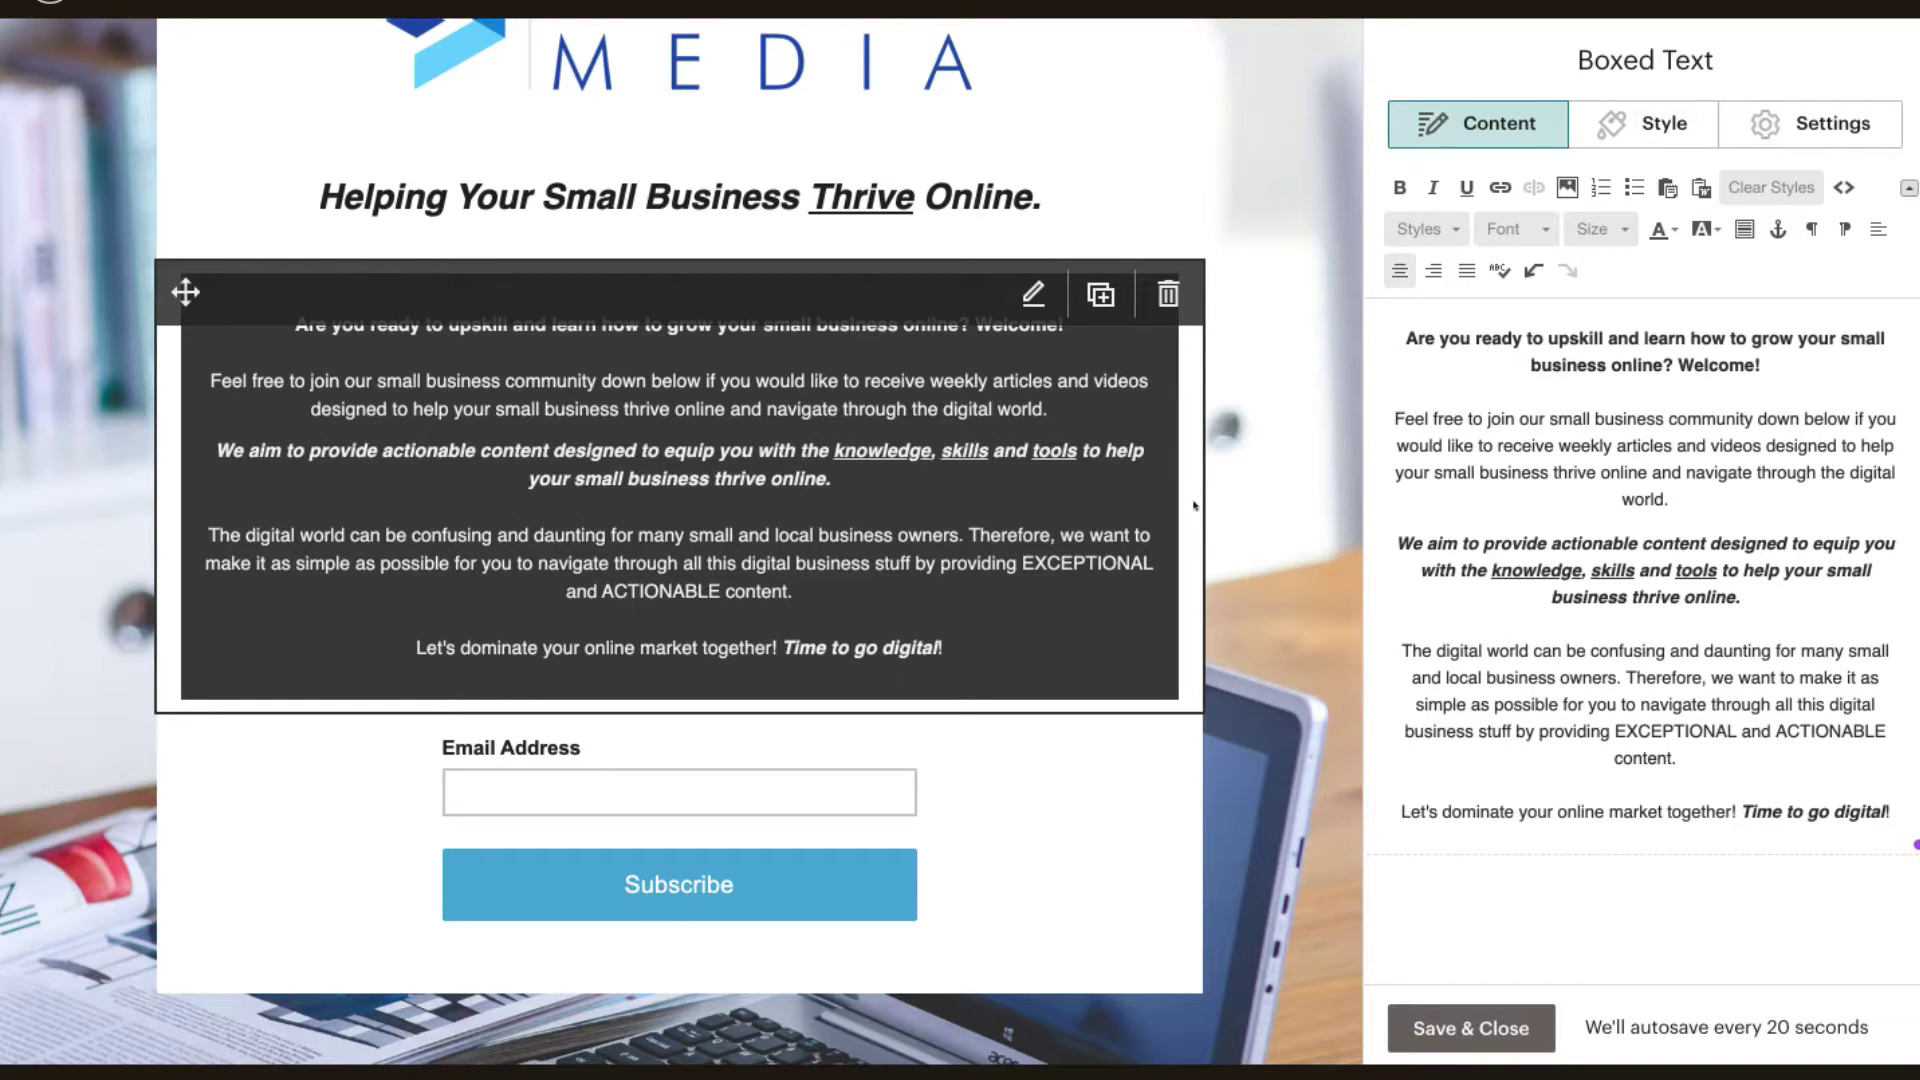
click(1452, 1028)
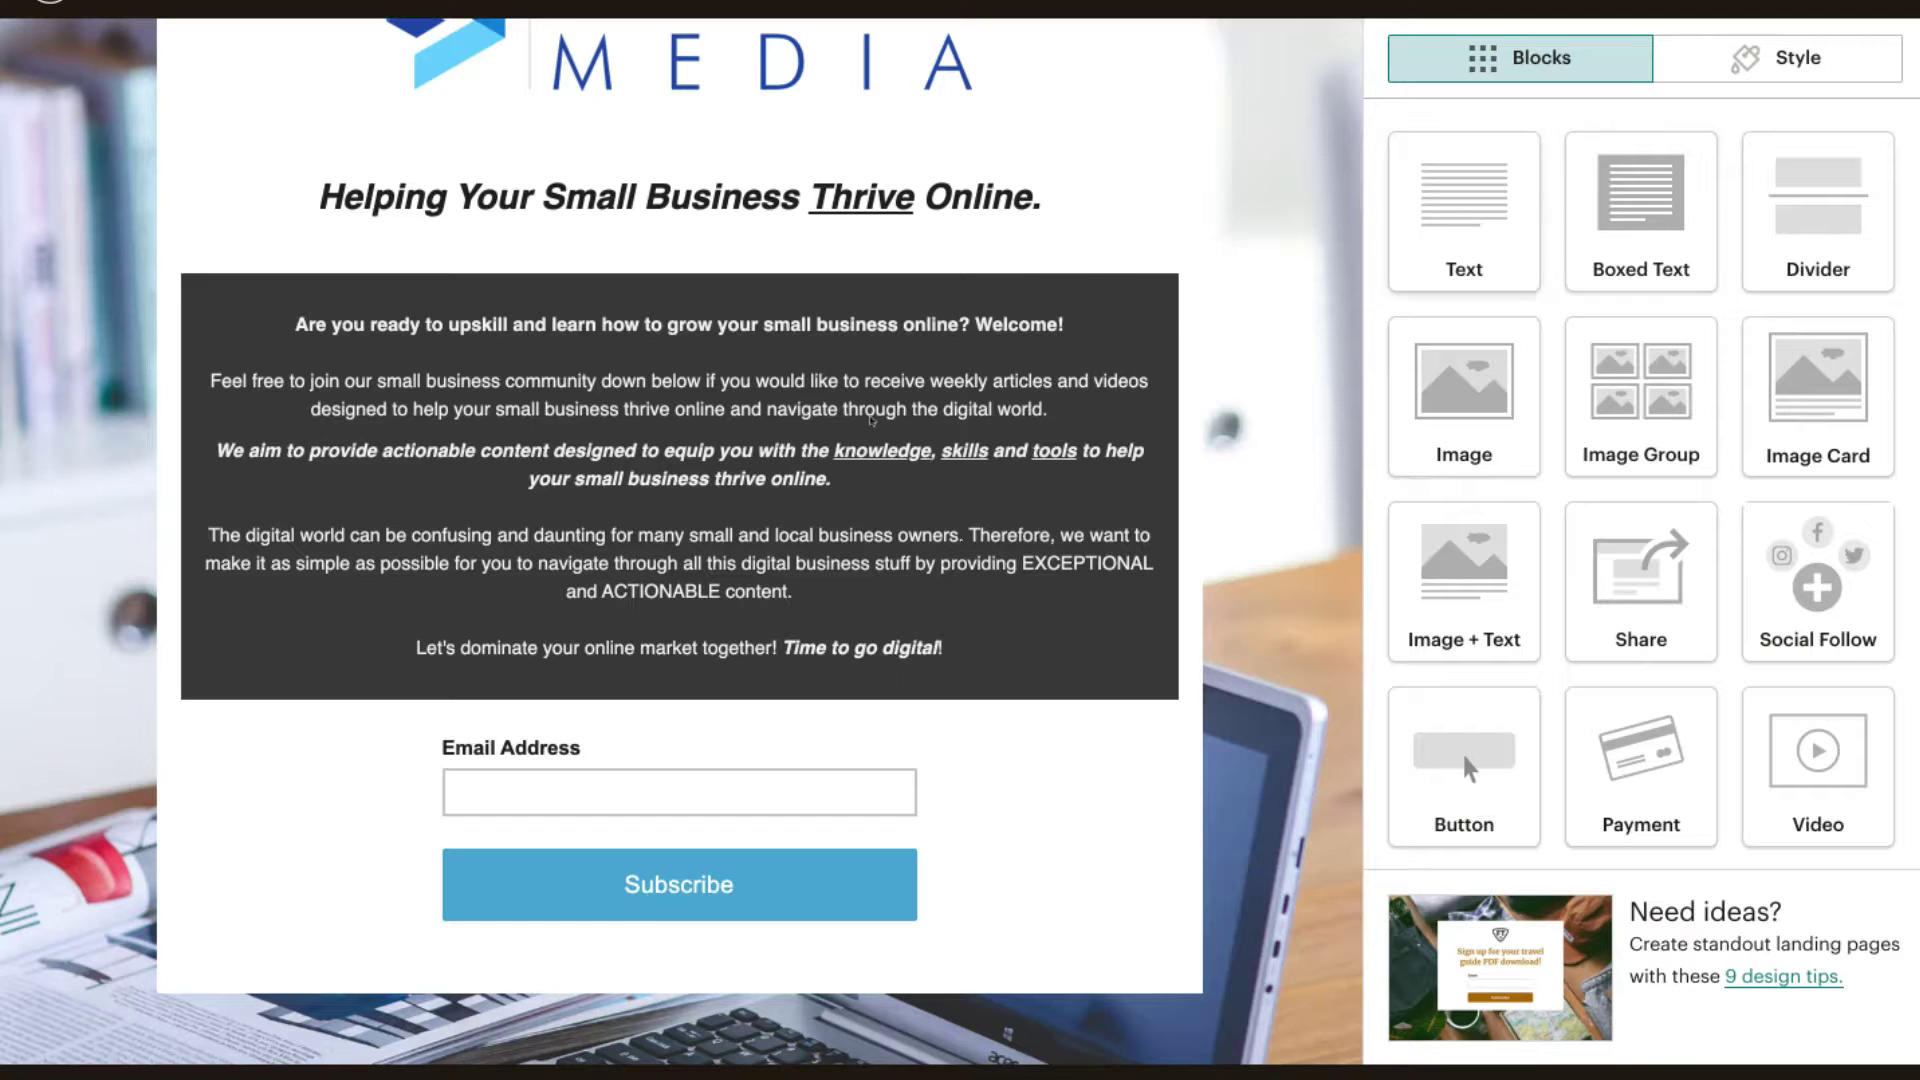
scroll(1242, 532, up, 3)
scroll(1242, 532, down, 3)
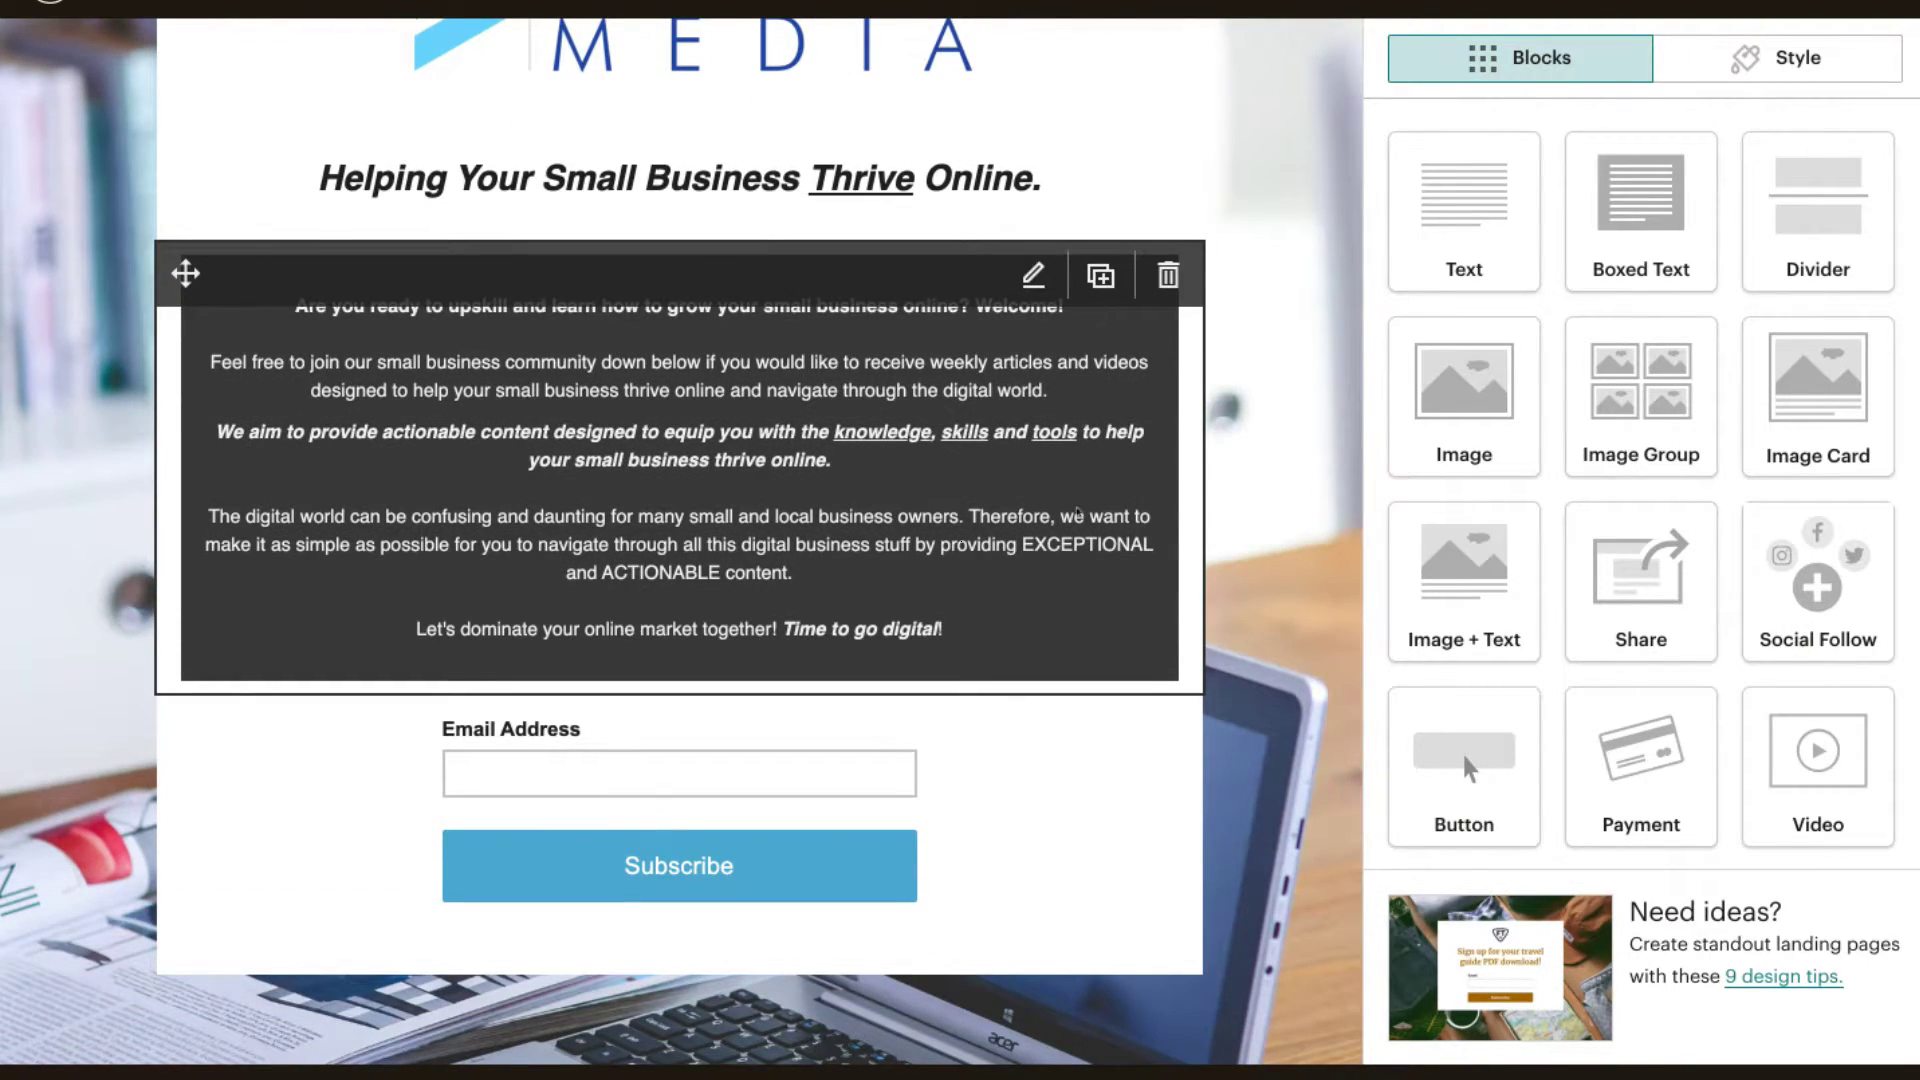
scroll(1077, 514, up, 1)
click(1077, 514)
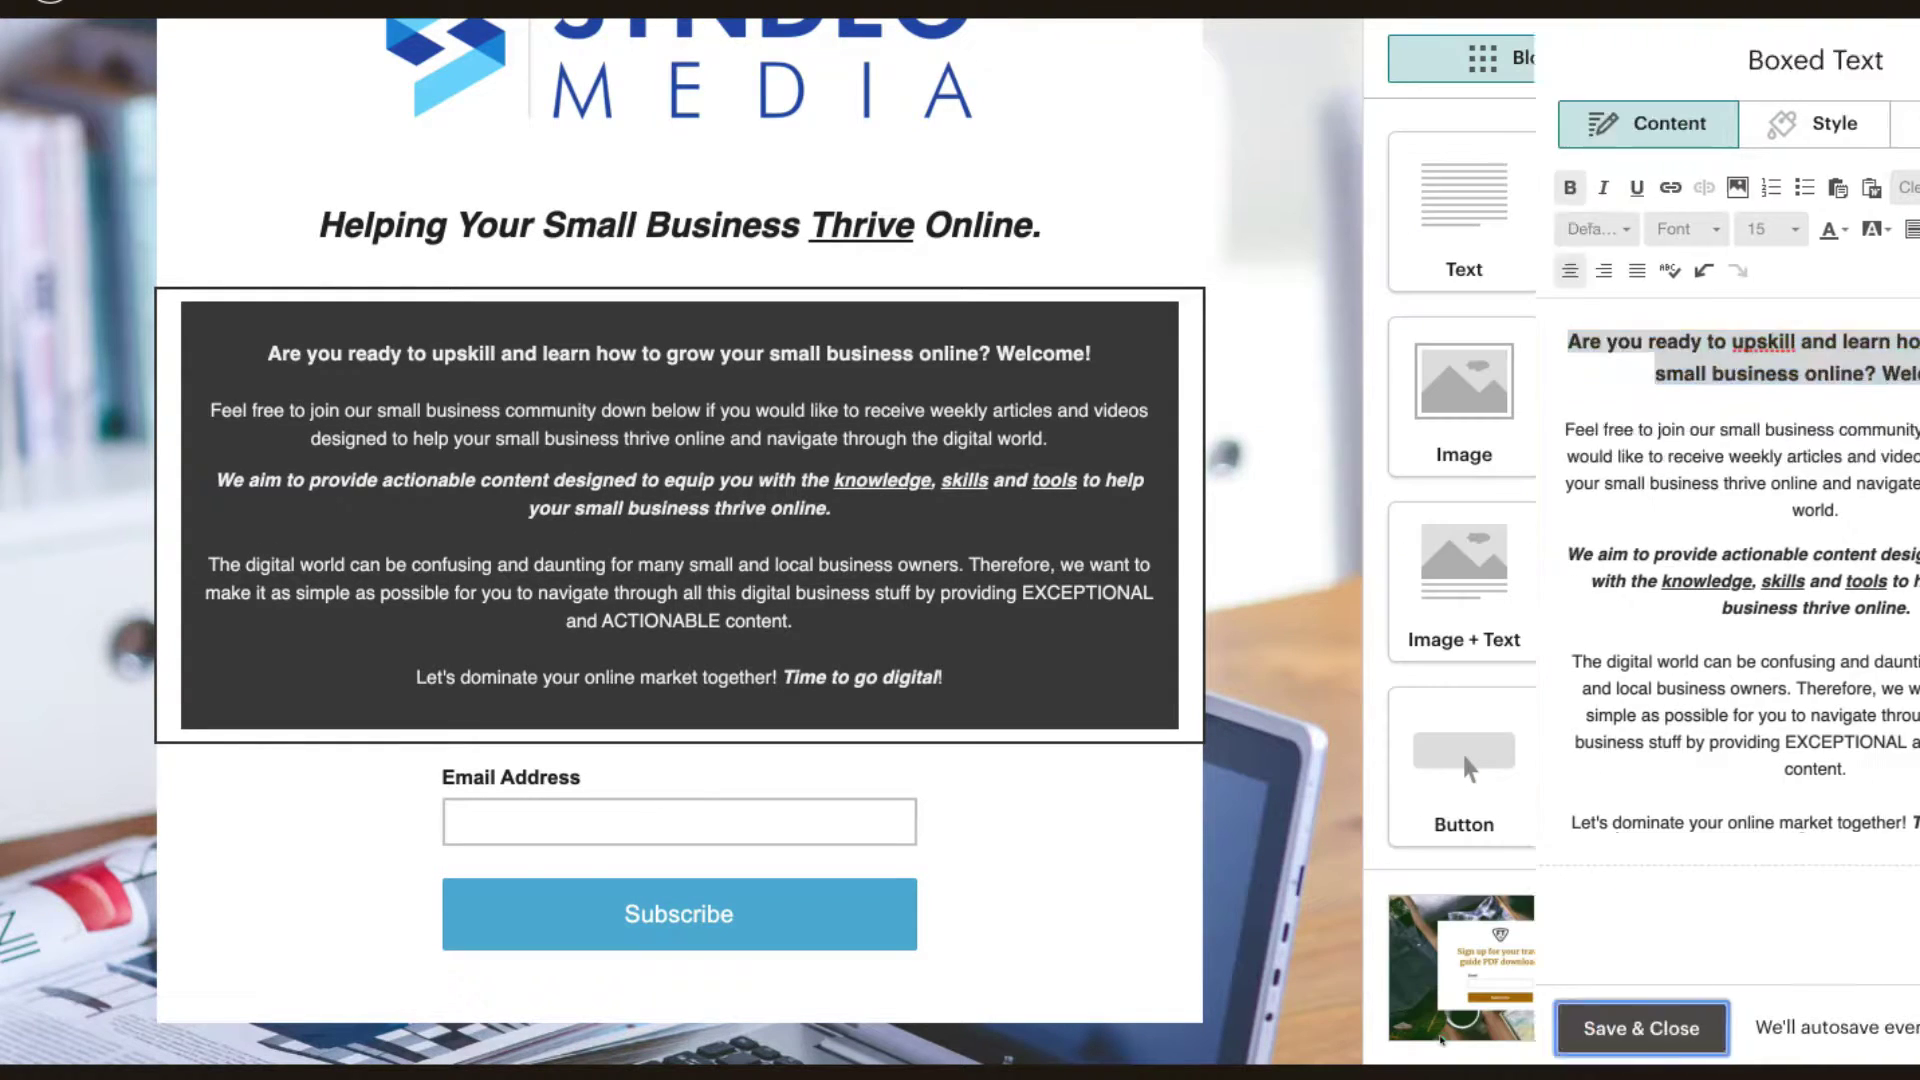
scroll(842, 108, up, 2)
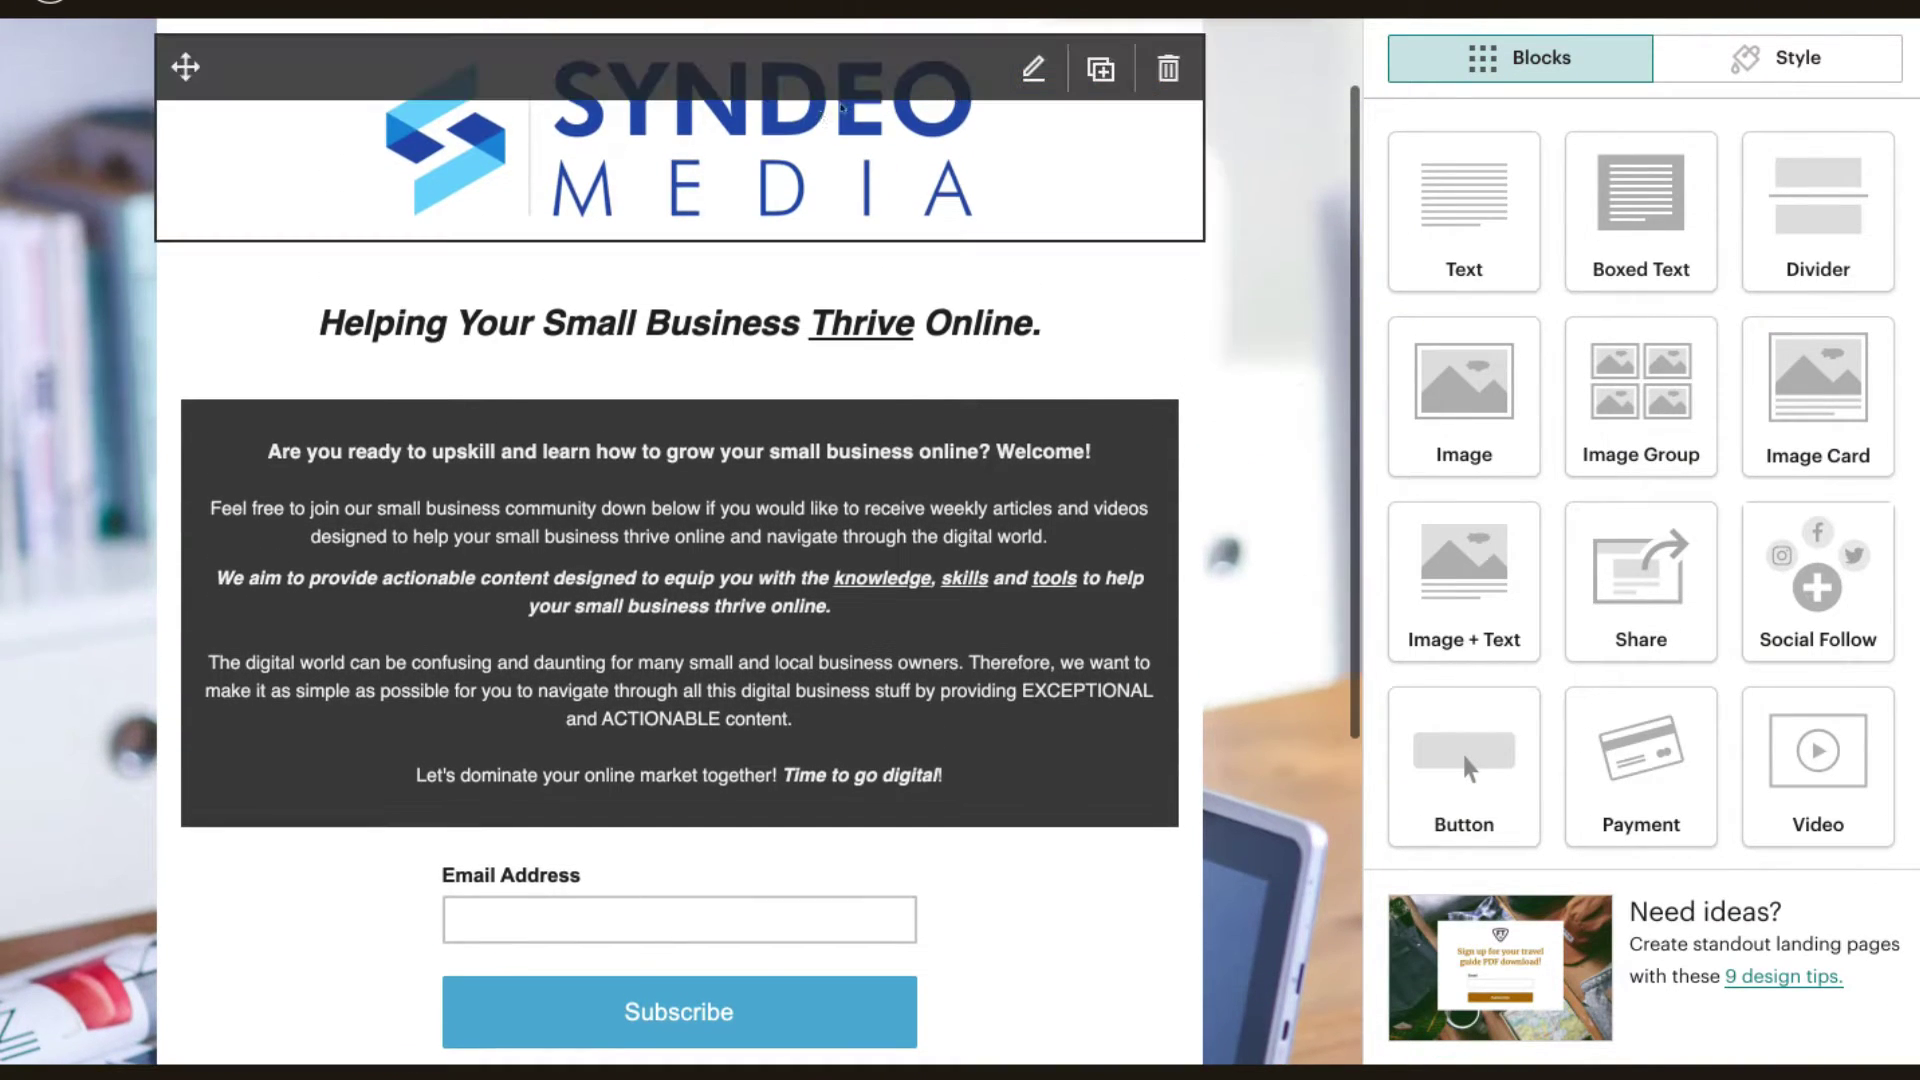
scroll(908, 323, down, 2)
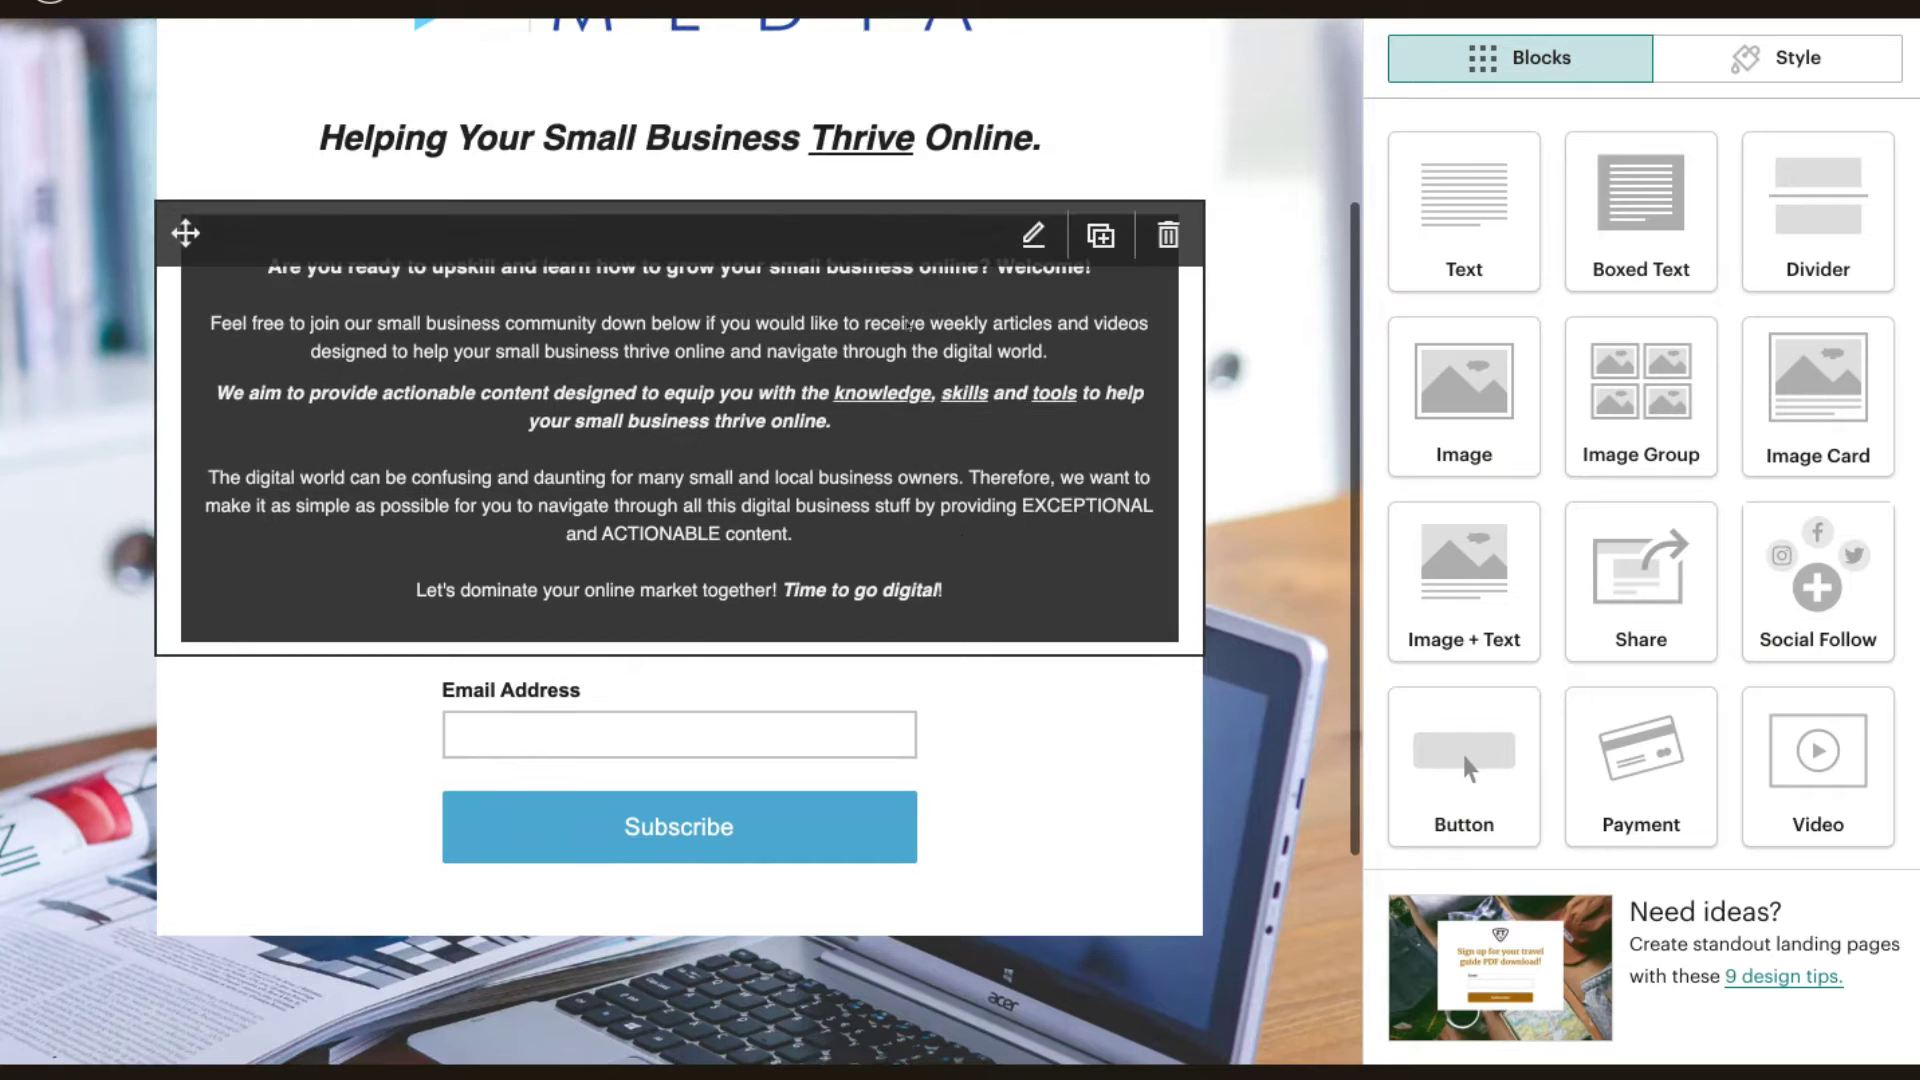
scroll(750, 586, down, 2)
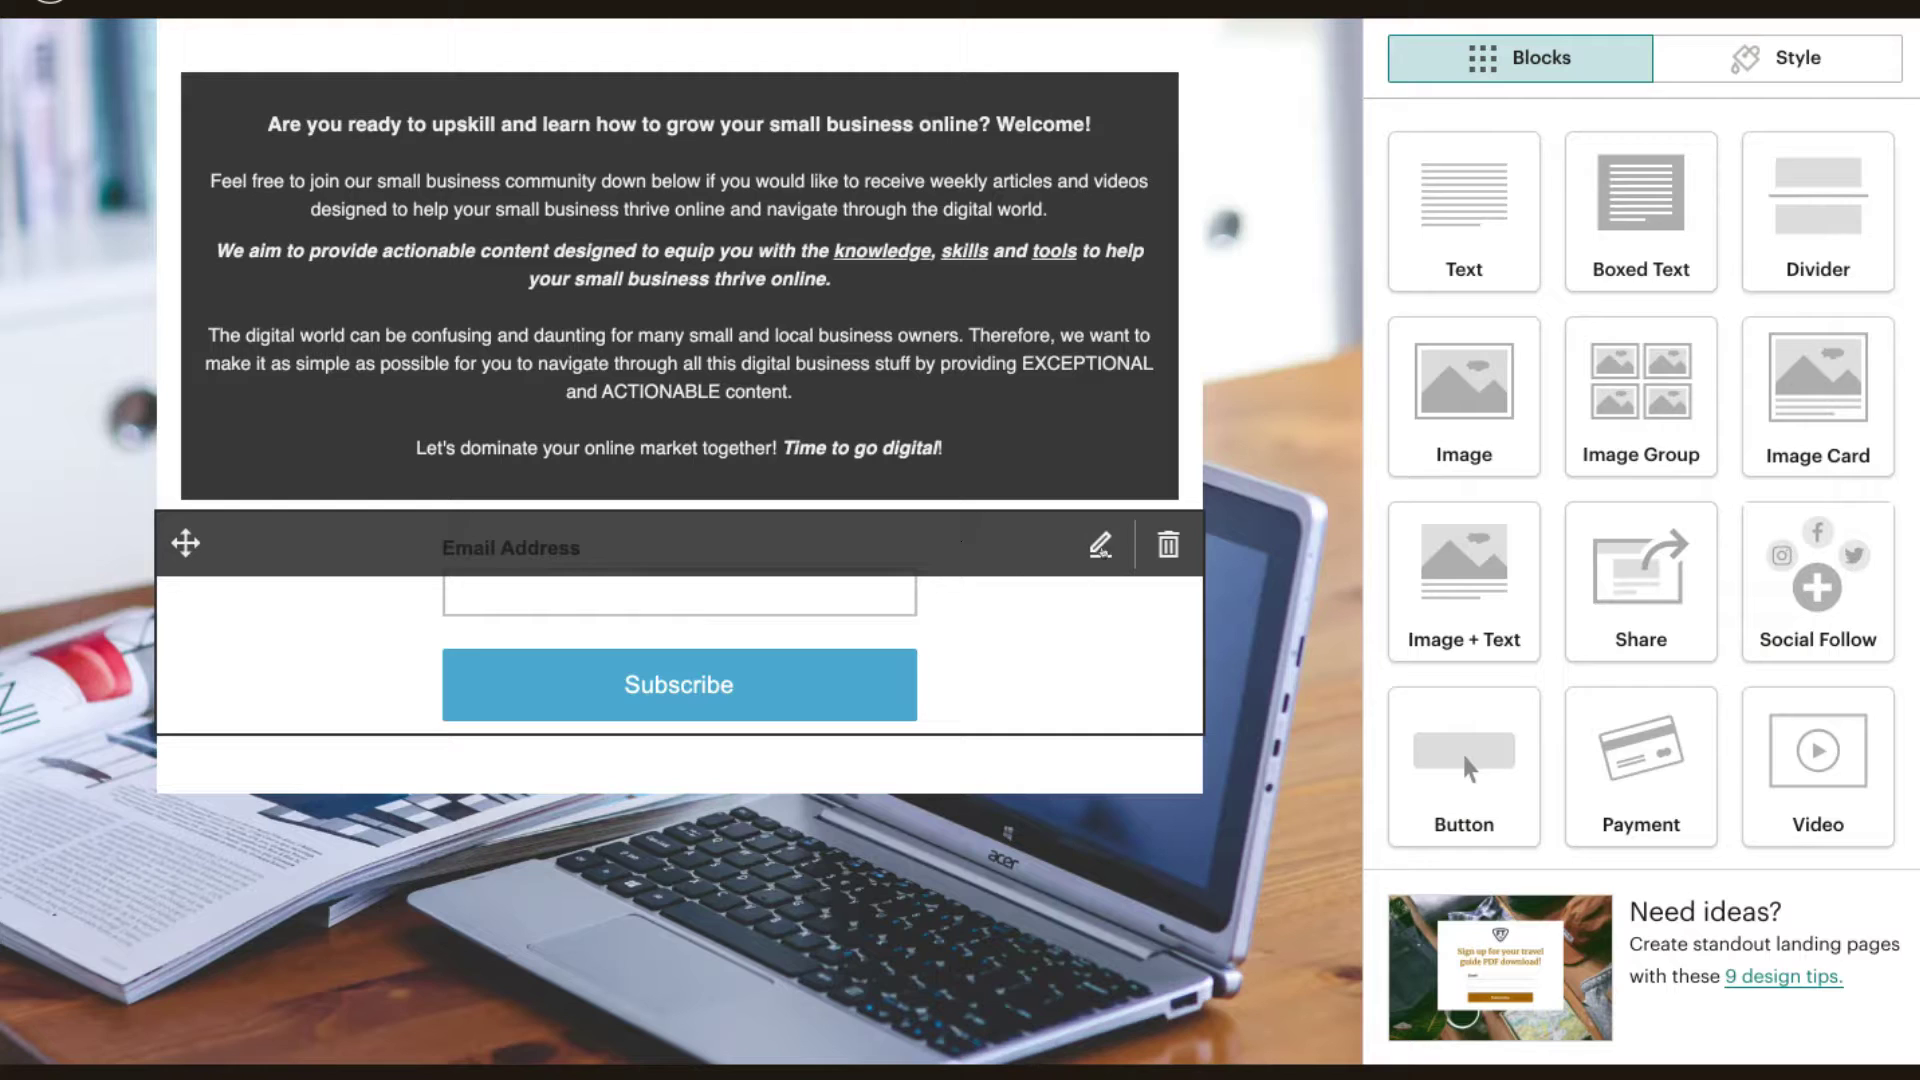
Step: Add a First Name field to the signup form and correct the button label to 'Subscribe'
click(1100, 546)
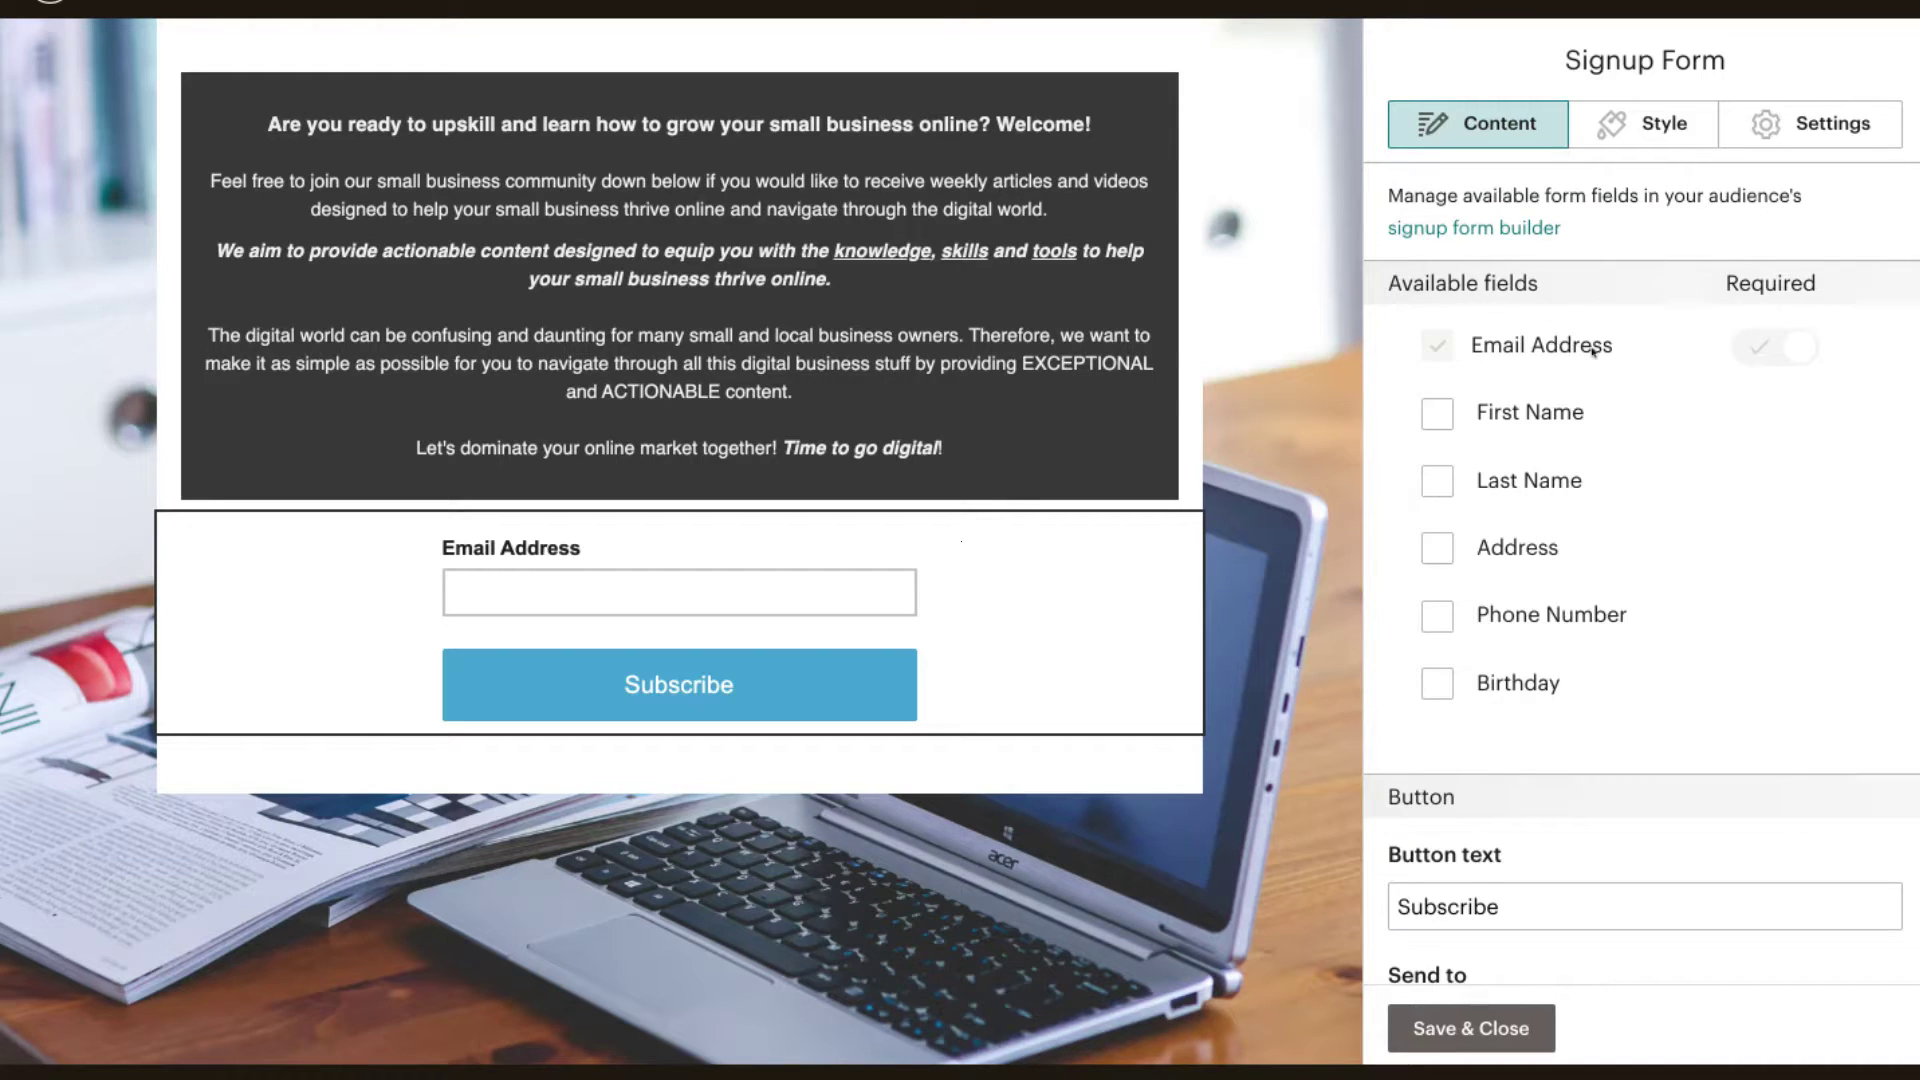
click(1437, 413)
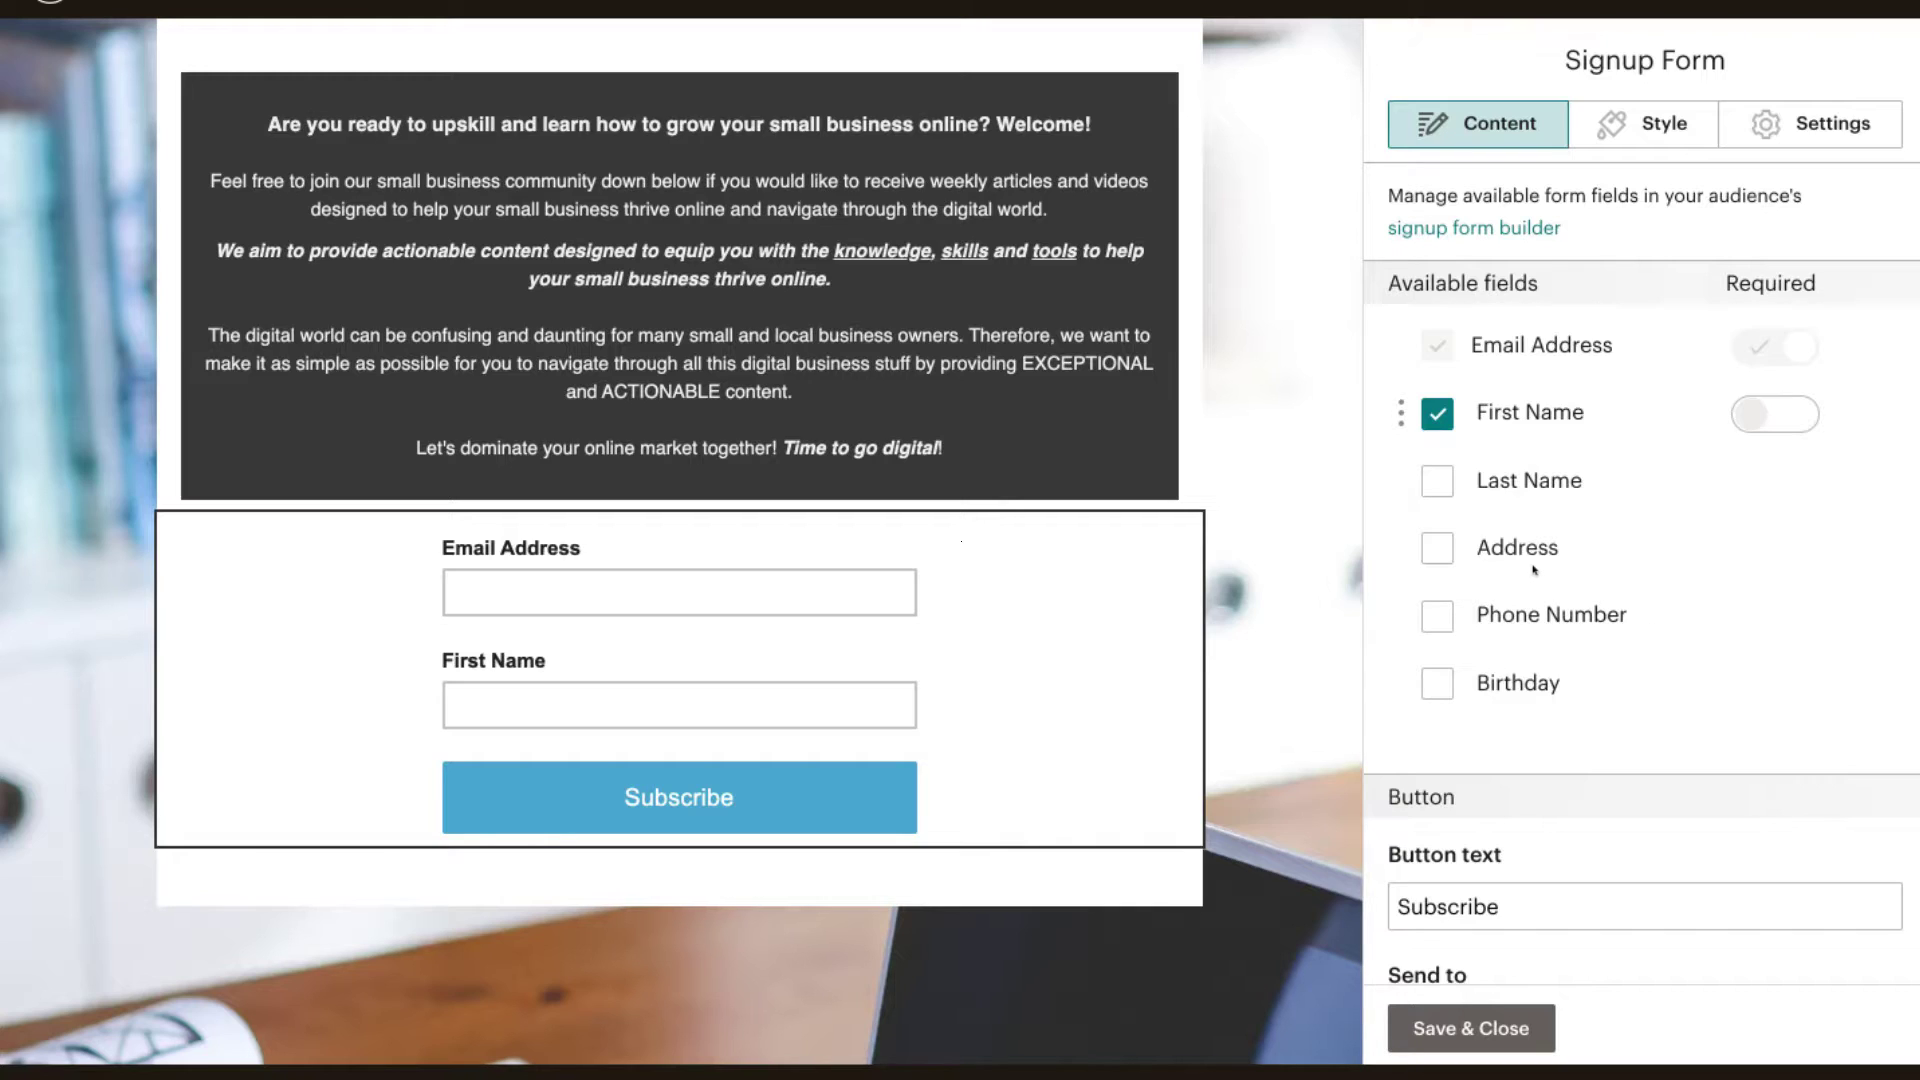
scroll(1534, 570, down, 2)
click(1524, 728)
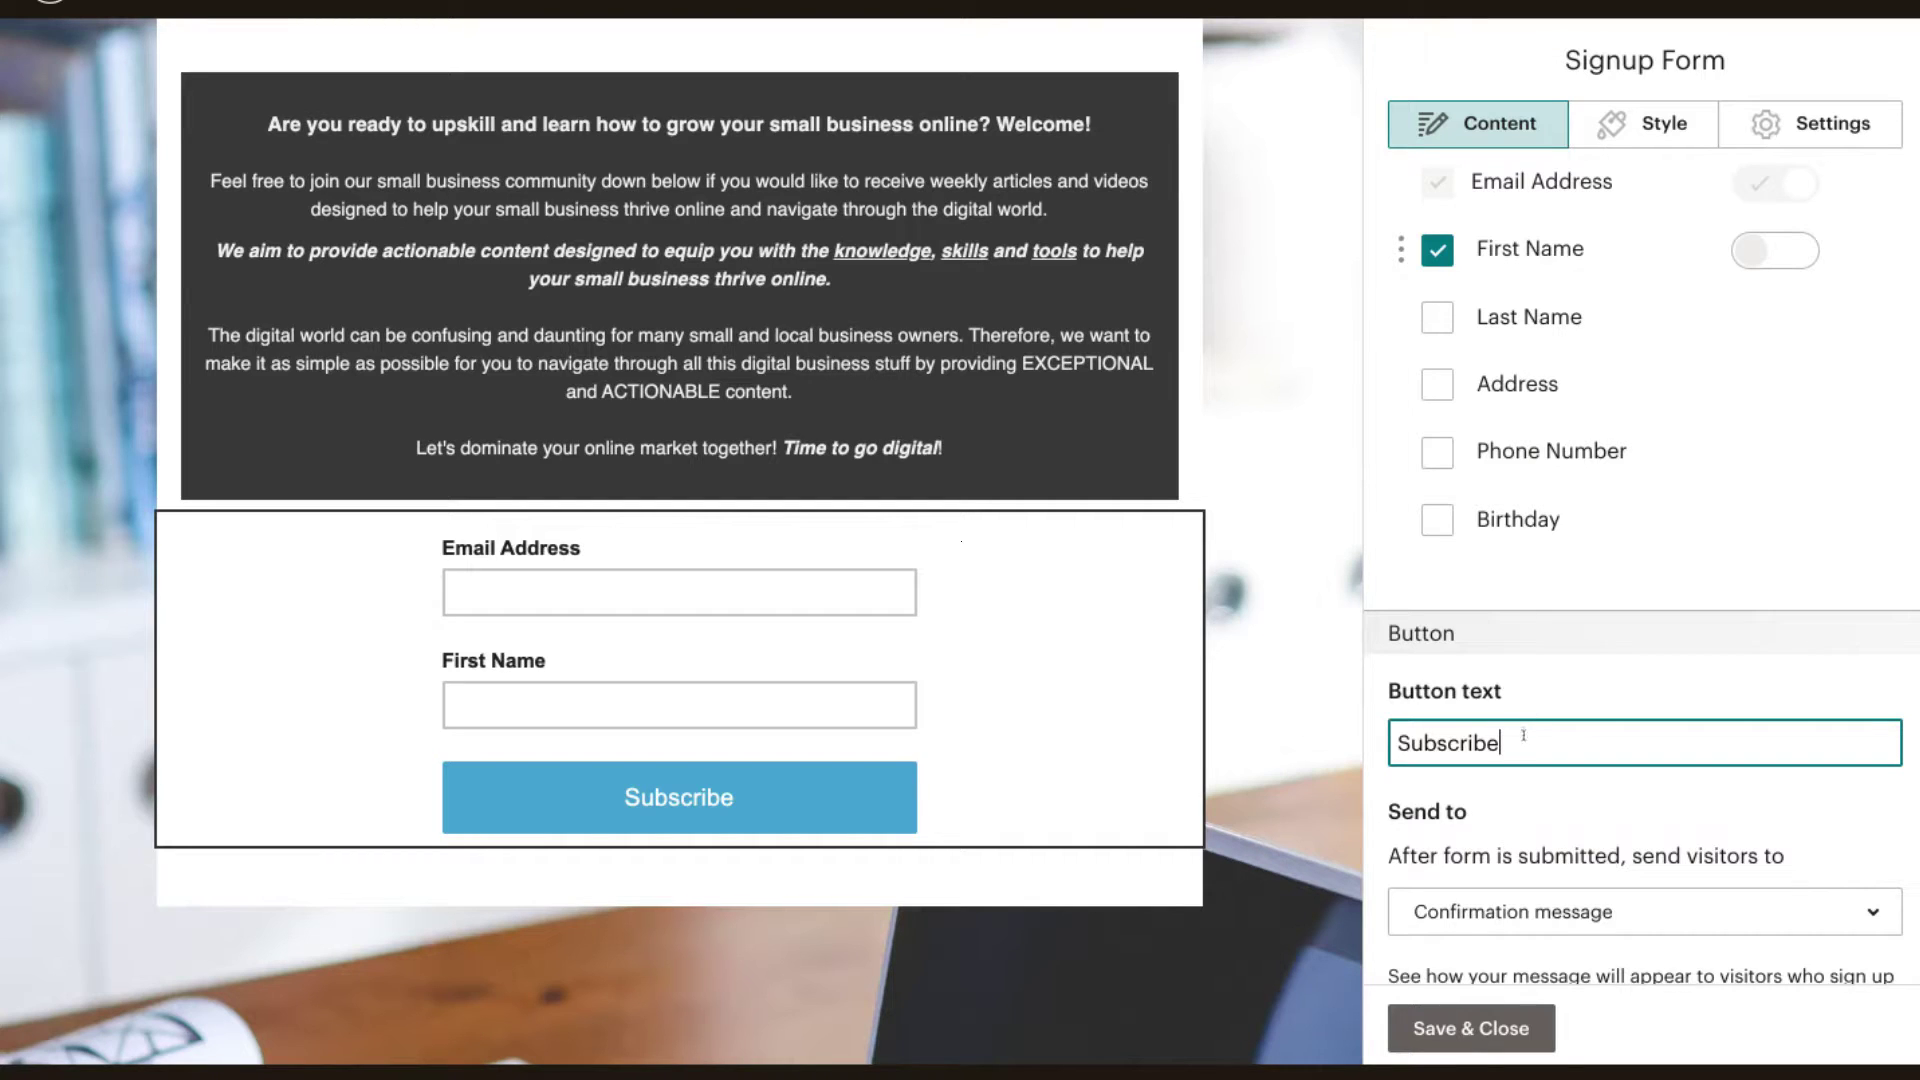
key(BackSpace)
key(BackSpace)
text(be)
Step: Keep the post-signup confirmation message, reworded to 'added to our small business community', and save
scroll(1646, 667, down, 3)
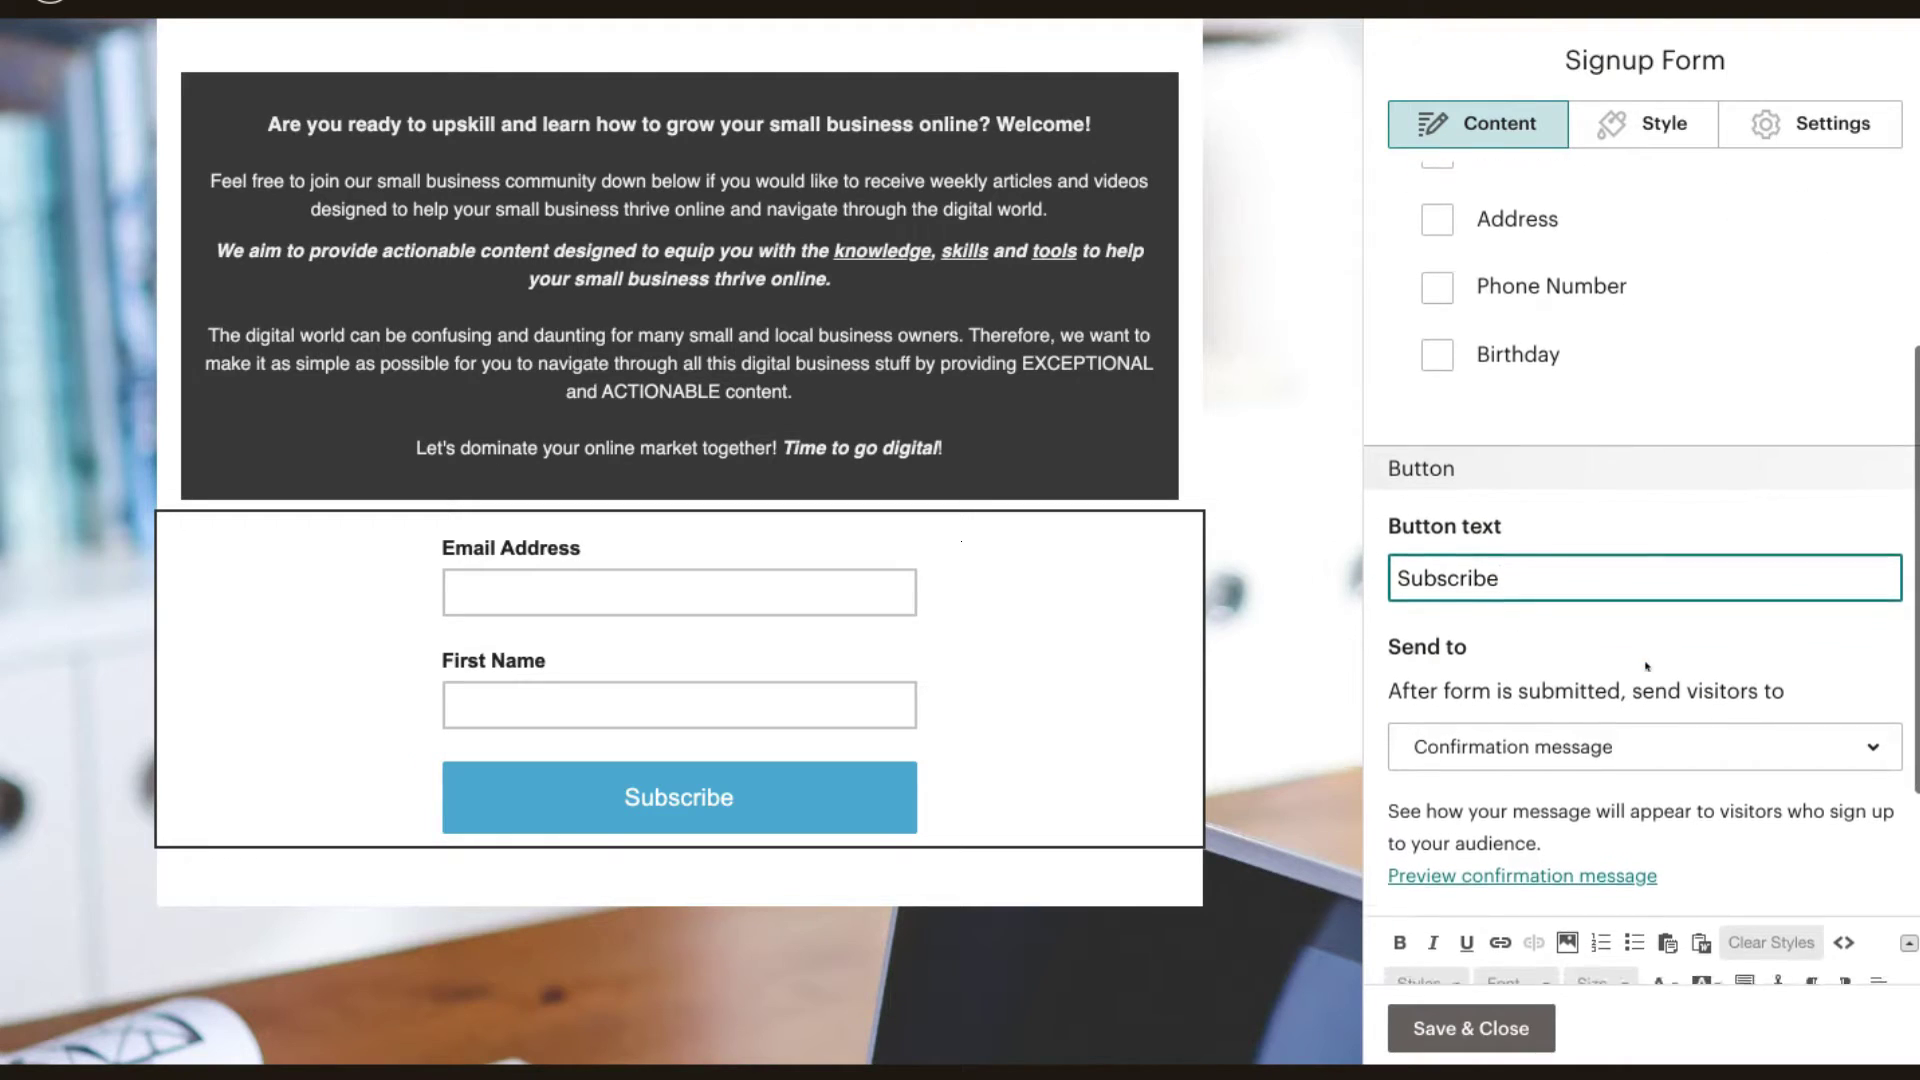
scroll(1646, 667, down, 1)
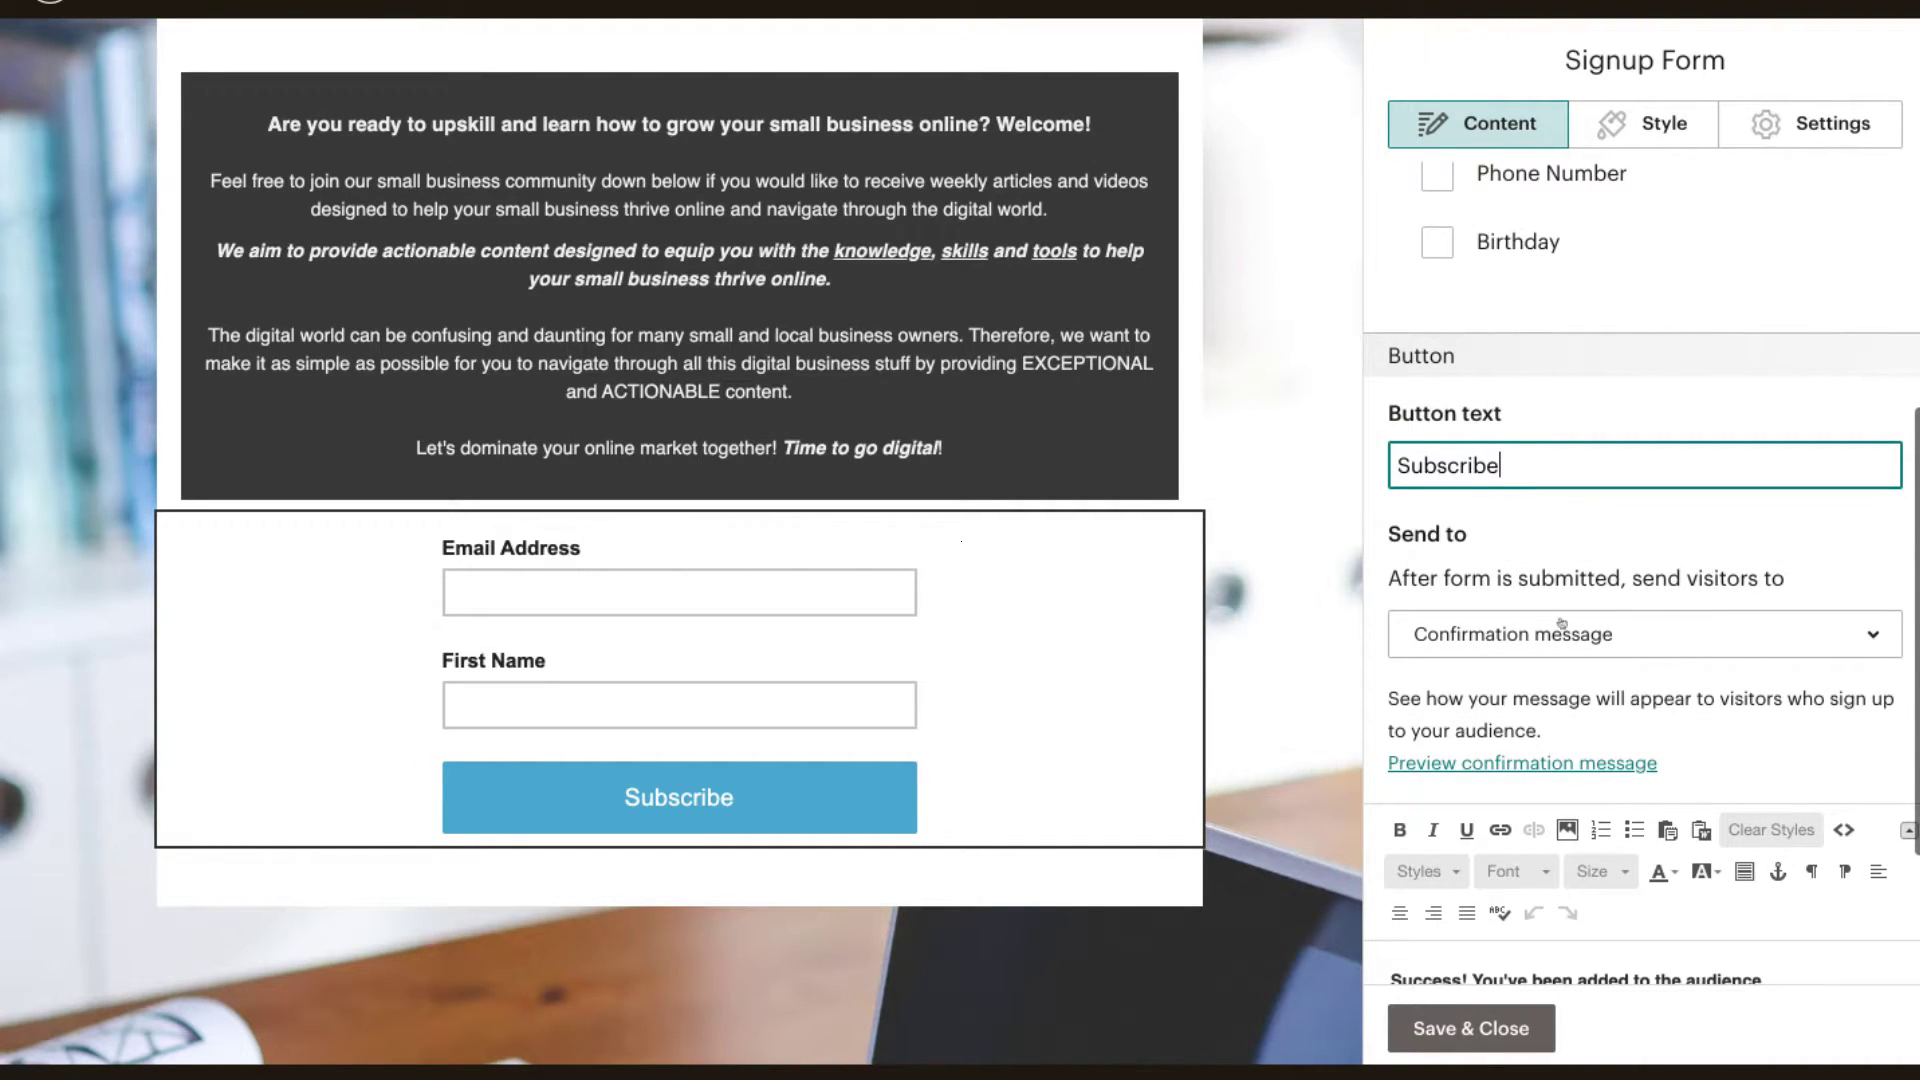
scroll(1720, 625, down, 1)
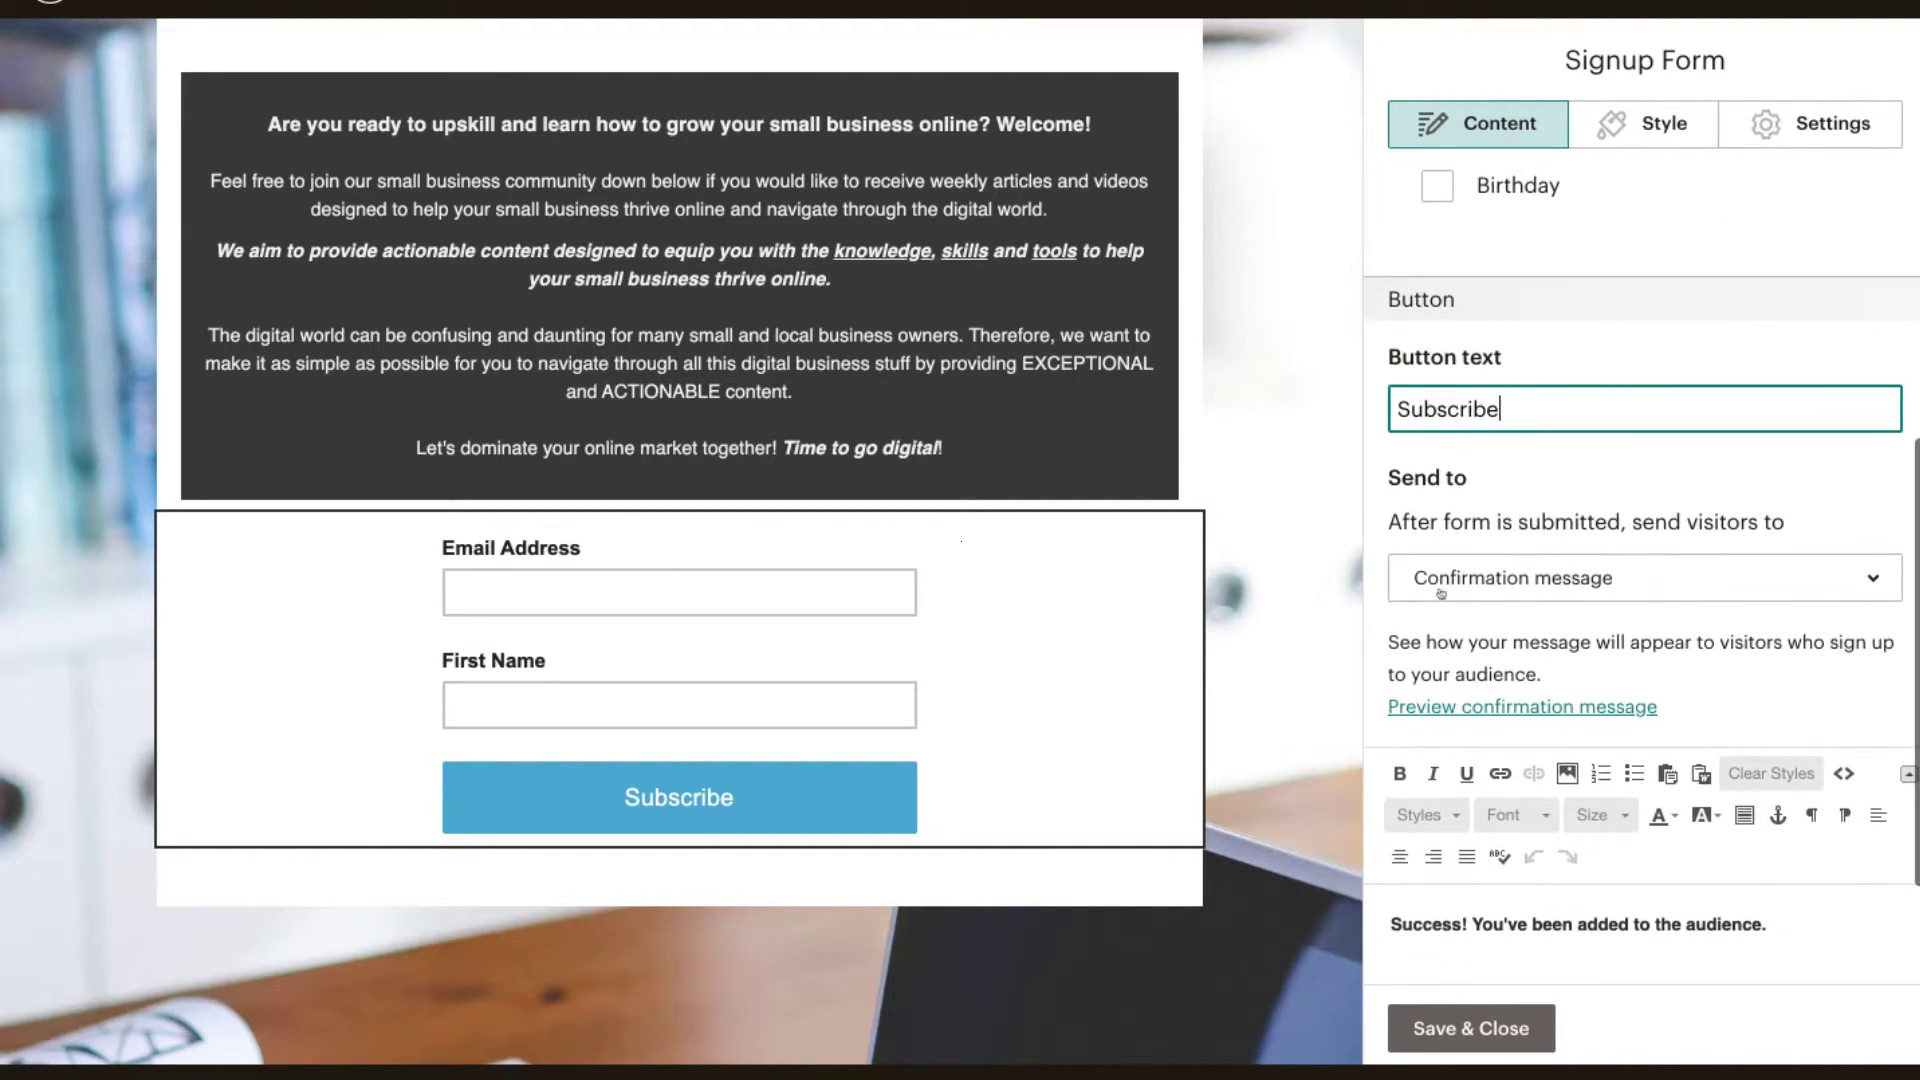
click(1872, 580)
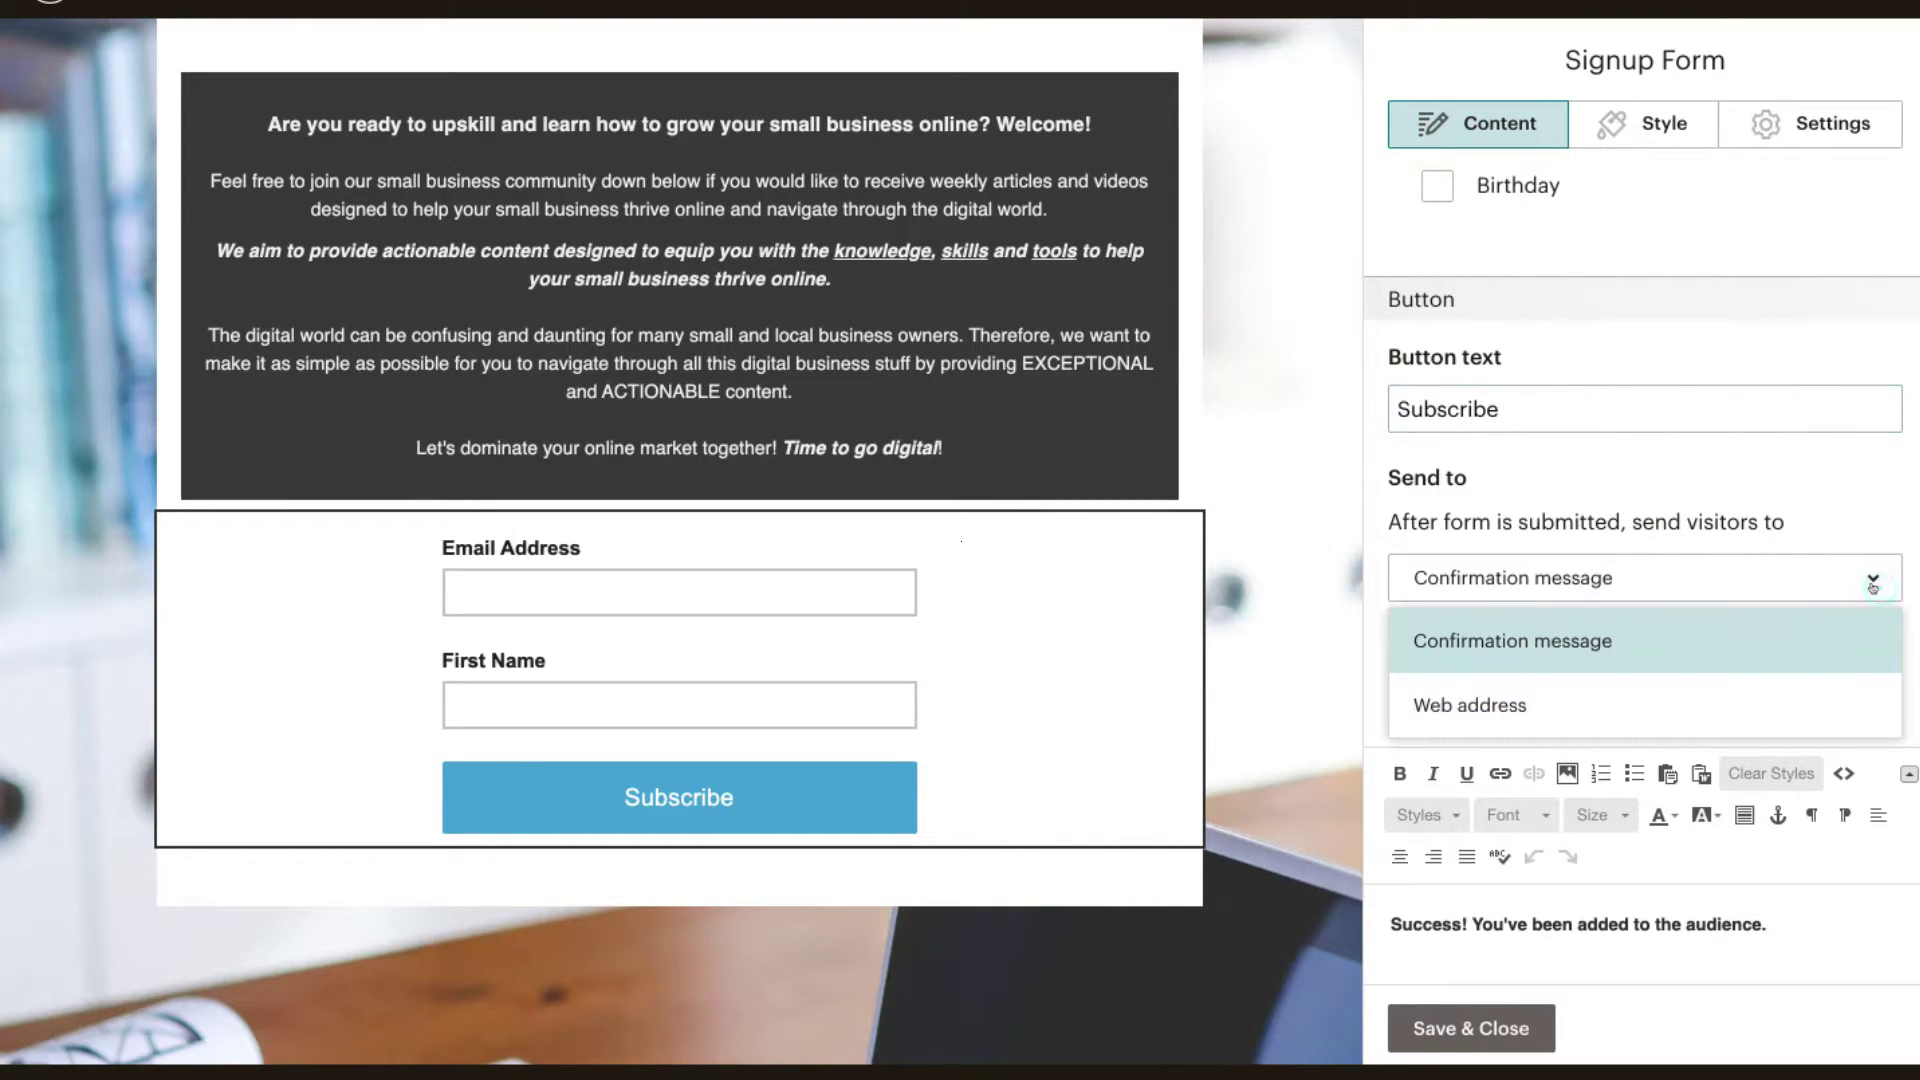
click(1739, 640)
scroll(1774, 458, down, 3)
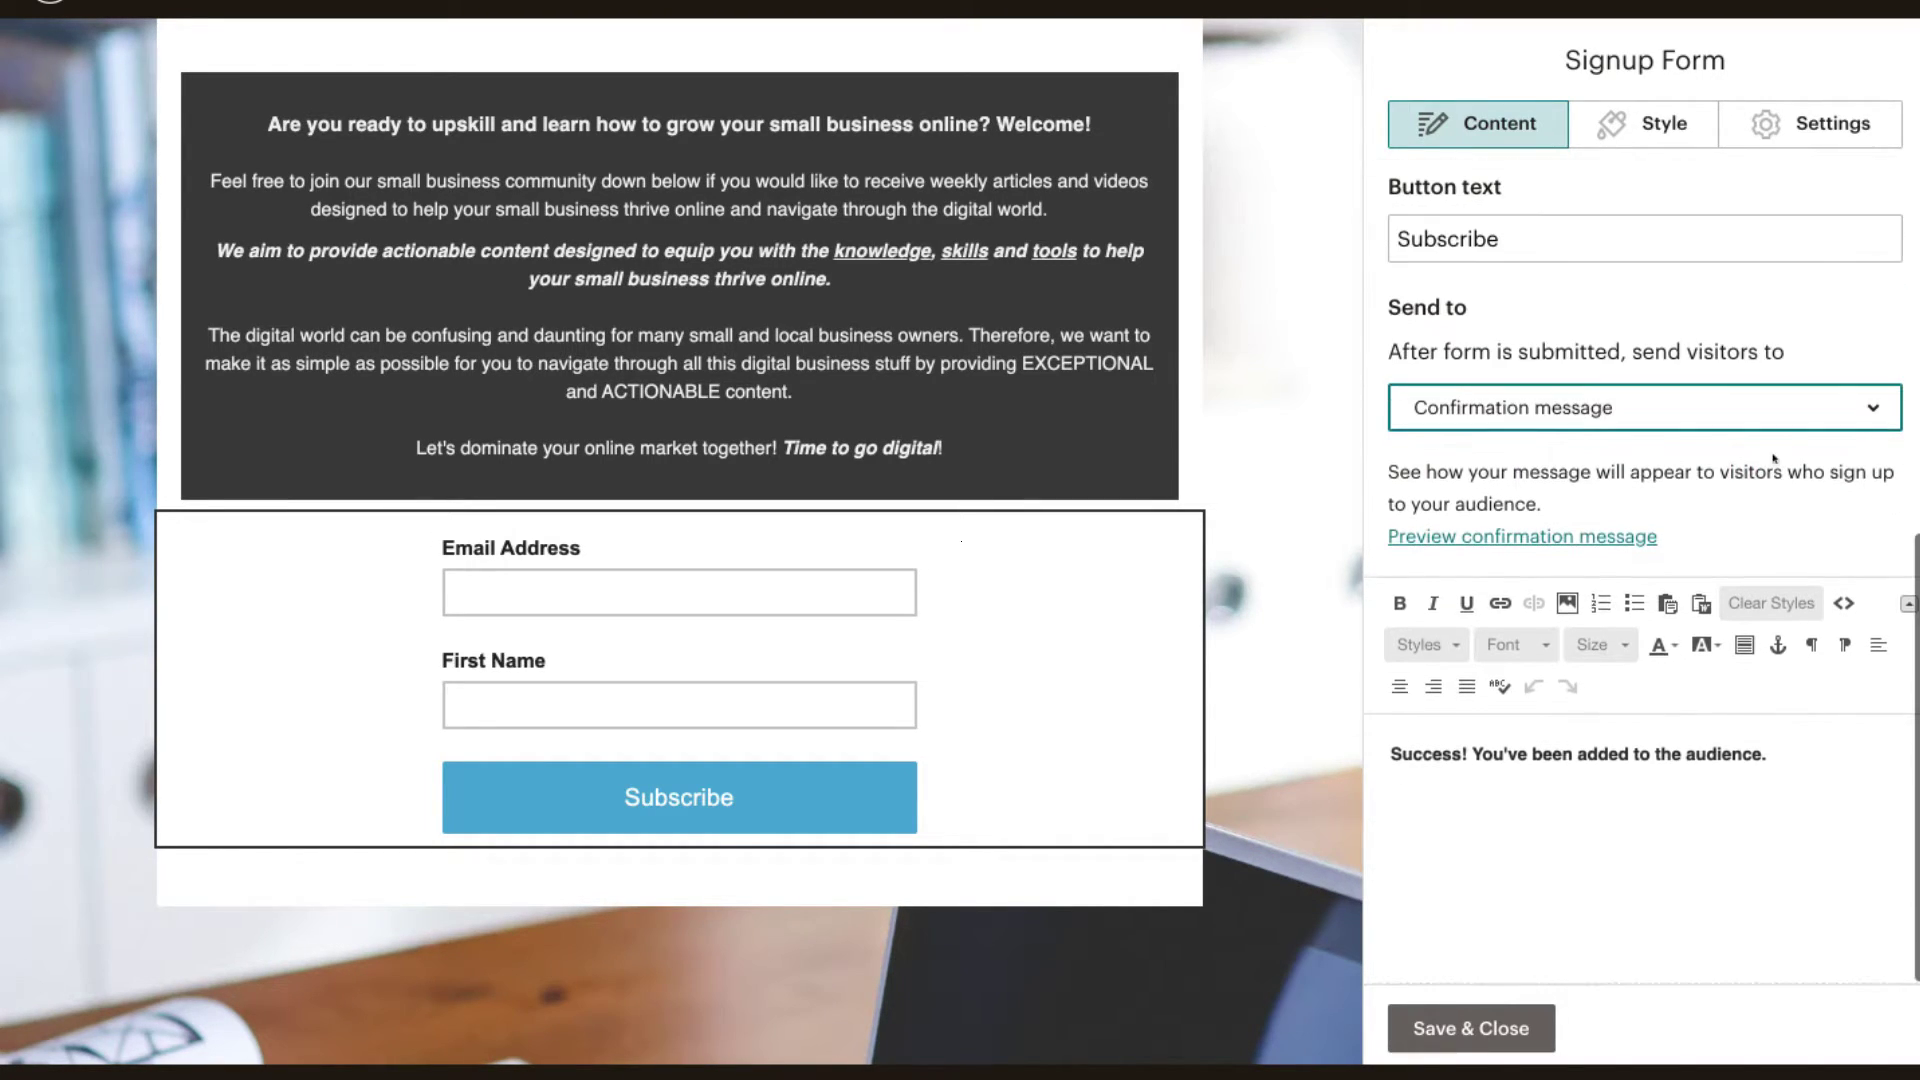
click(1494, 758)
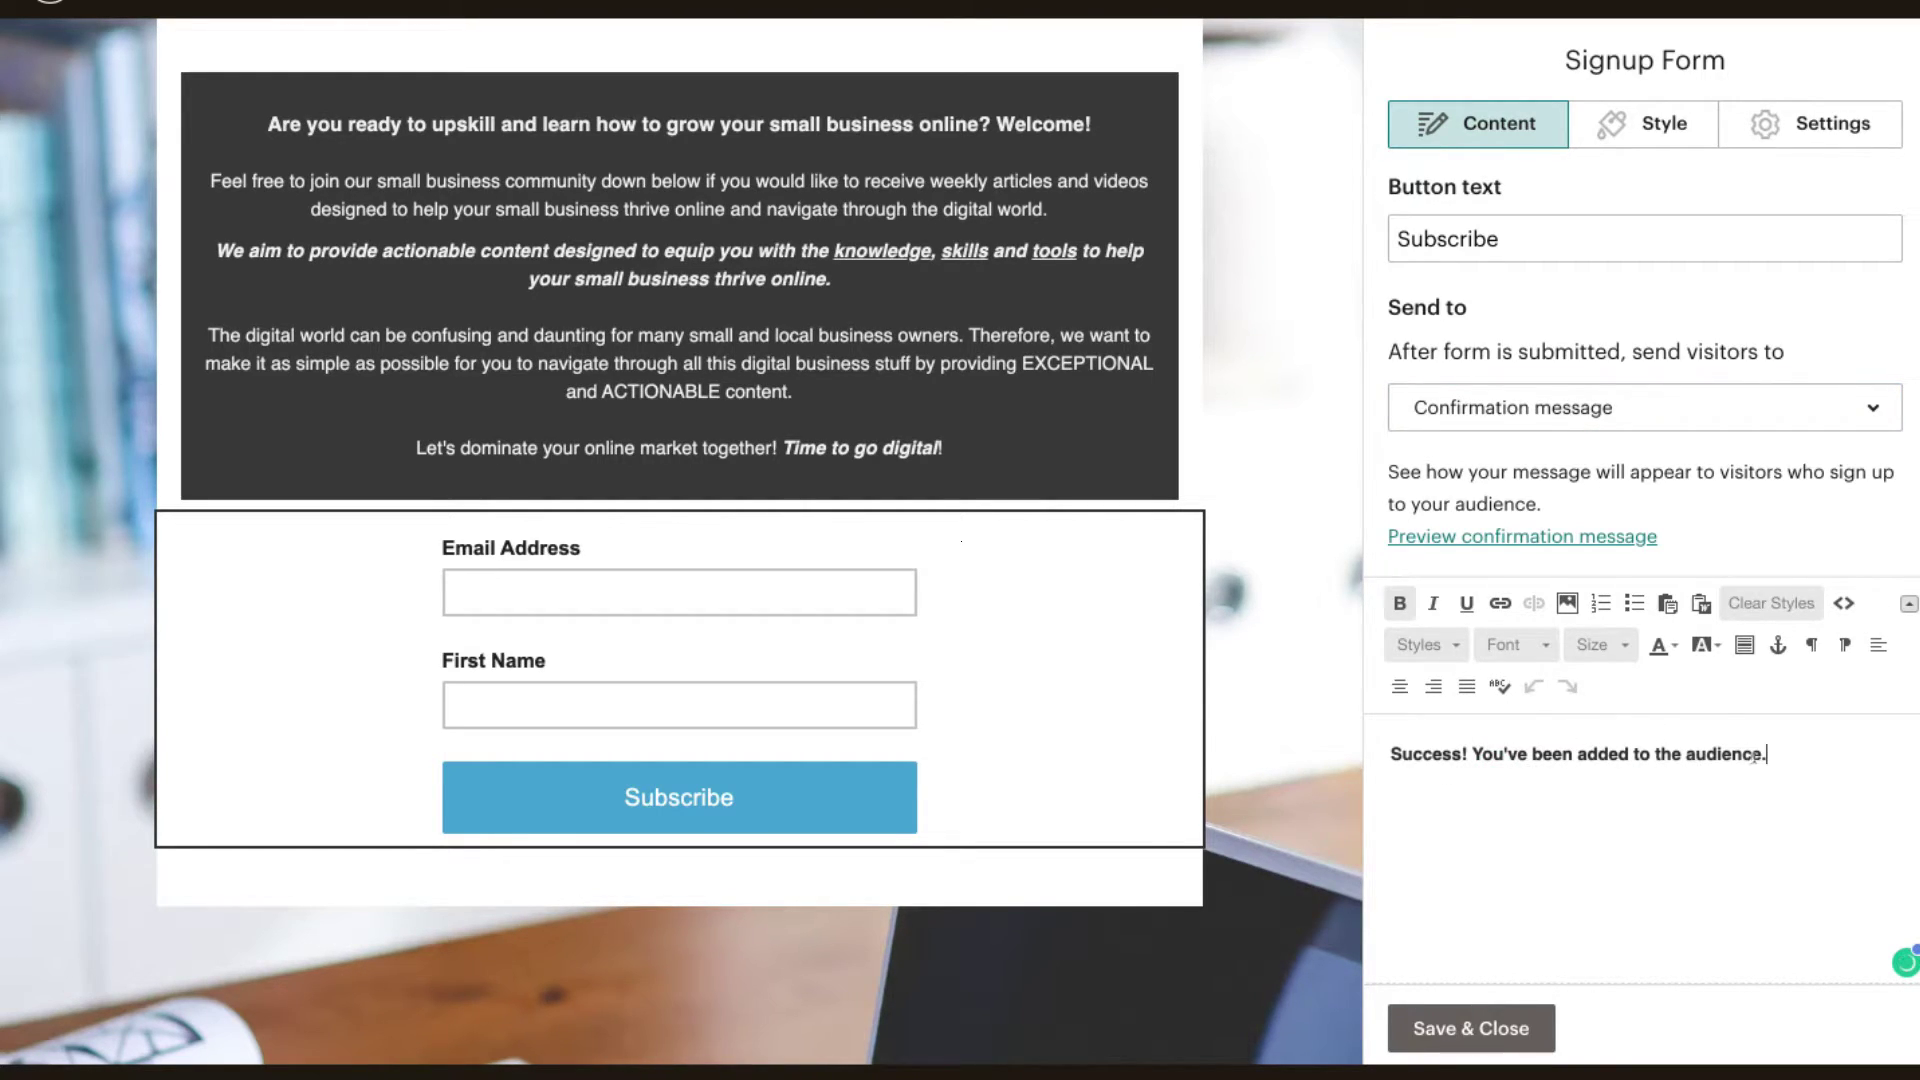
drag(1762, 756, 1677, 756)
text(our small business community)
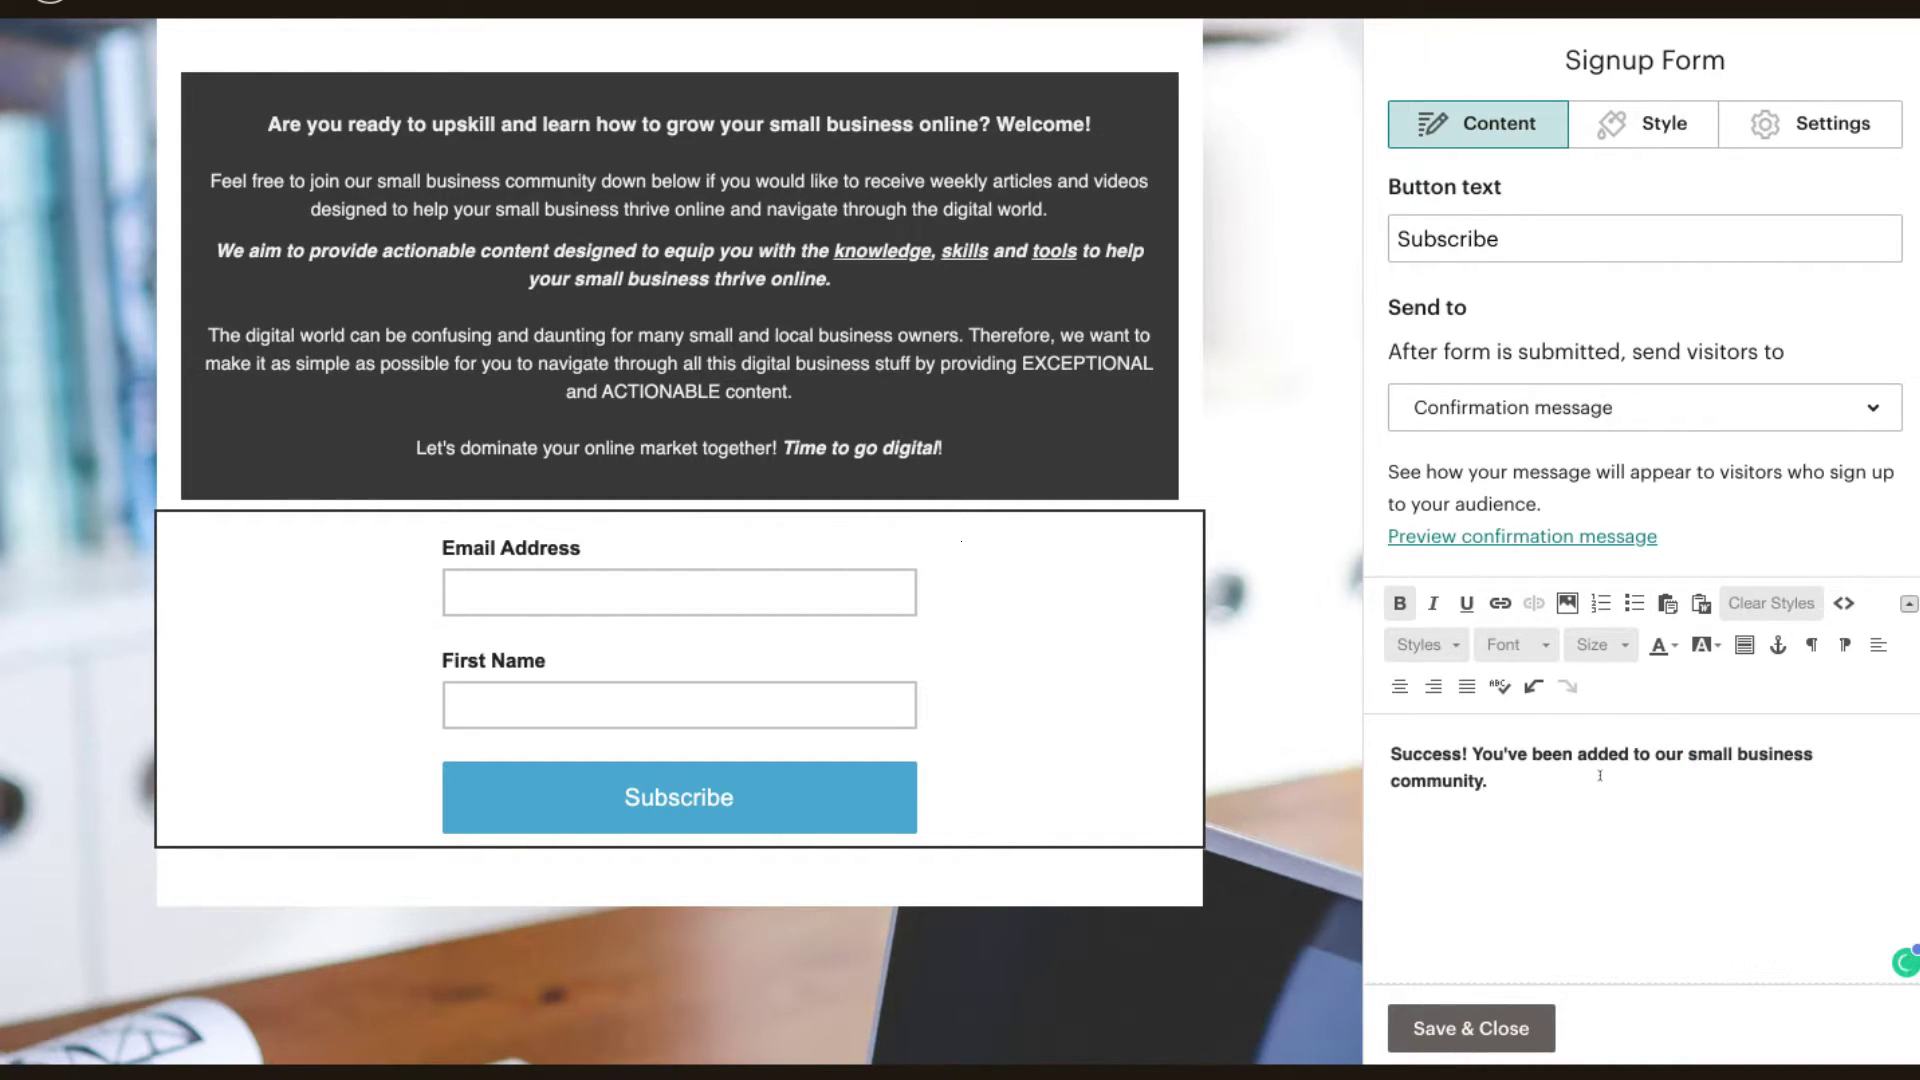
click(1440, 1030)
Step: Place a Divider block below the Subscribe button and save its solid 2px #EAEAEA line
scroll(1041, 695, up, 2)
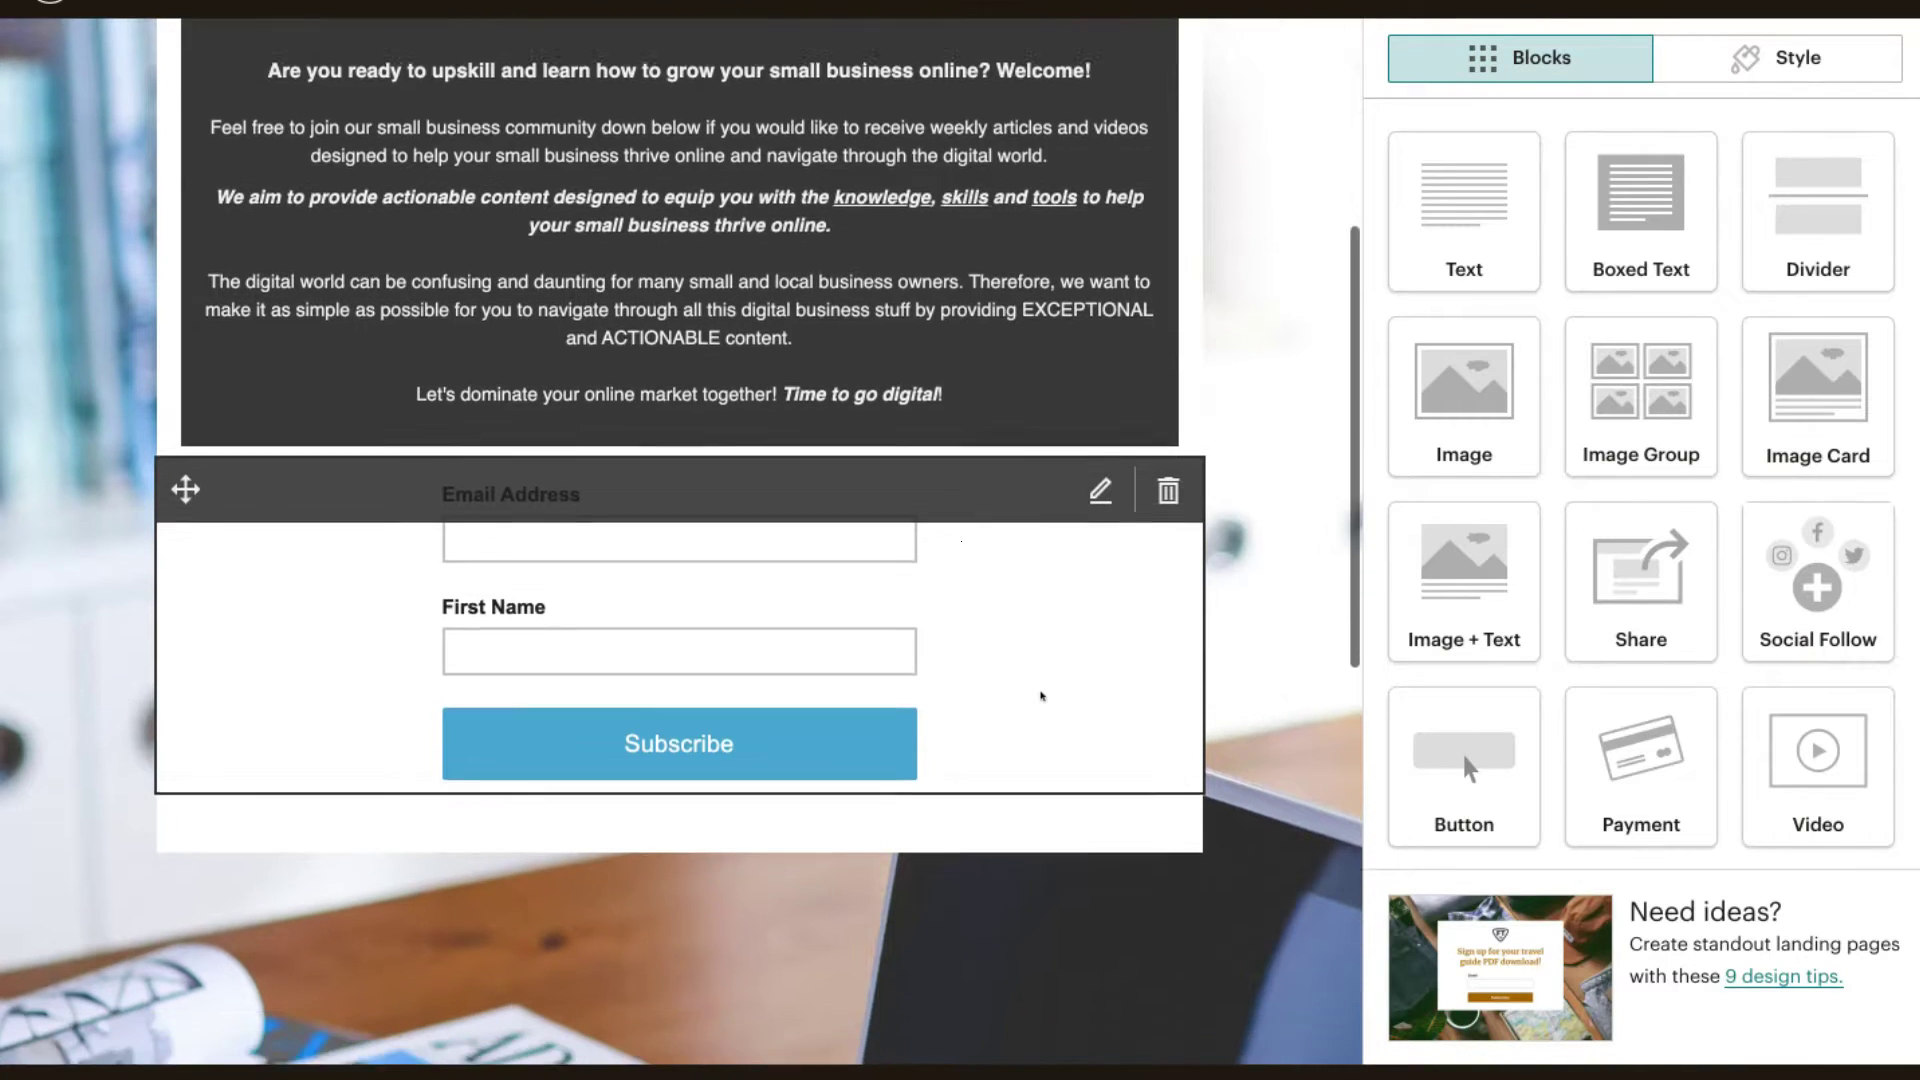
scroll(1041, 695, up, 2)
scroll(812, 152, down, 7)
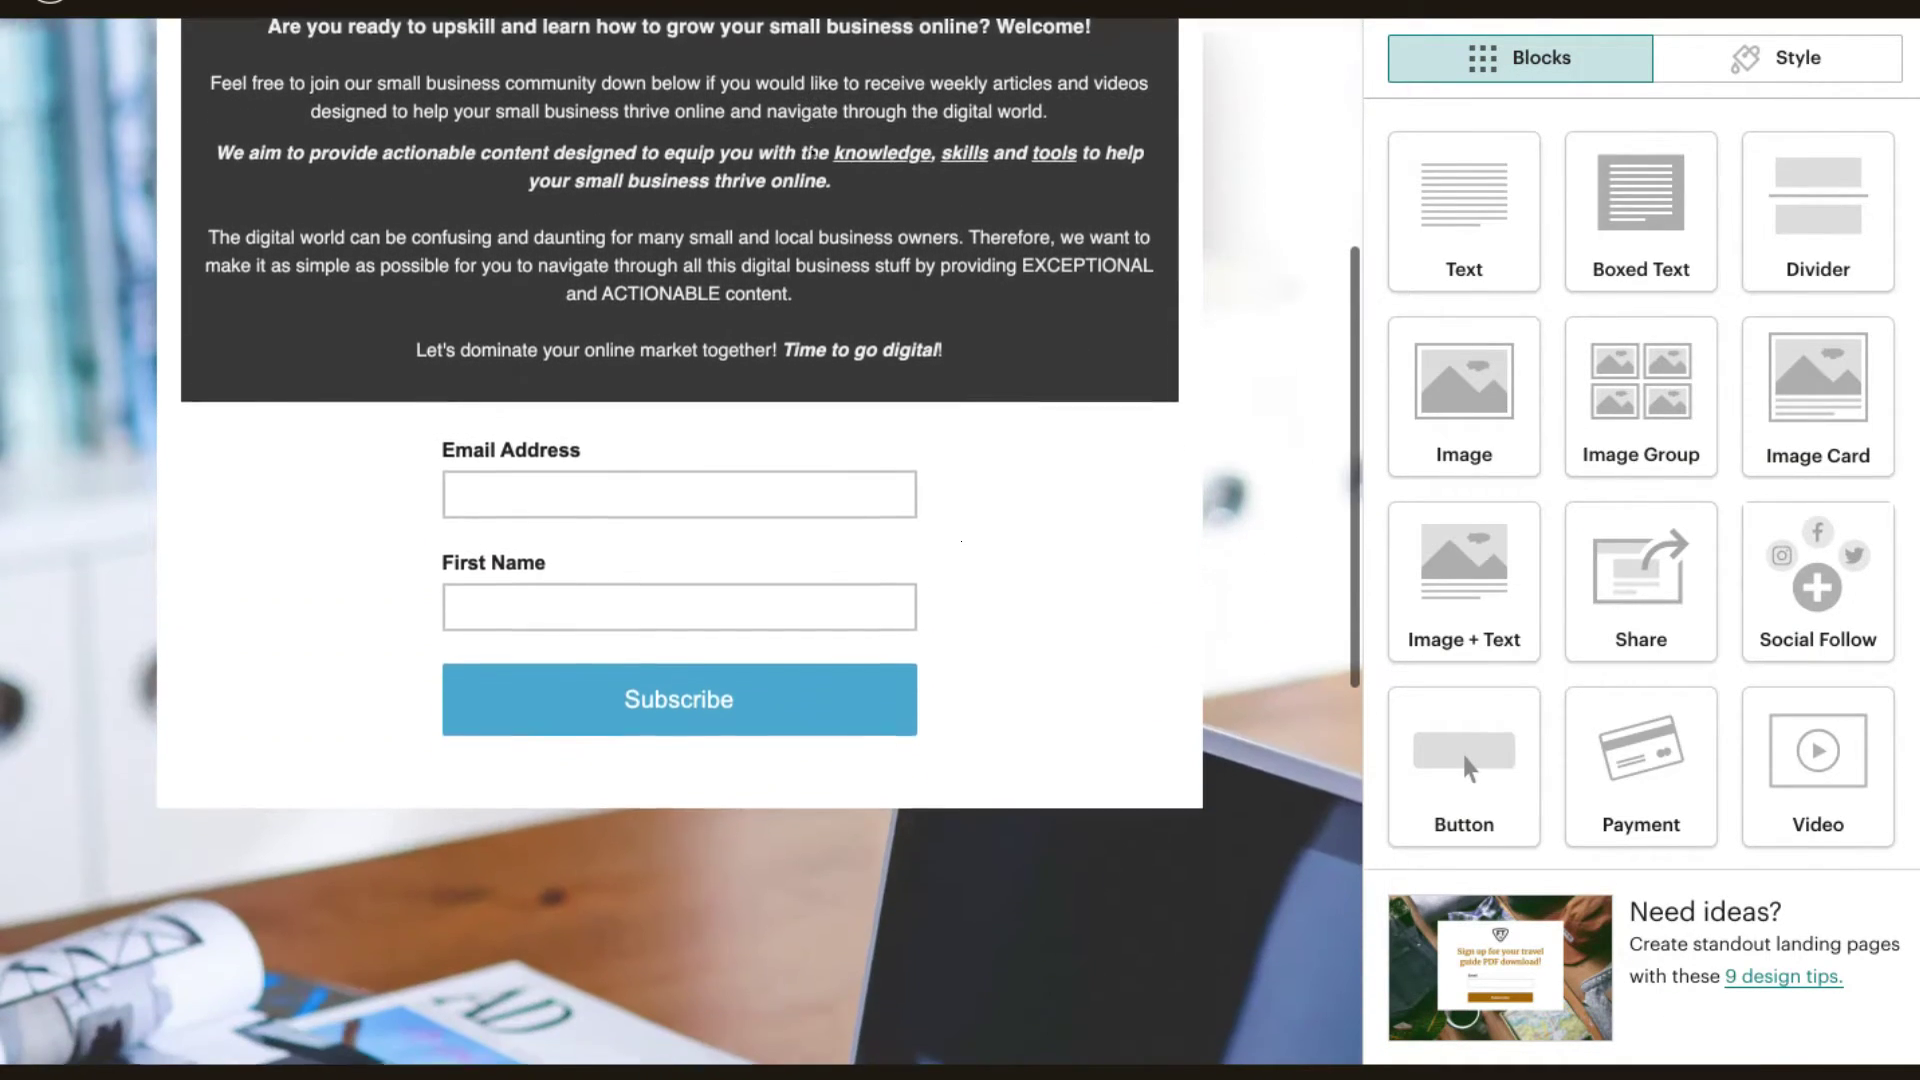
scroll(760, 602, down, 1)
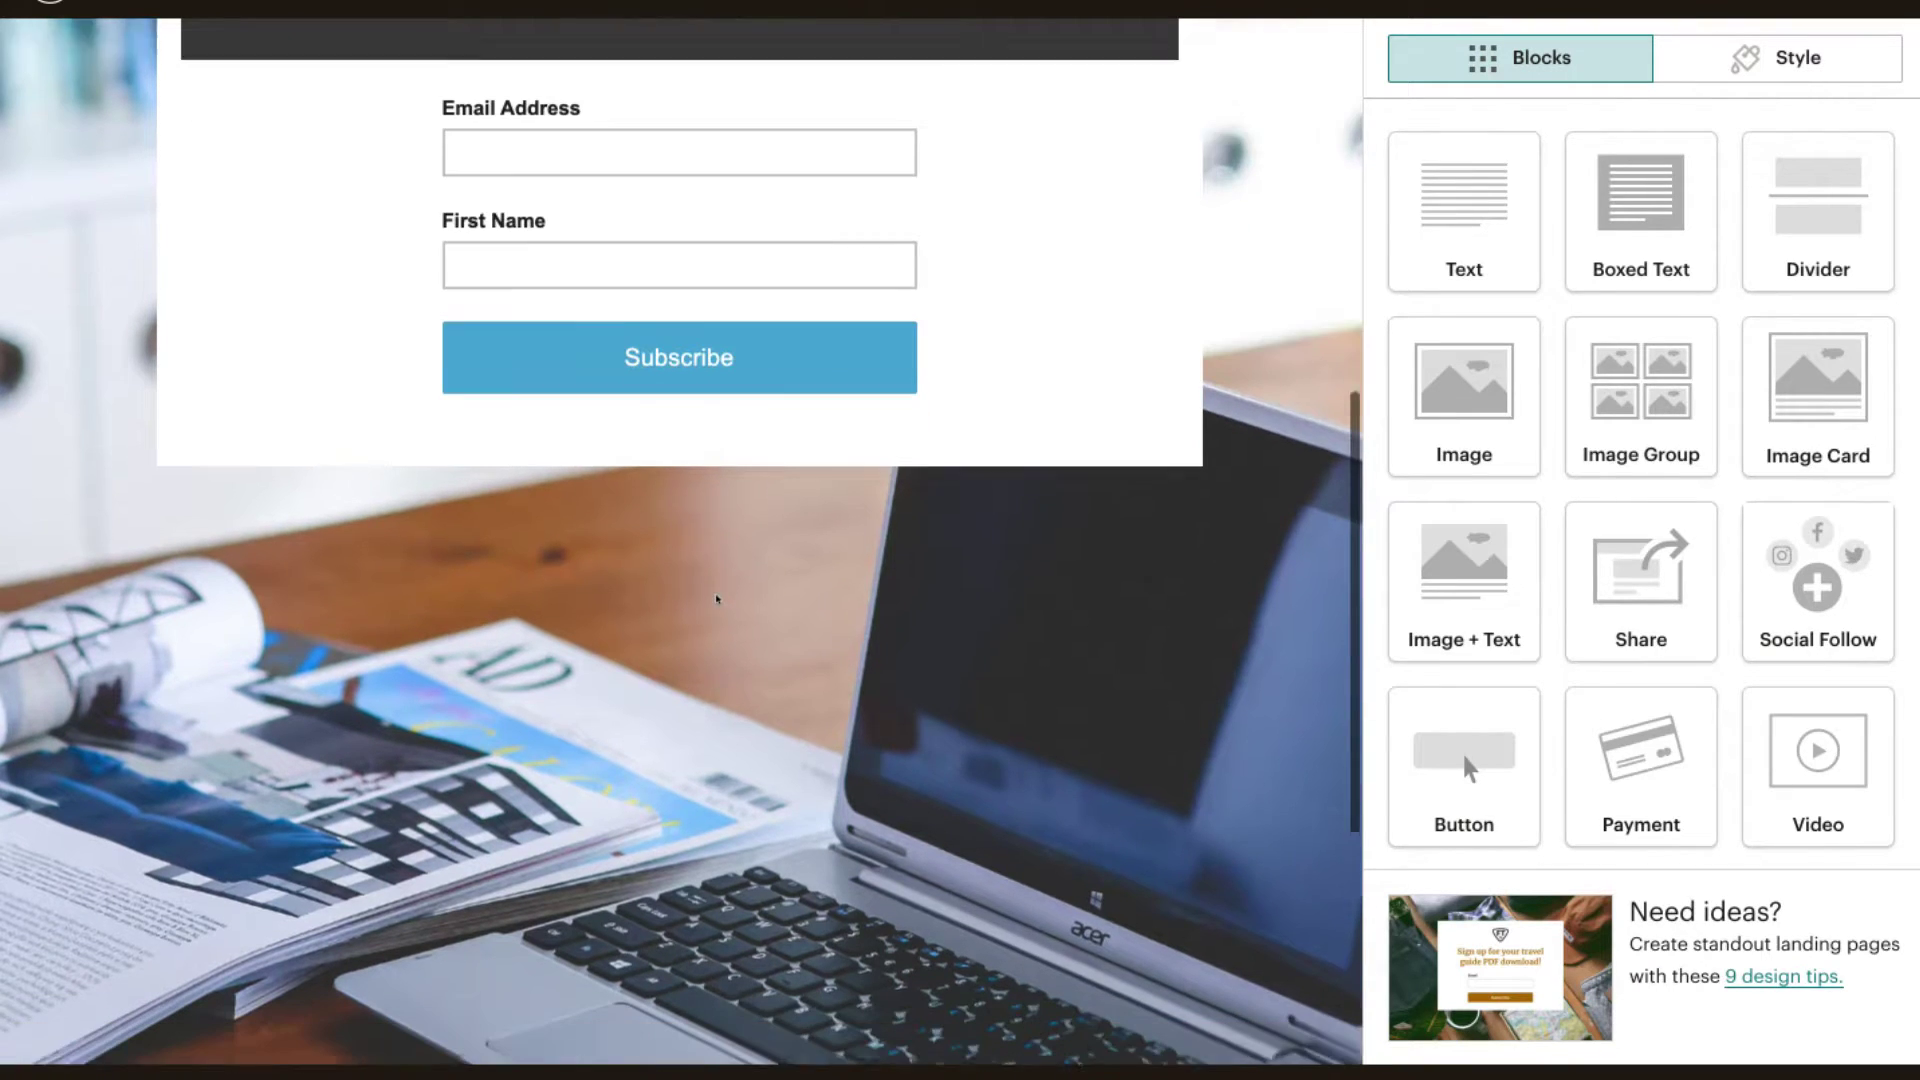
scroll(720, 646, up, 1)
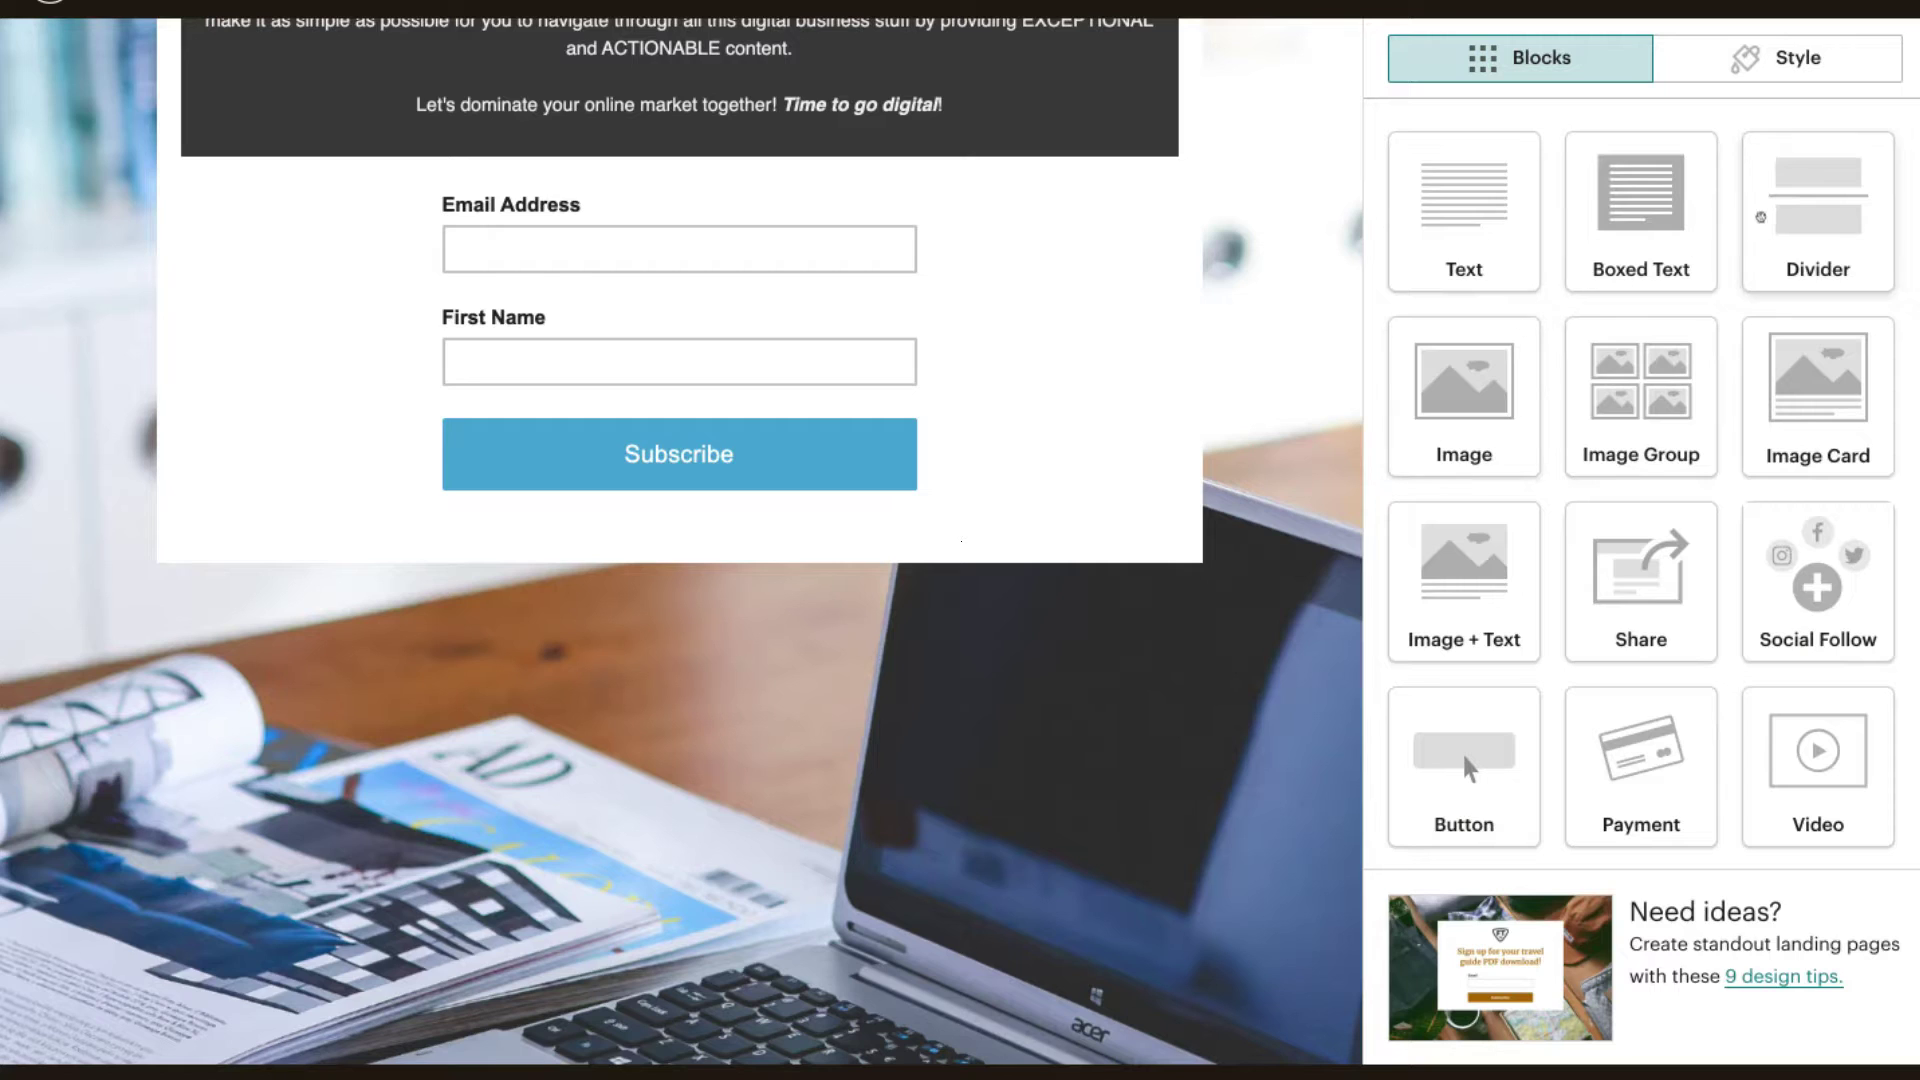
drag(1782, 210, 719, 520)
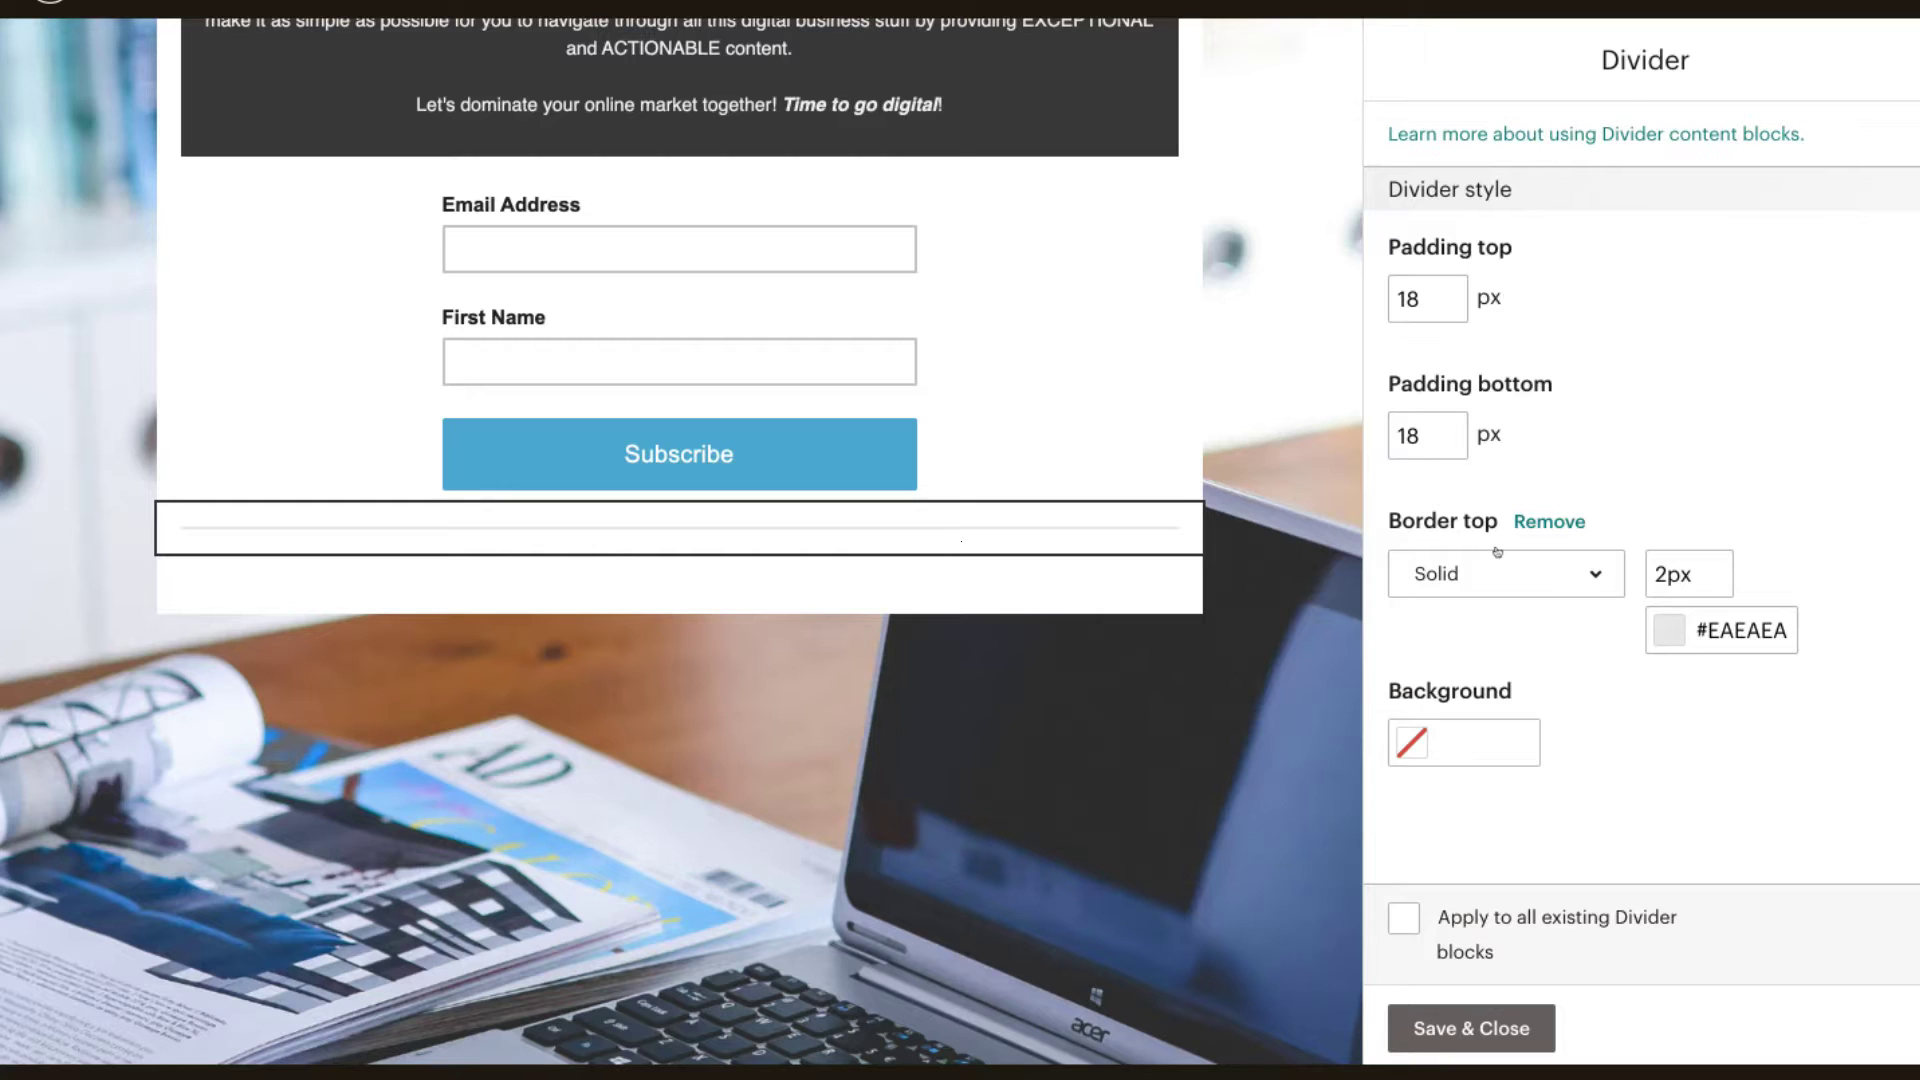
click(1472, 1028)
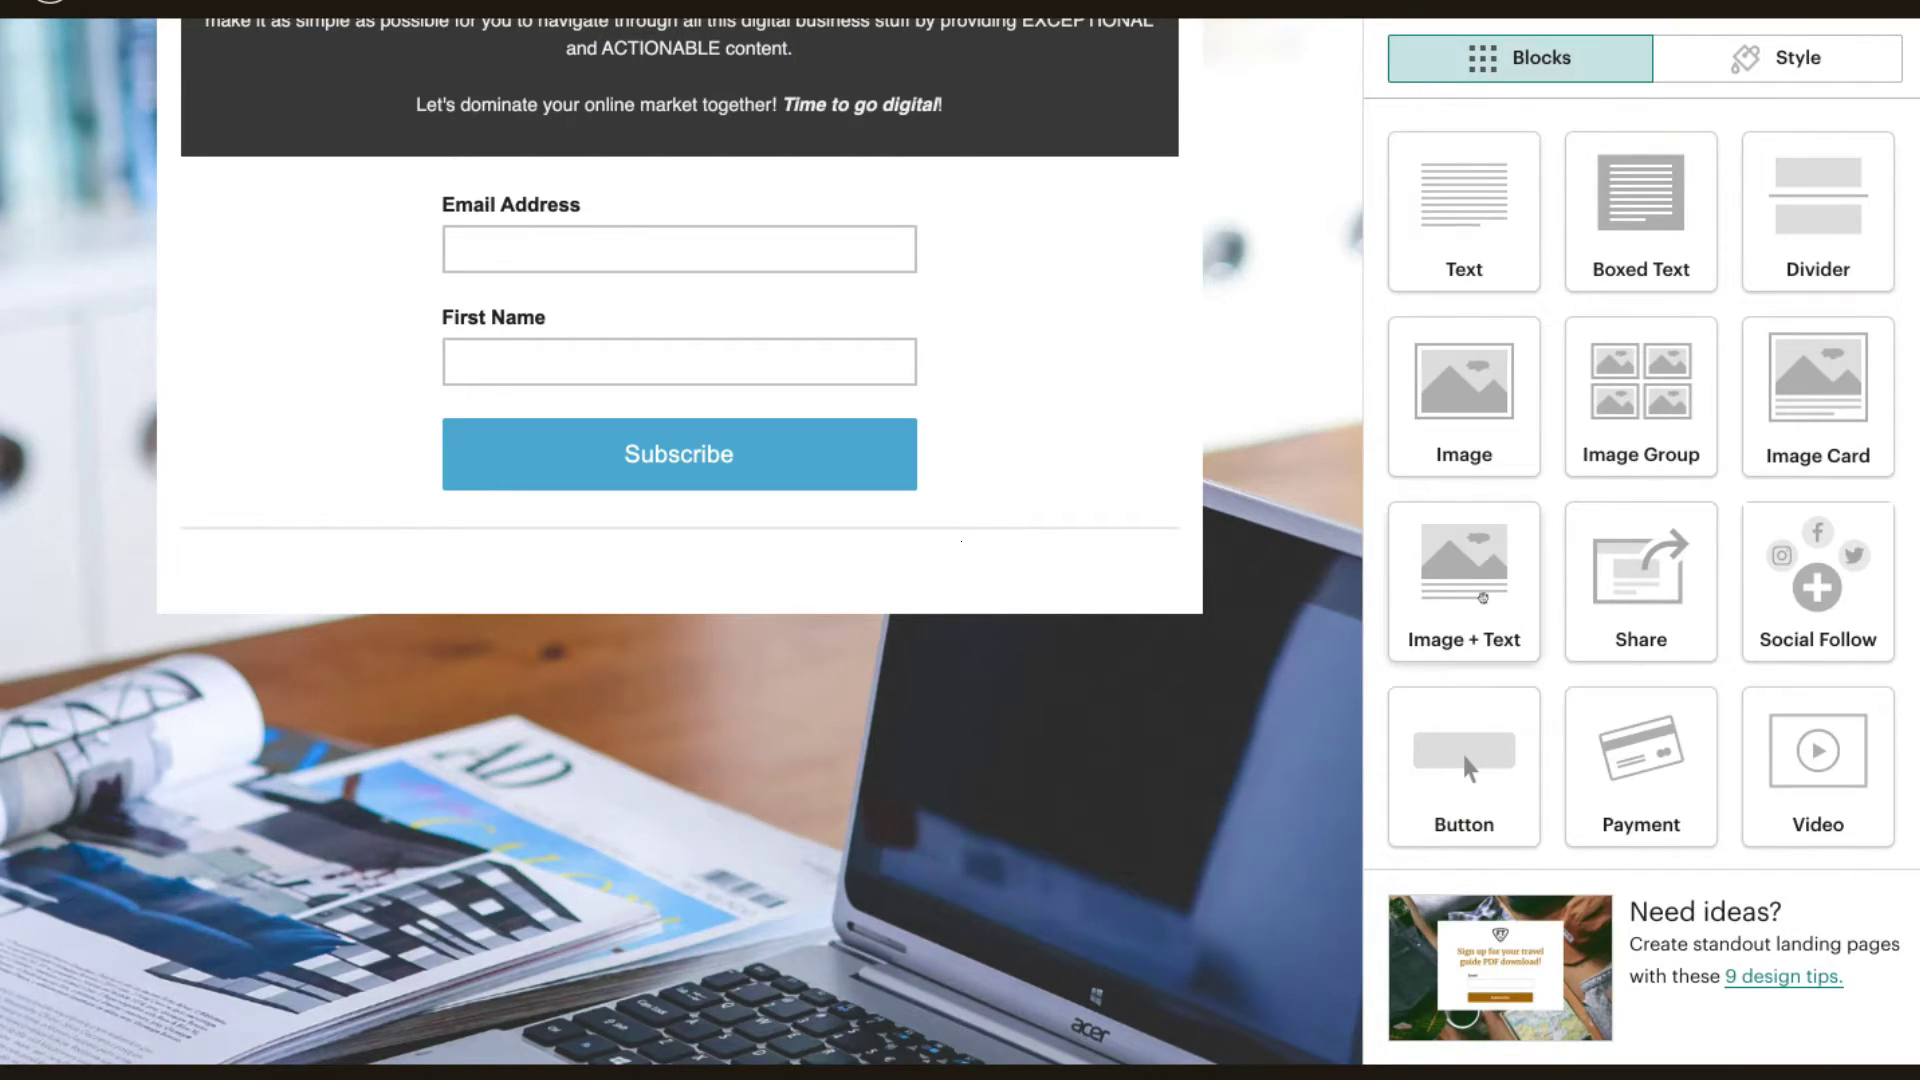
Step: Drop an Image block beneath the divider and bring up Content Studio to choose its picture
drag(1464, 396, 678, 580)
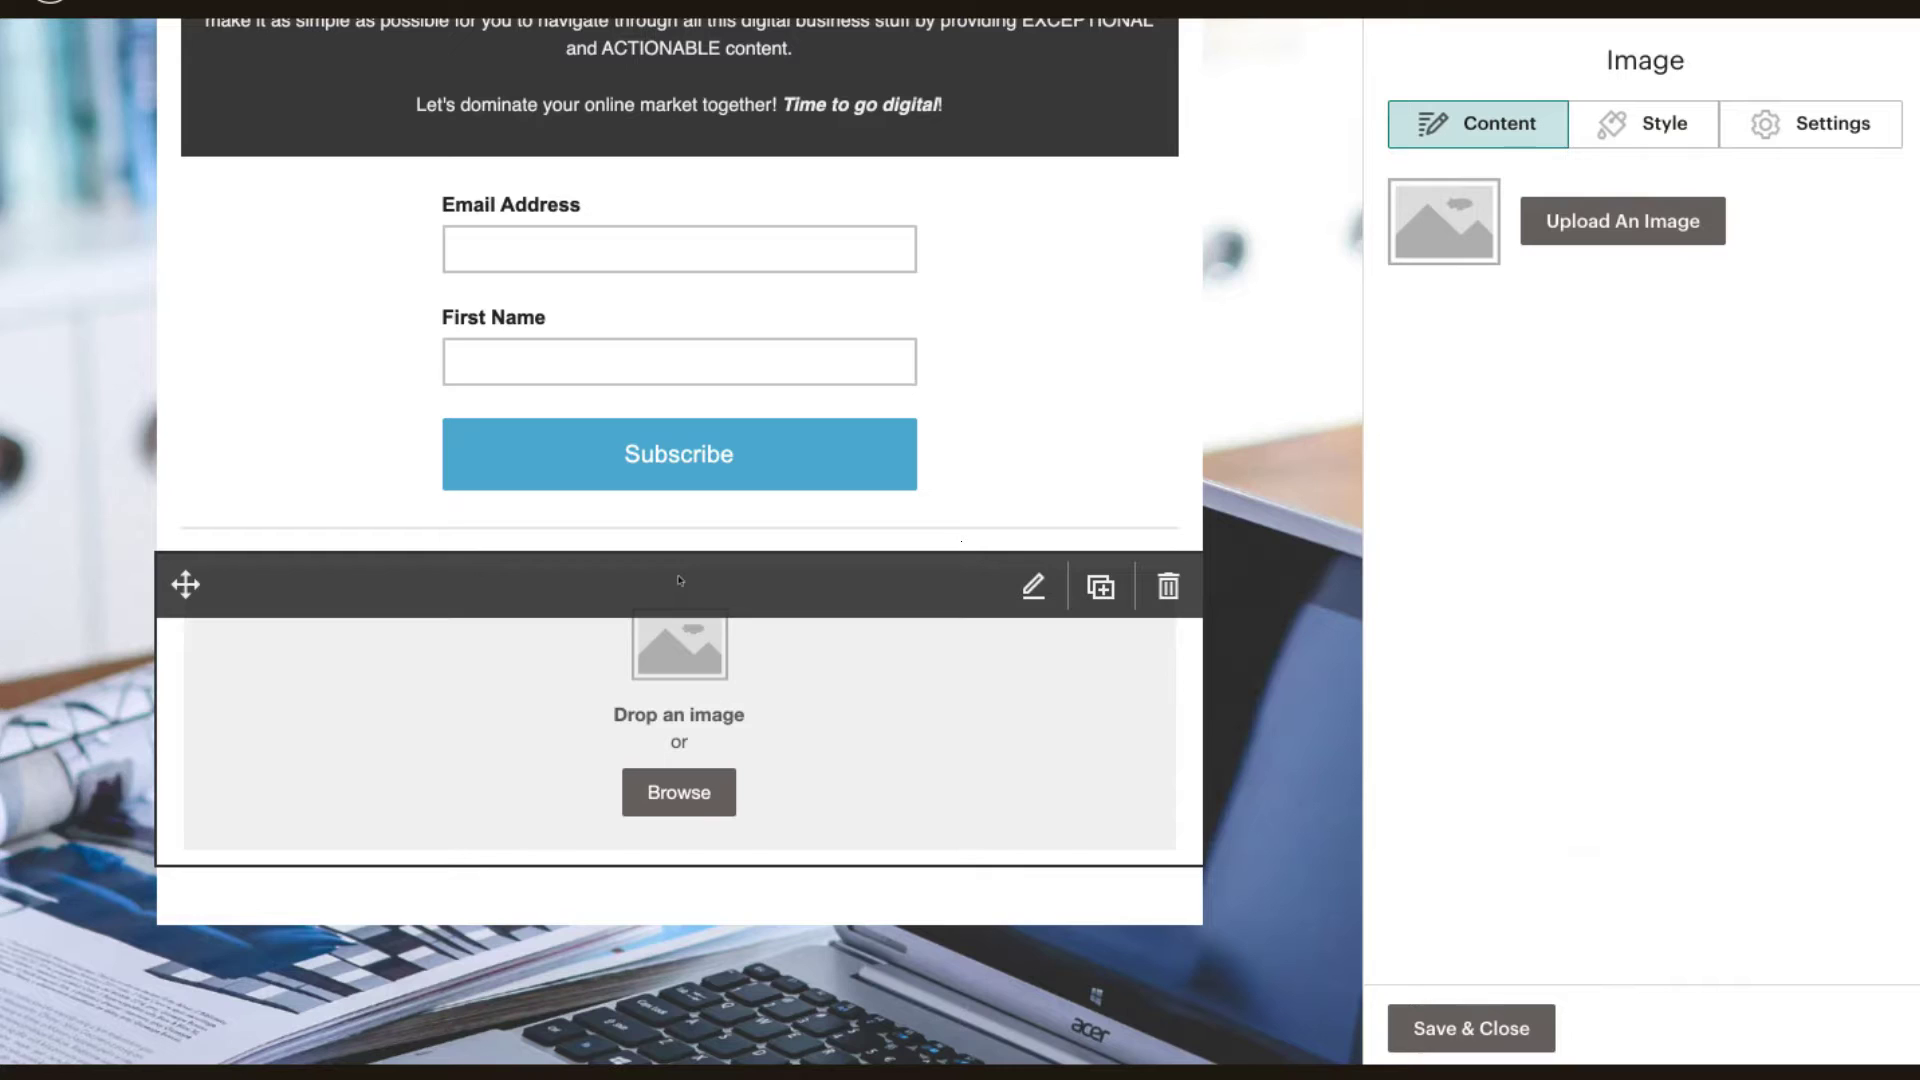
click(1637, 220)
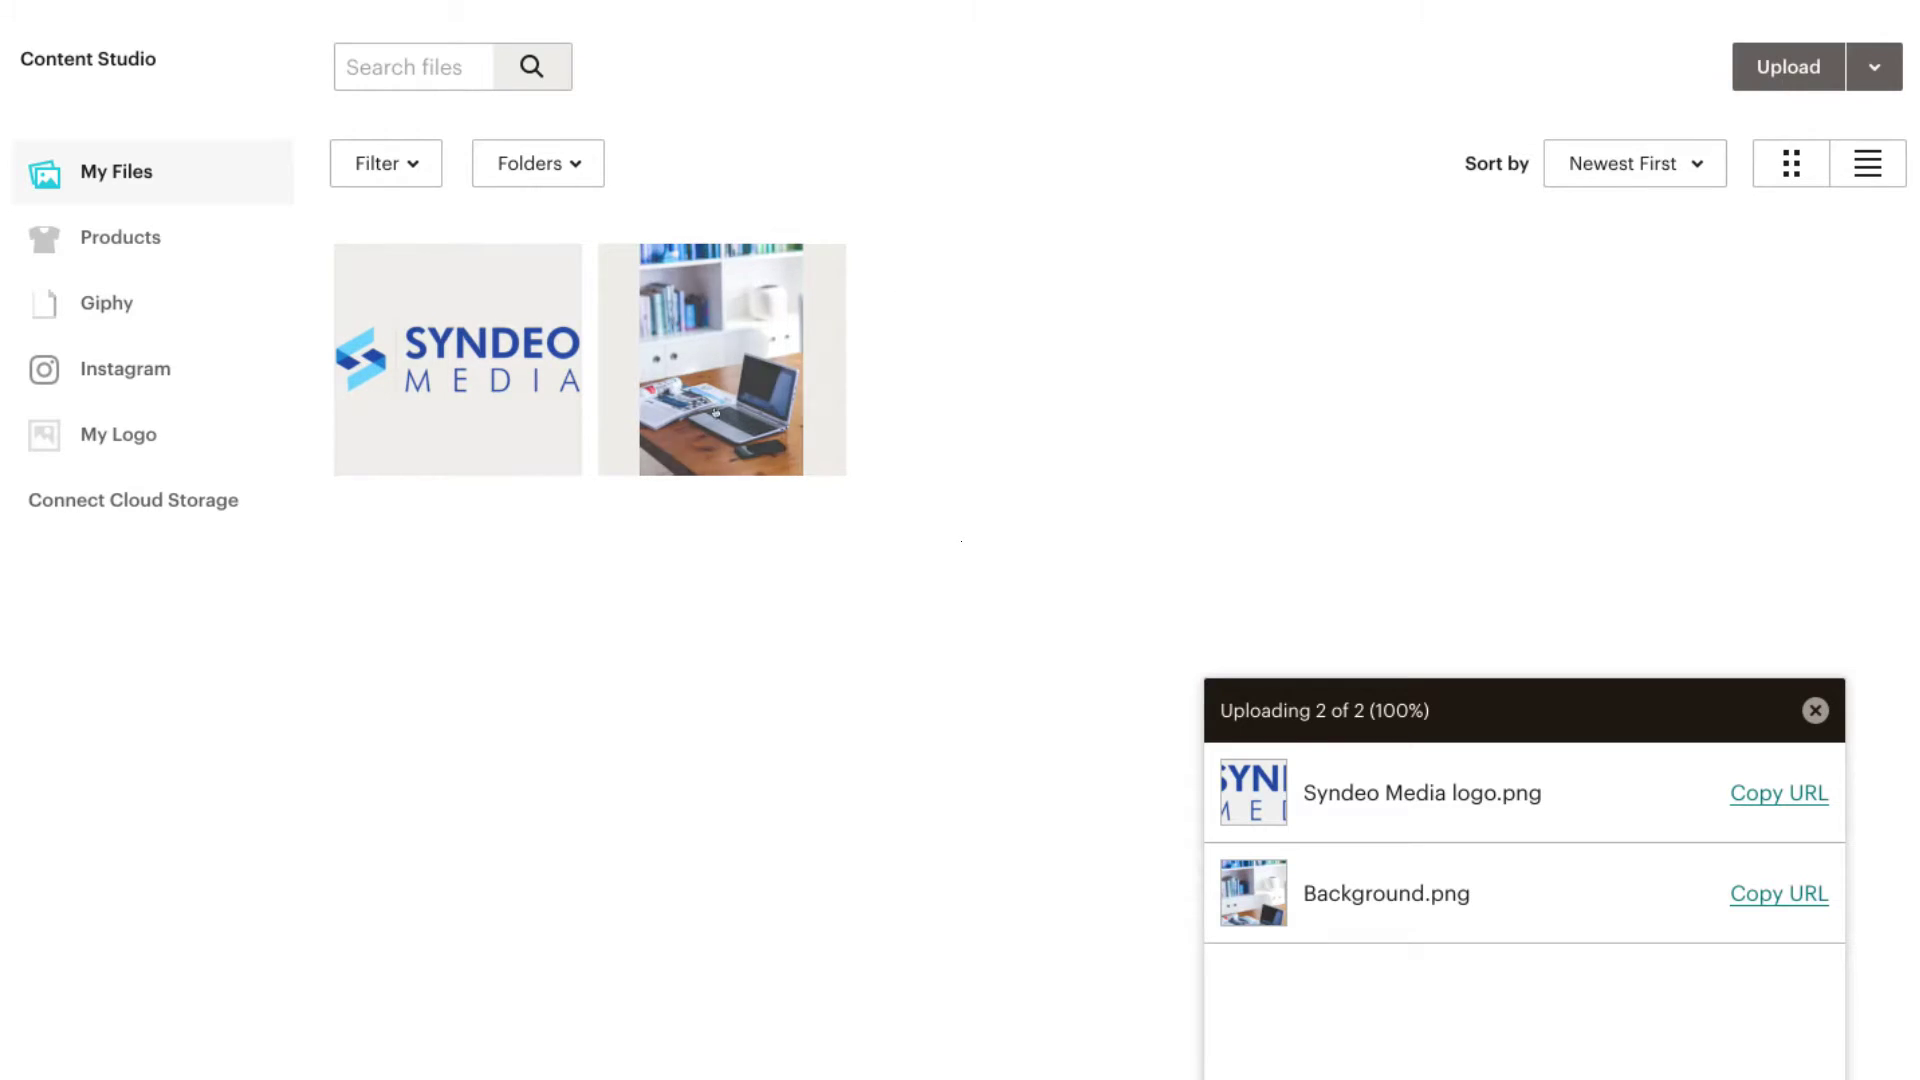
Step: Upload the headshot photo in Content Studio and insert it into the new image block
click(1768, 64)
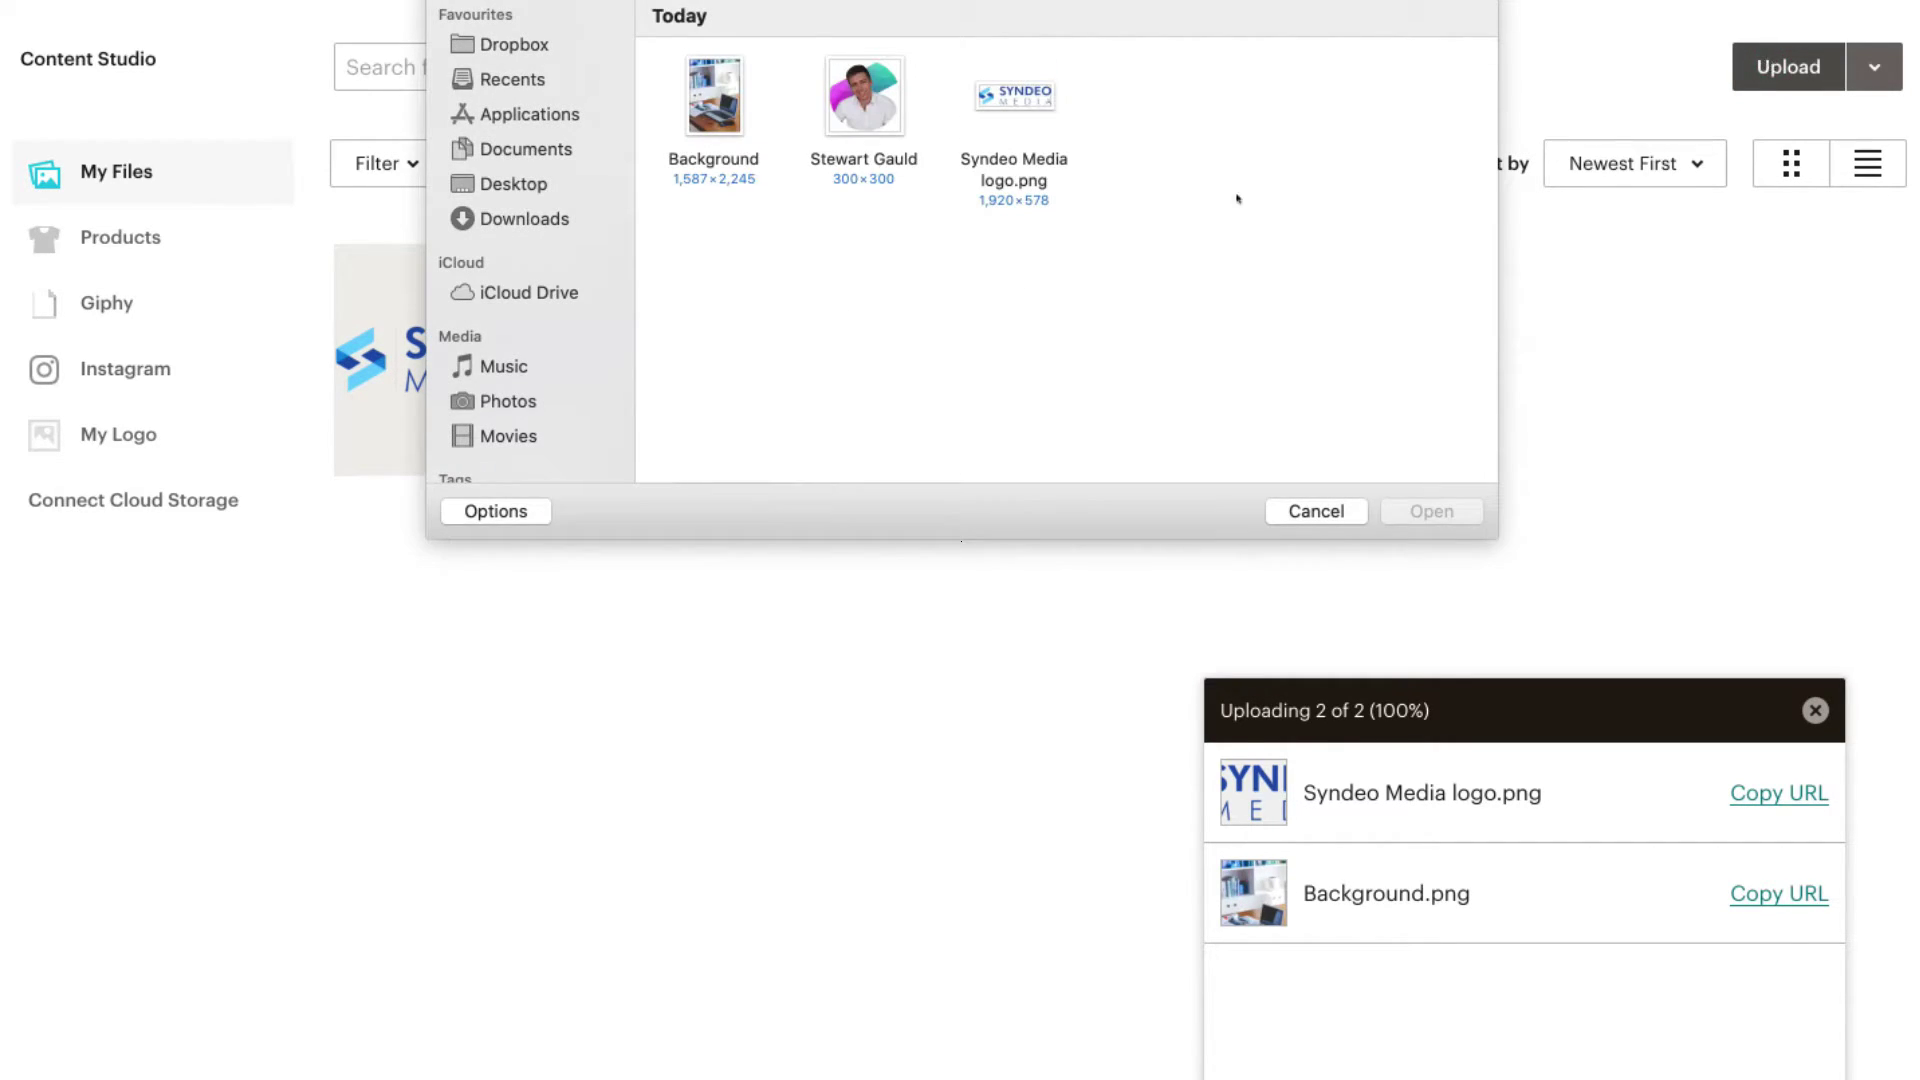
click(875, 112)
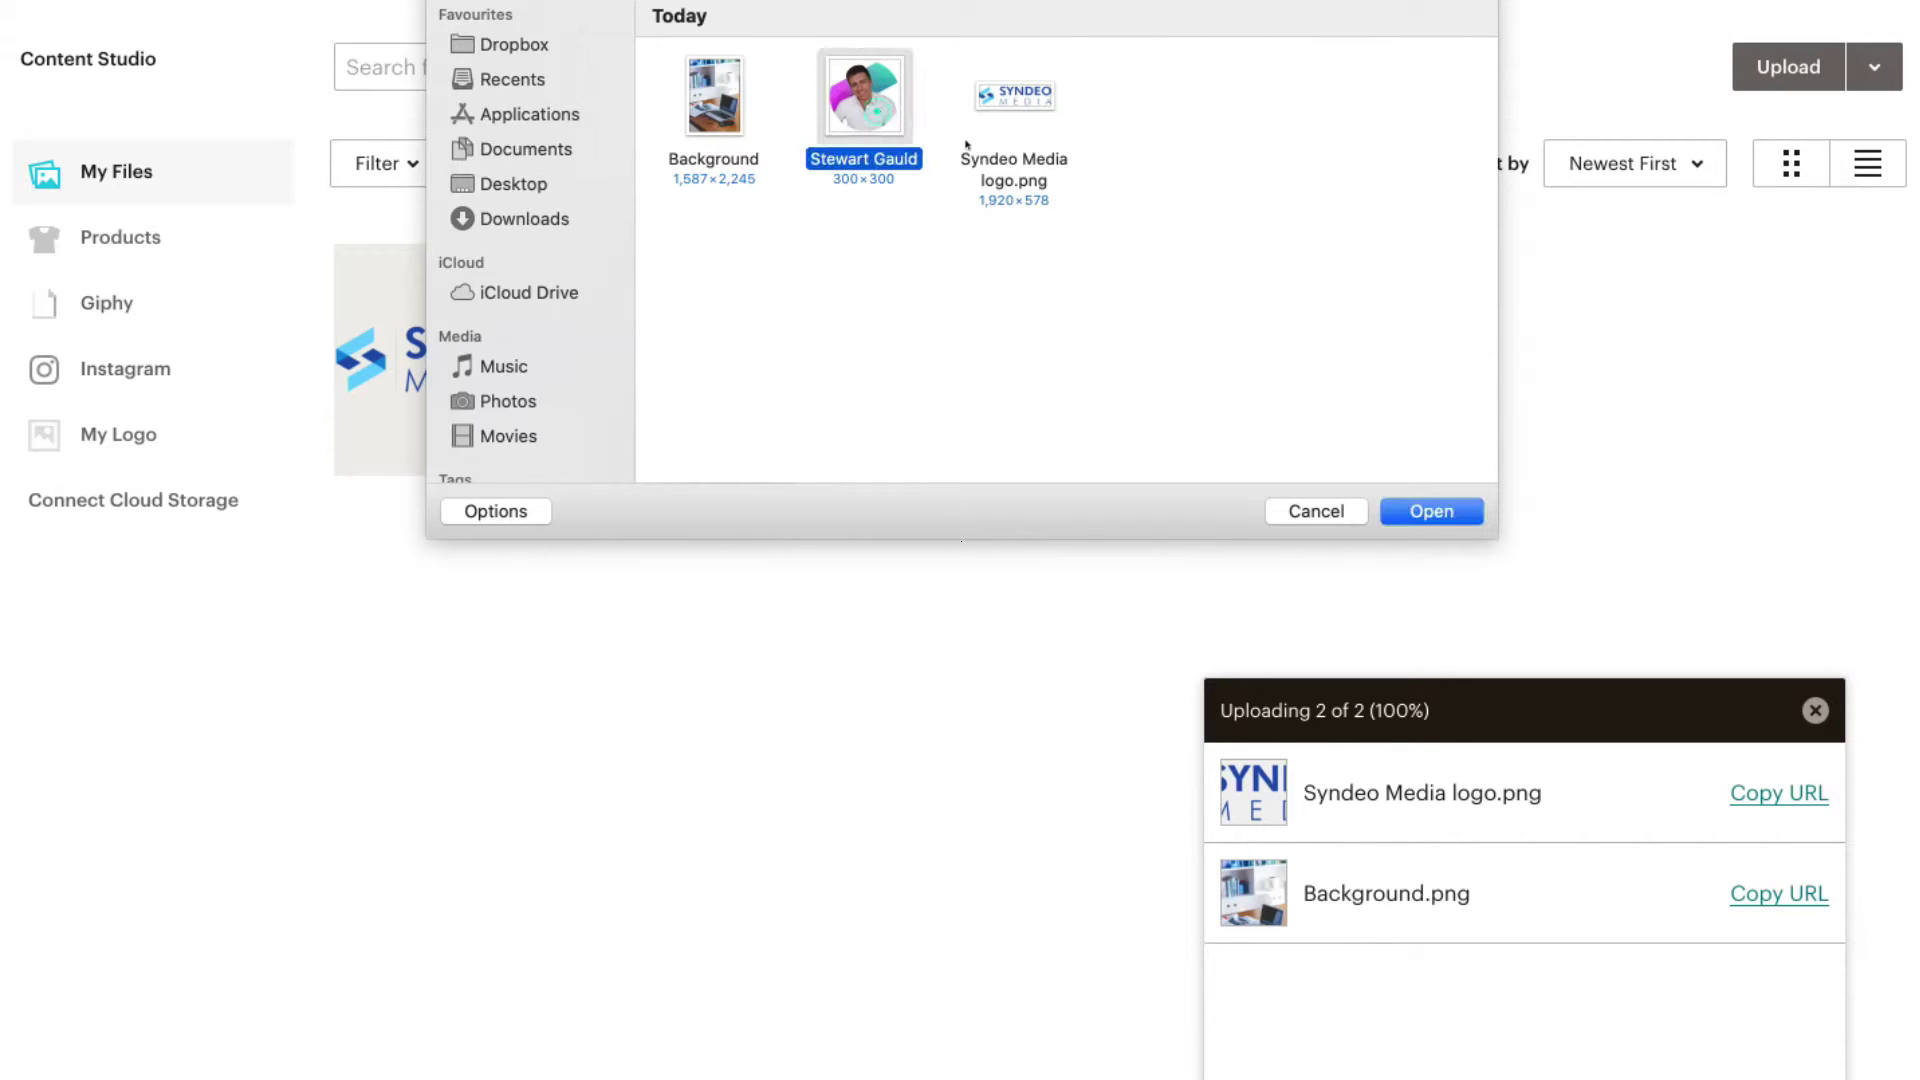
click(1432, 515)
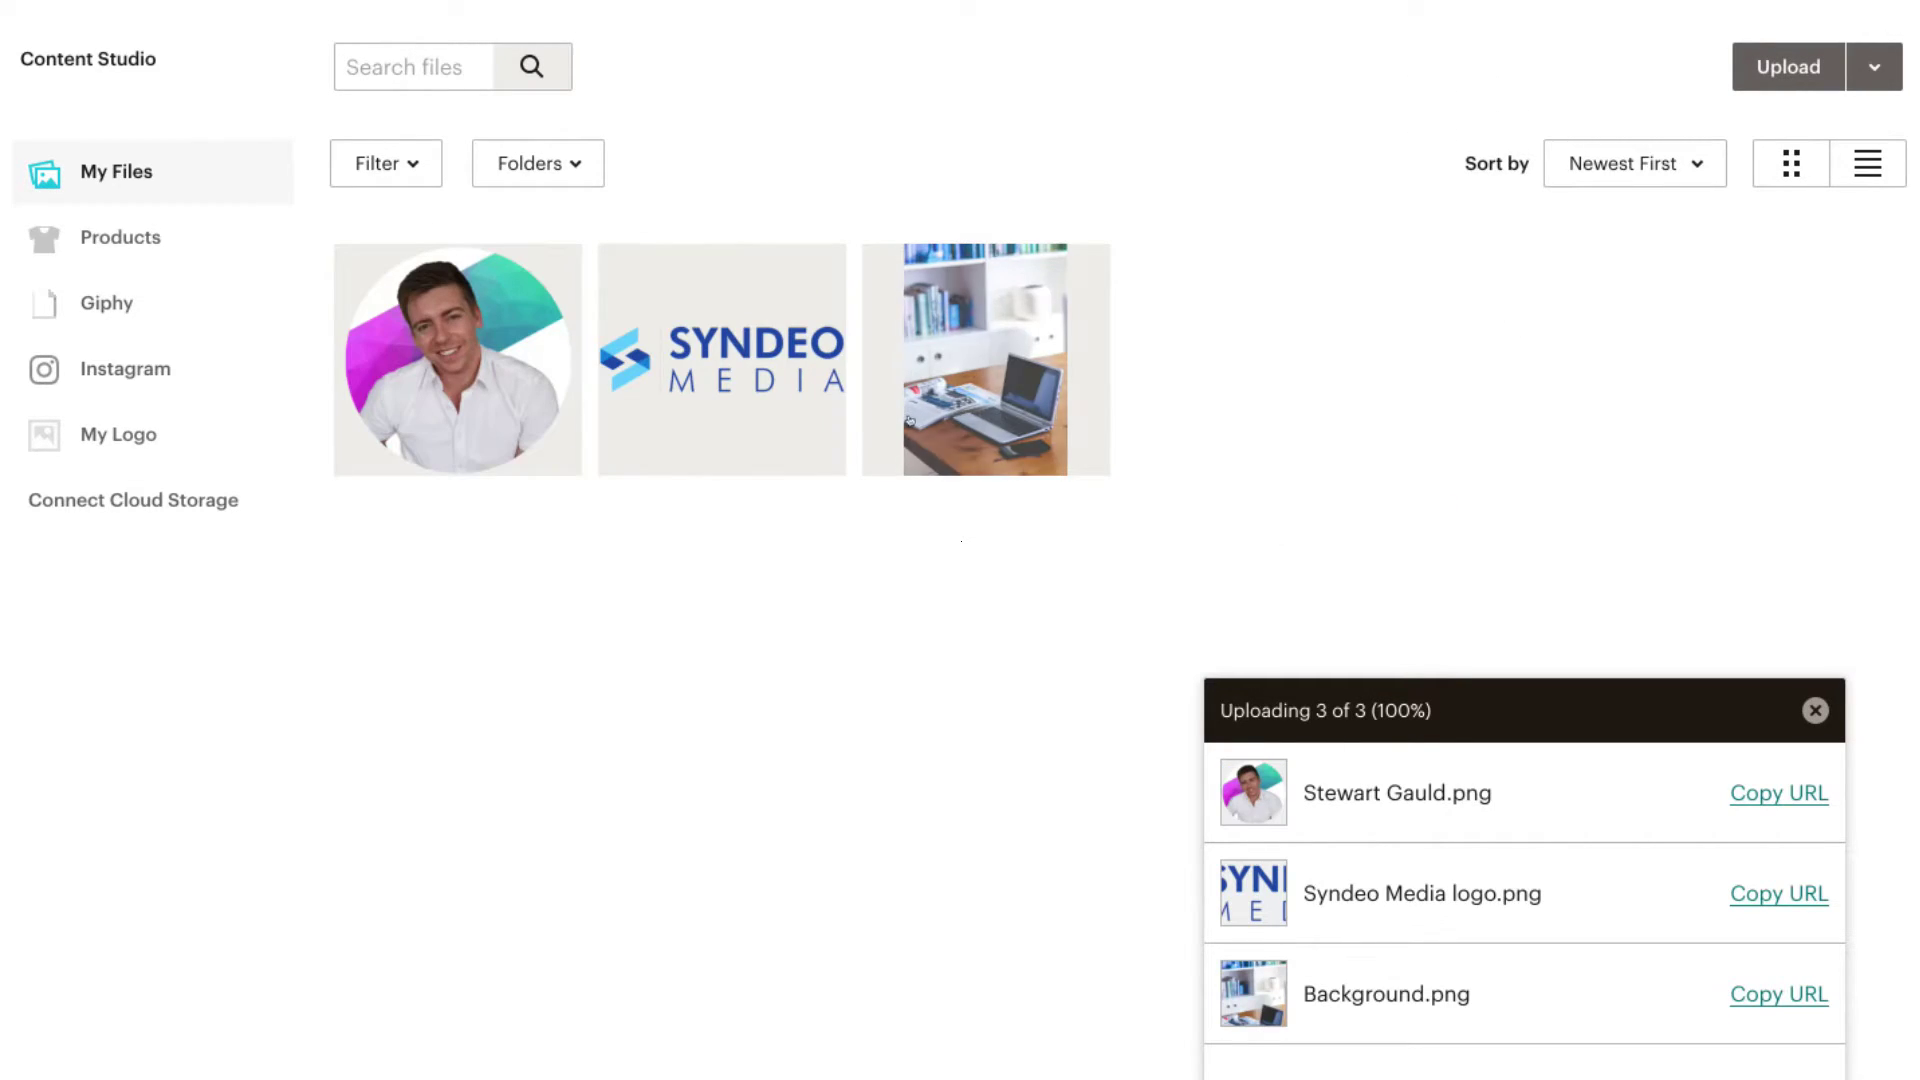
click(490, 358)
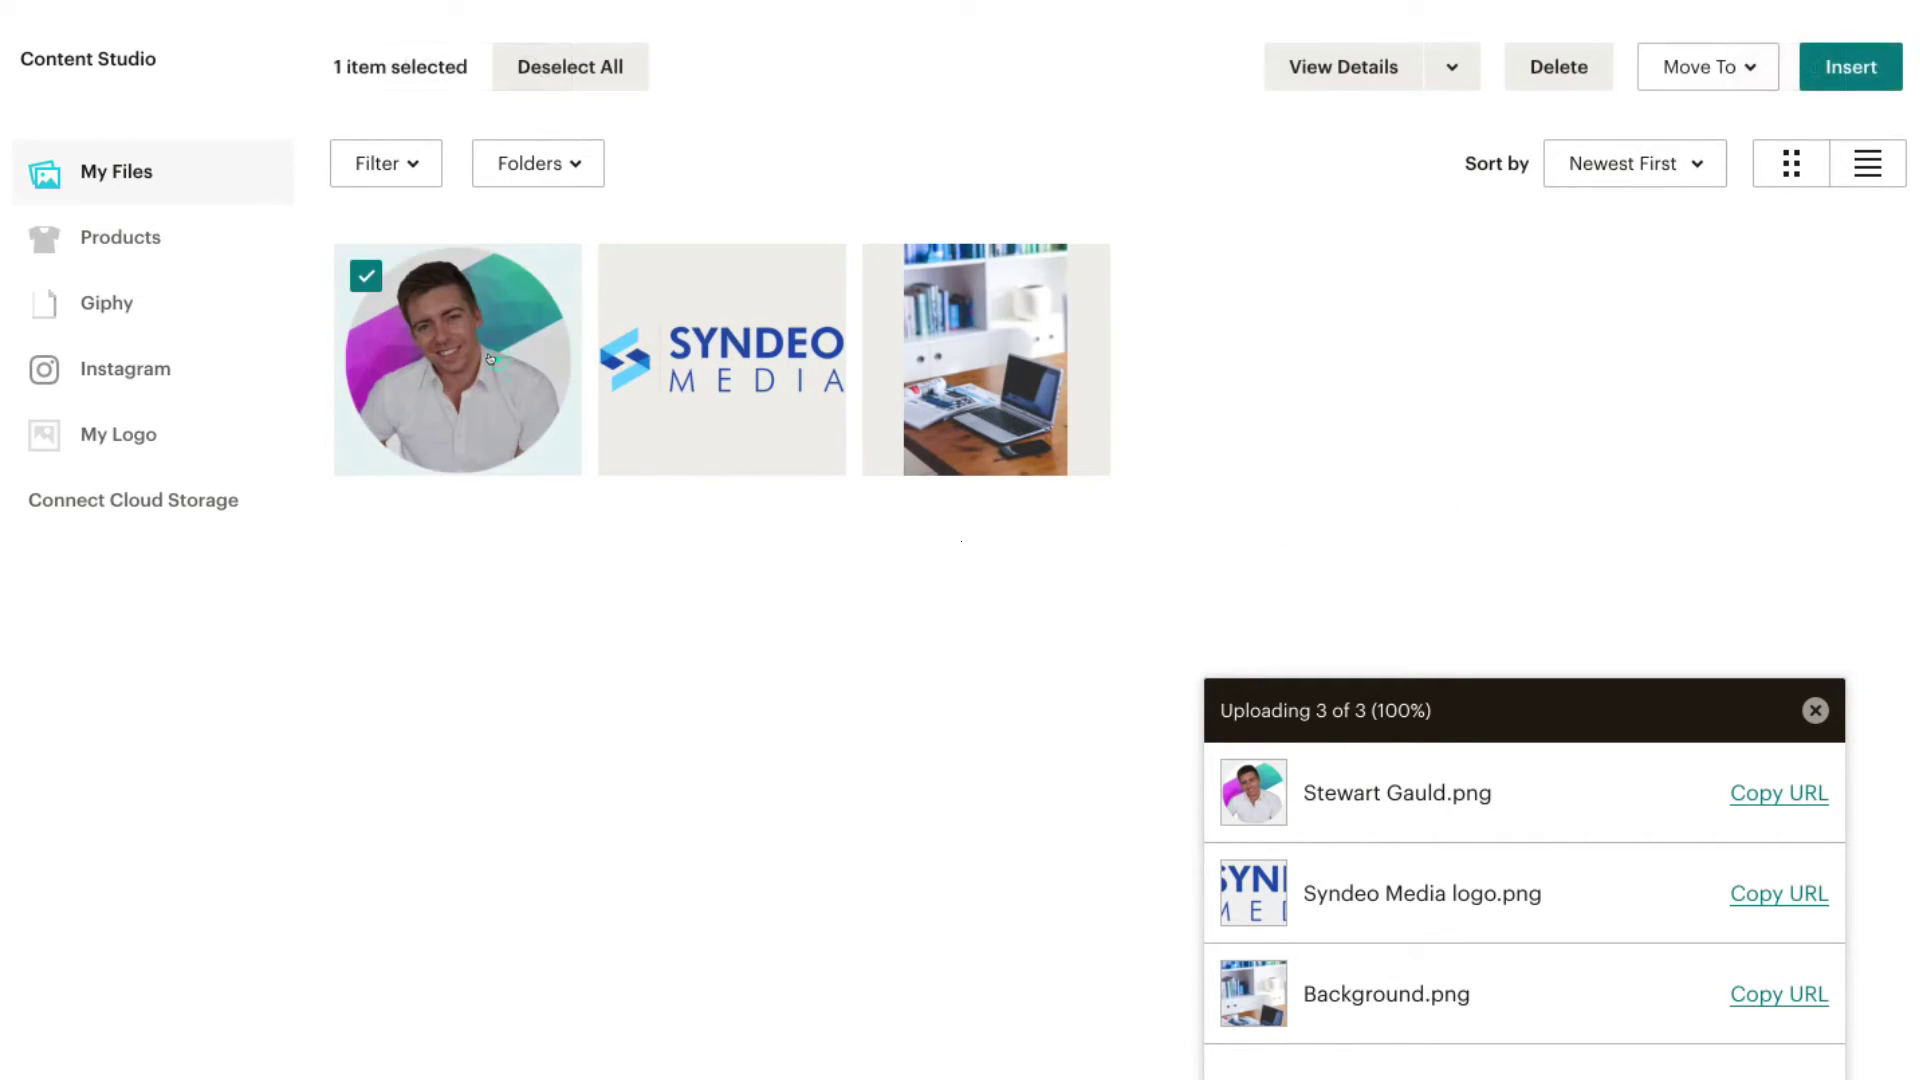
click(1848, 70)
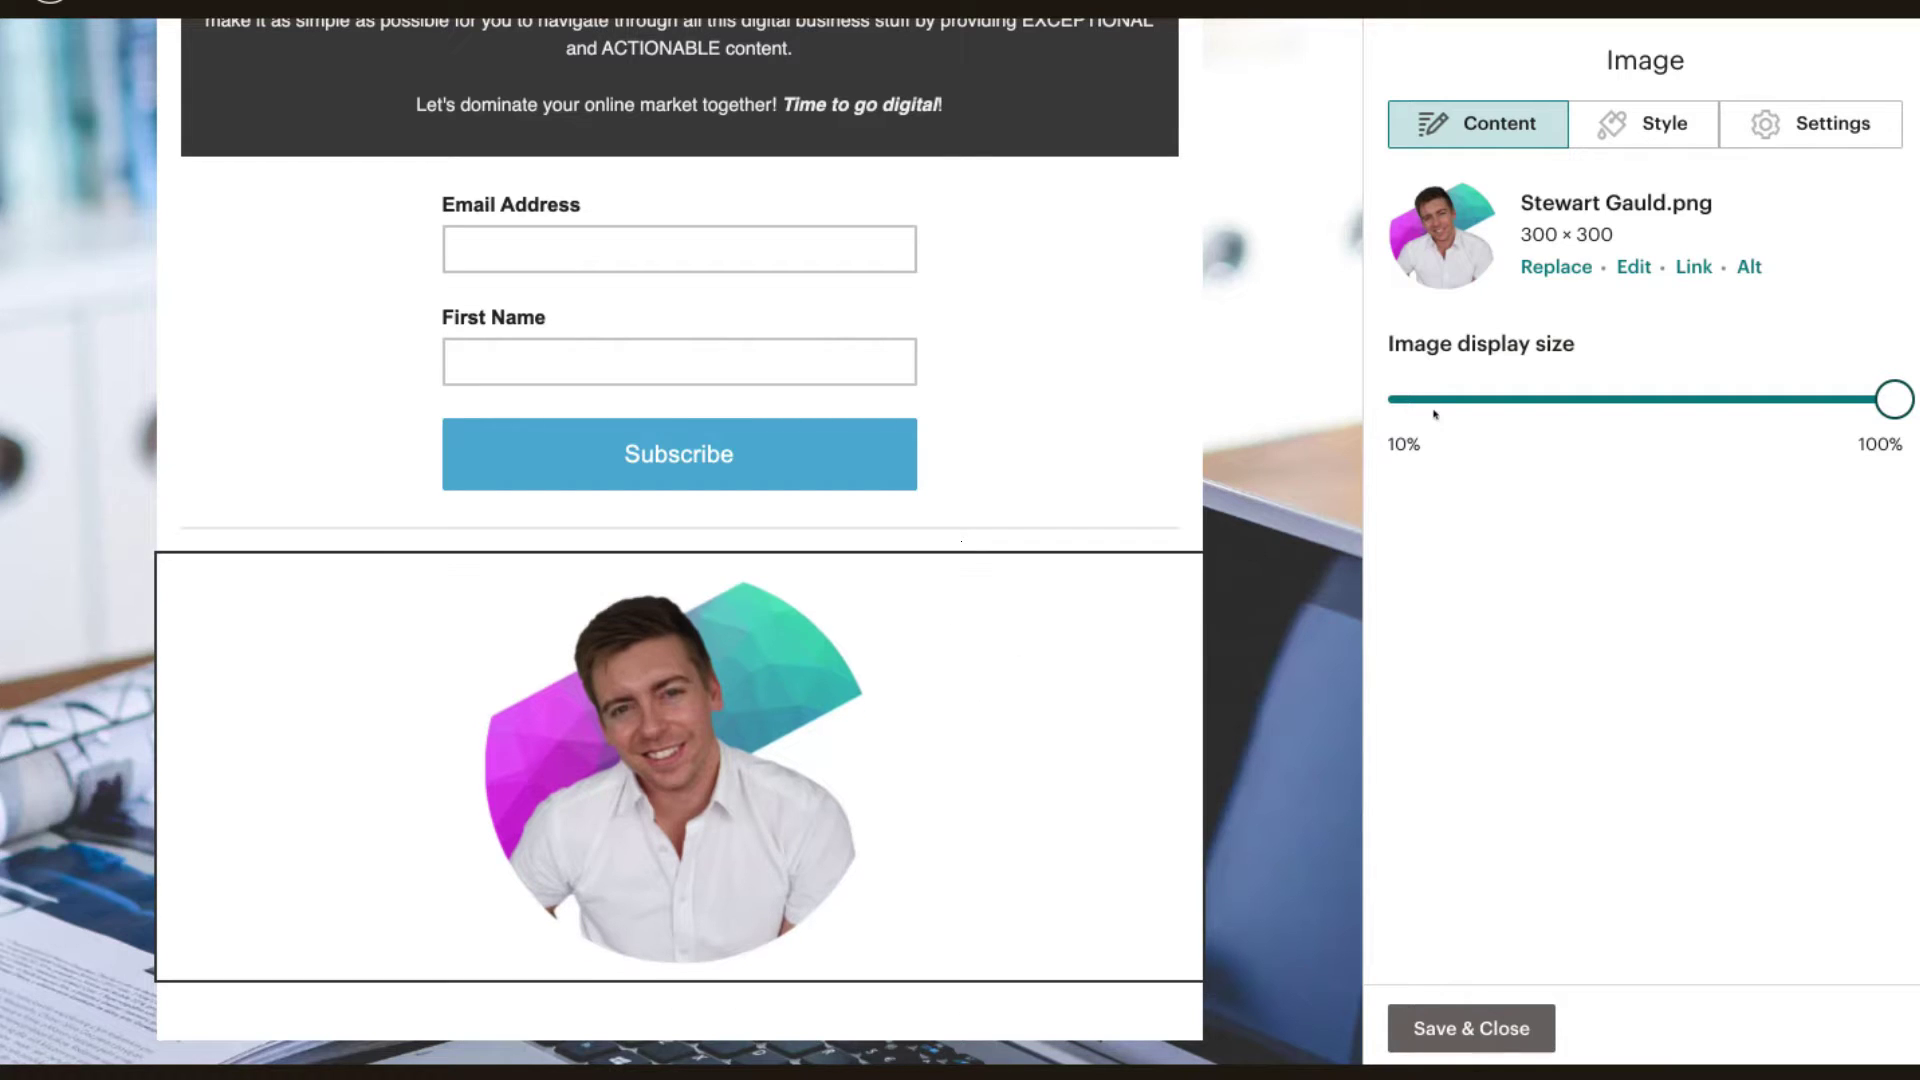
Step: Drag the headshot's display size slider down toward 85% and save the image block
drag(1891, 400, 1676, 420)
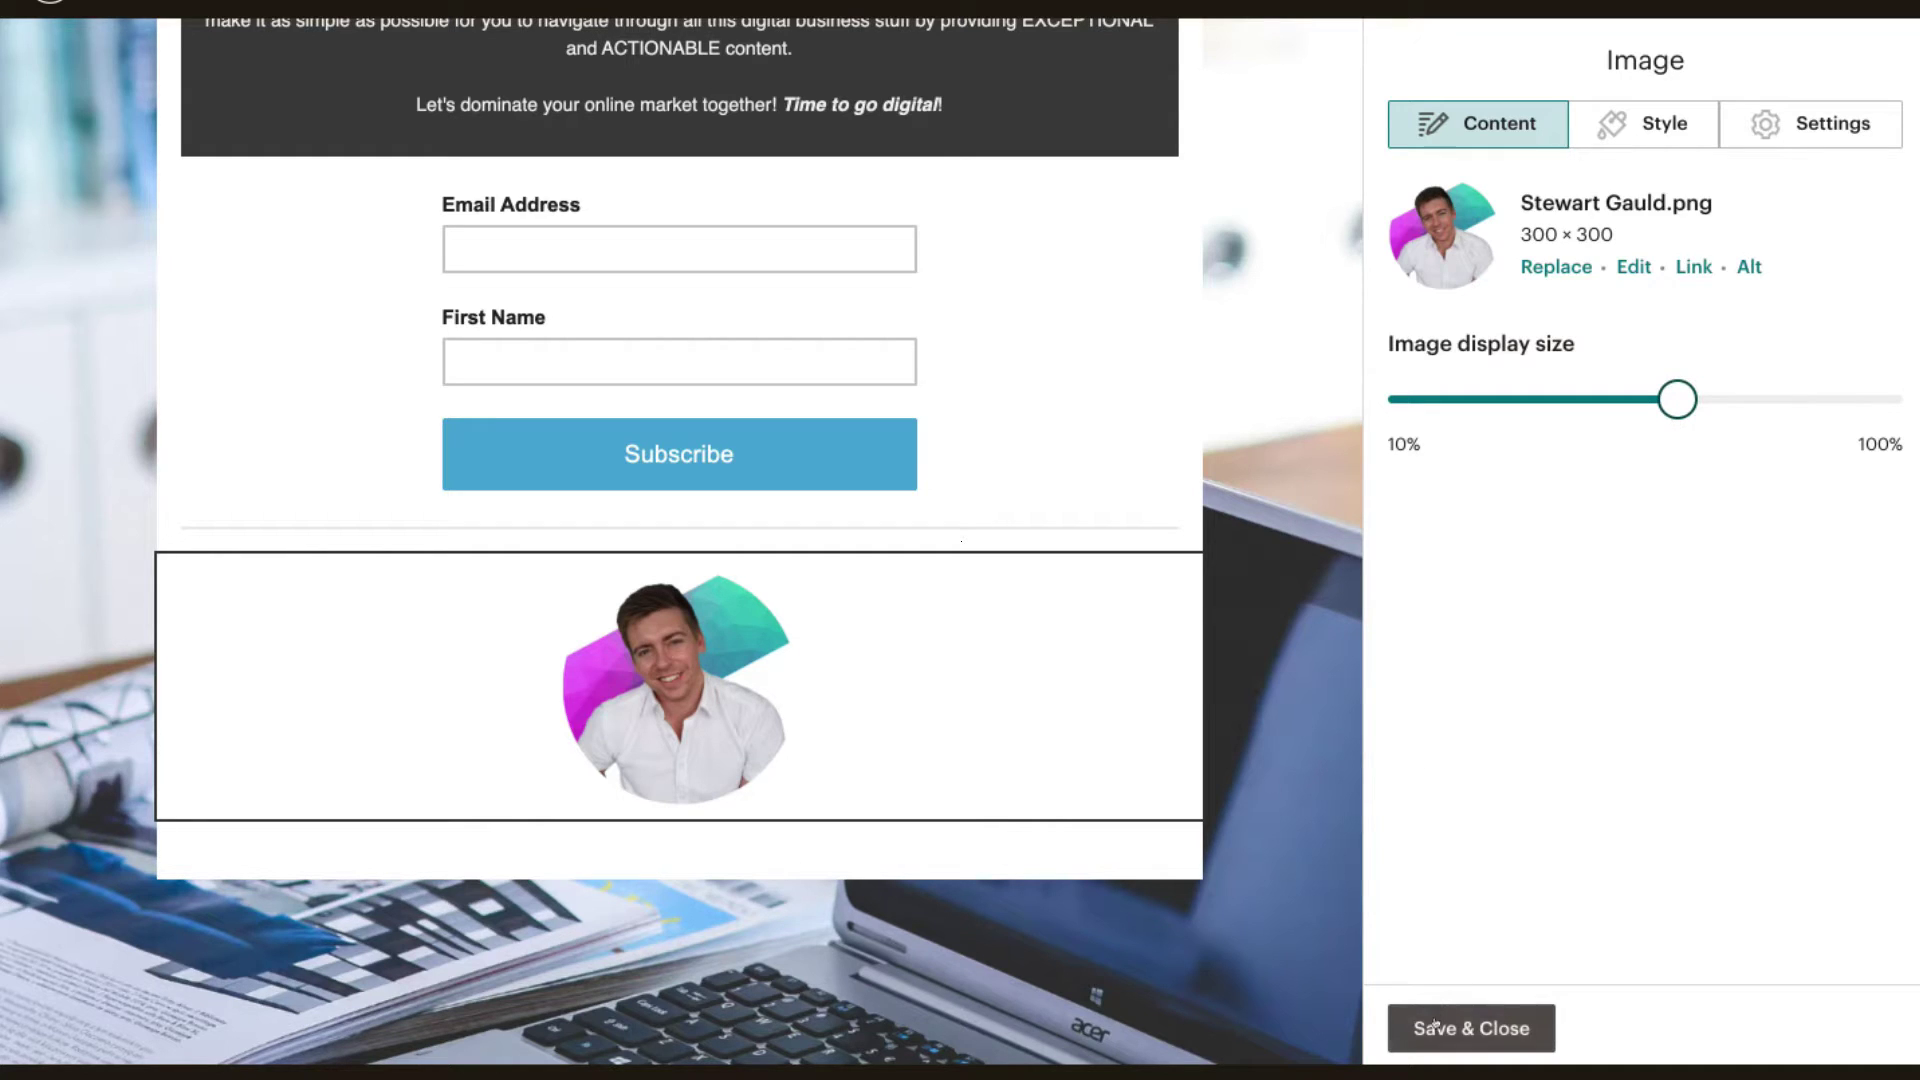
click(1470, 1028)
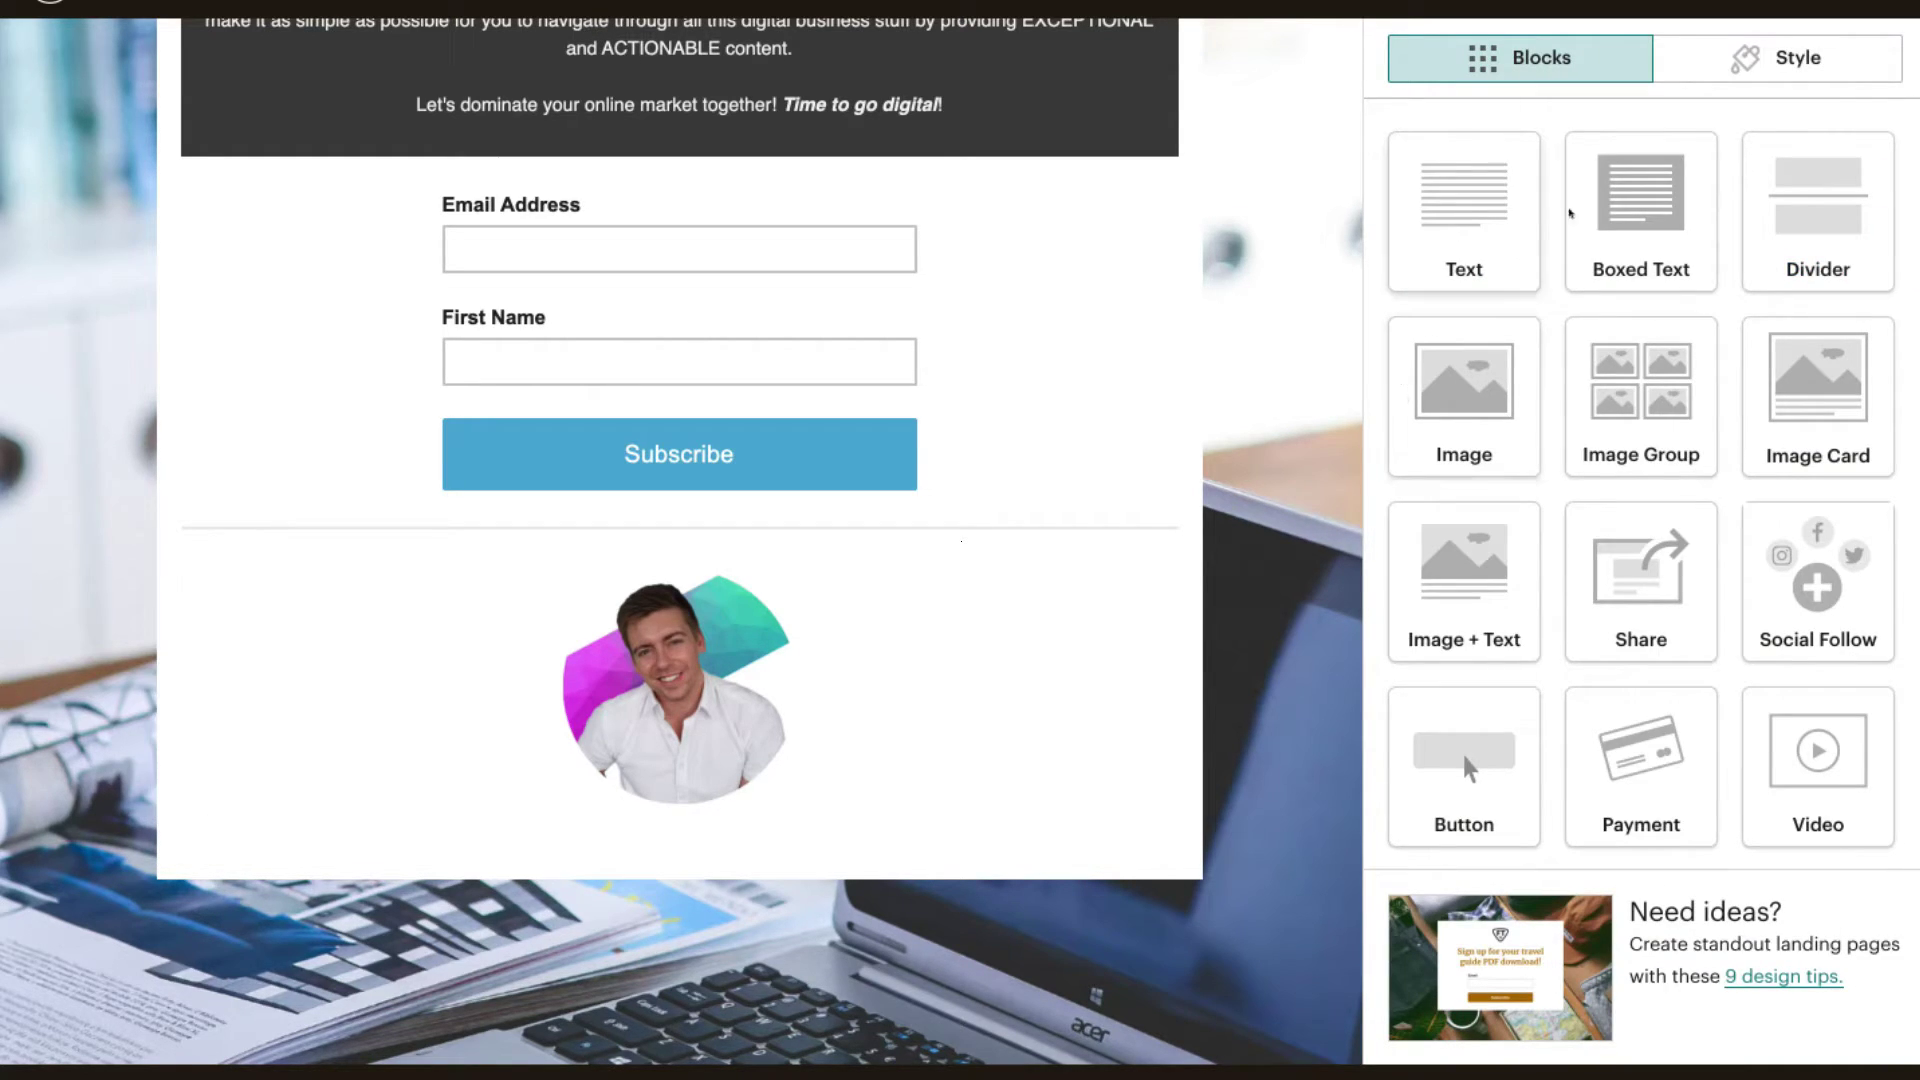
Step: Add a Boxed Text block below the headshot and replace its placeholder with the italic Syndeo Media caption
drag(1648, 204, 759, 835)
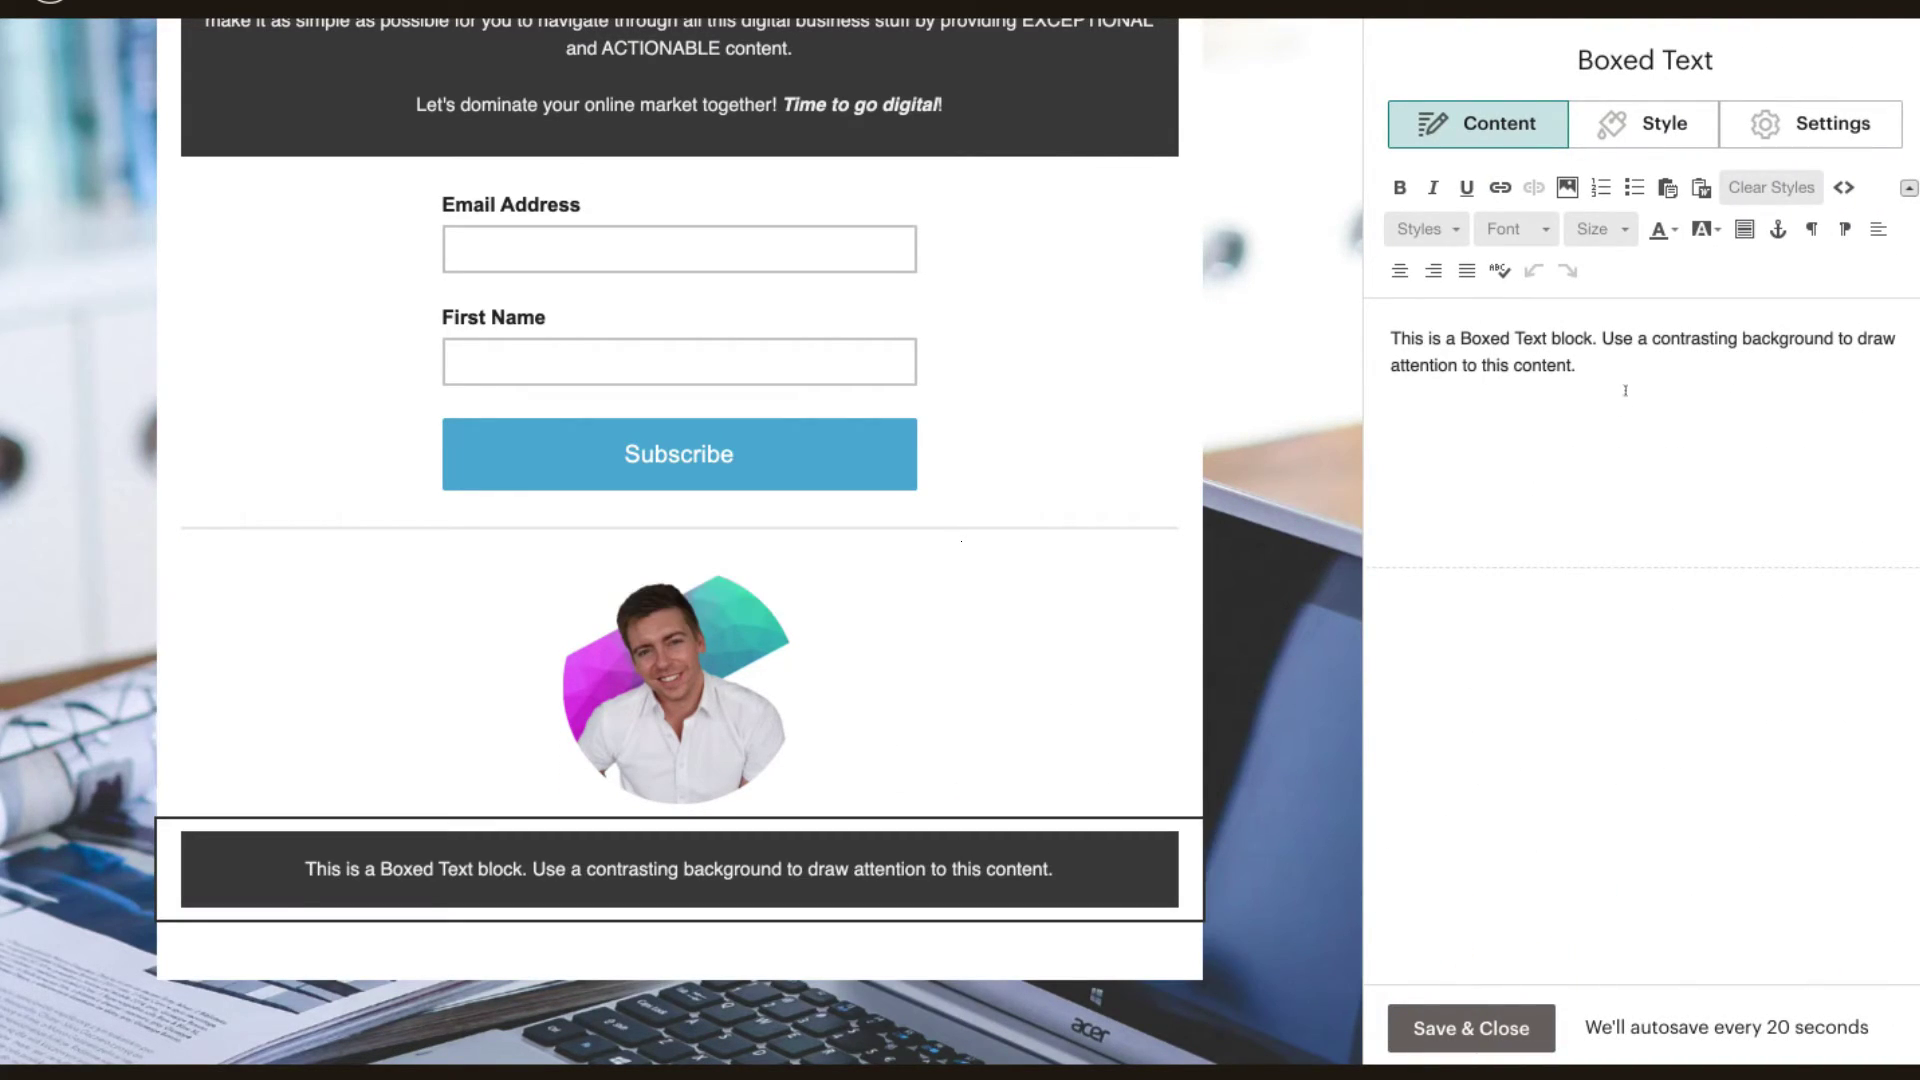
drag(1600, 366, 1375, 337)
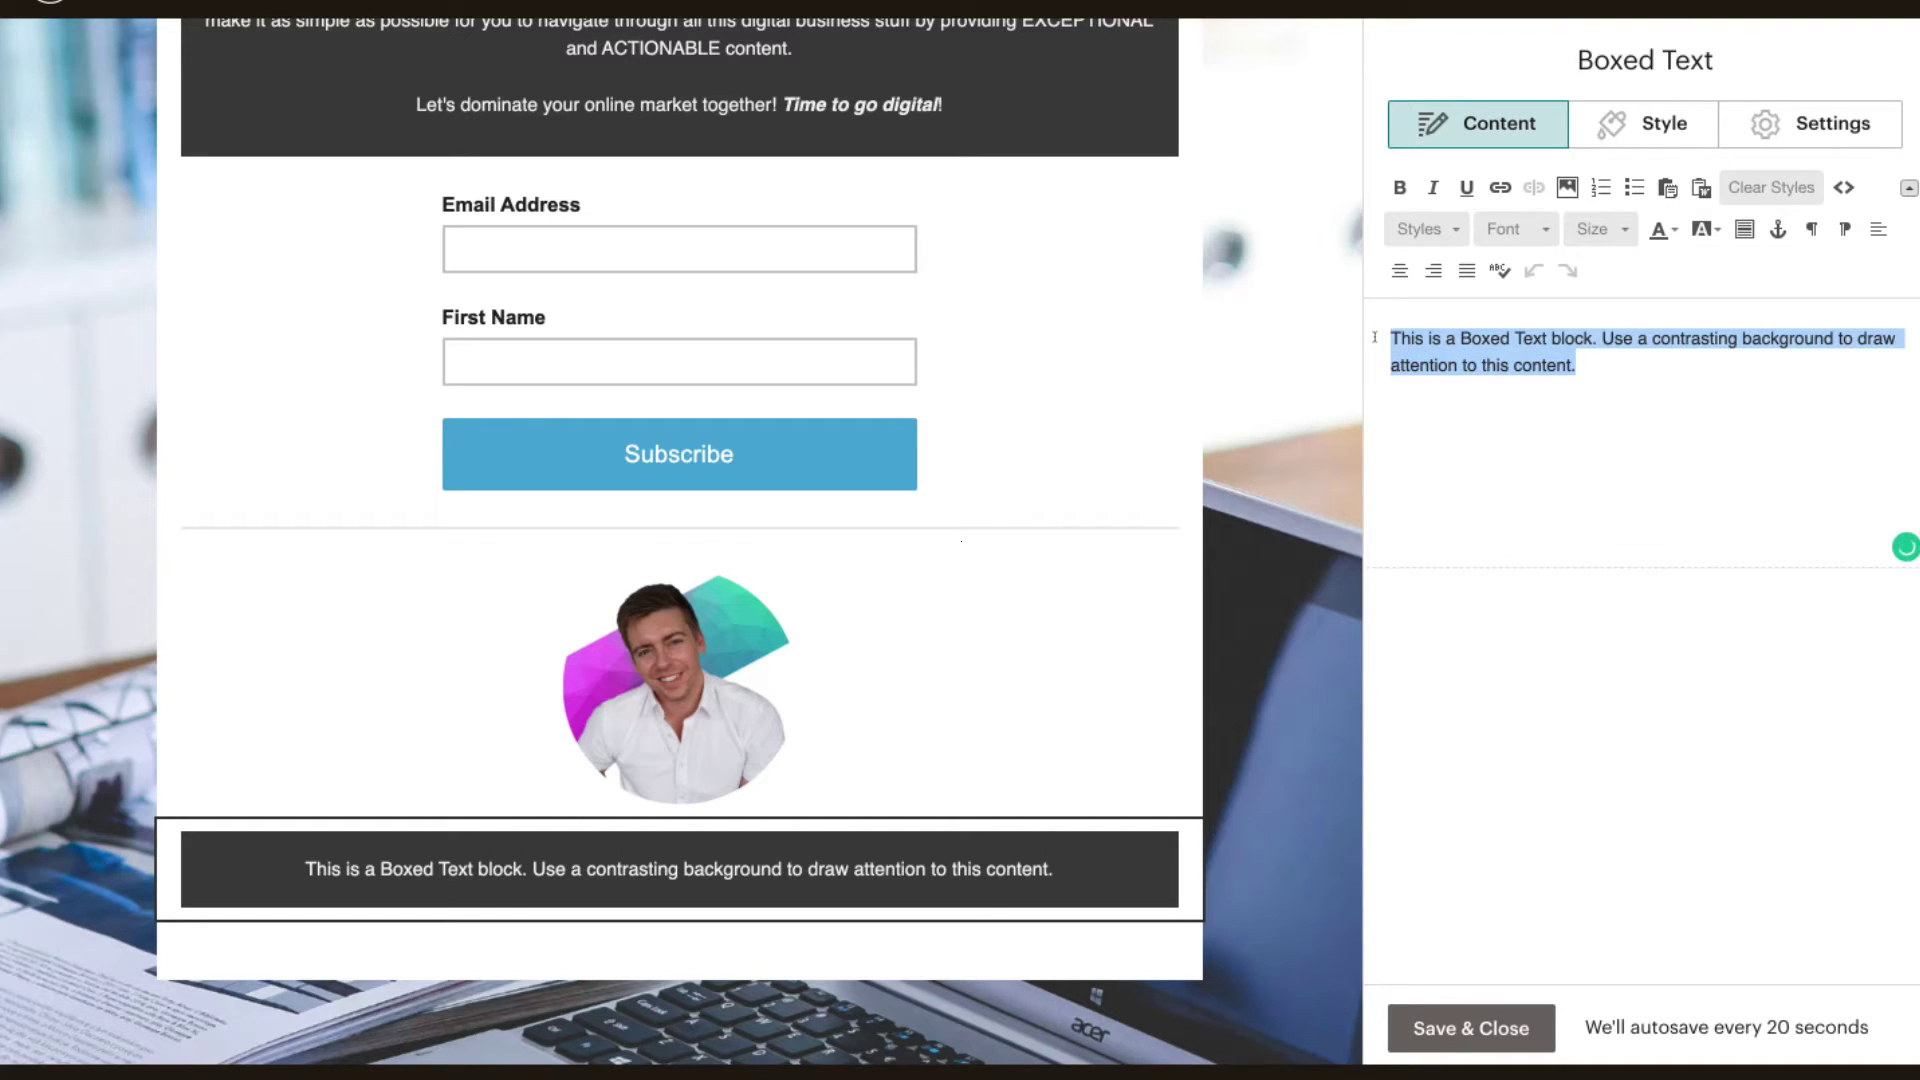
key(BackSpace)
text(Stewart Gauld (Digital Strategist) - Project and Content Director at Syndeo Media.)
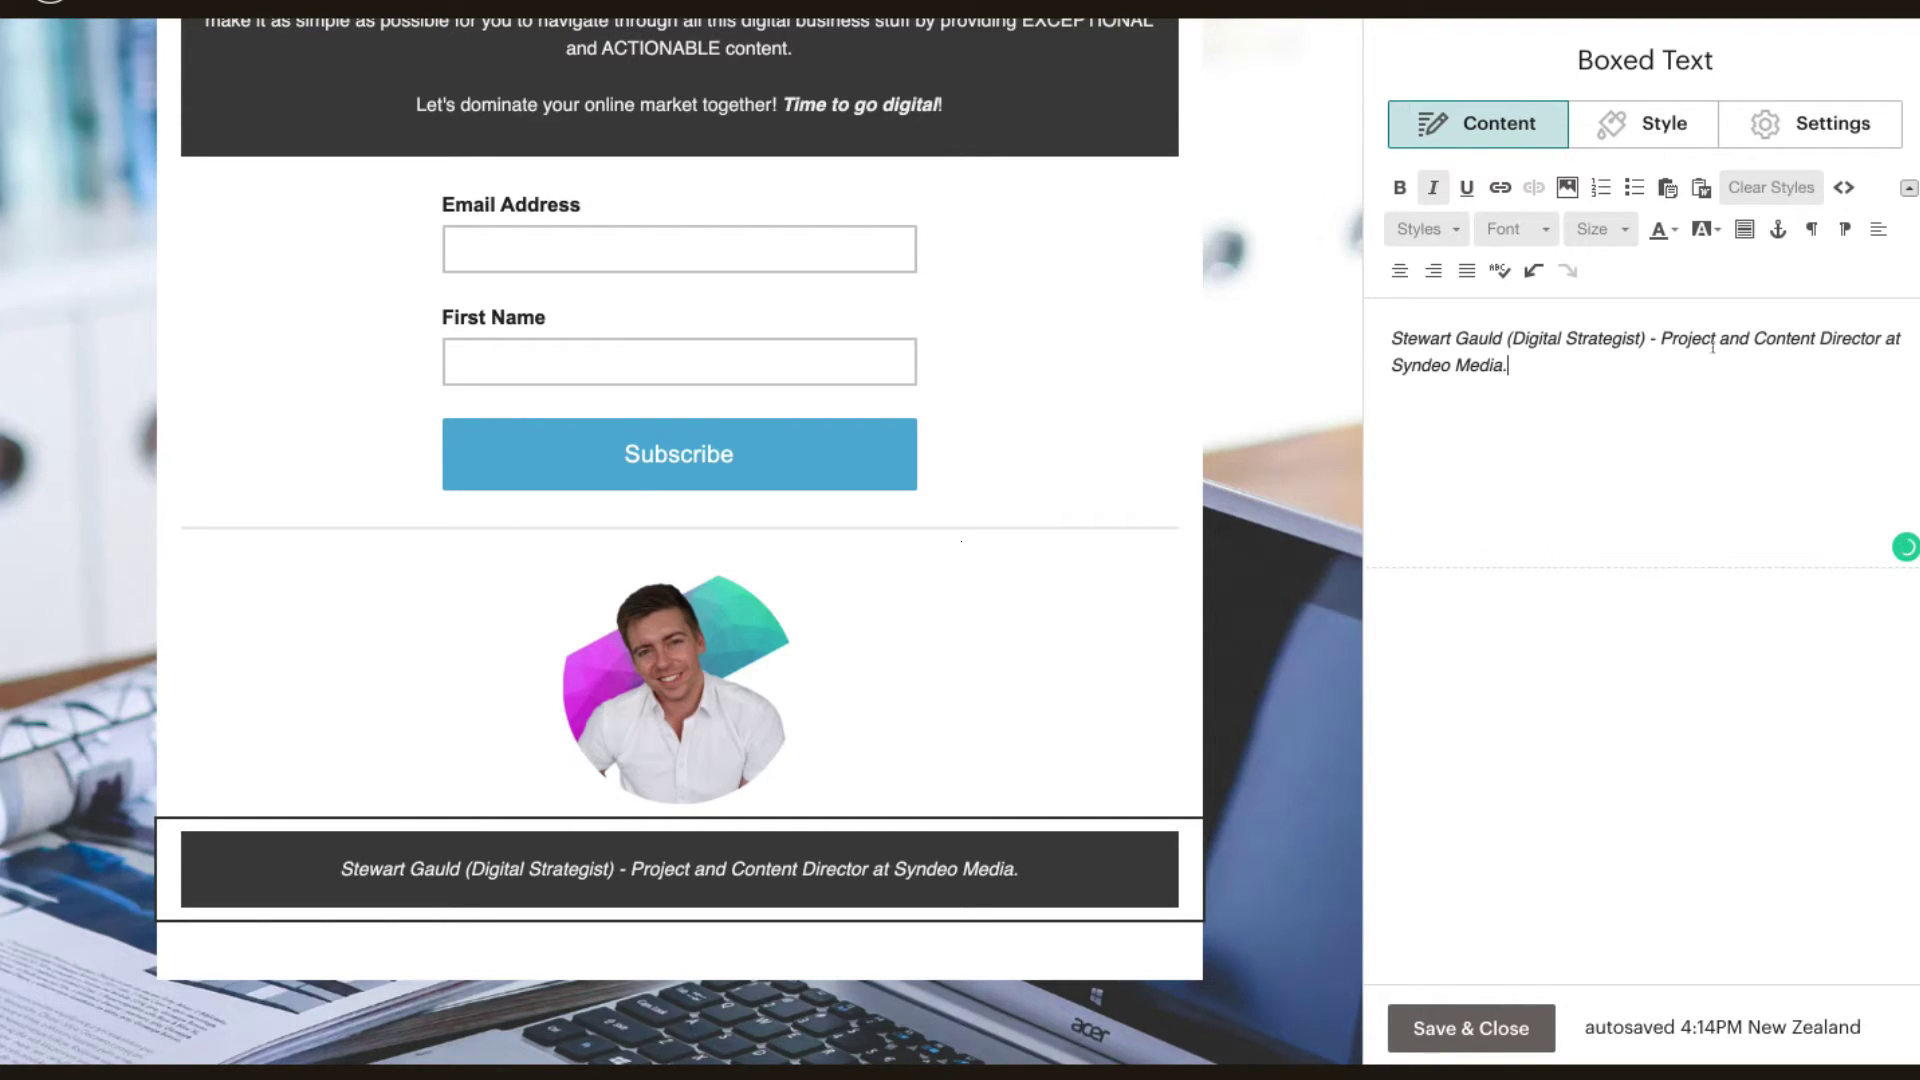
scroll(812, 678, down, 1)
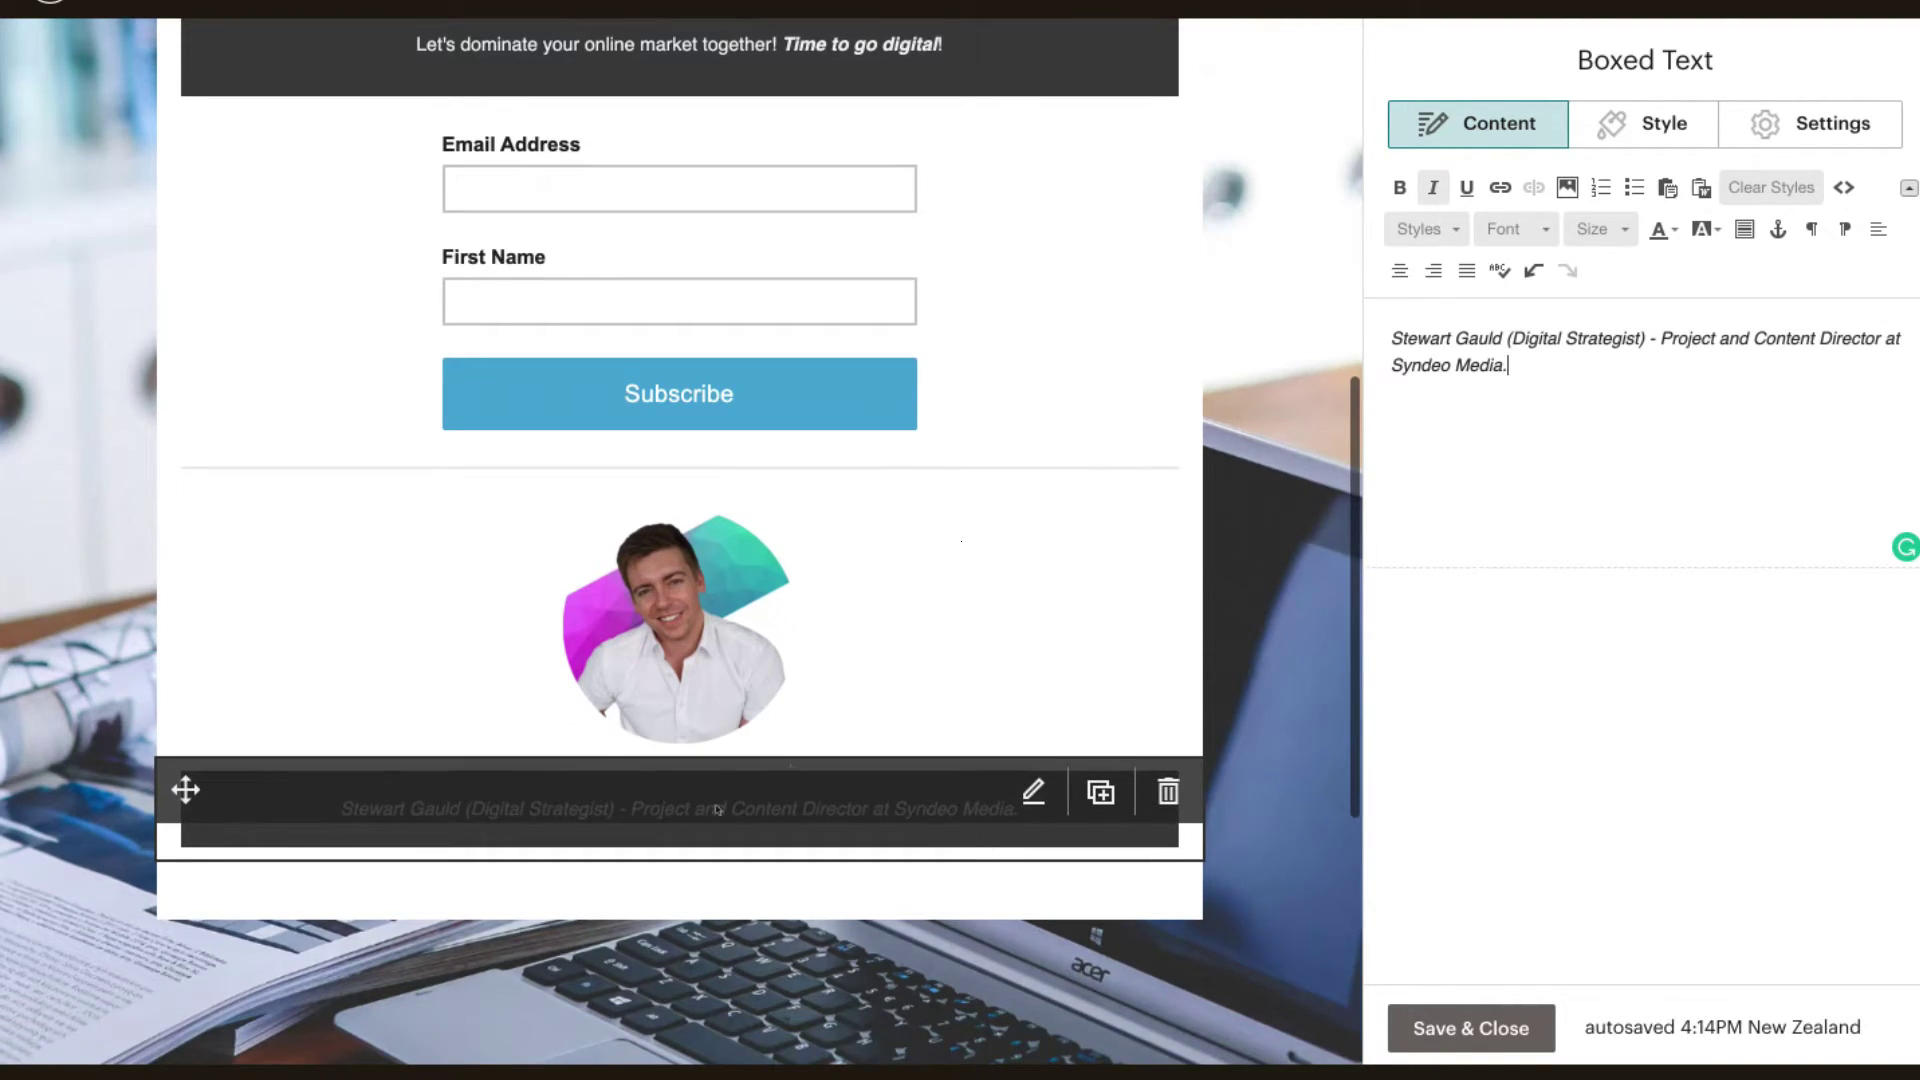
scroll(812, 678, up, 1)
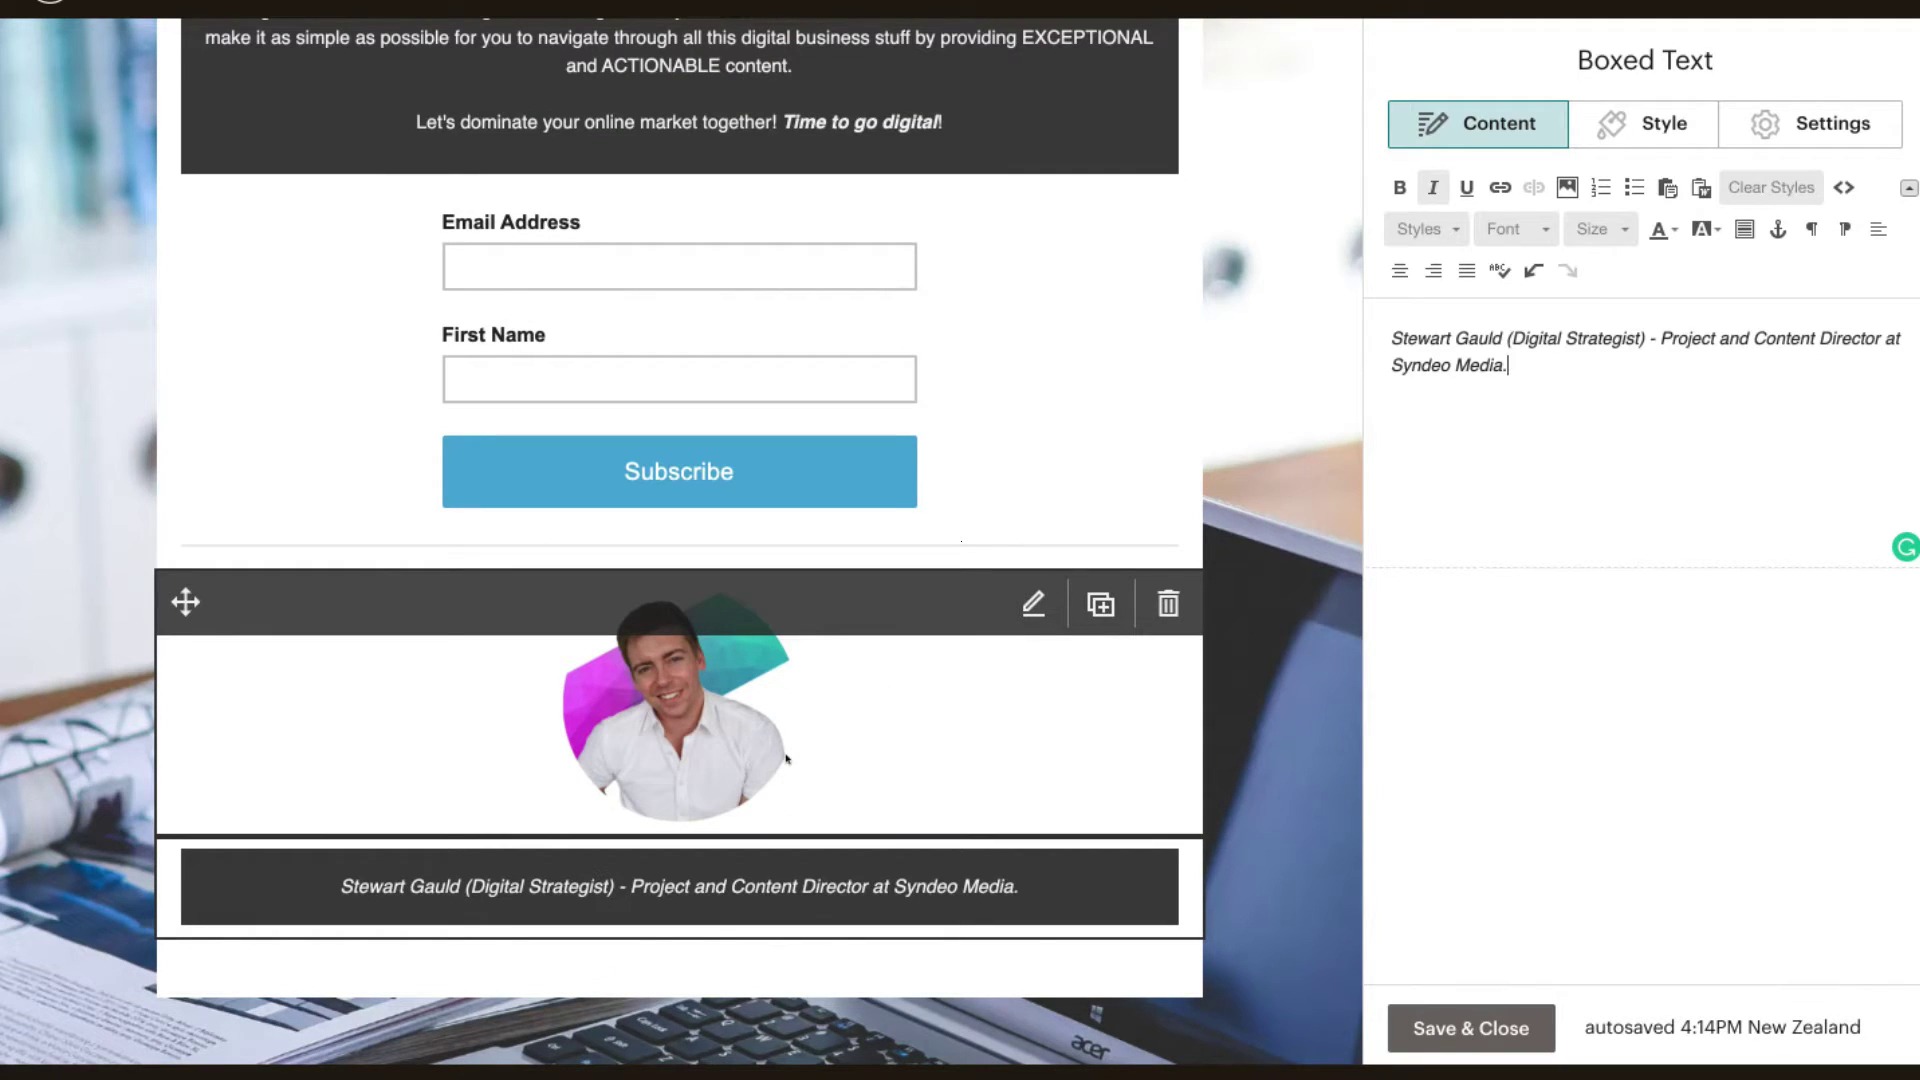
scroll(676, 693, up, 8)
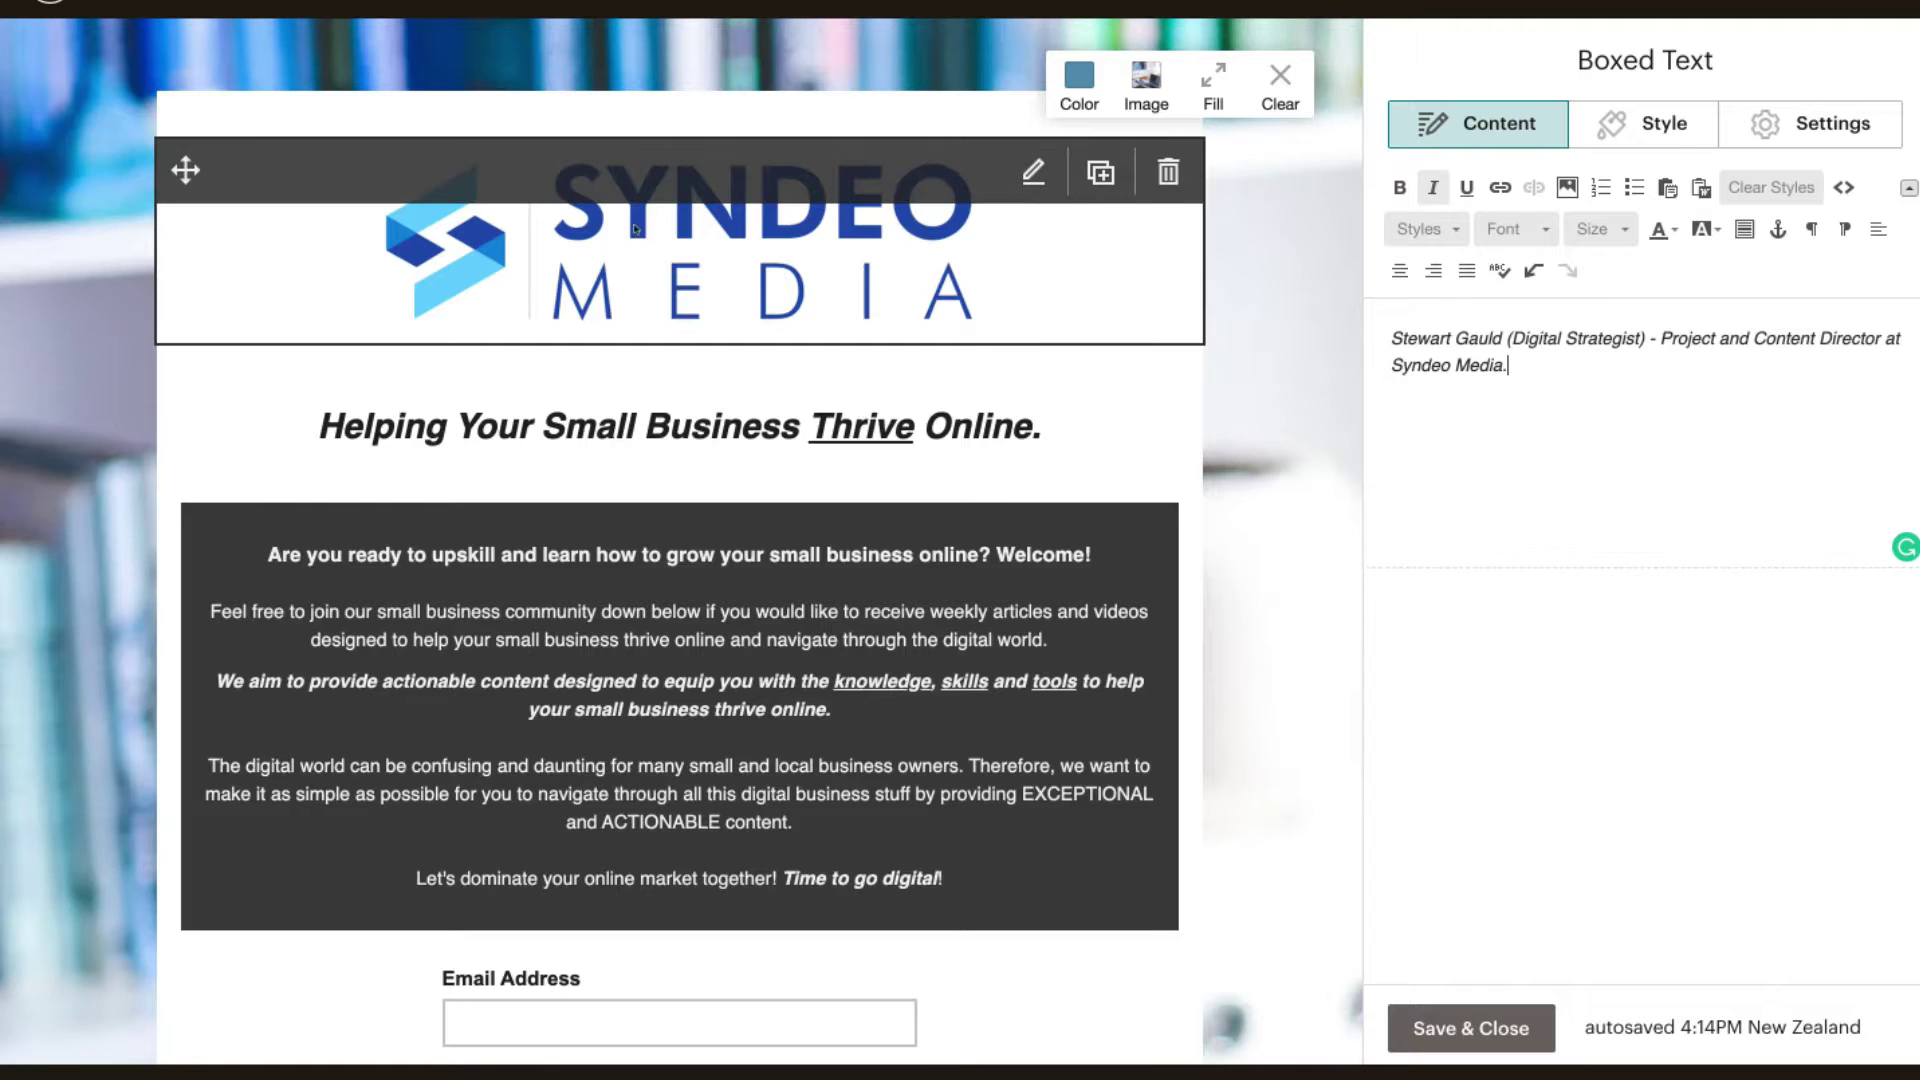
scroll(633, 229, down, 4)
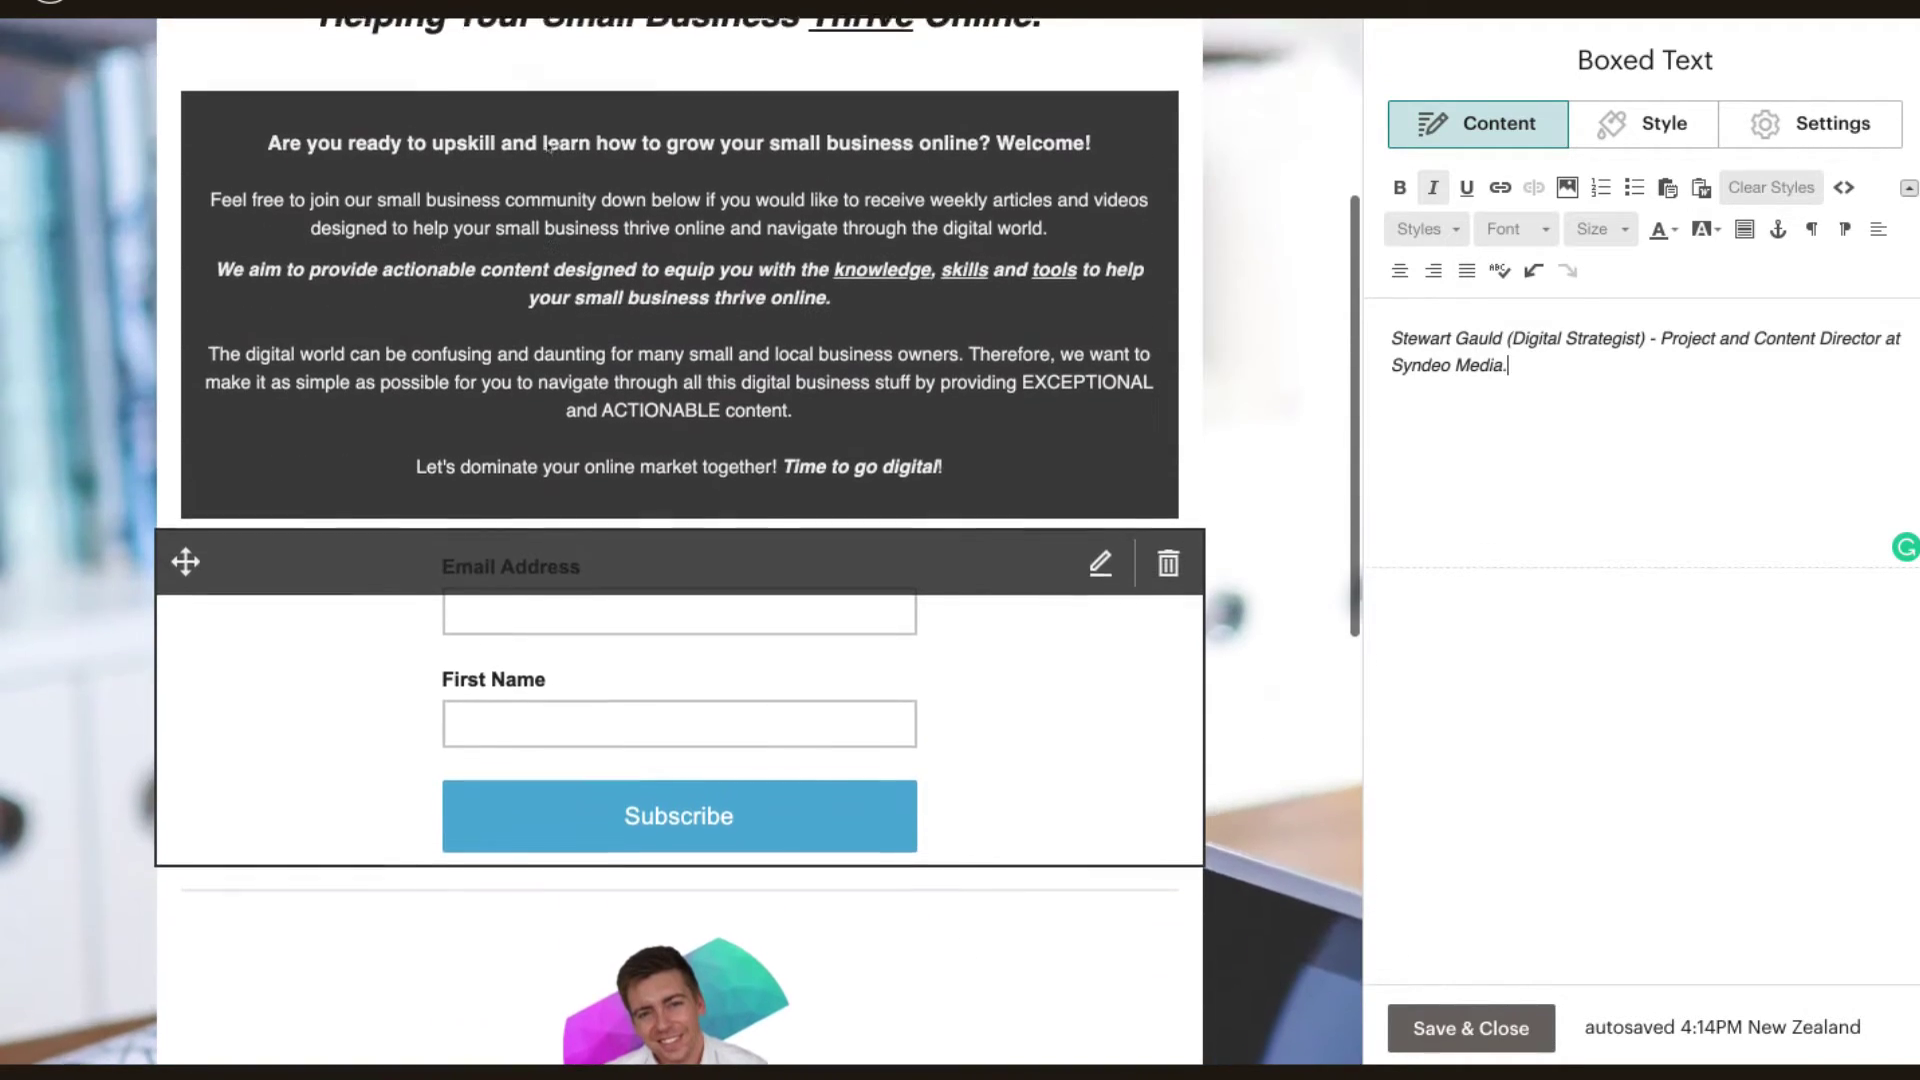
scroll(736, 465, down, 2)
scroll(736, 465, up, 2)
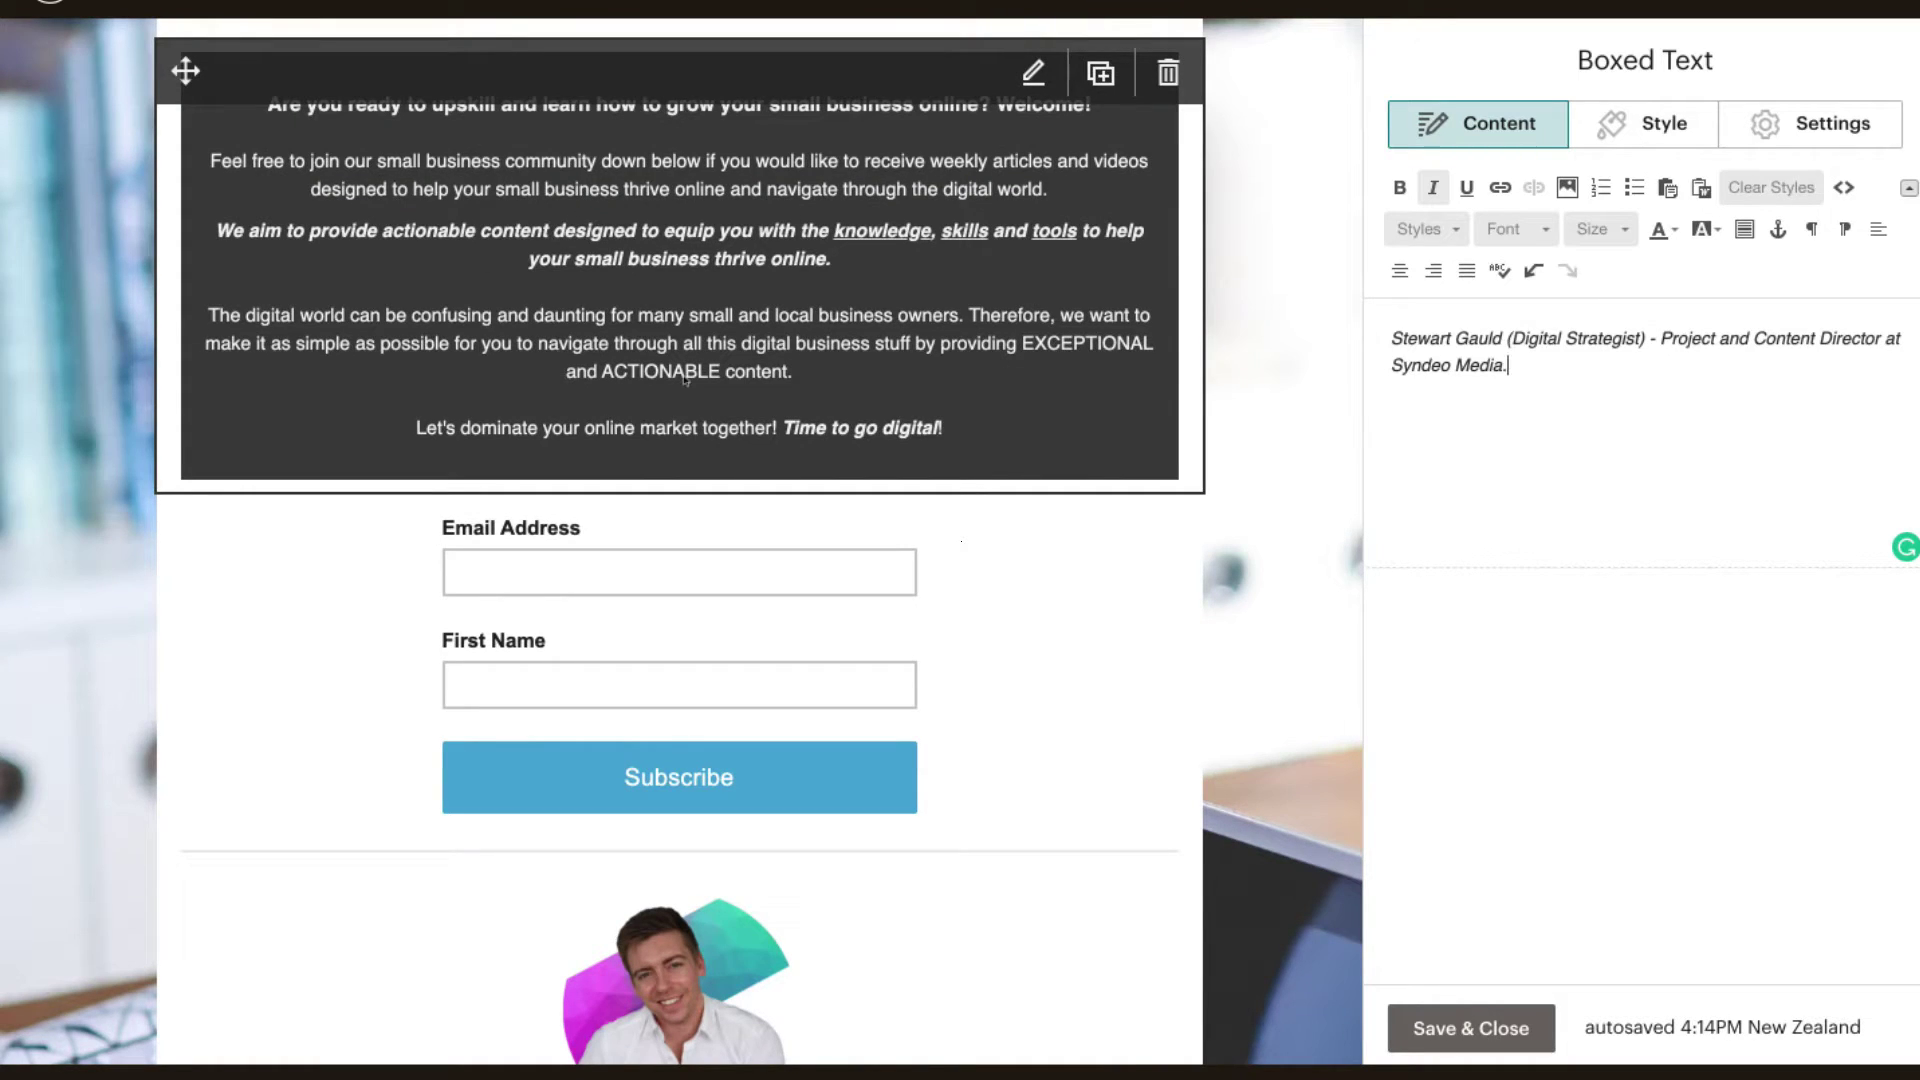
scroll(620, 588, down, 1)
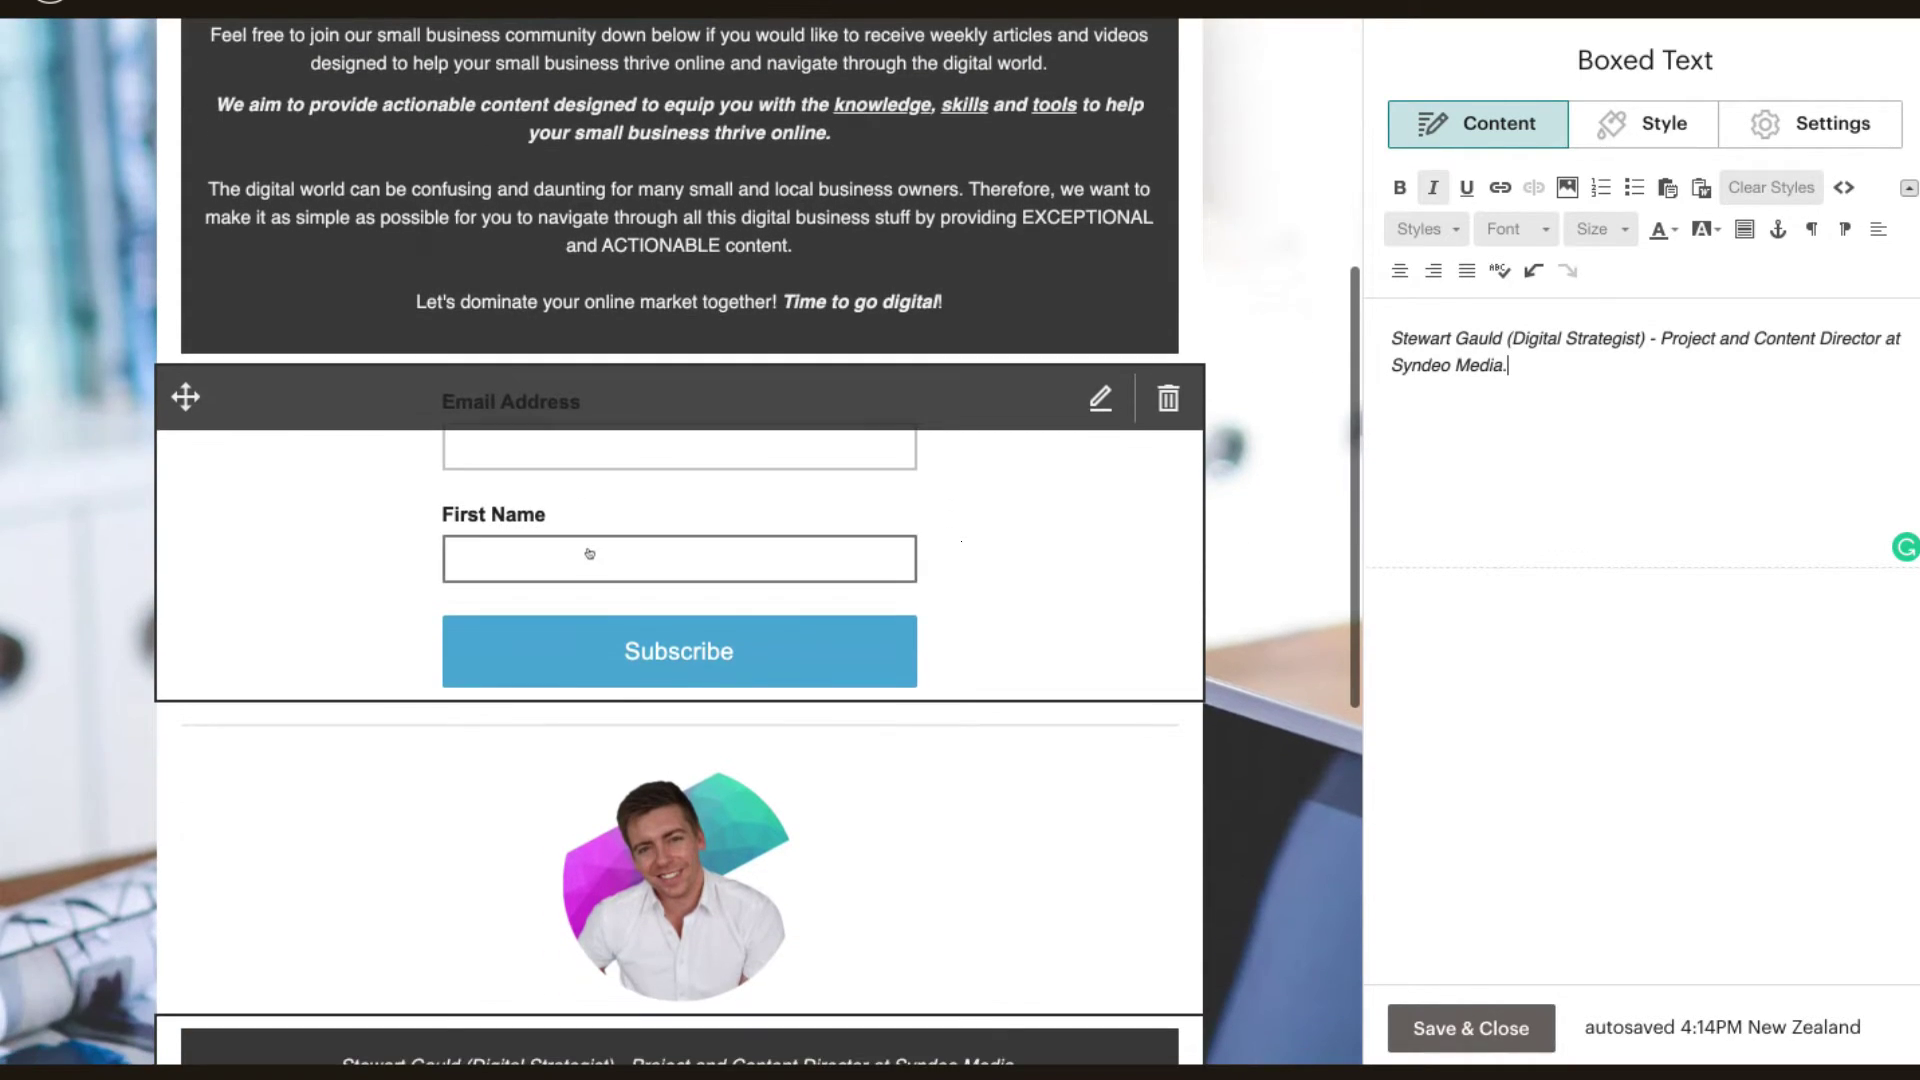
scroll(918, 662, down, 5)
scroll(918, 662, up, 1)
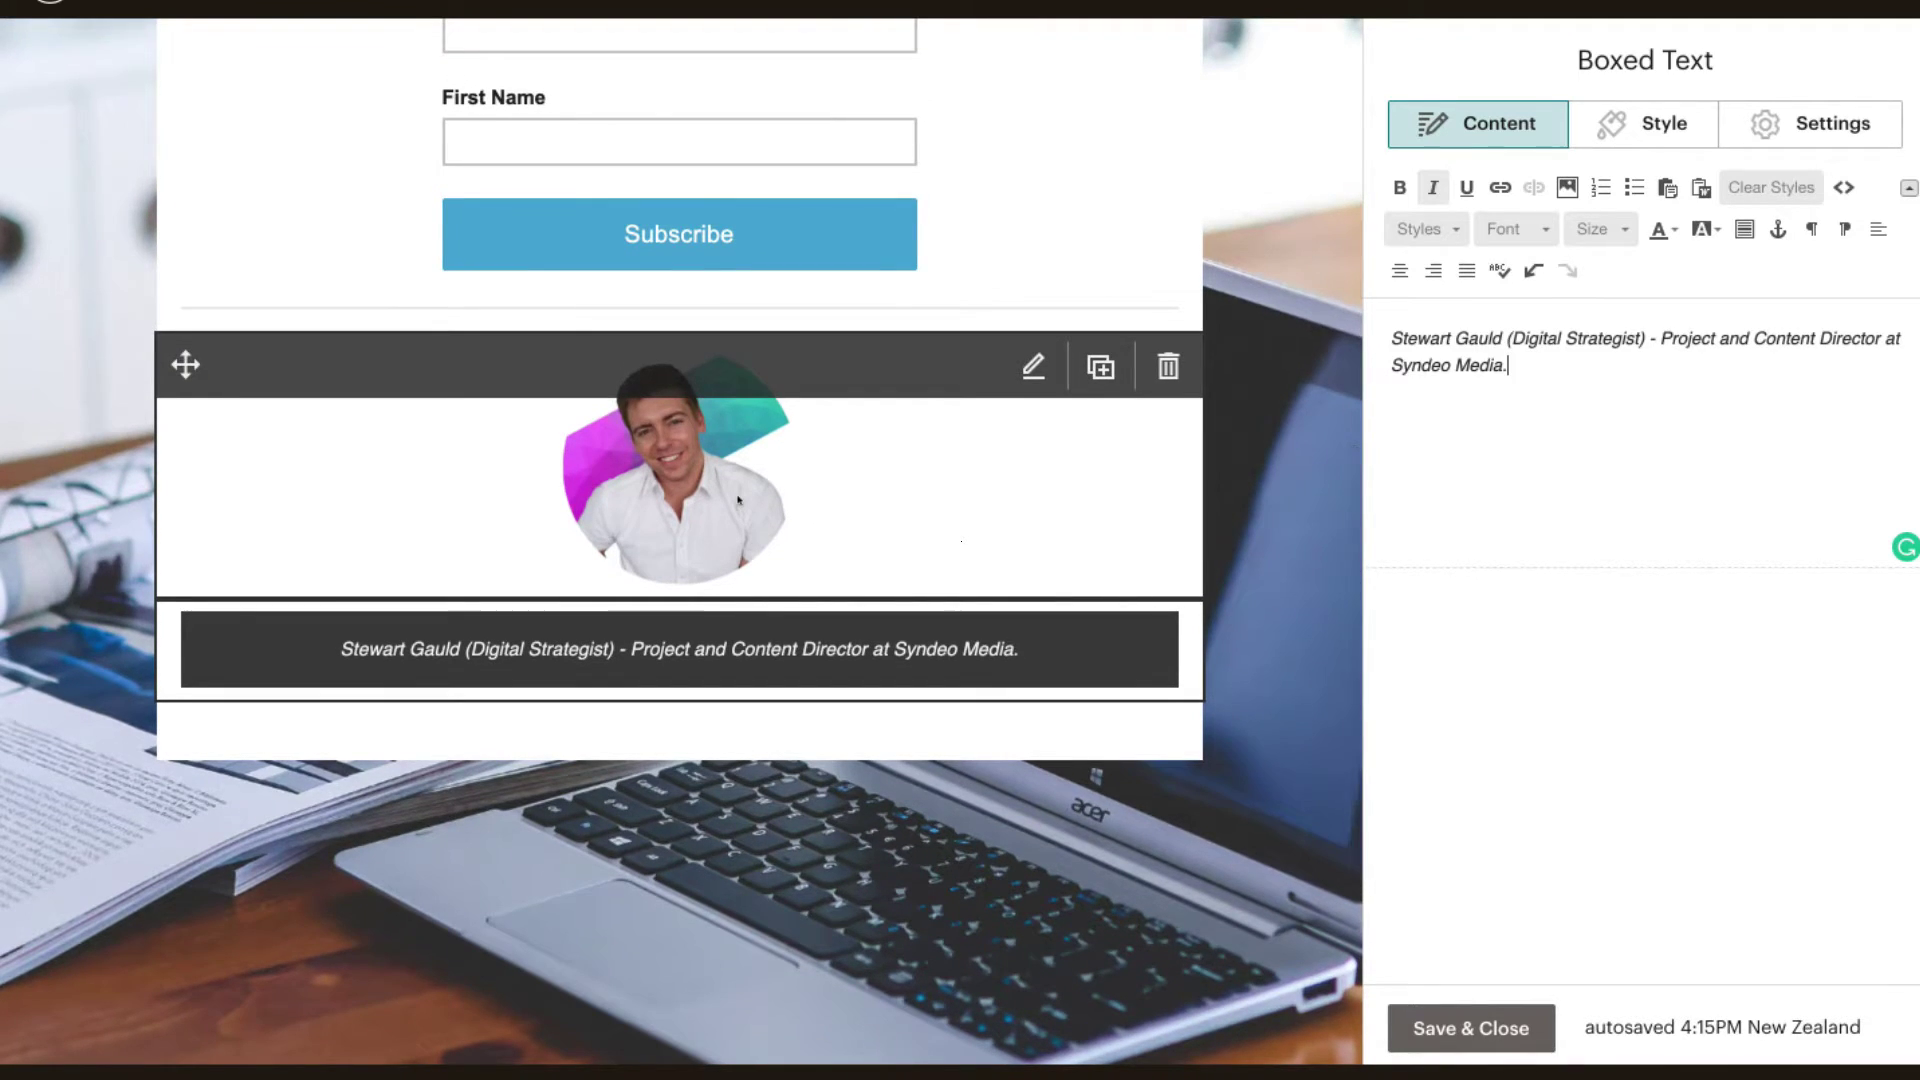
scroll(541, 740, down, 1)
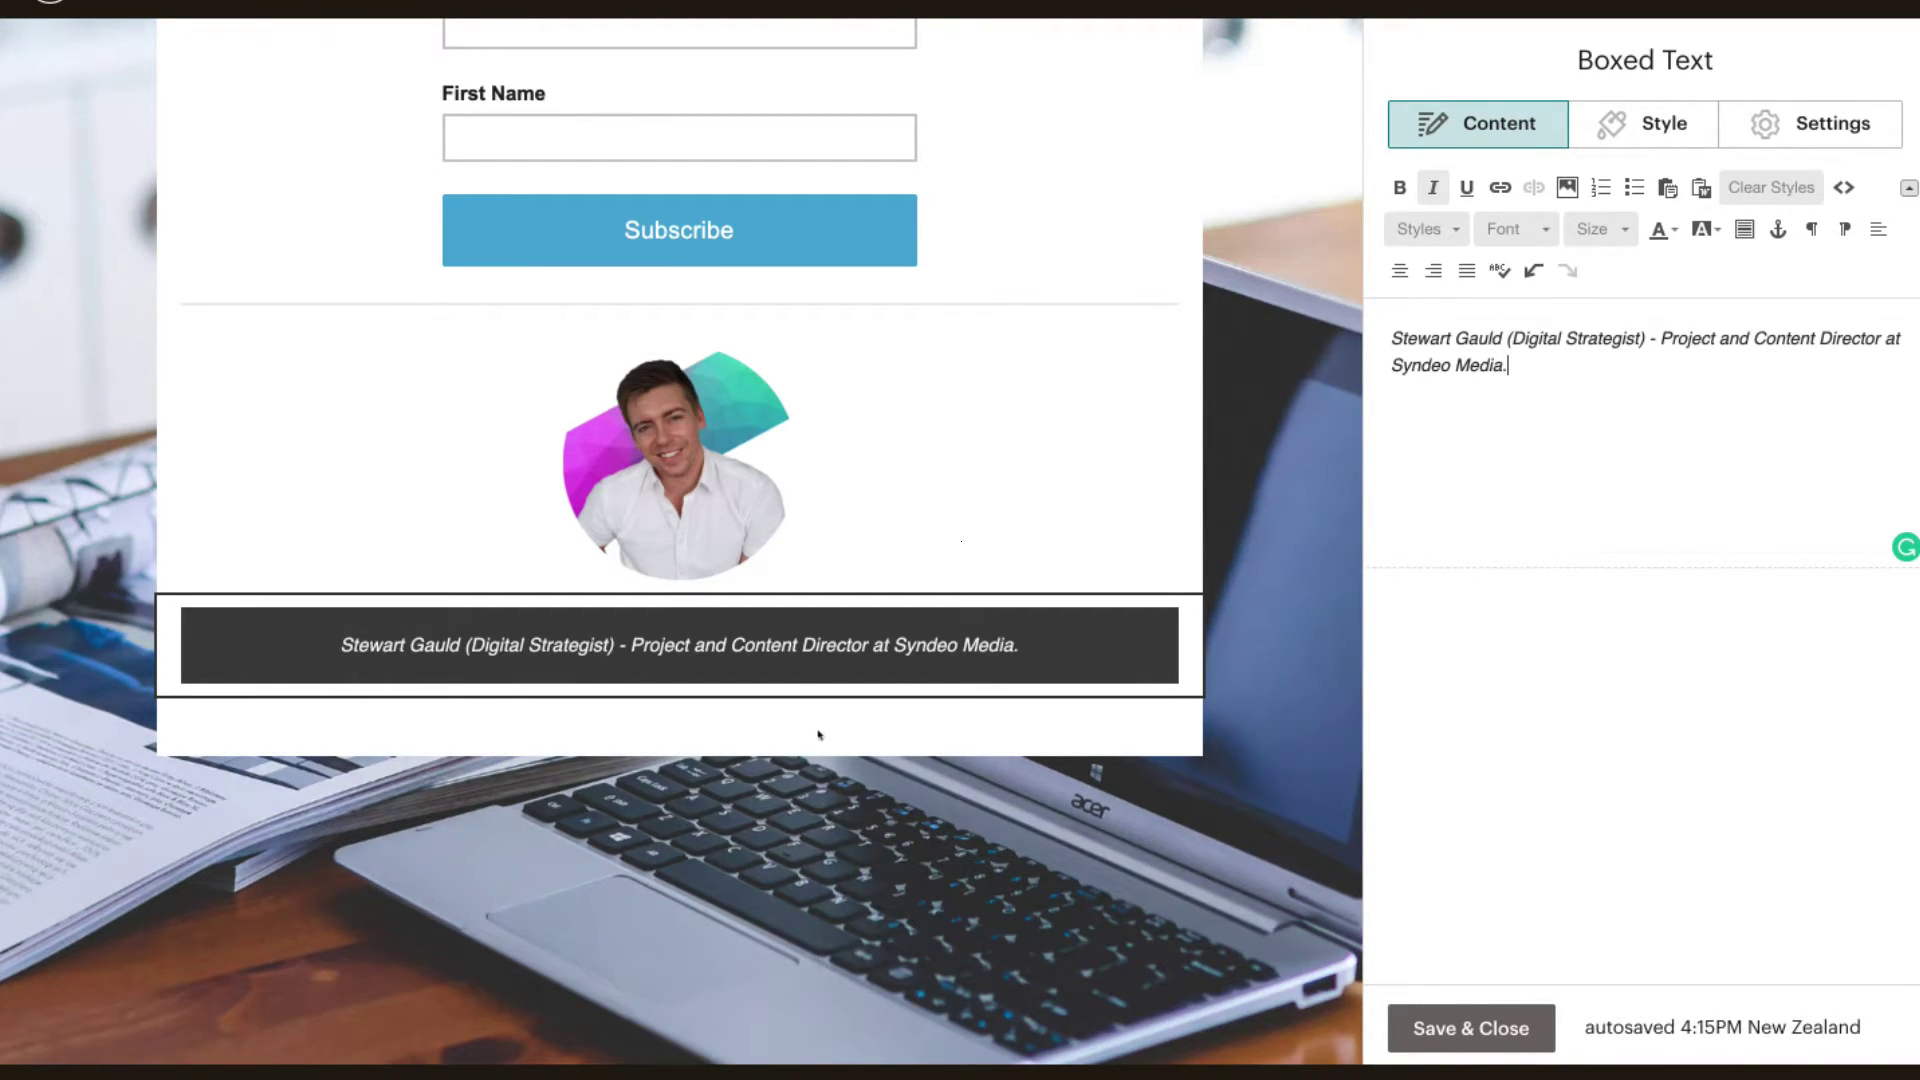
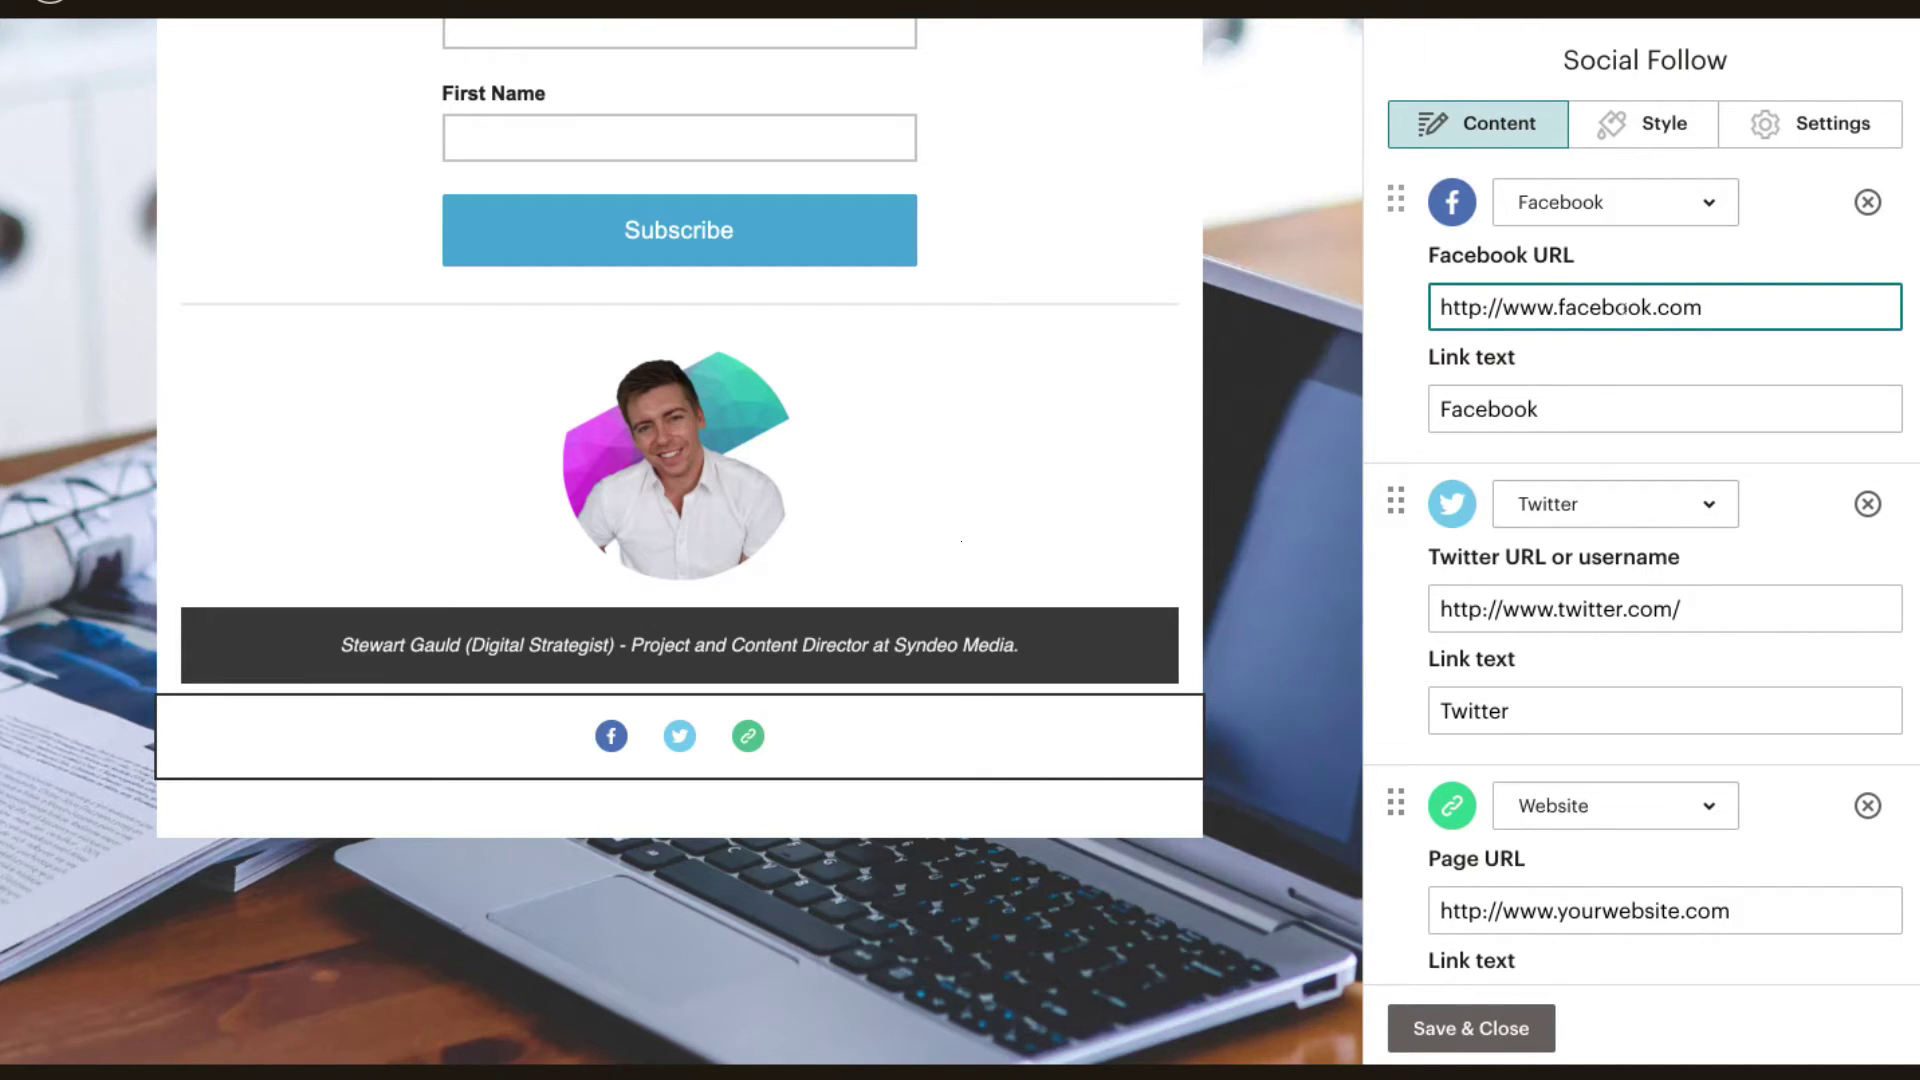
text(/syndeomedia)
Step: Switch the Twitter social link to LinkedIn and edit its profile URL
scroll(1690, 340, down, 3)
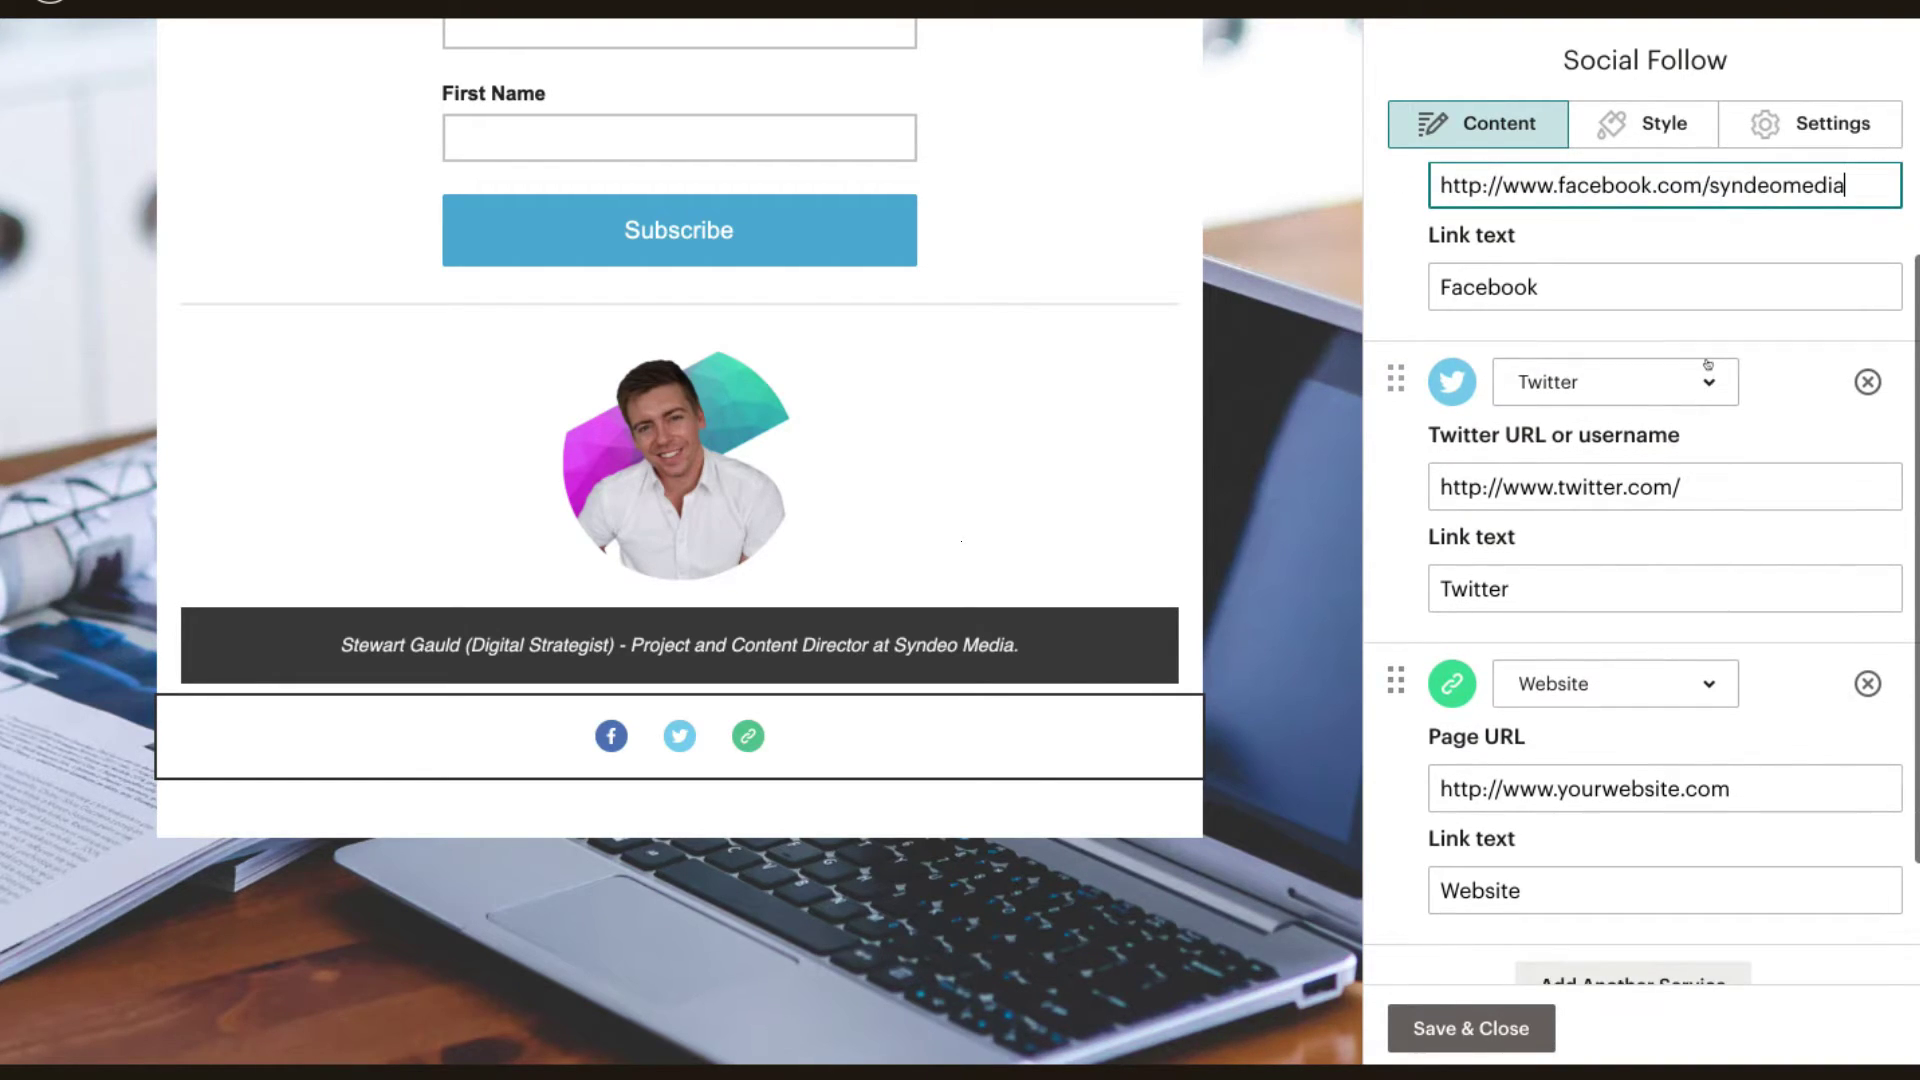
click(1707, 372)
scroll(1693, 476, down, 1)
click(1645, 459)
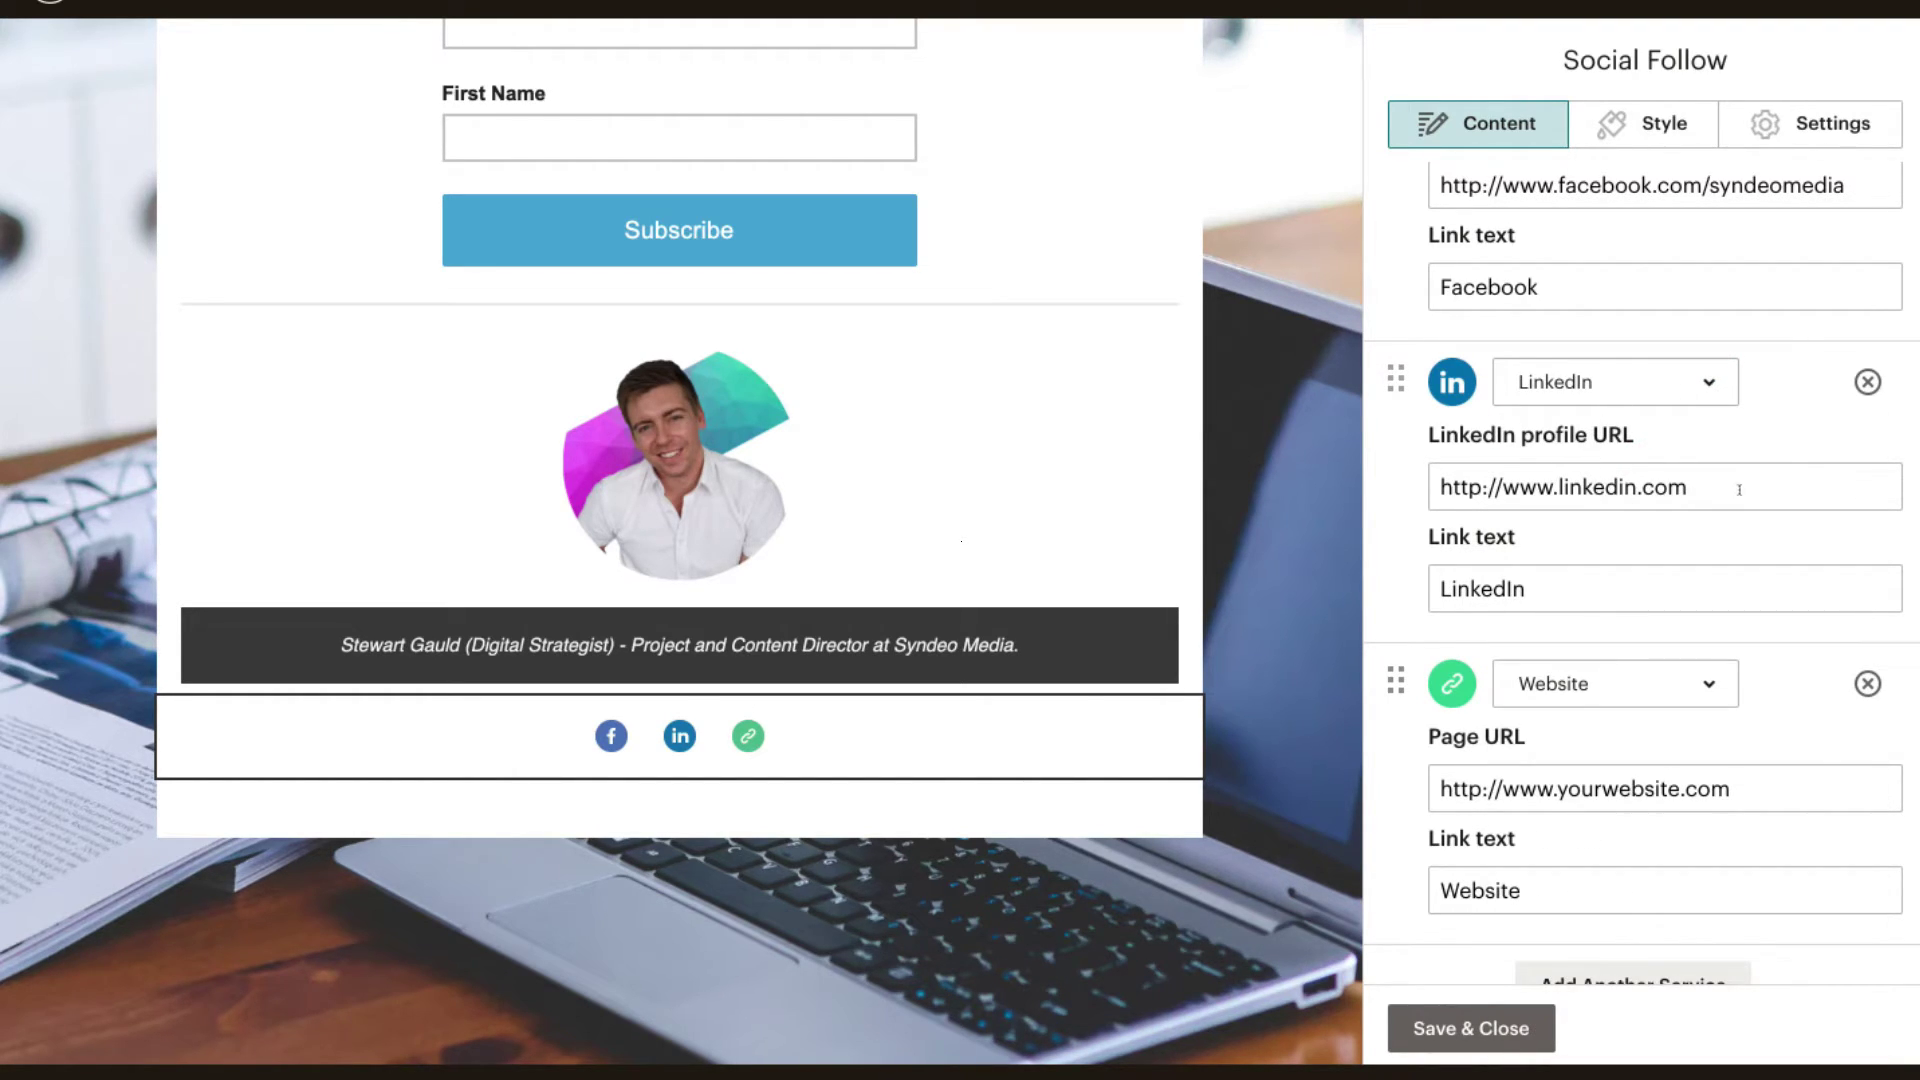
scroll(1707, 482, down, 3)
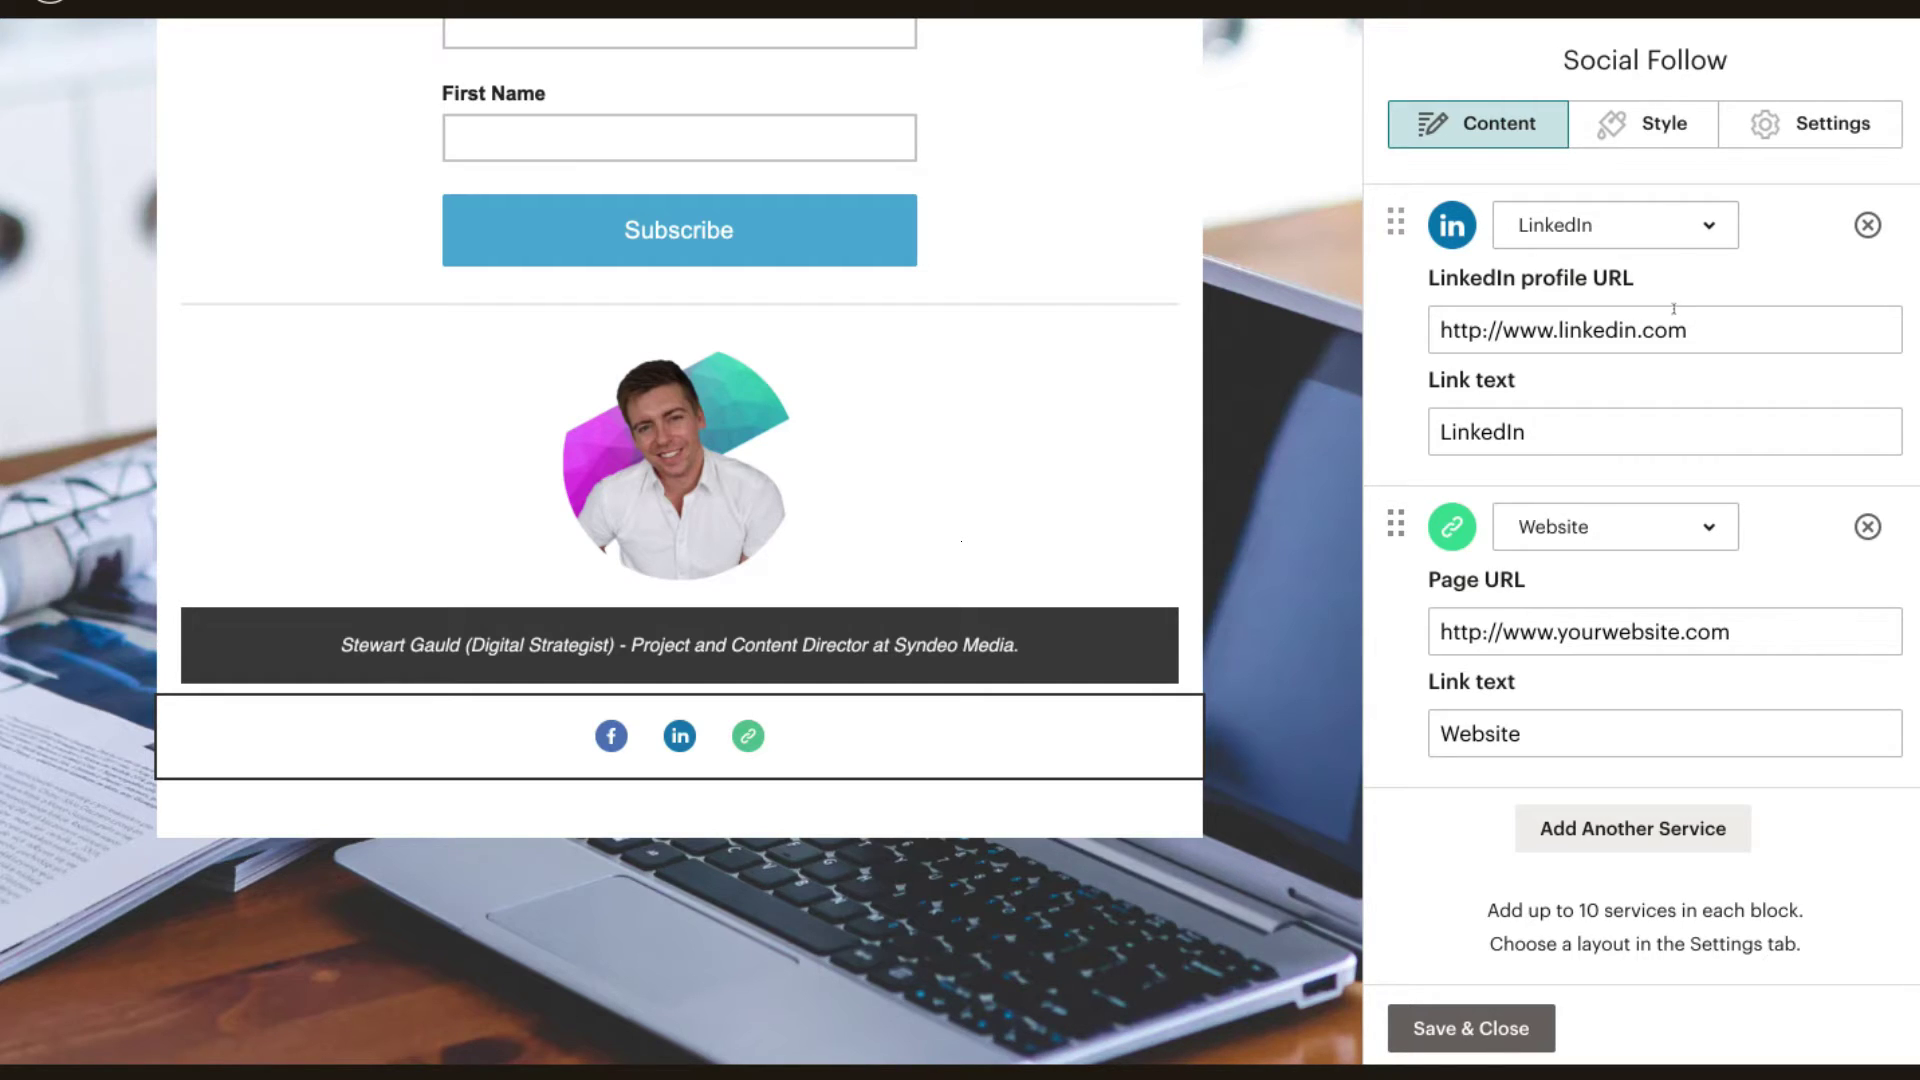
click(1715, 341)
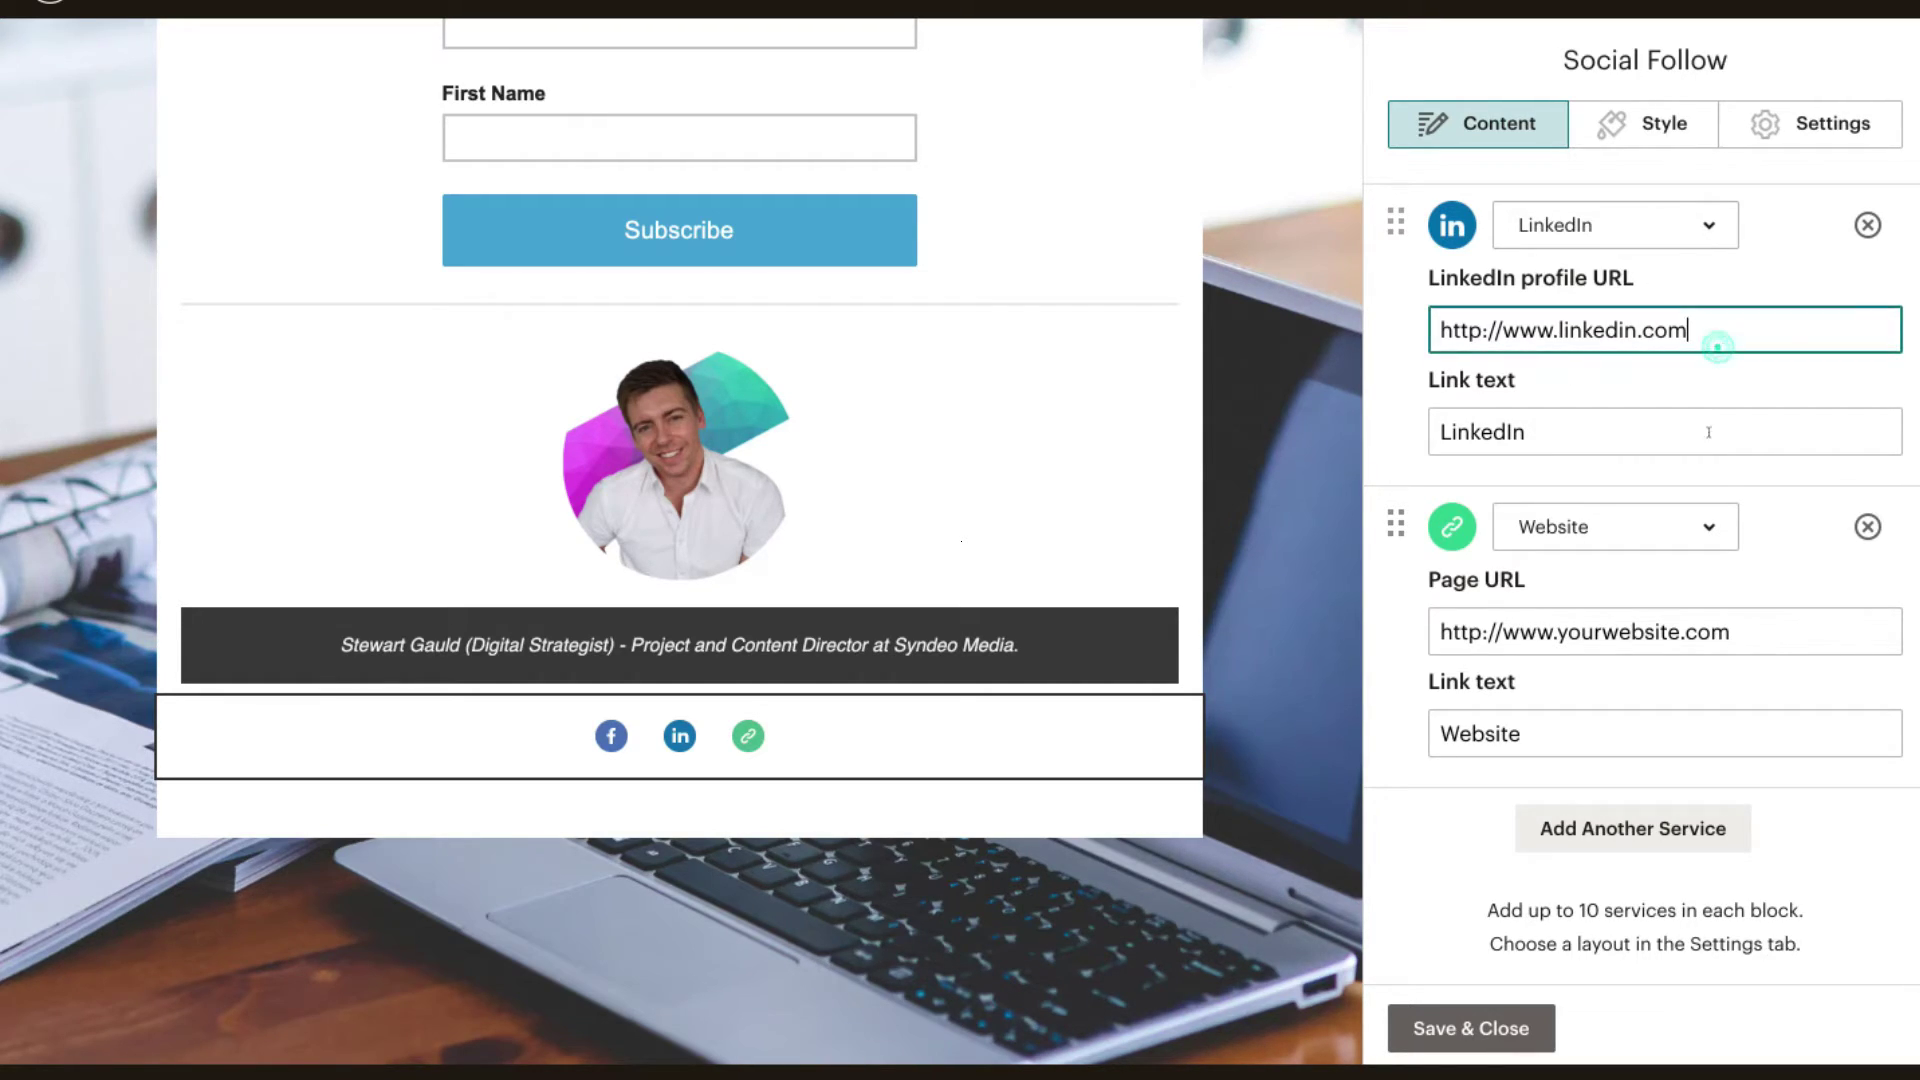
Step: Replace the placeholder website domain so the link points to syndeo.co.nz
click(1715, 631)
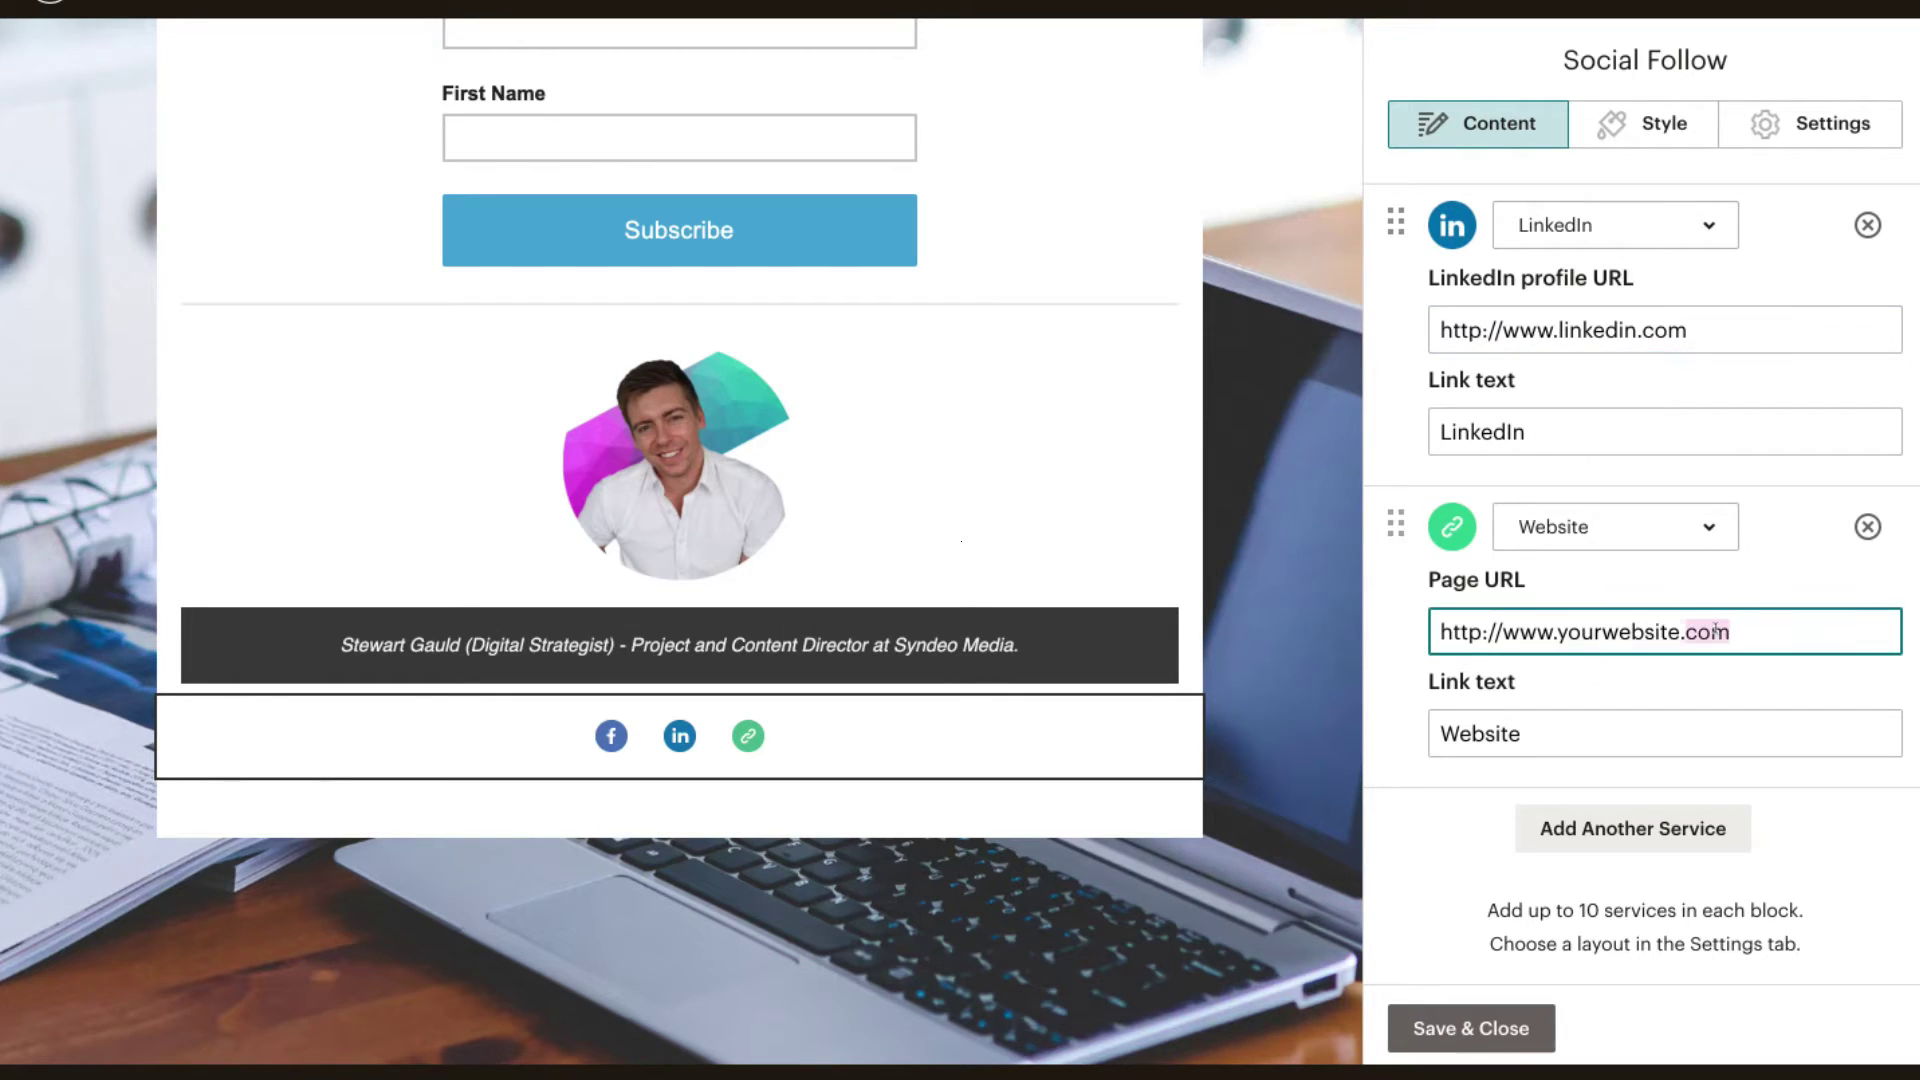
triple_click(1715, 631)
click(1735, 631)
key(ctrl+shift+Left)
key(ctrl+shift+Left)
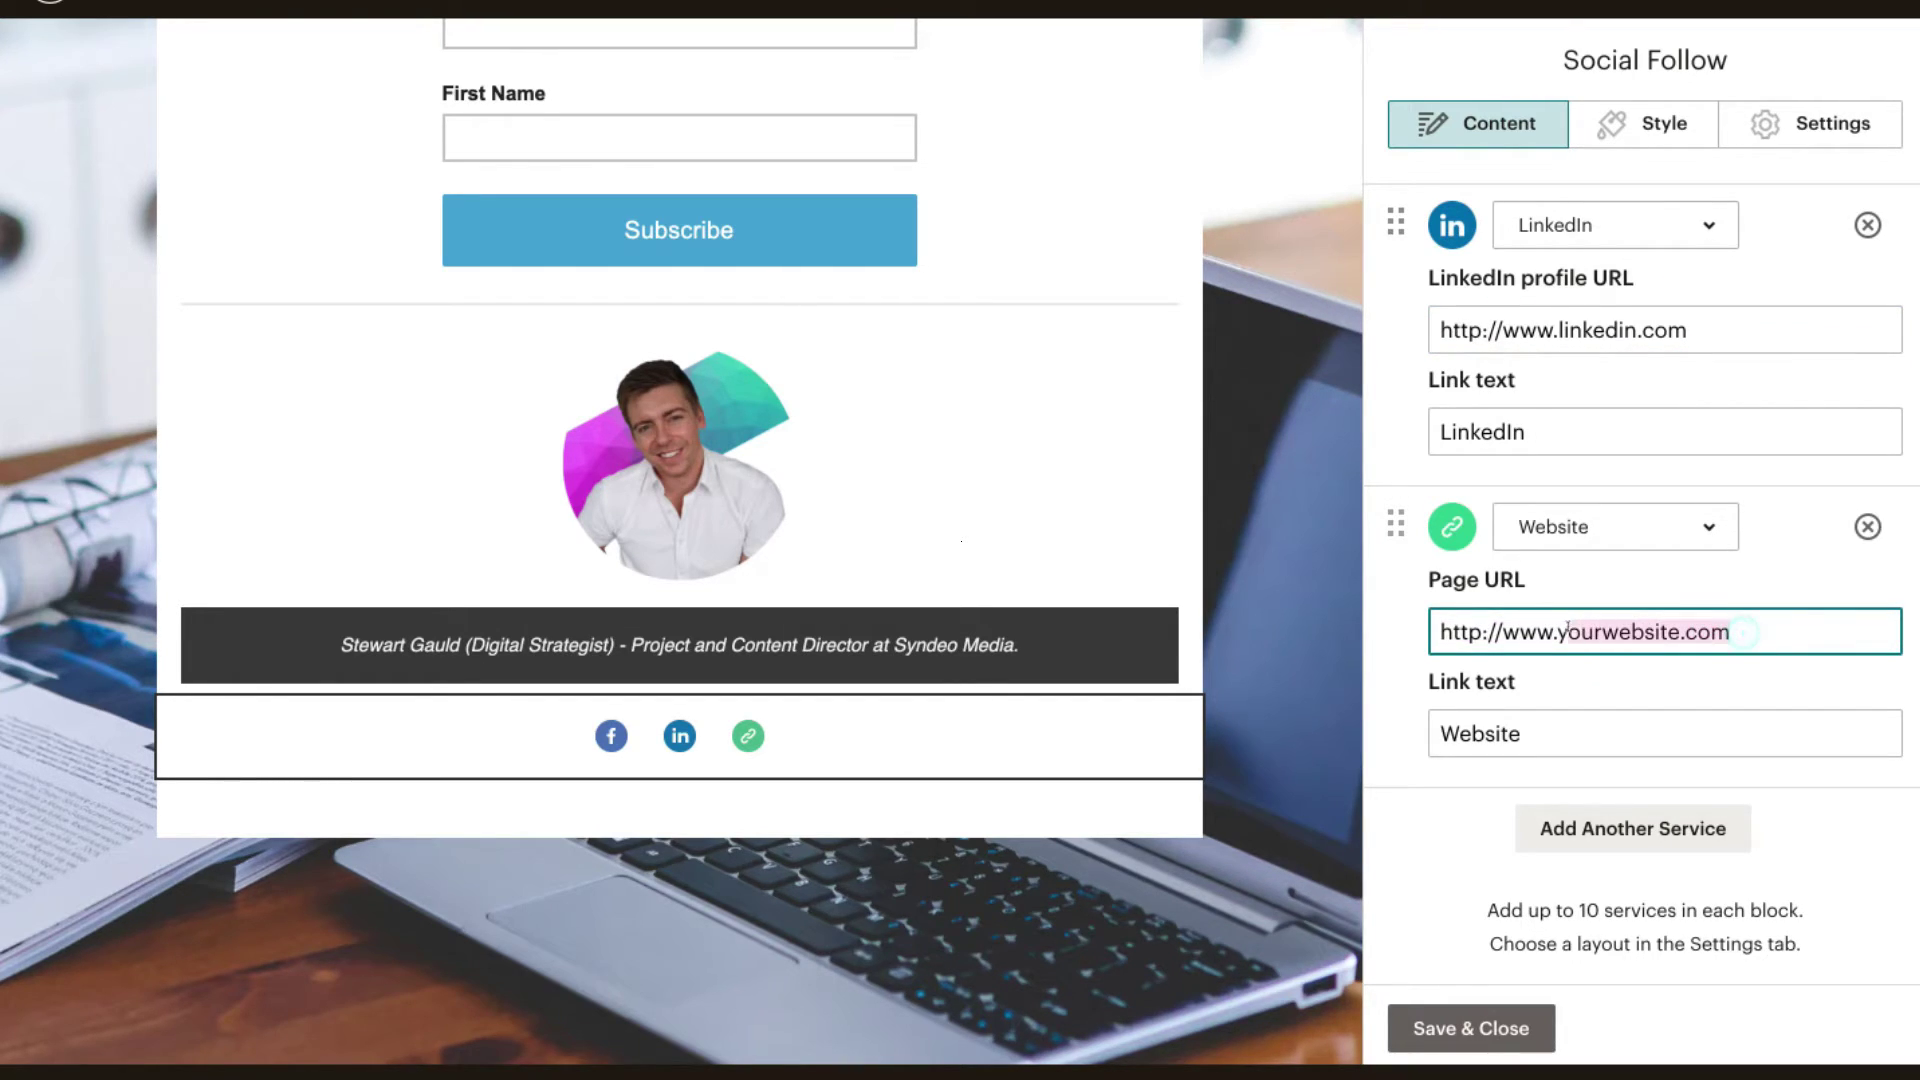
text(syndeo.co.nz)
key(ctrl+Left)
key(ctrl+Left)
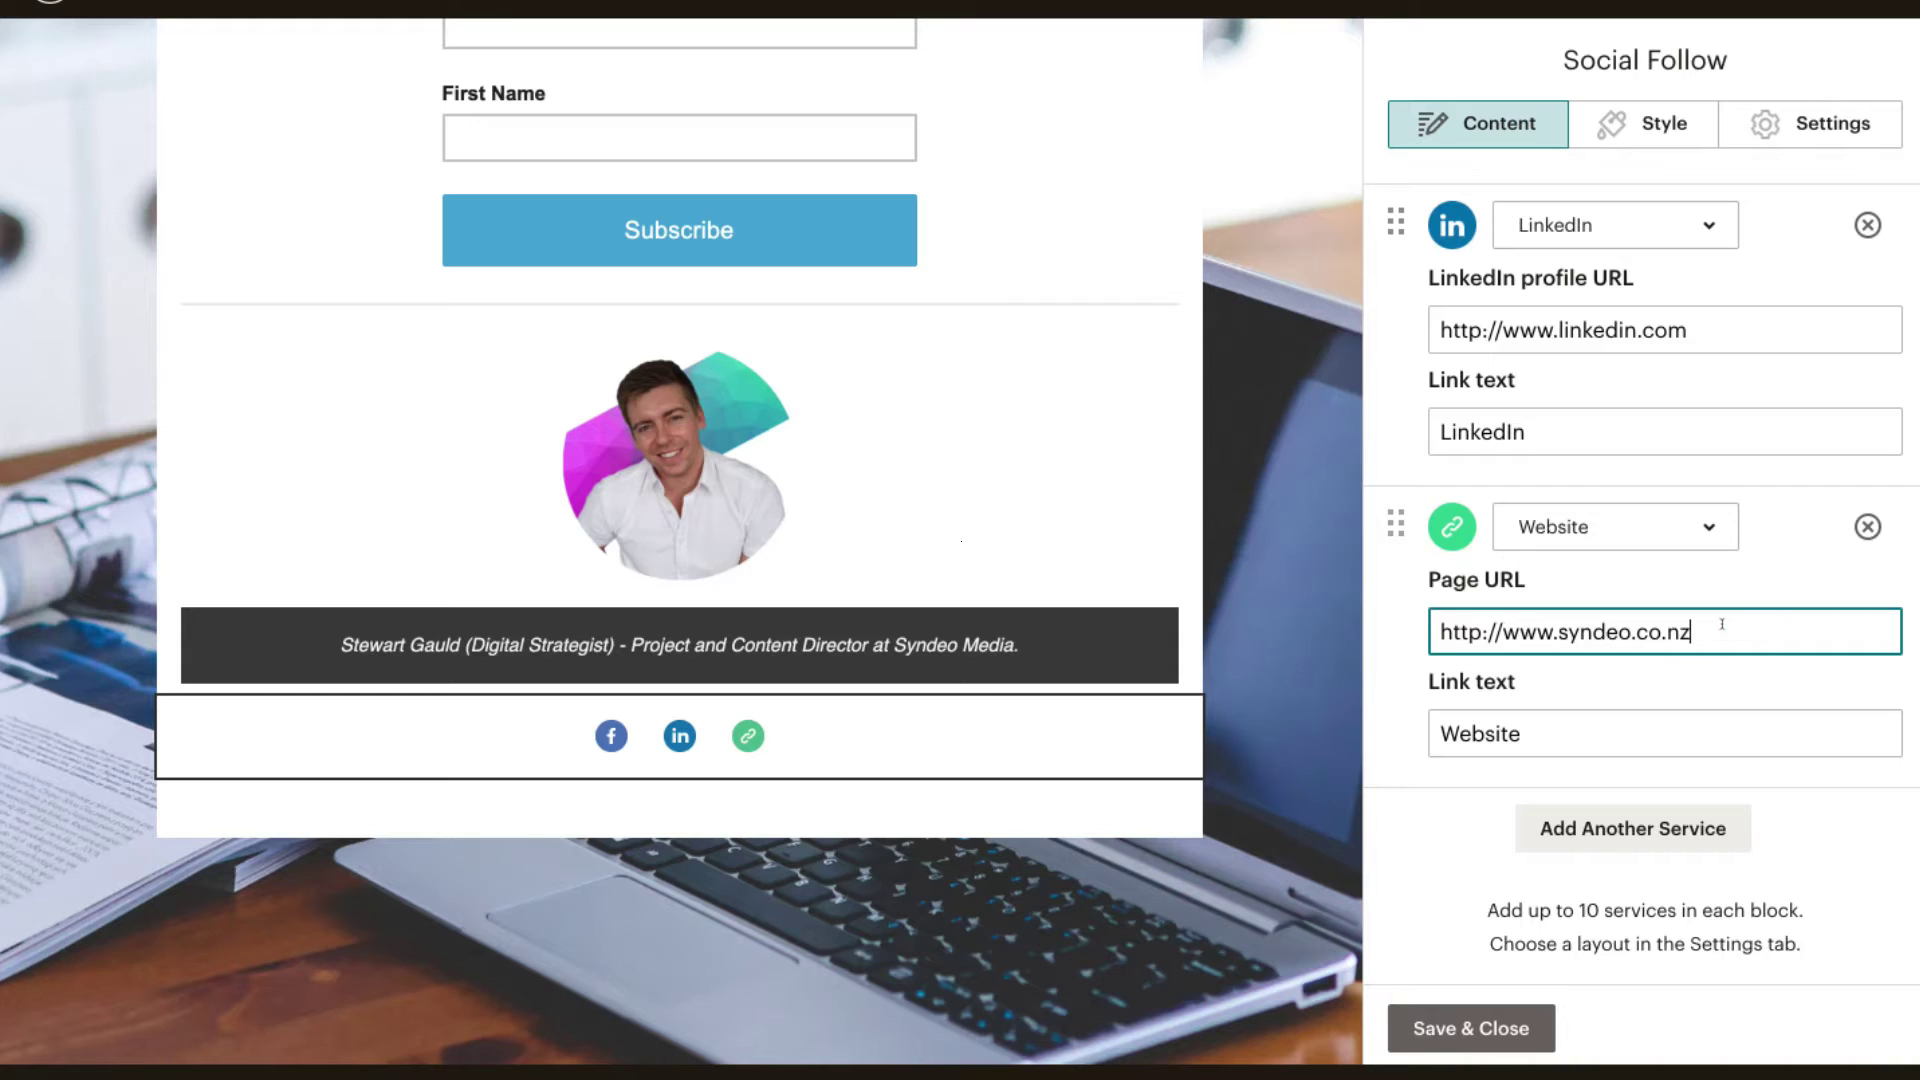
Step: Add a YouTube service with its channel URL, then save and close the block
click(1577, 838)
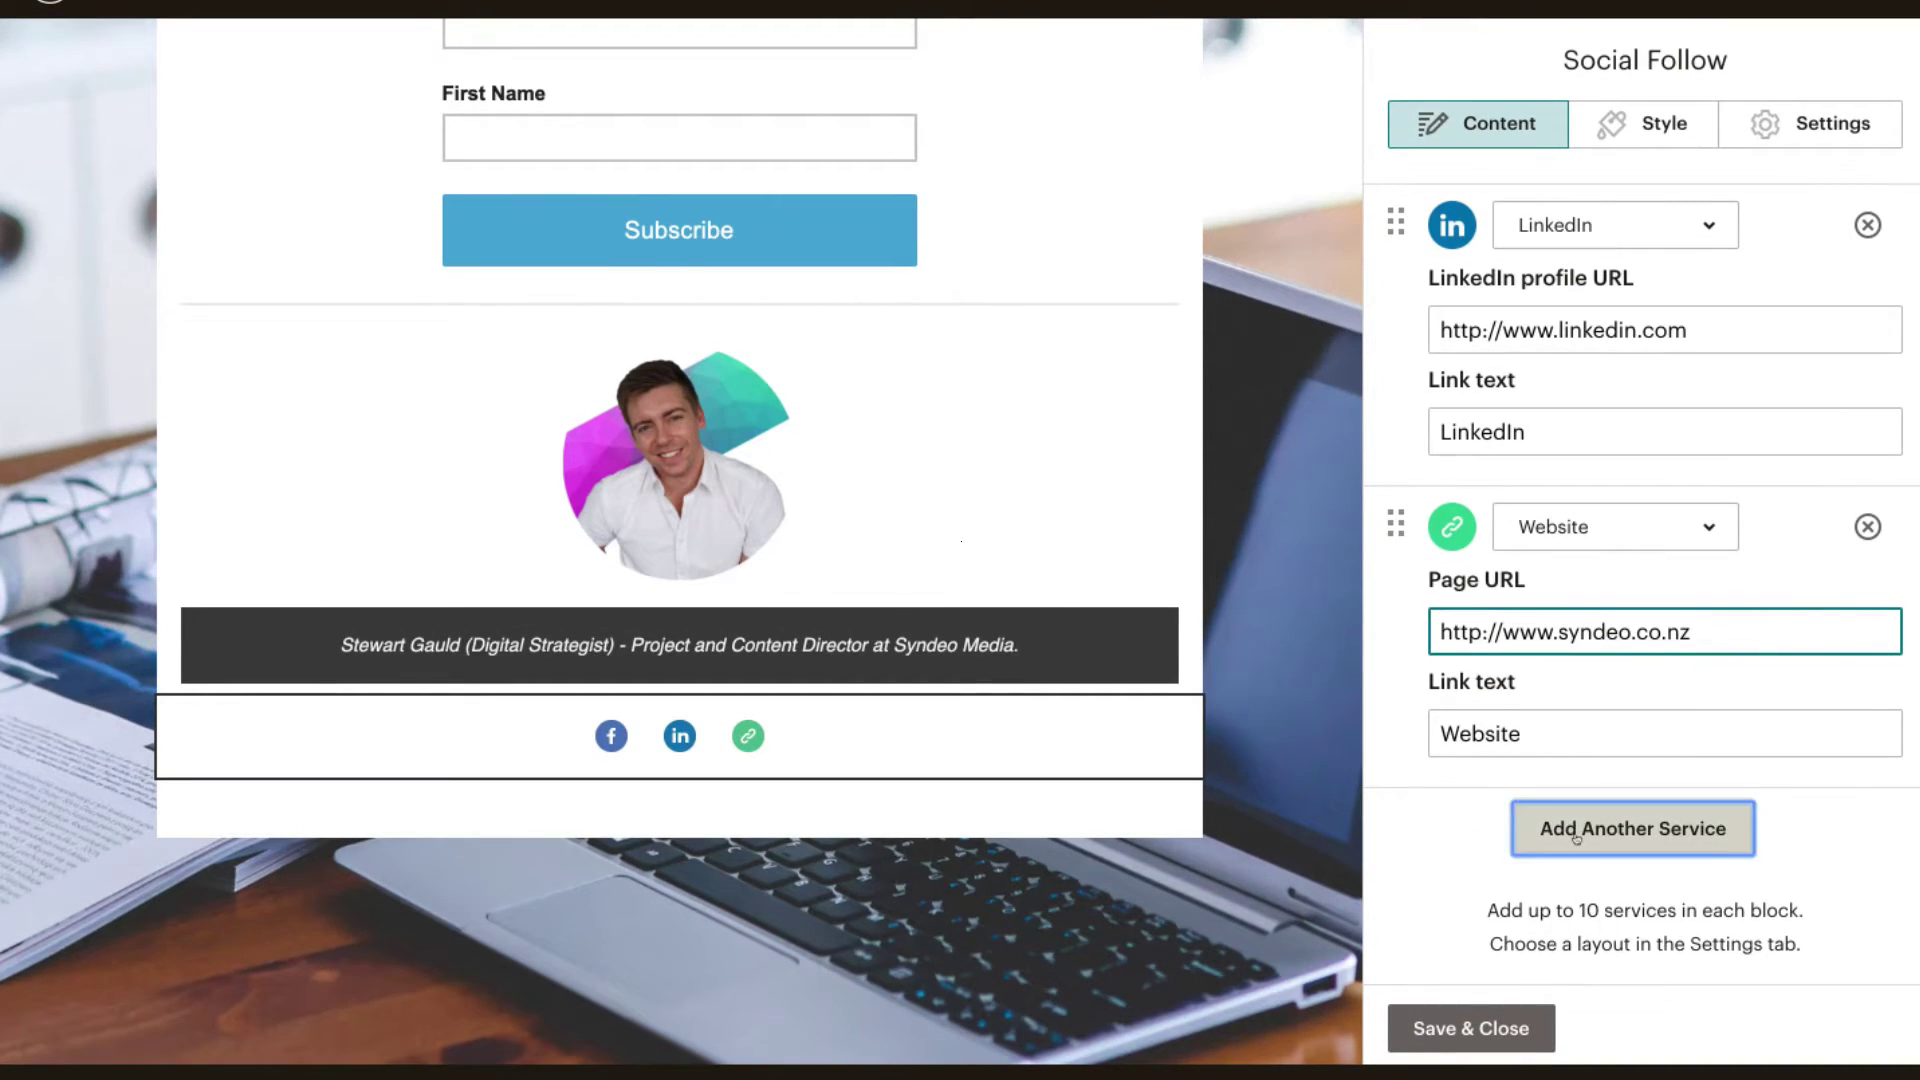
scroll(1670, 830, down, 3)
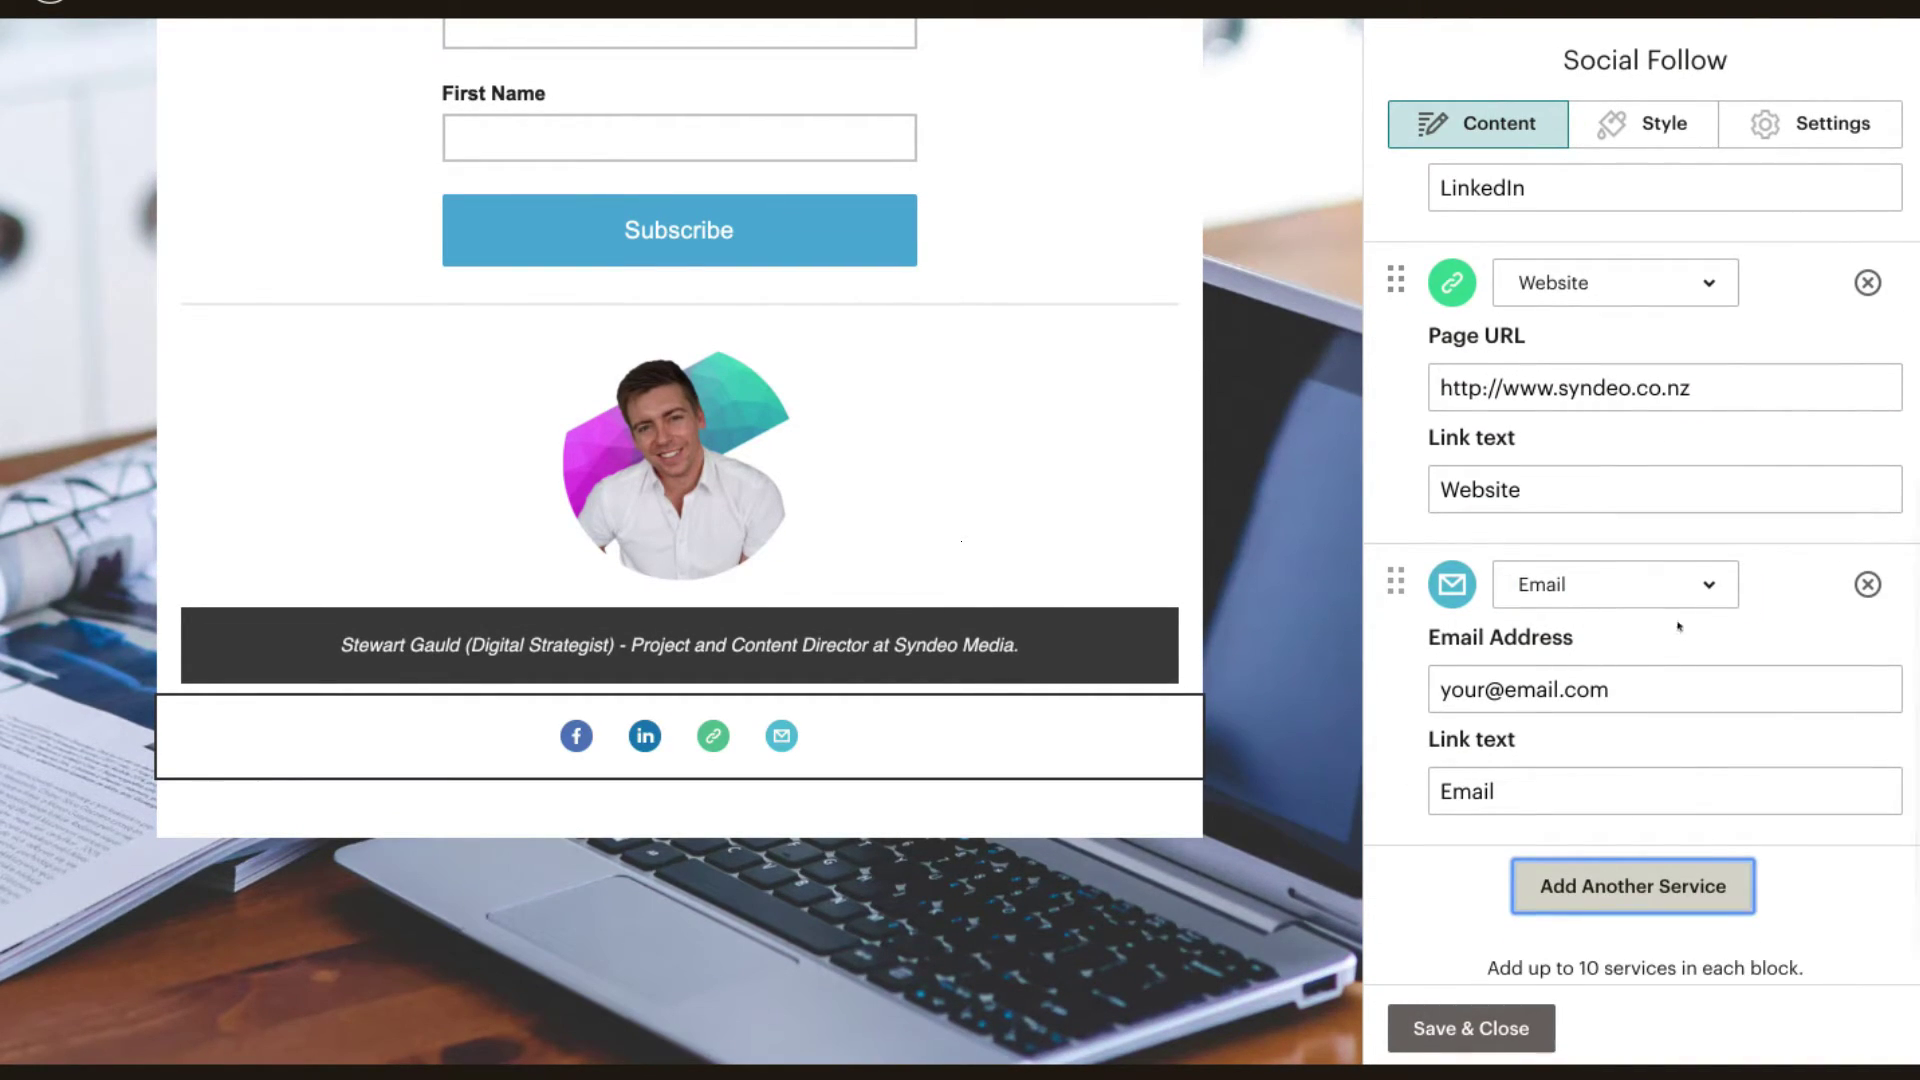
click(1688, 574)
scroll(1625, 262, up, 2)
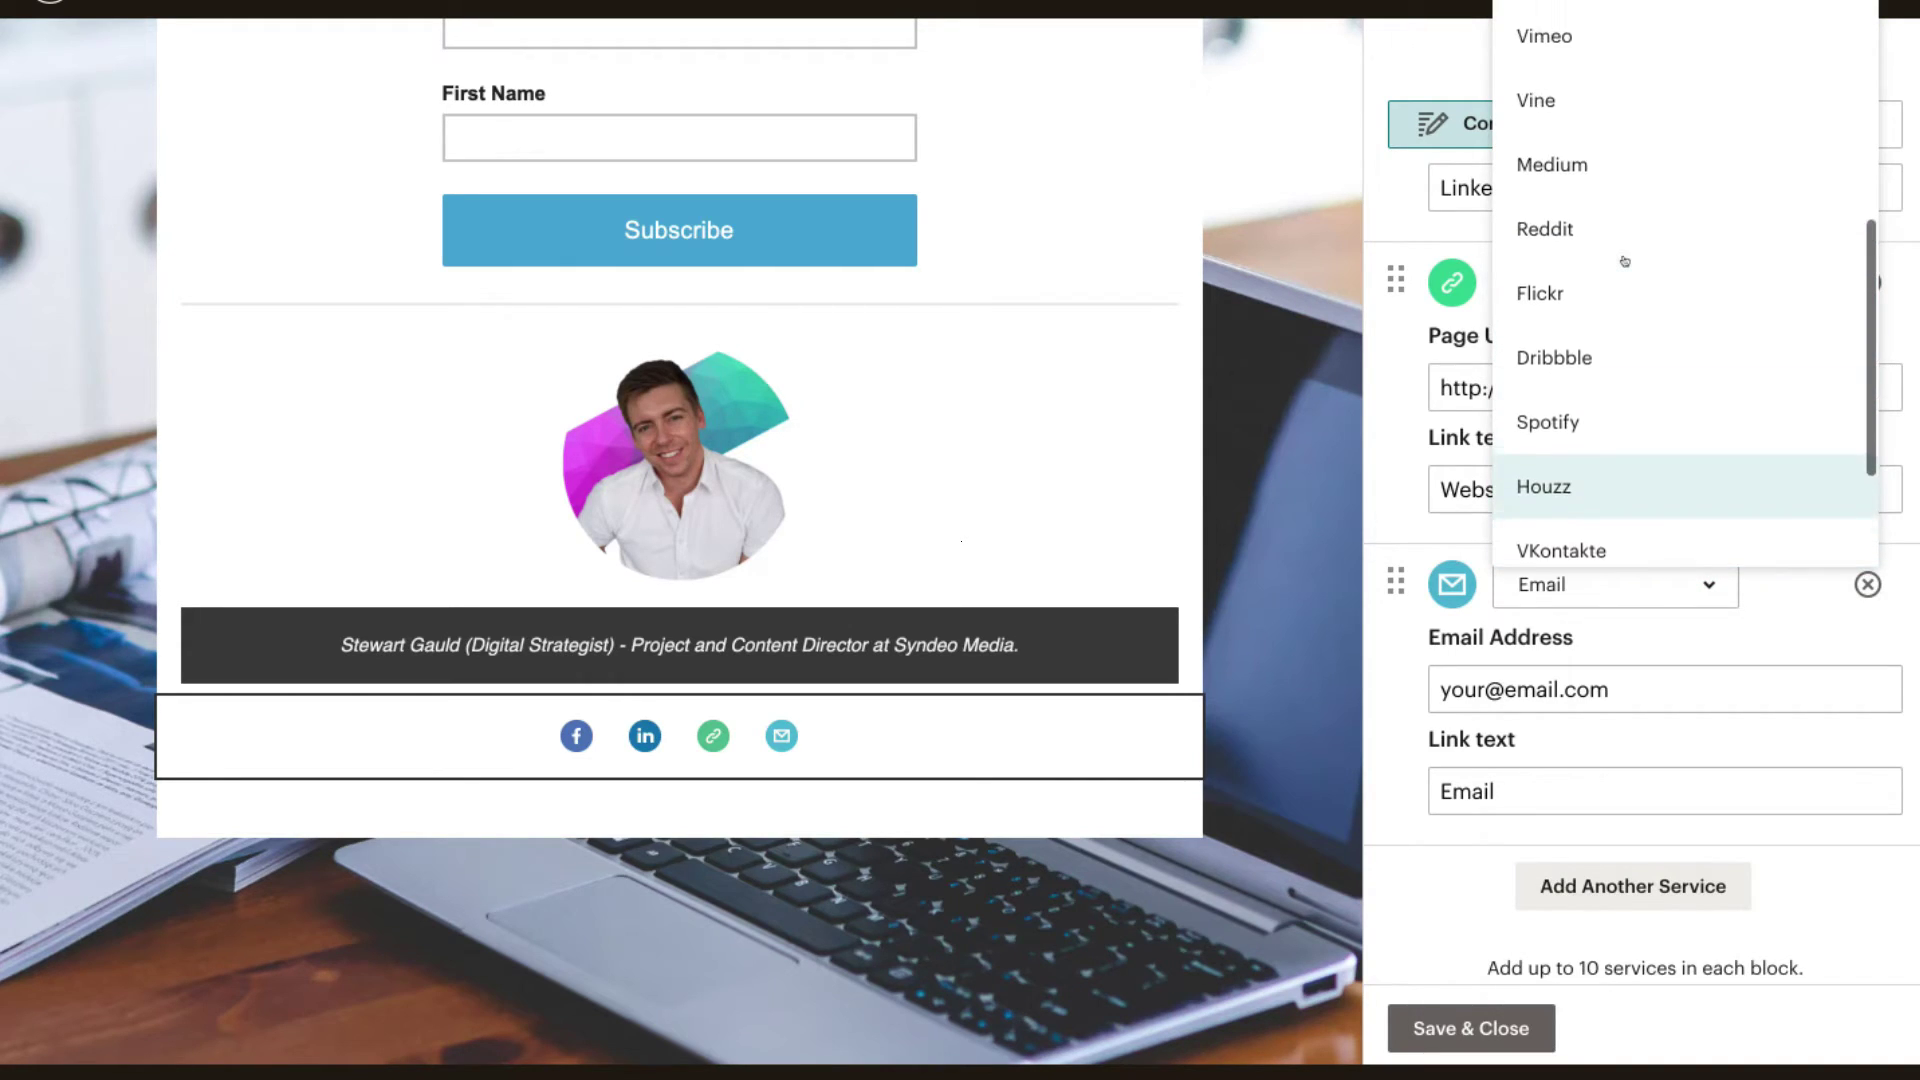
scroll(1625, 262, up, 6)
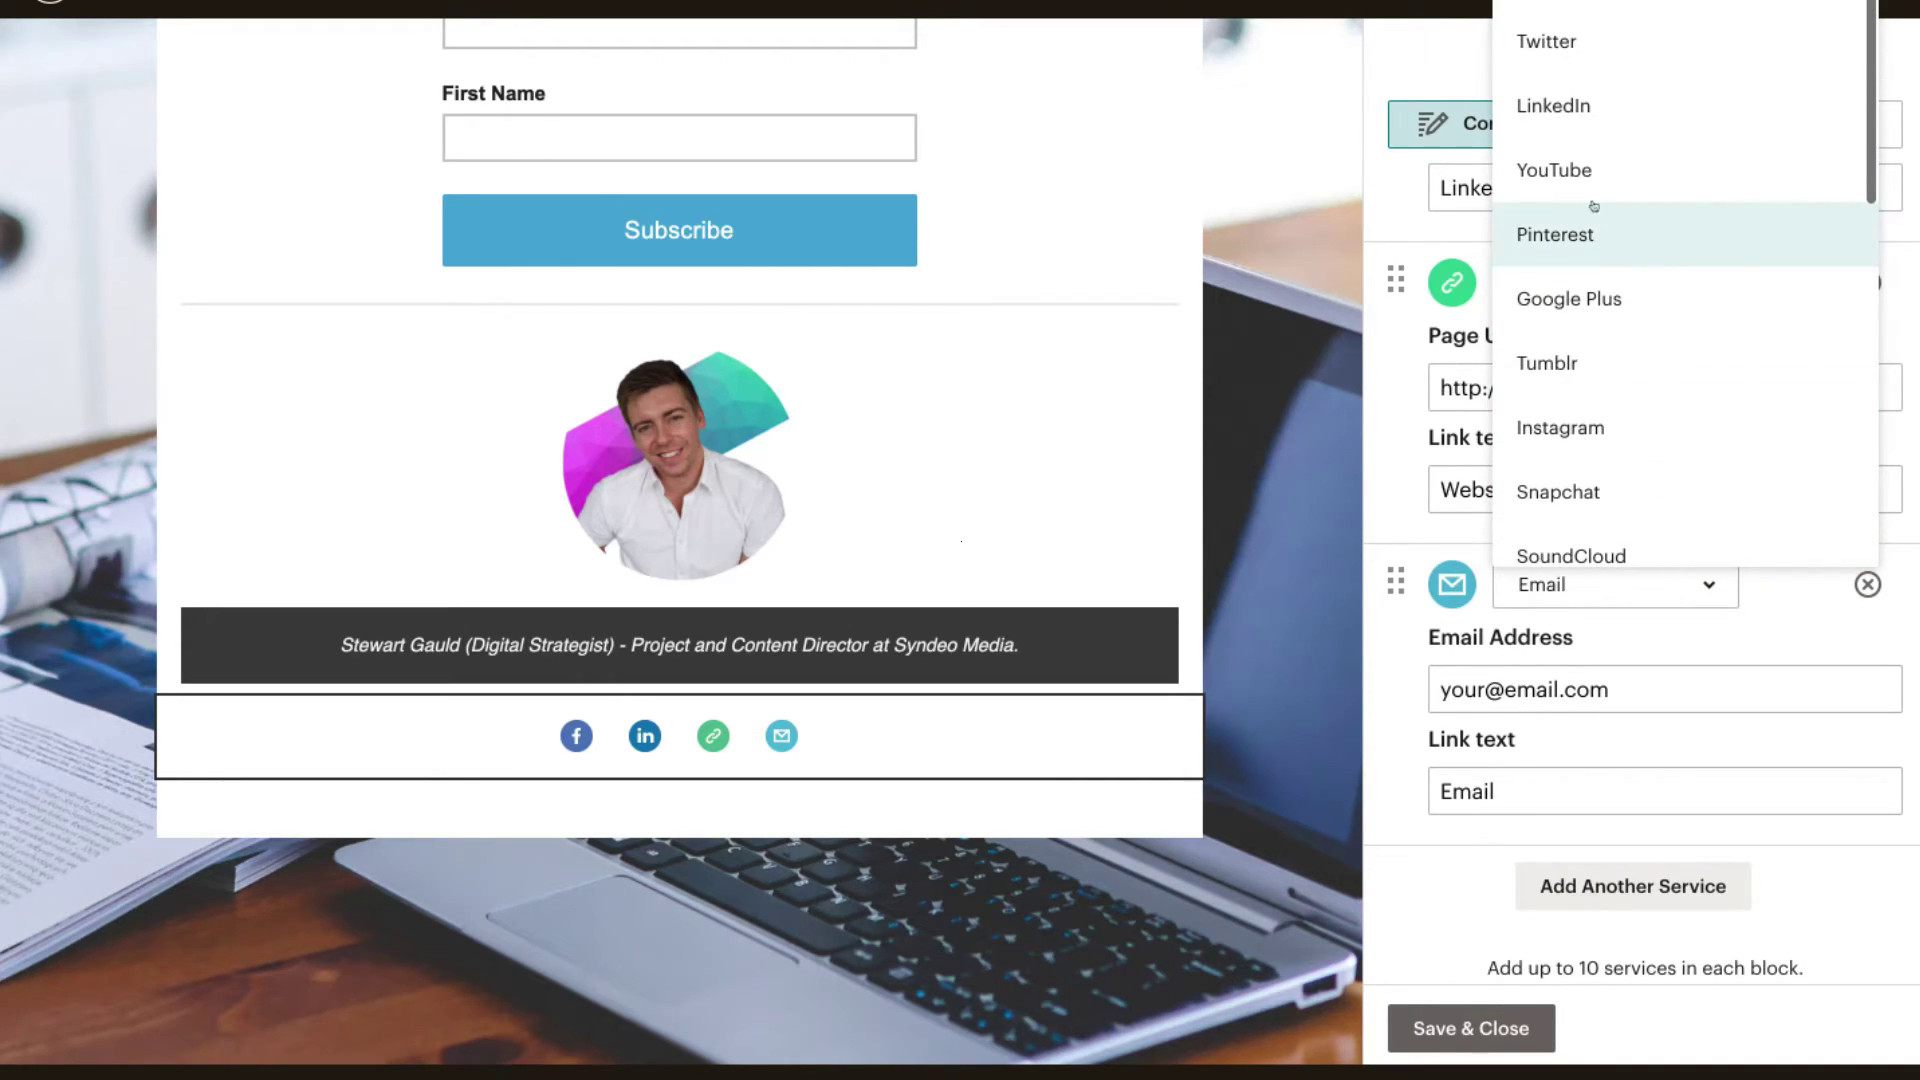
click(1594, 172)
scroll(1636, 660, down, 1)
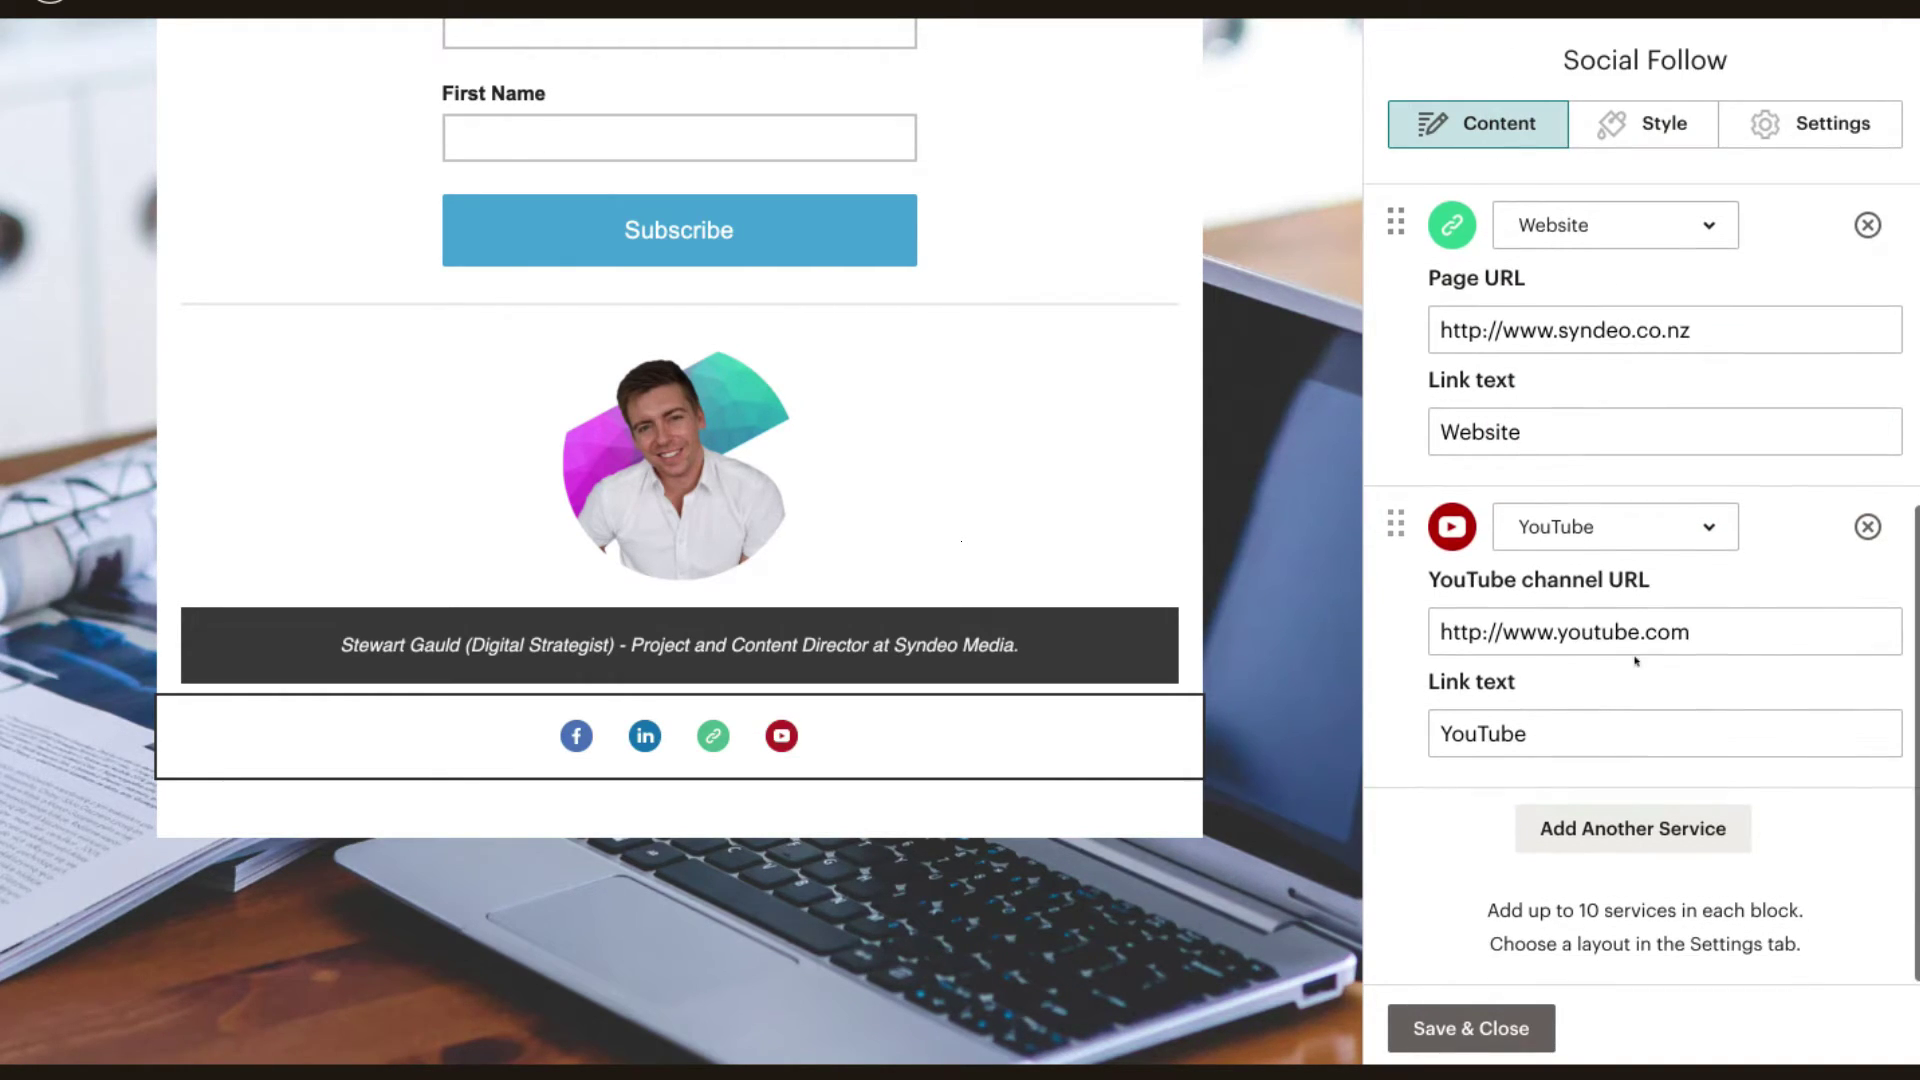
click(1704, 639)
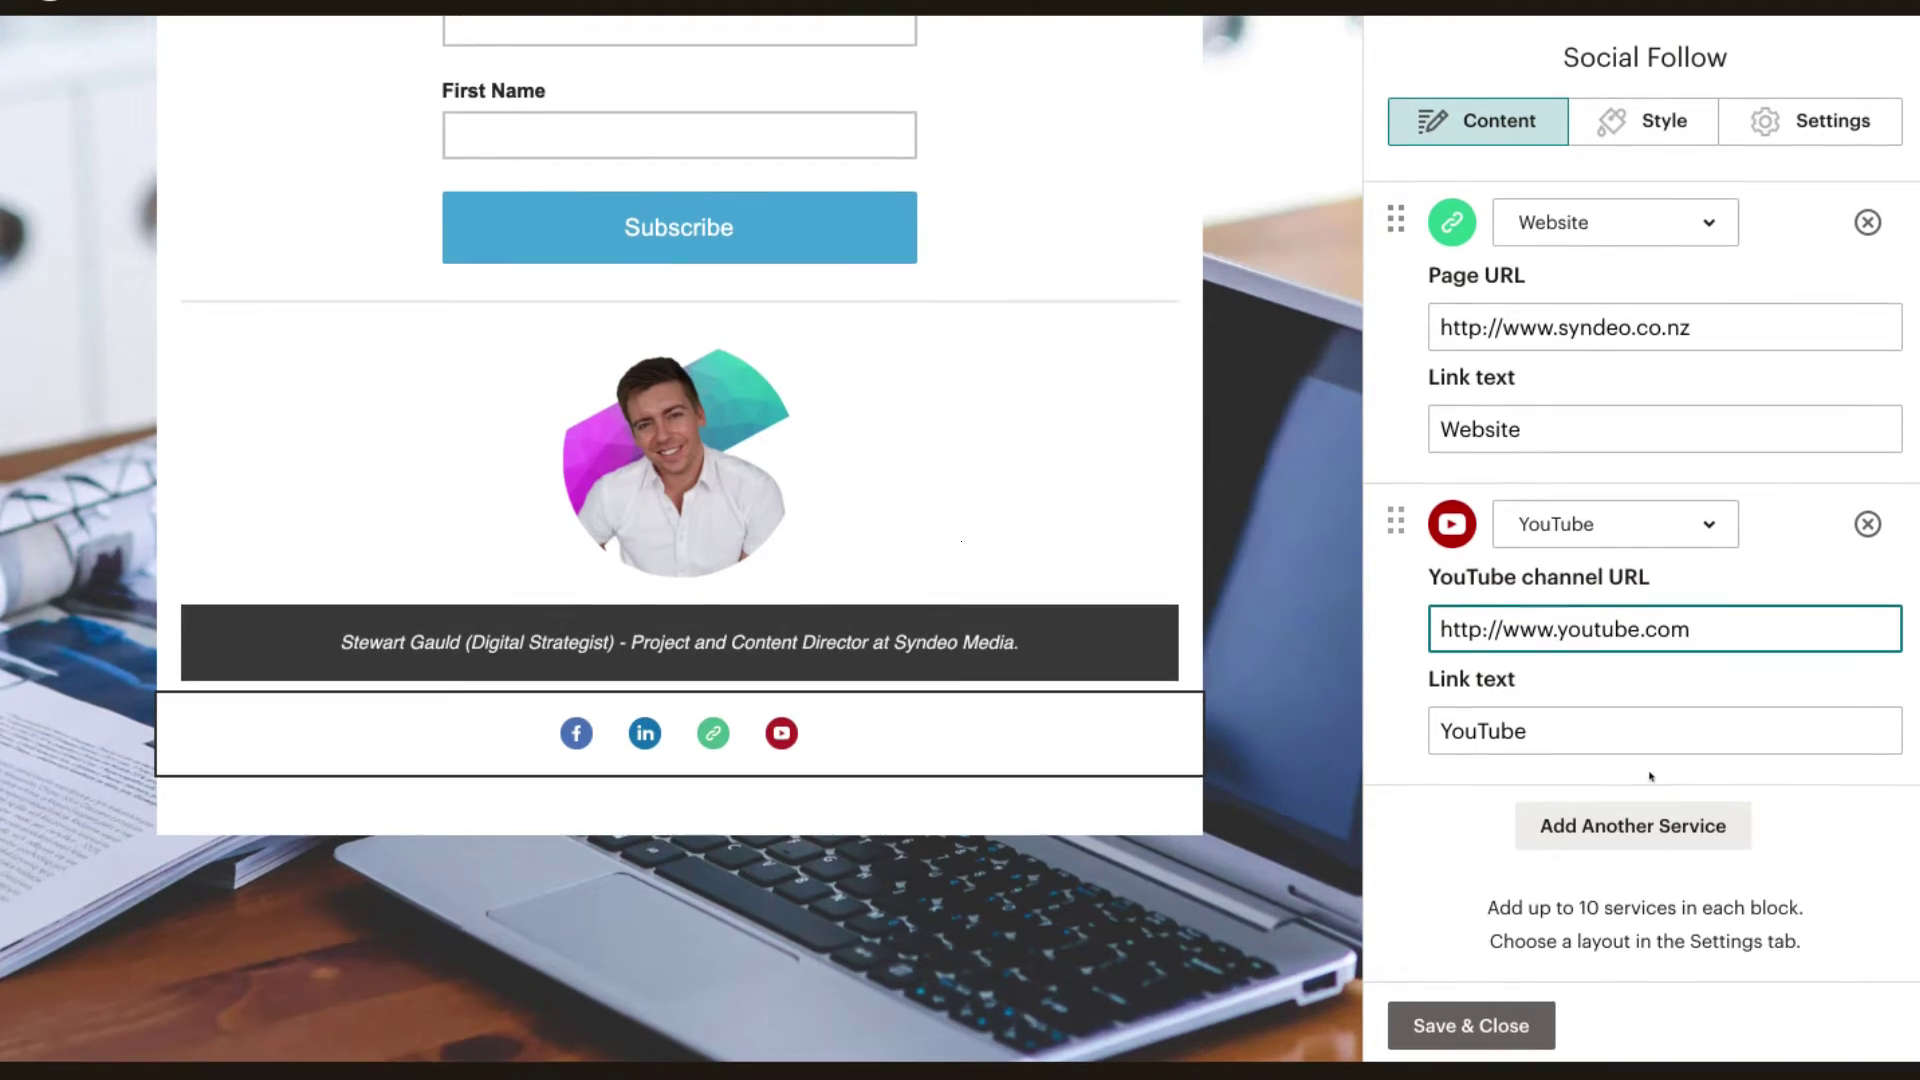
scroll(1668, 694, up, 1)
scroll(1668, 694, up, 3)
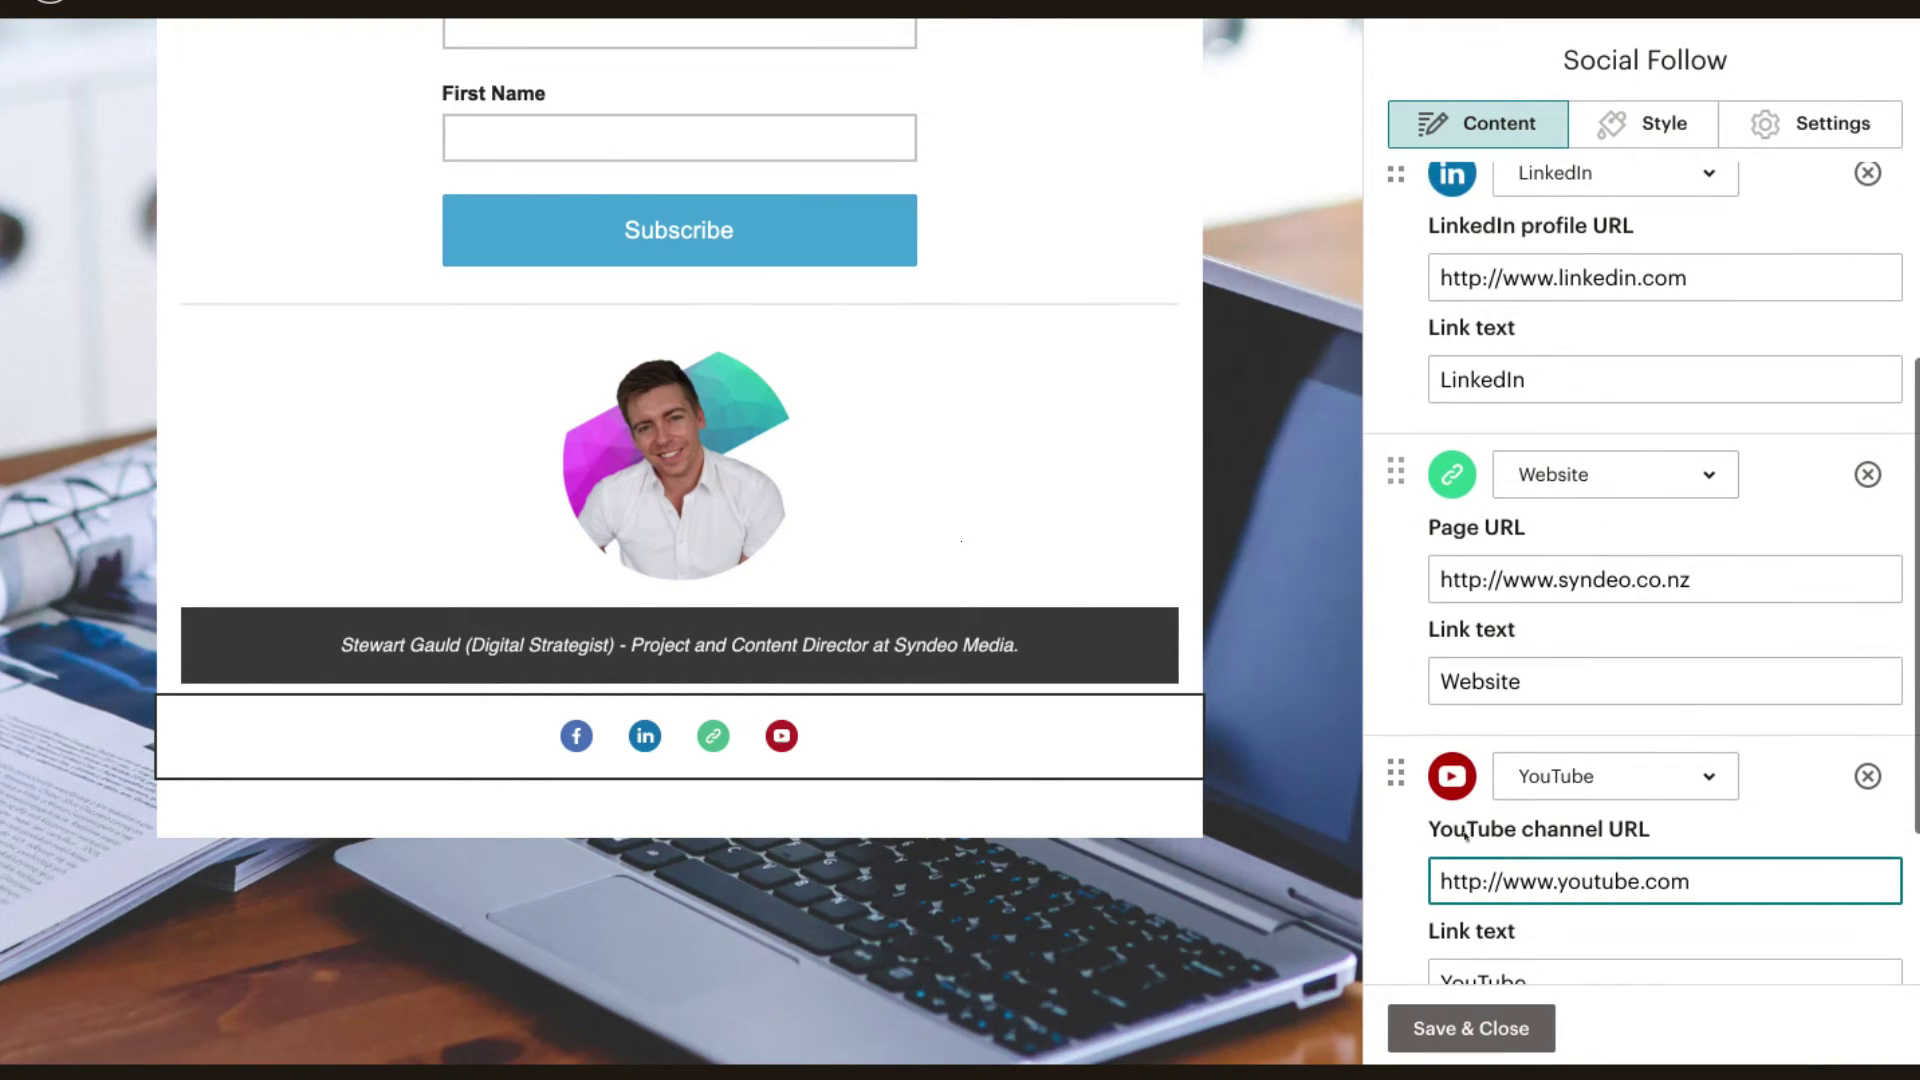
click(1418, 1030)
Step: Scroll up and down through the finished landing page design to review it
scroll(1308, 597, up, 10)
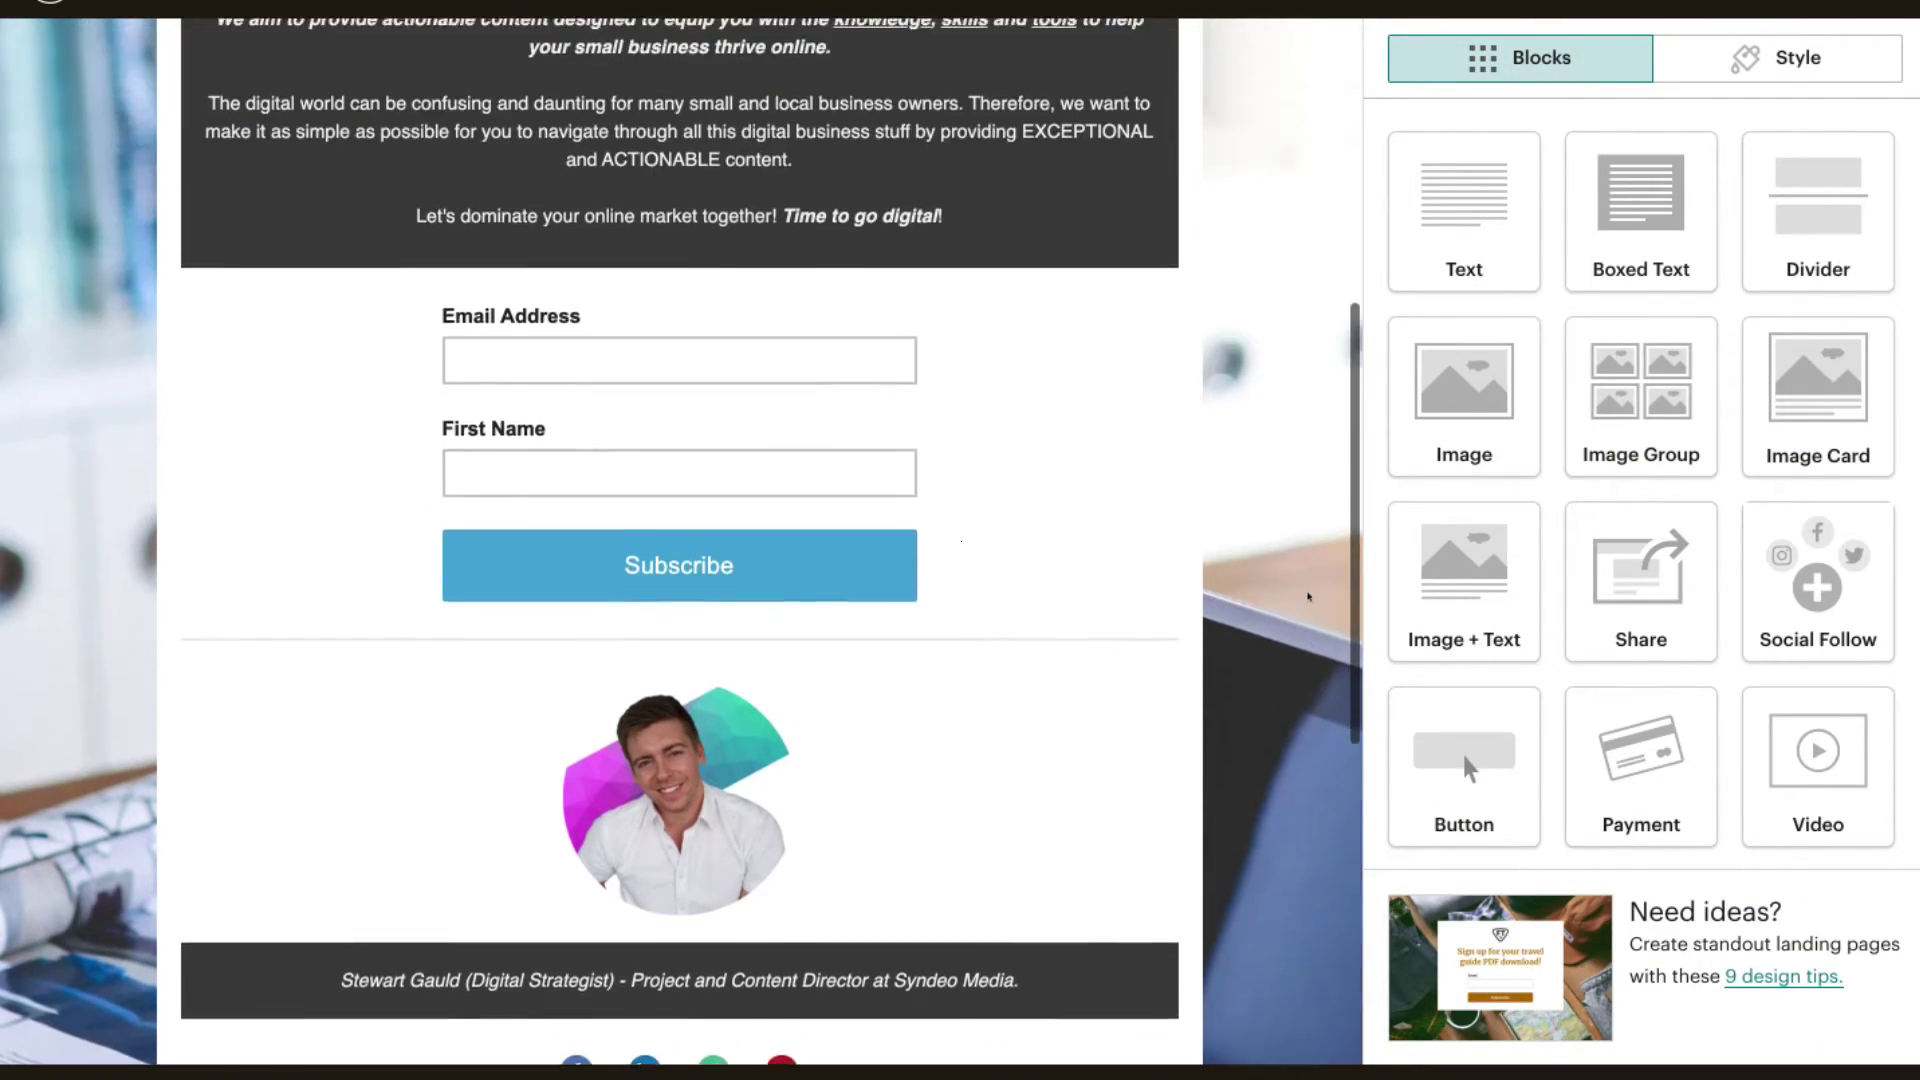
scroll(1308, 597, down, 10)
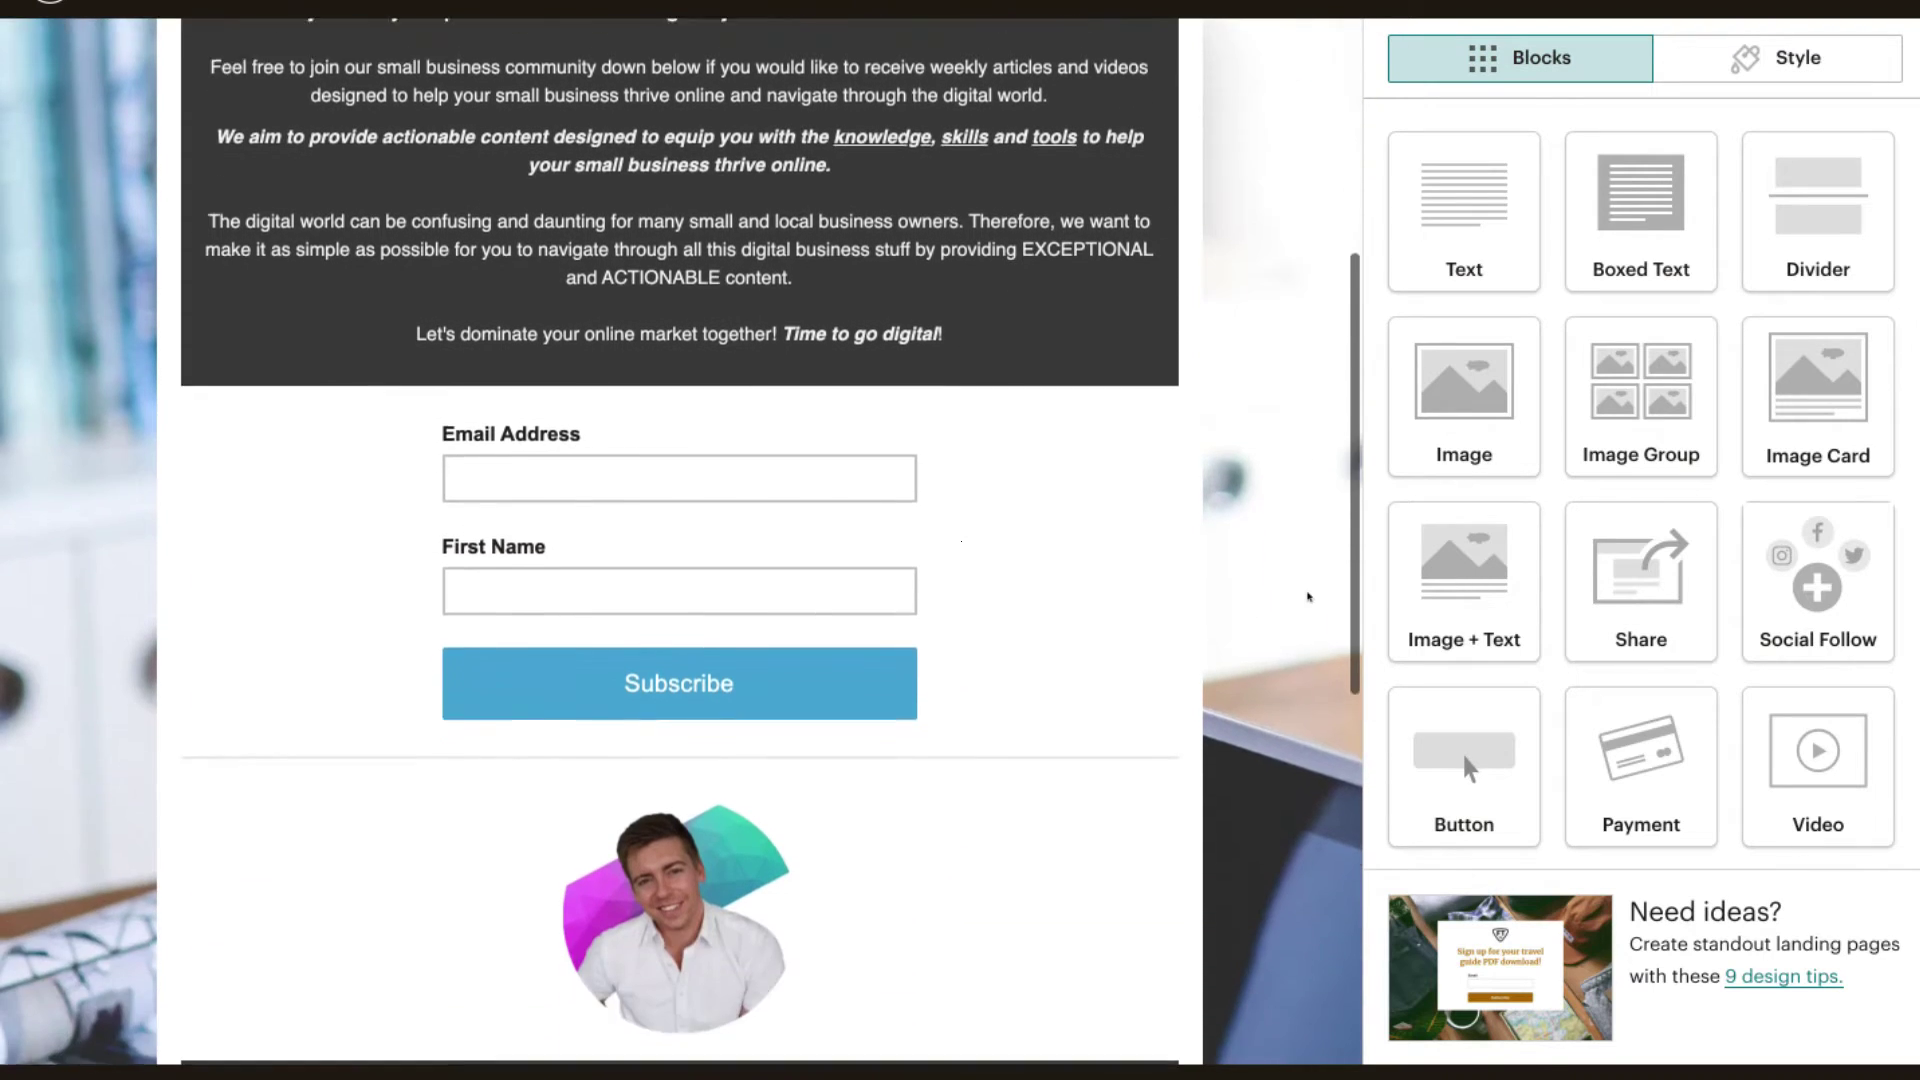
scroll(1308, 597, down, 4)
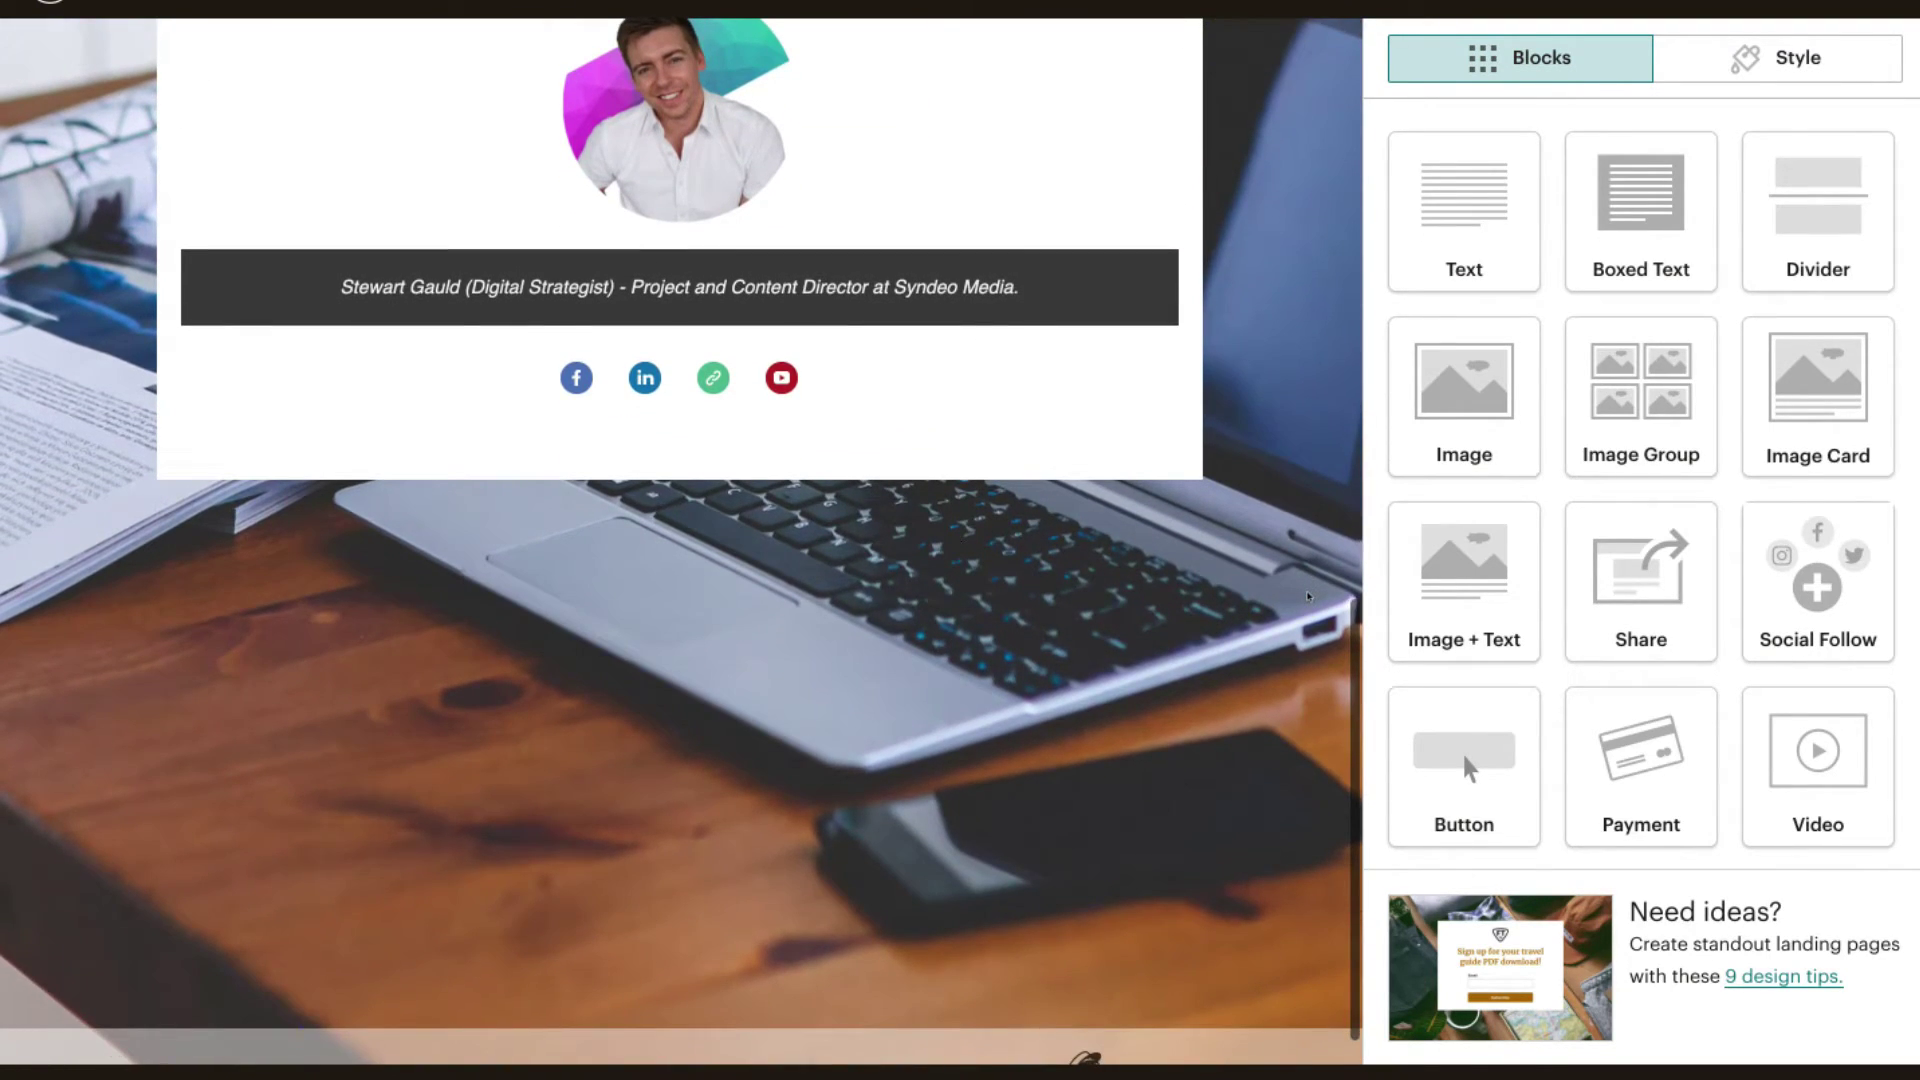
scroll(1308, 597, up, 8)
scroll(1308, 597, up, 5)
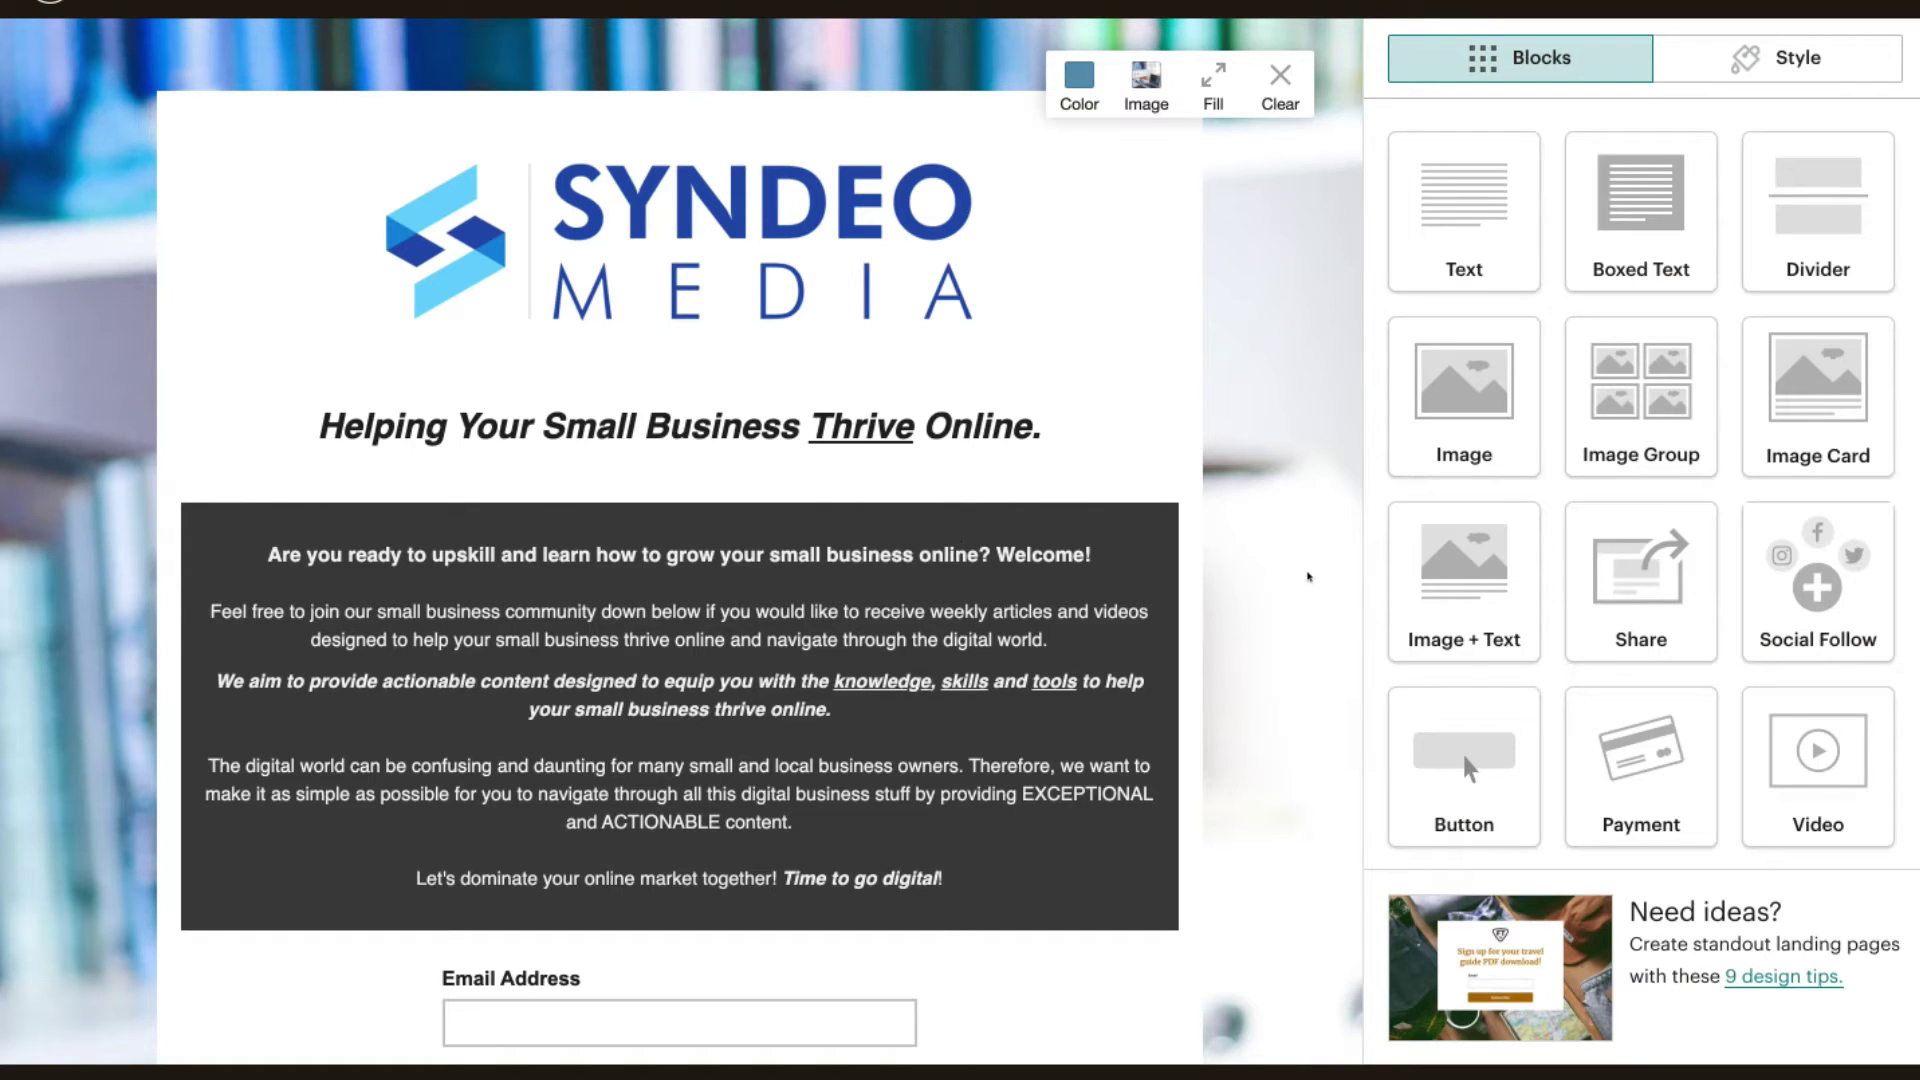
scroll(1308, 577, down, 2)
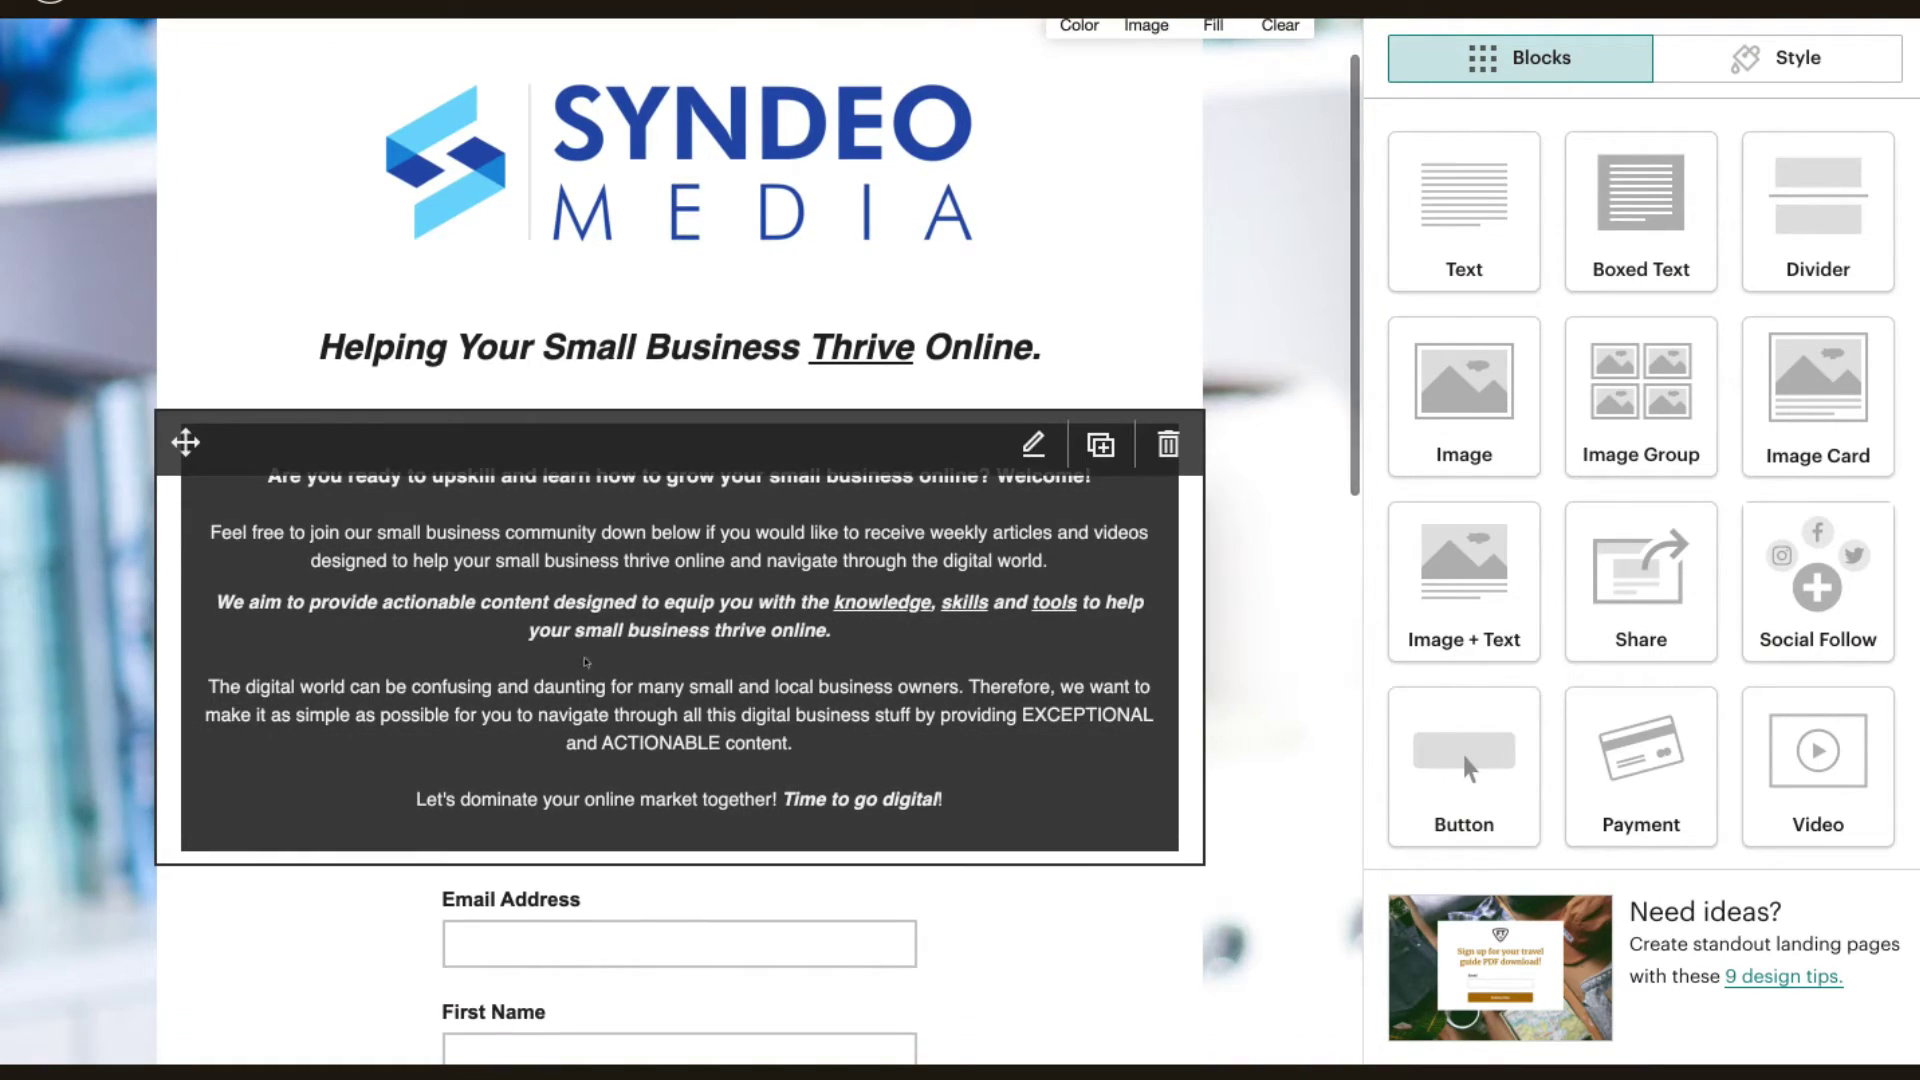
scroll(598, 663, down, 3)
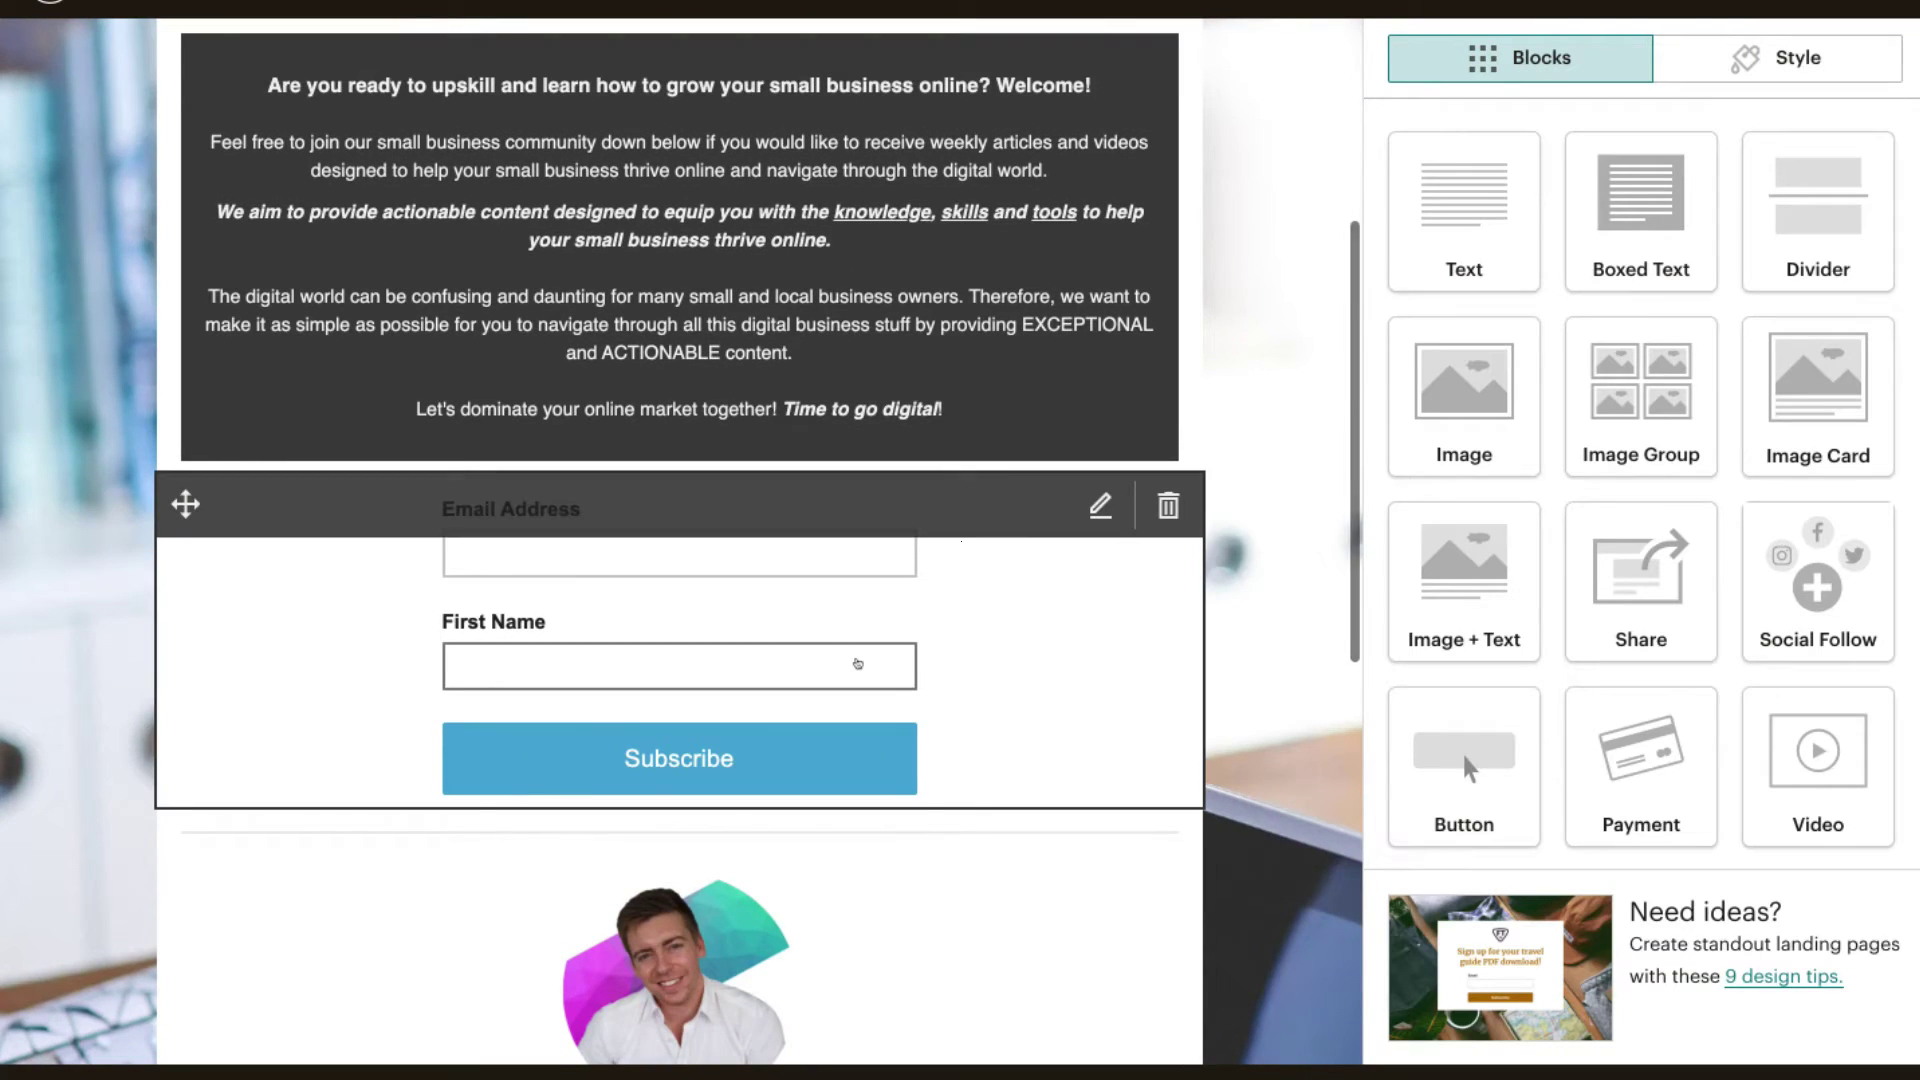
scroll(838, 497, down, 1)
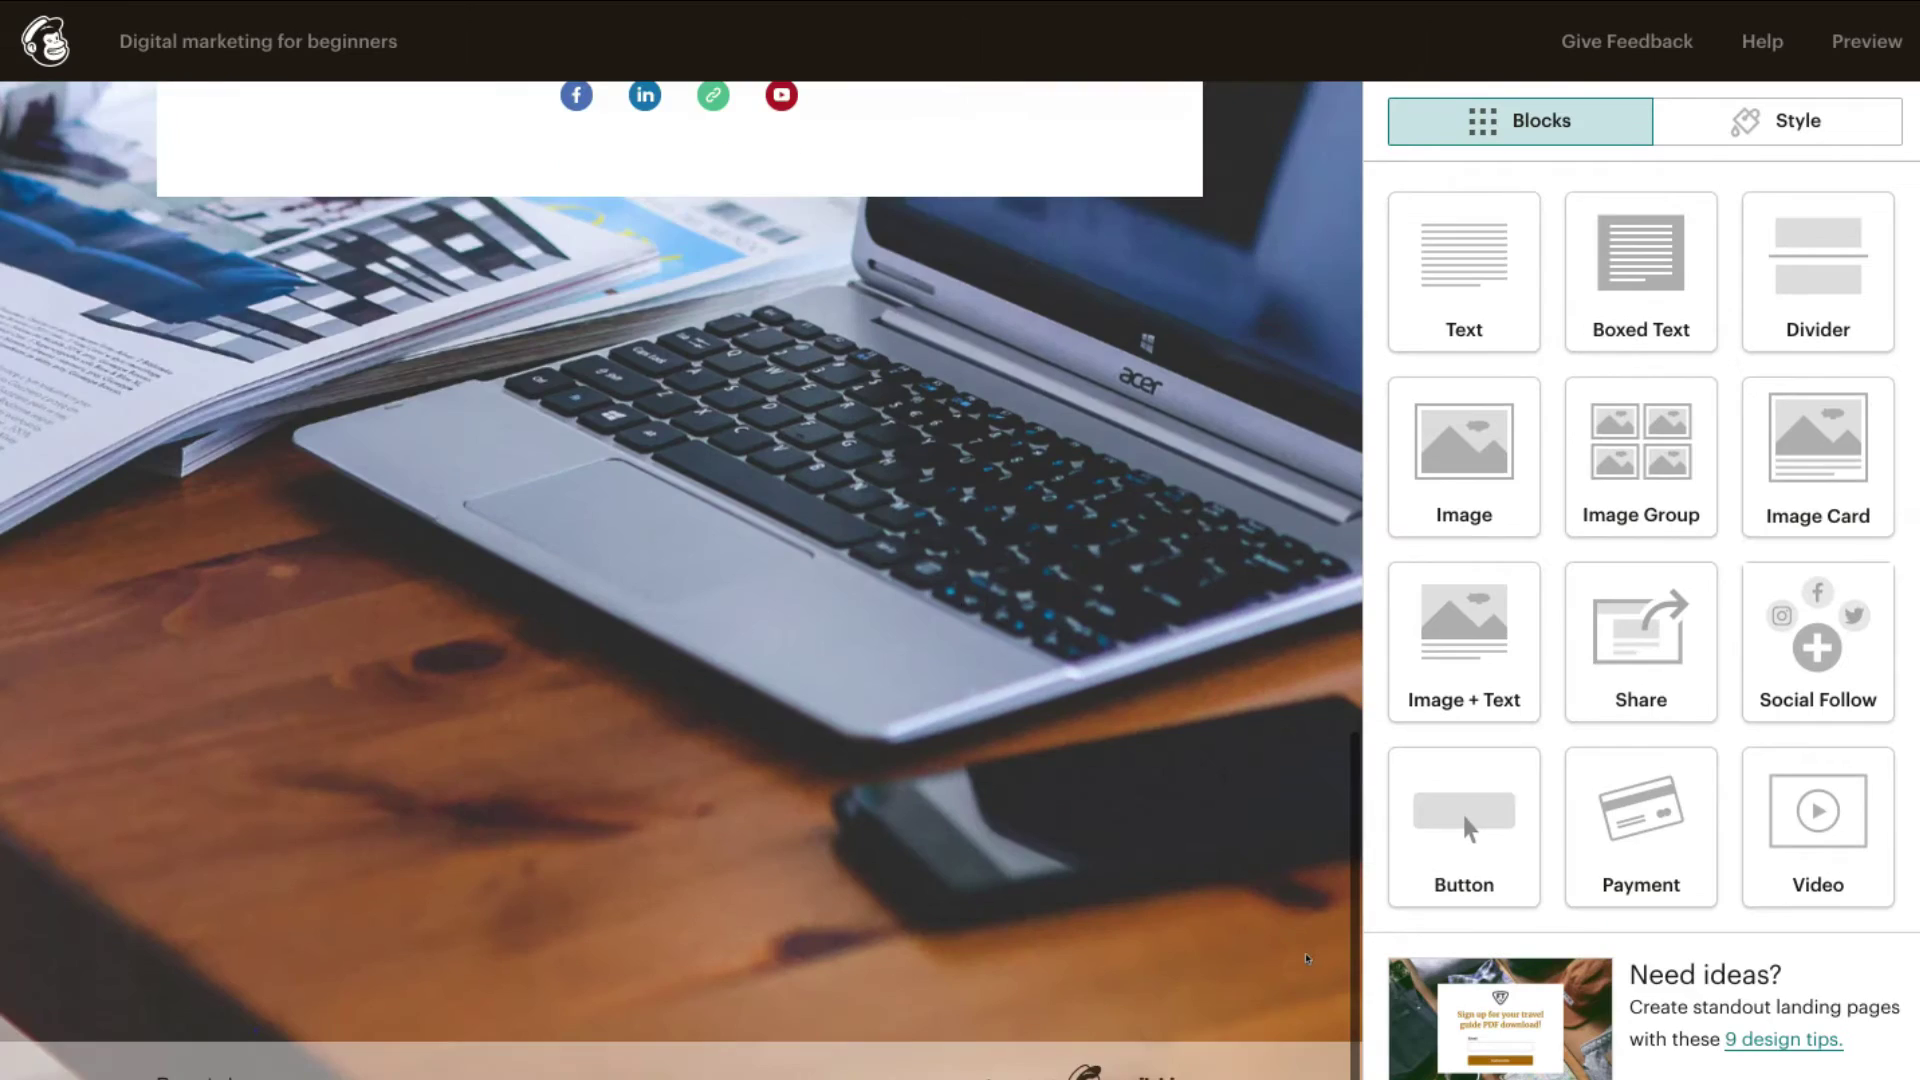
scroll(1328, 928, up, 15)
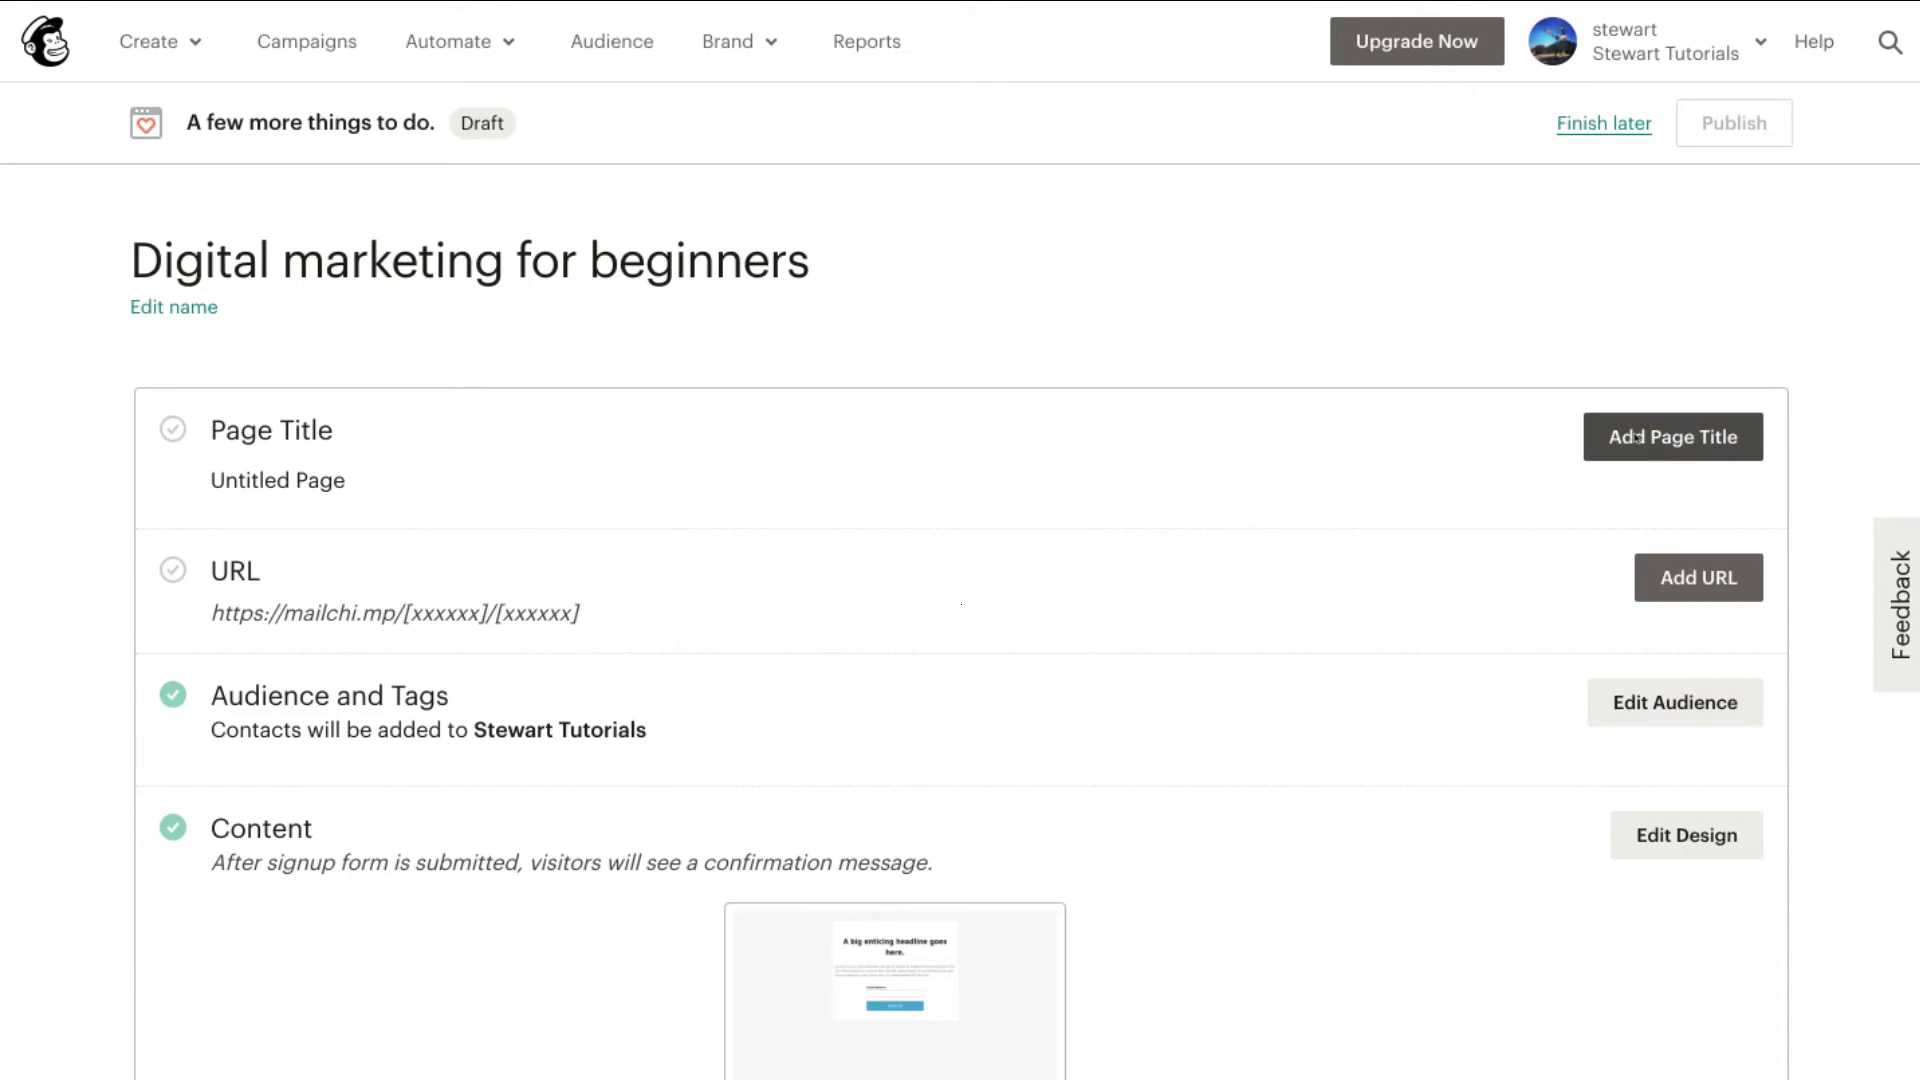
Step: Title the landing page 'Small Business Community' and save the title
click(1631, 437)
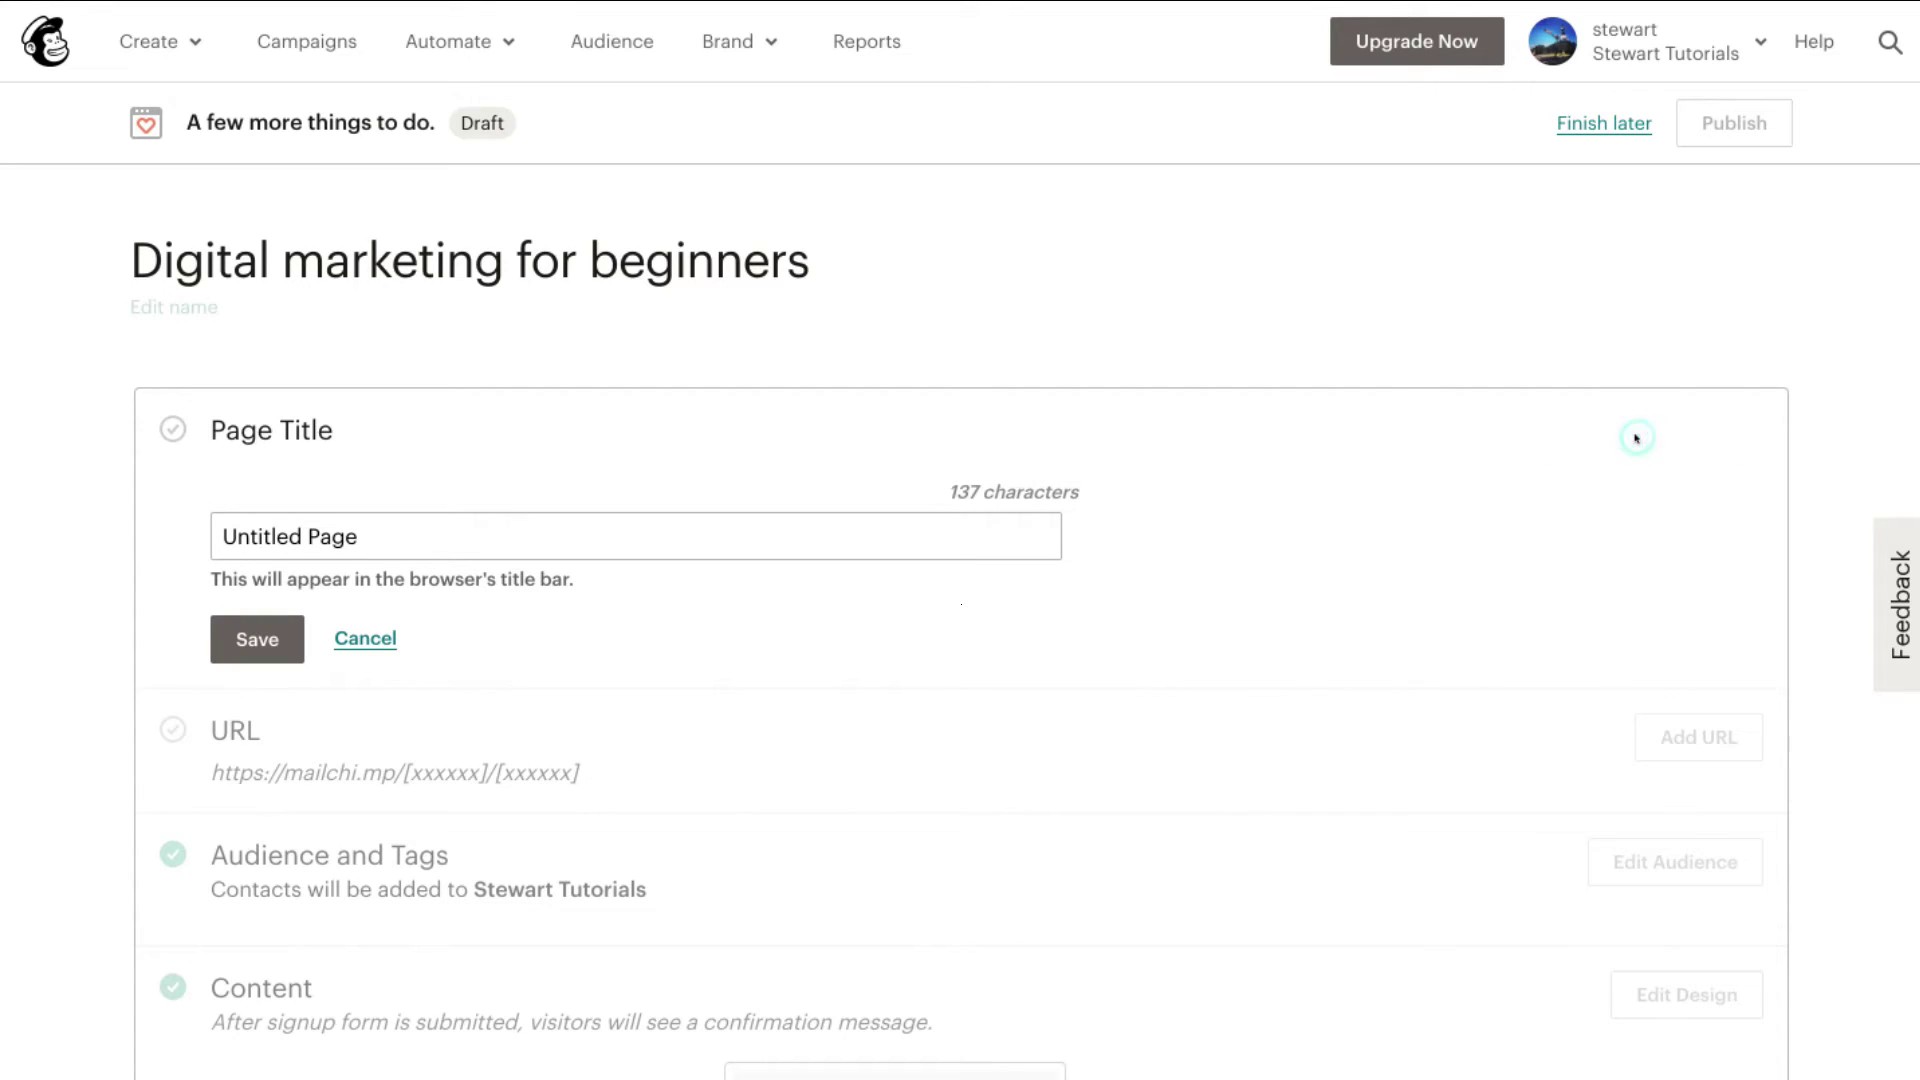
triple_click(716, 530)
text(Small Business Community)
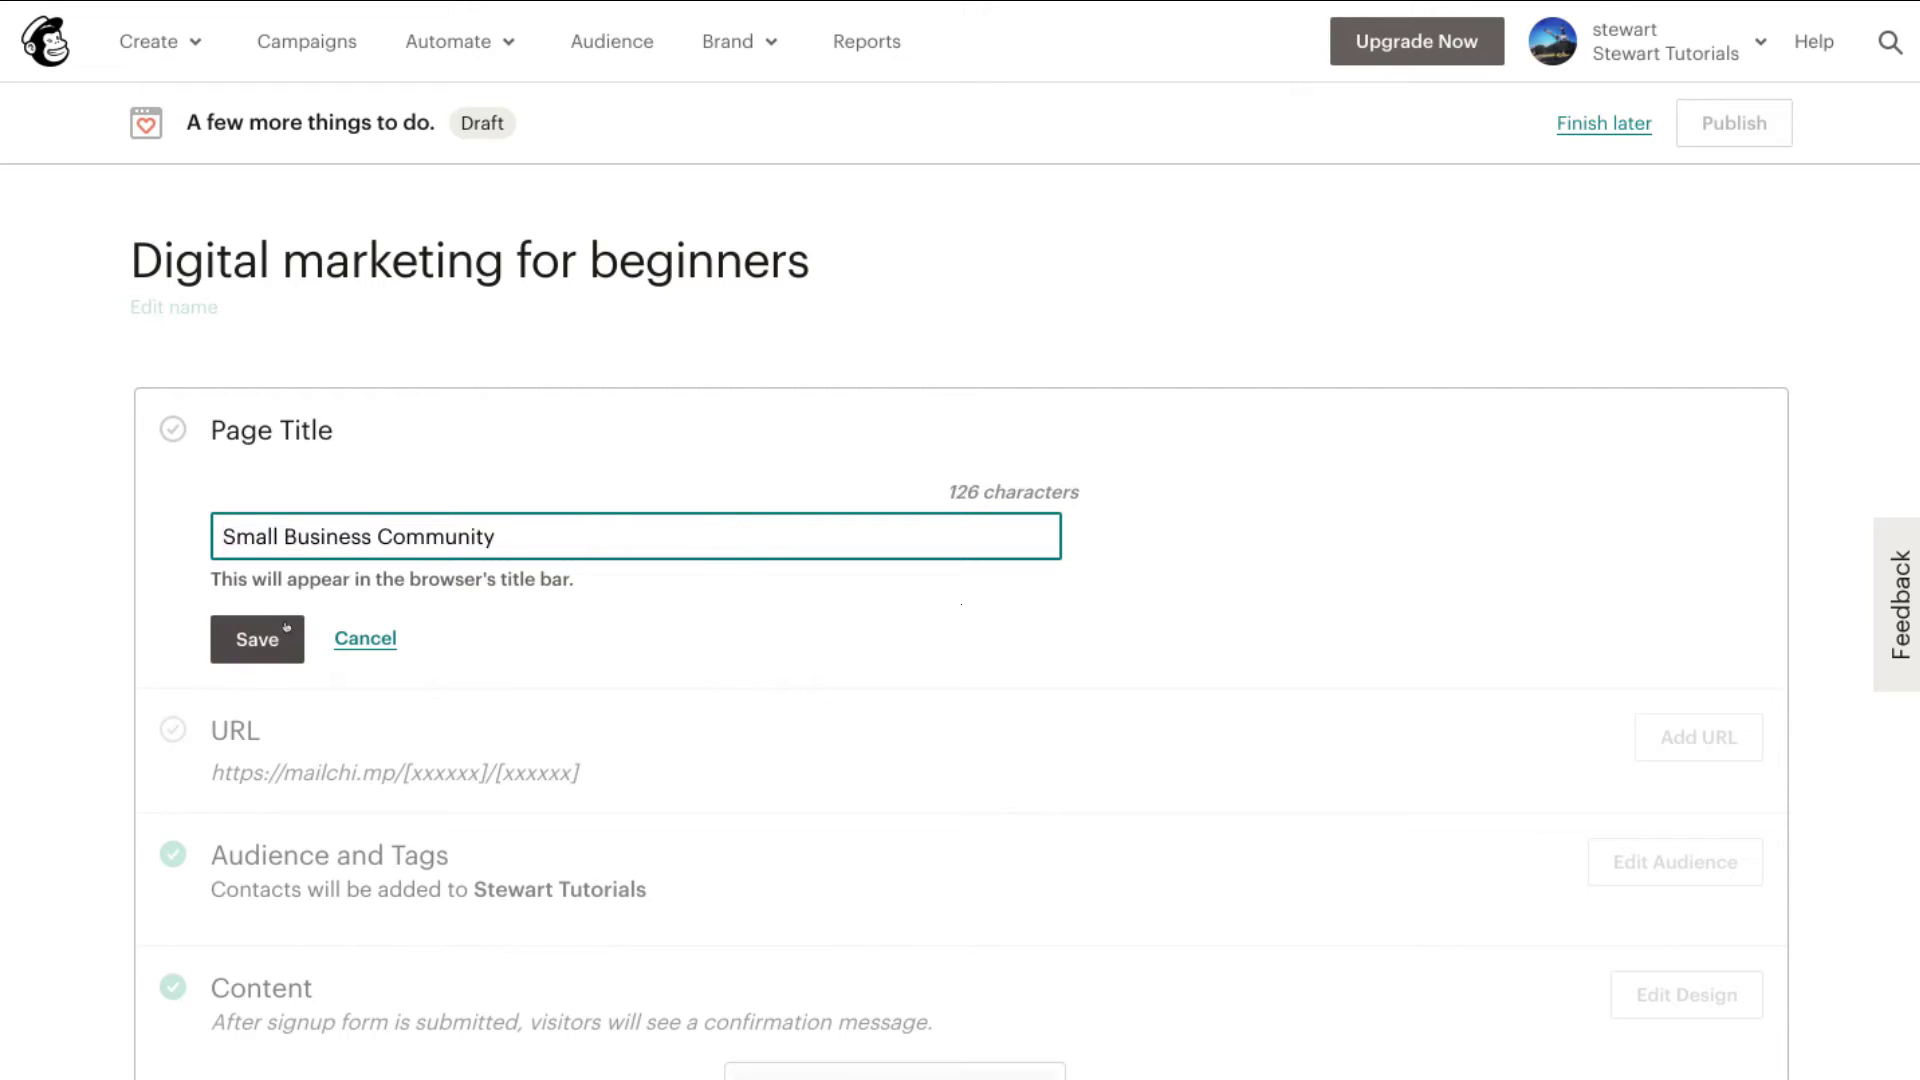
click(286, 628)
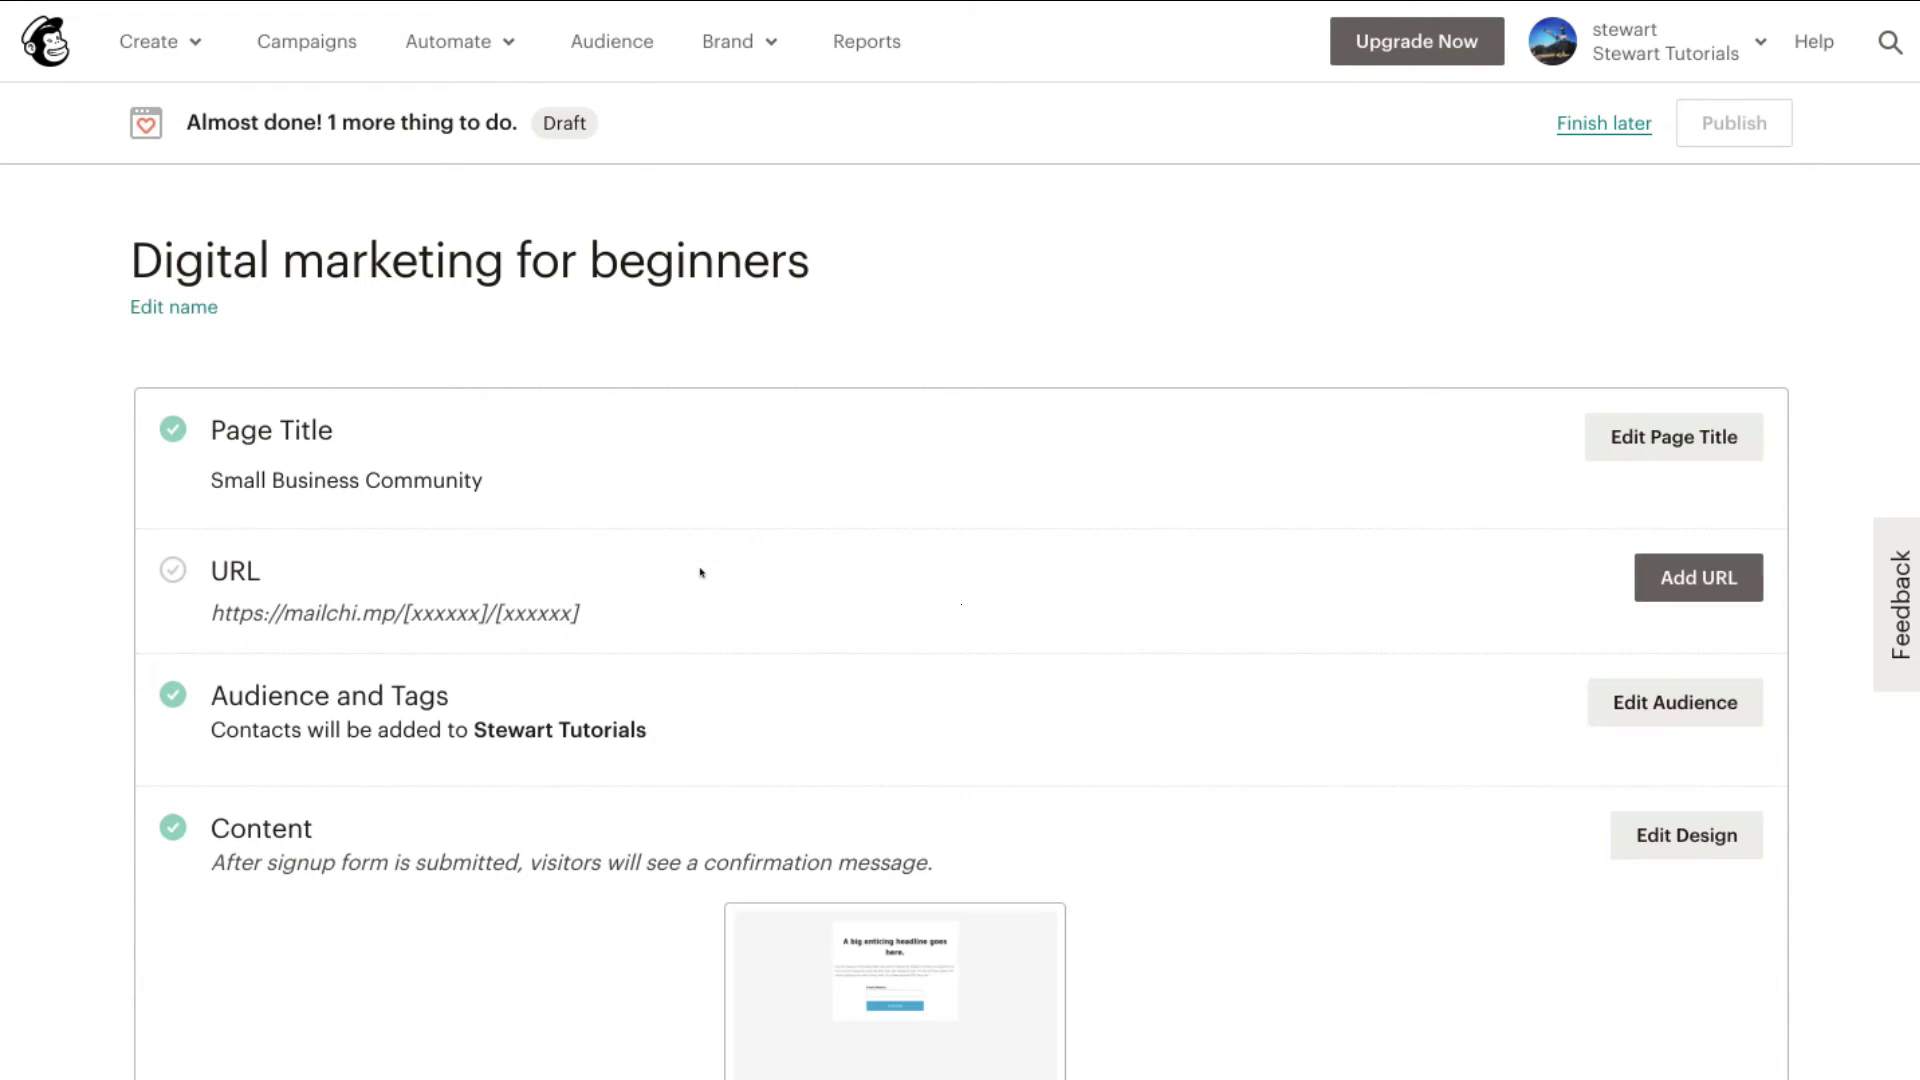
Step: Set the landing page URL ending to syndeomedia and save it
click(1663, 553)
scroll(900, 735, down, 1)
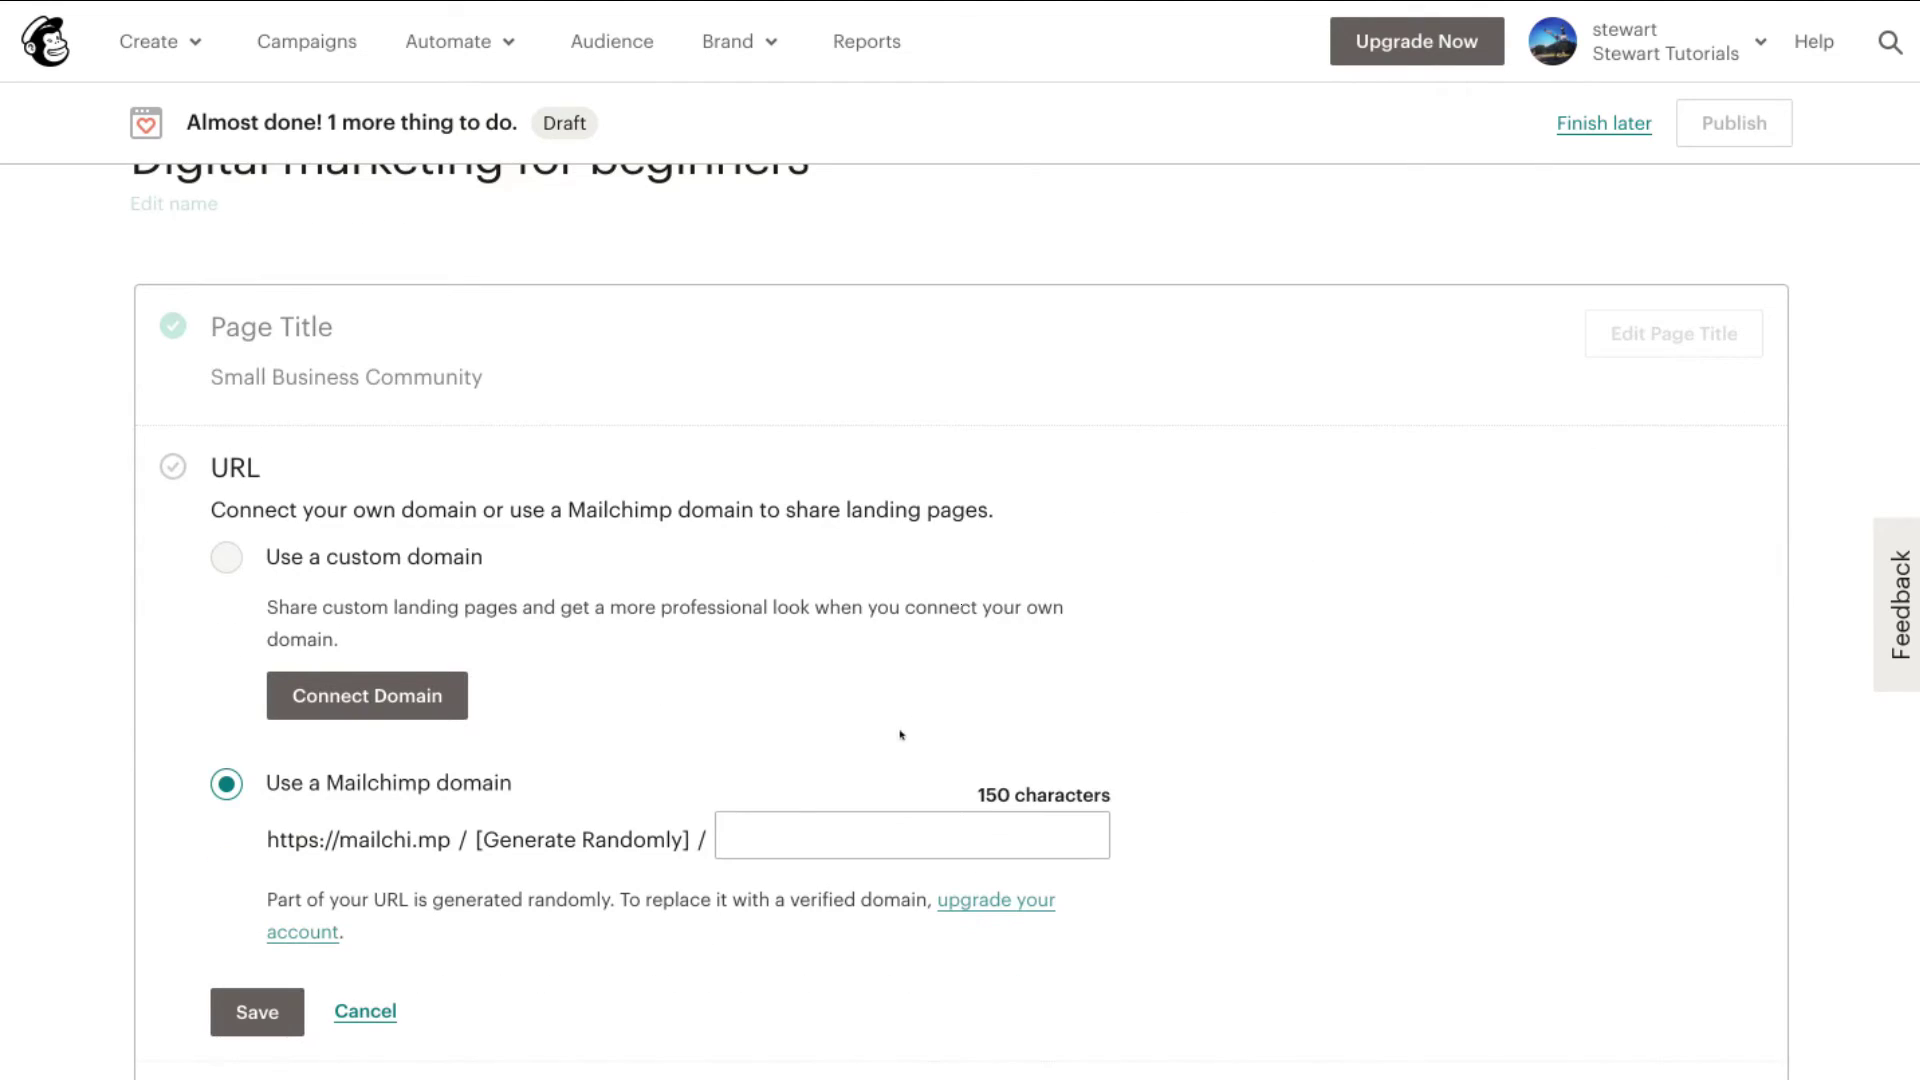
click(783, 818)
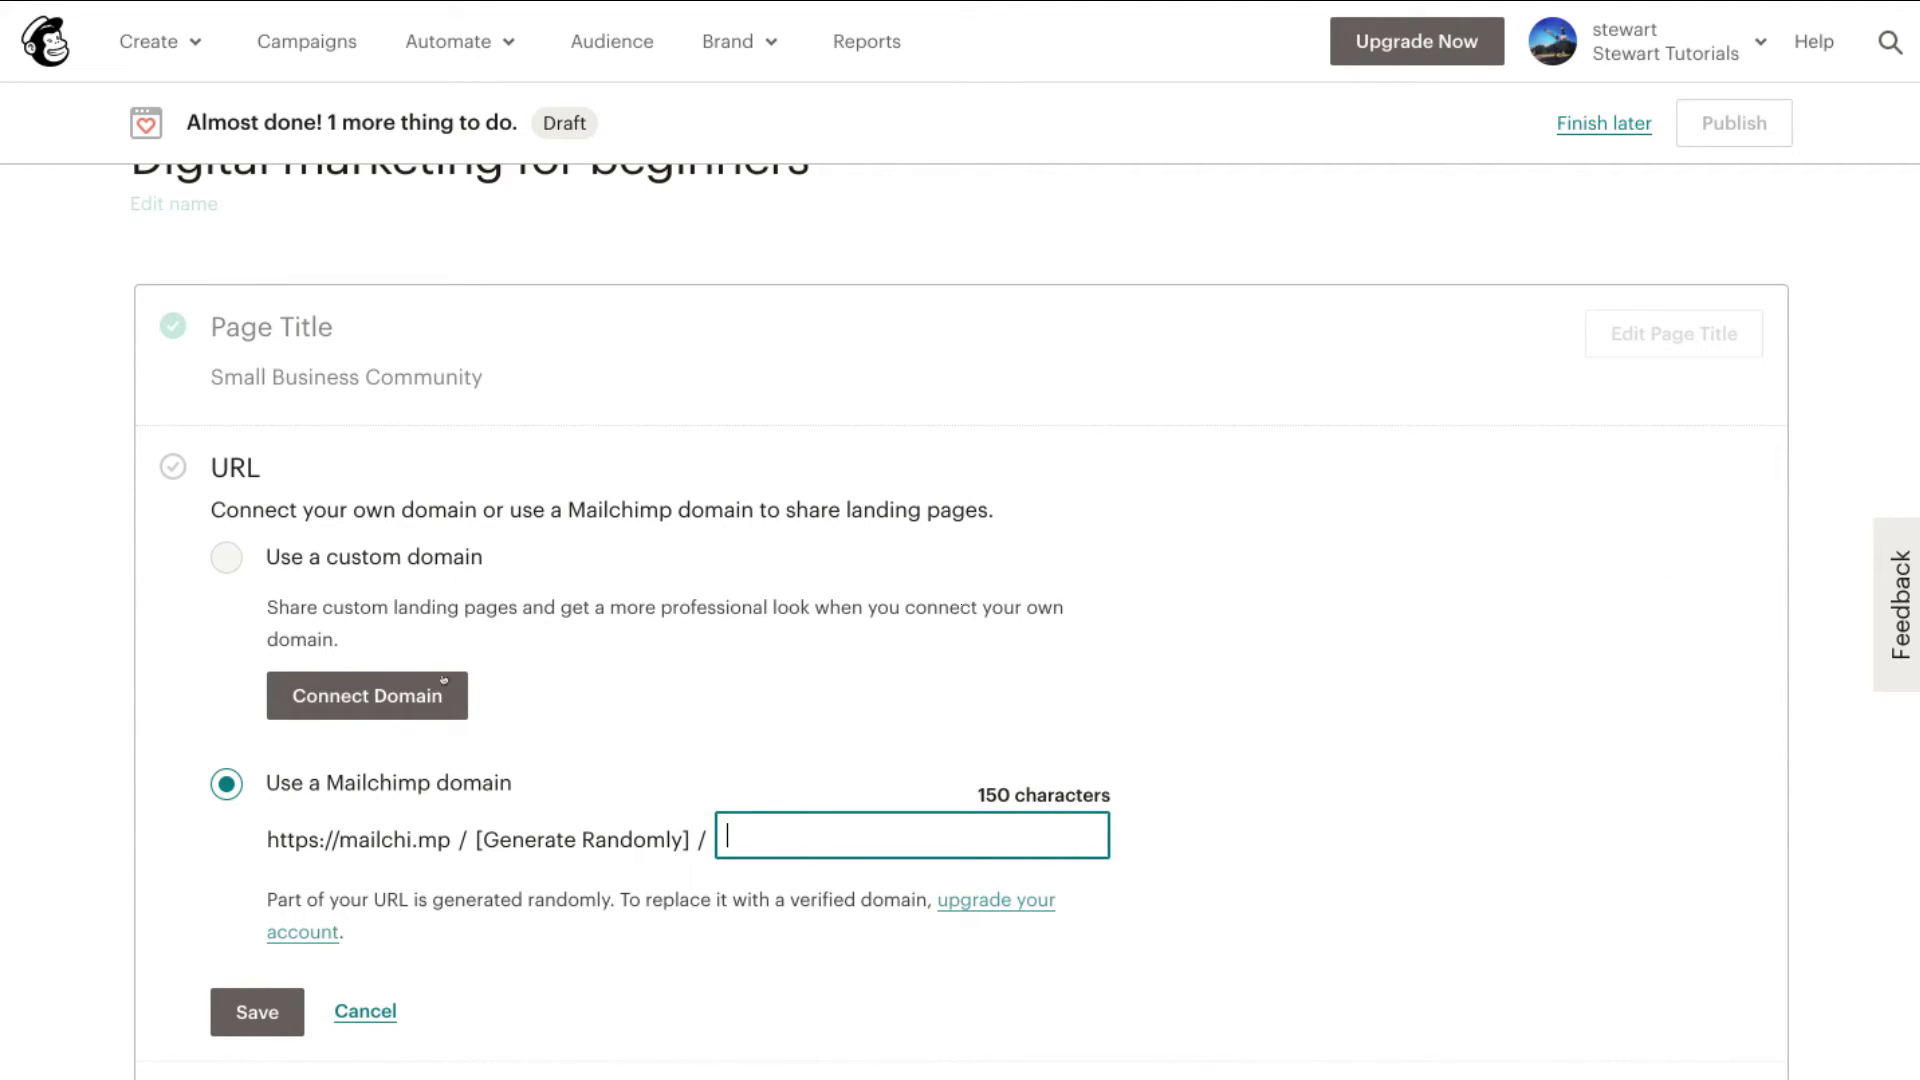
click(802, 822)
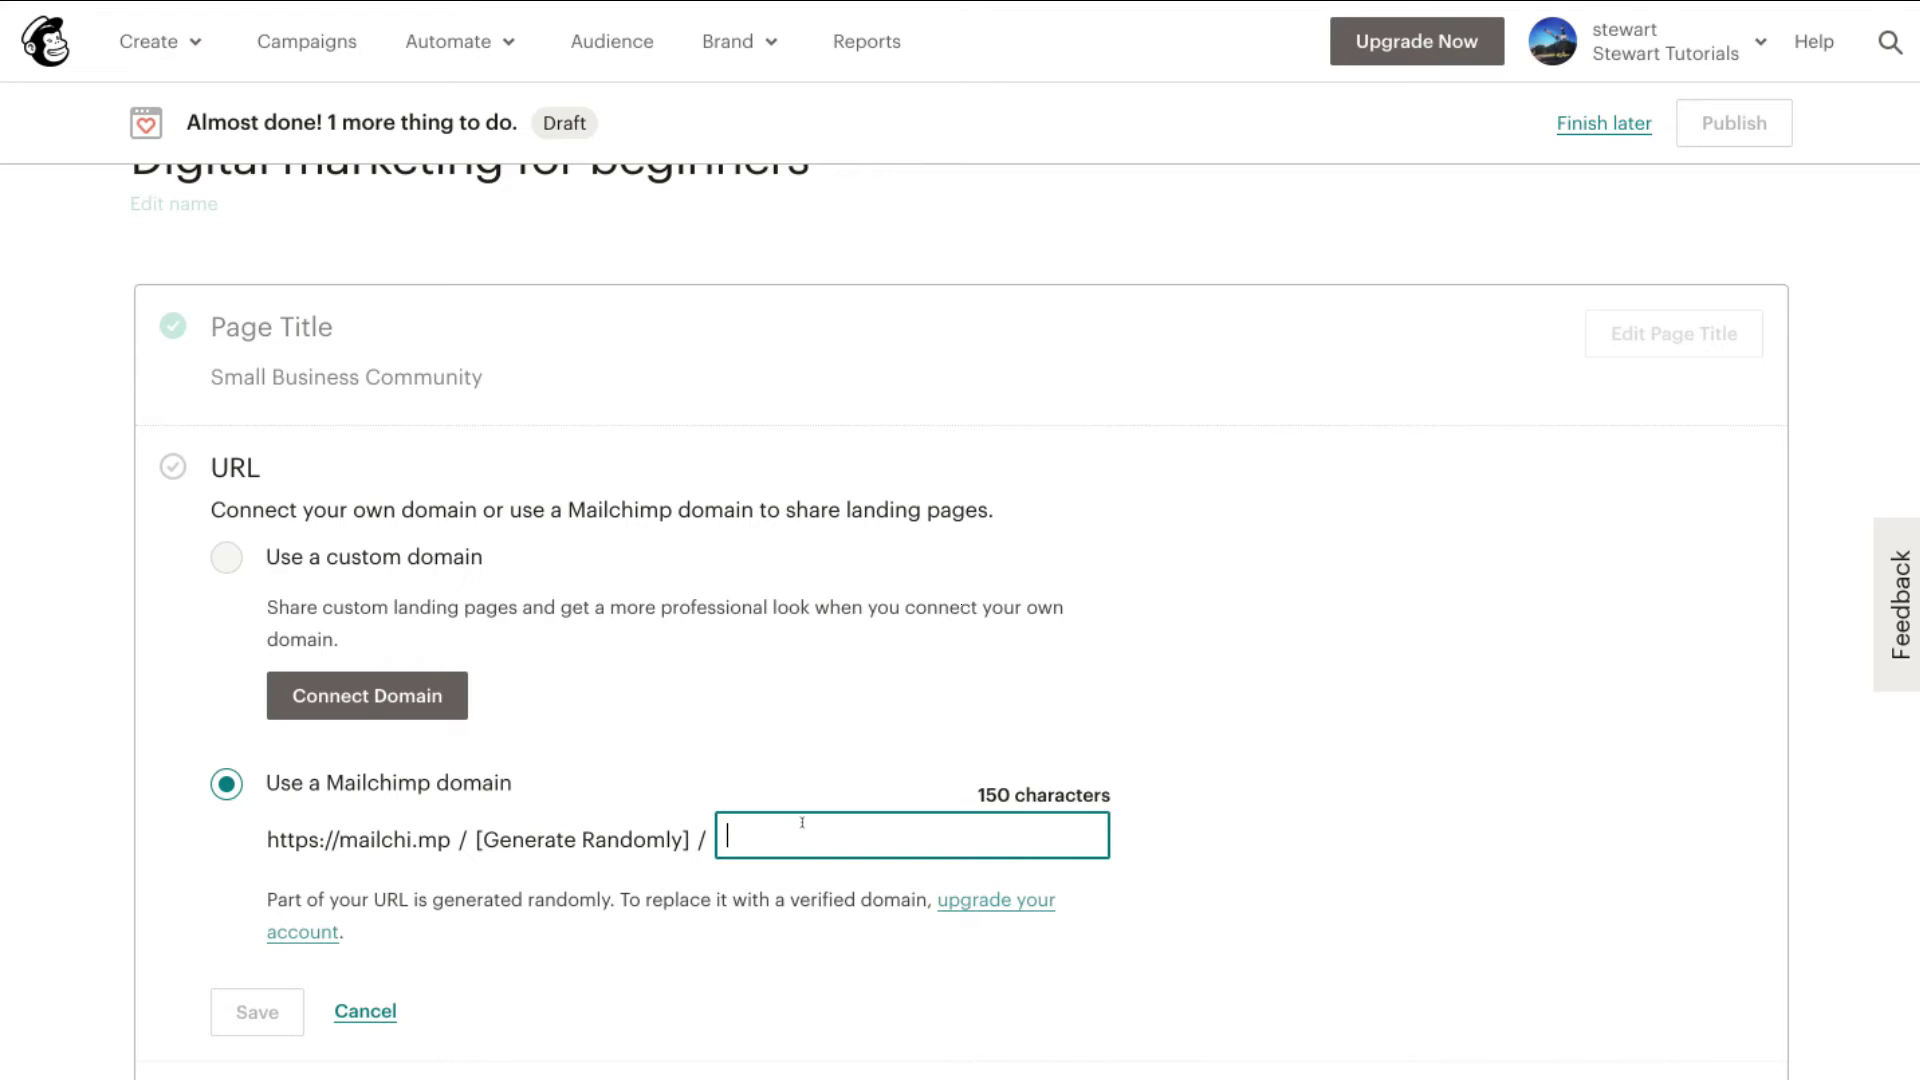
text(syndeomedia)
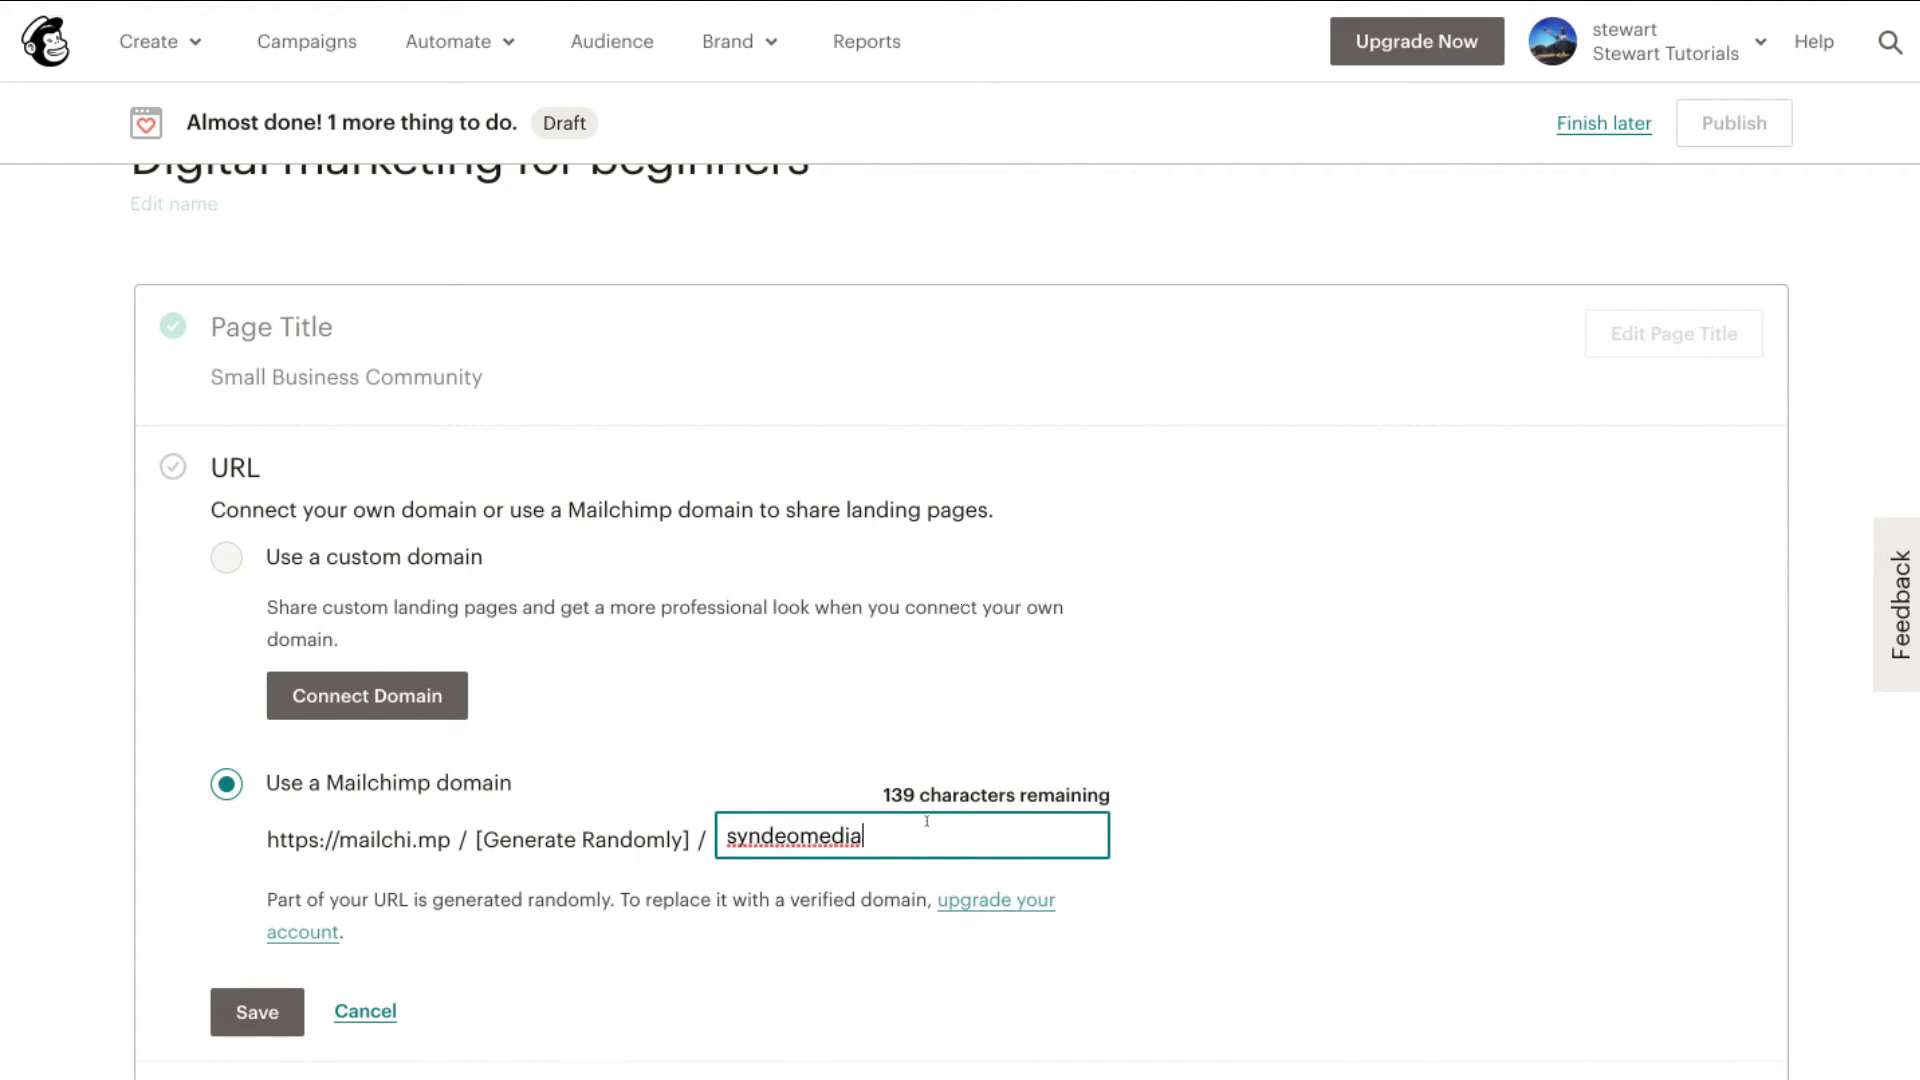
scroll(560, 900, down, 1)
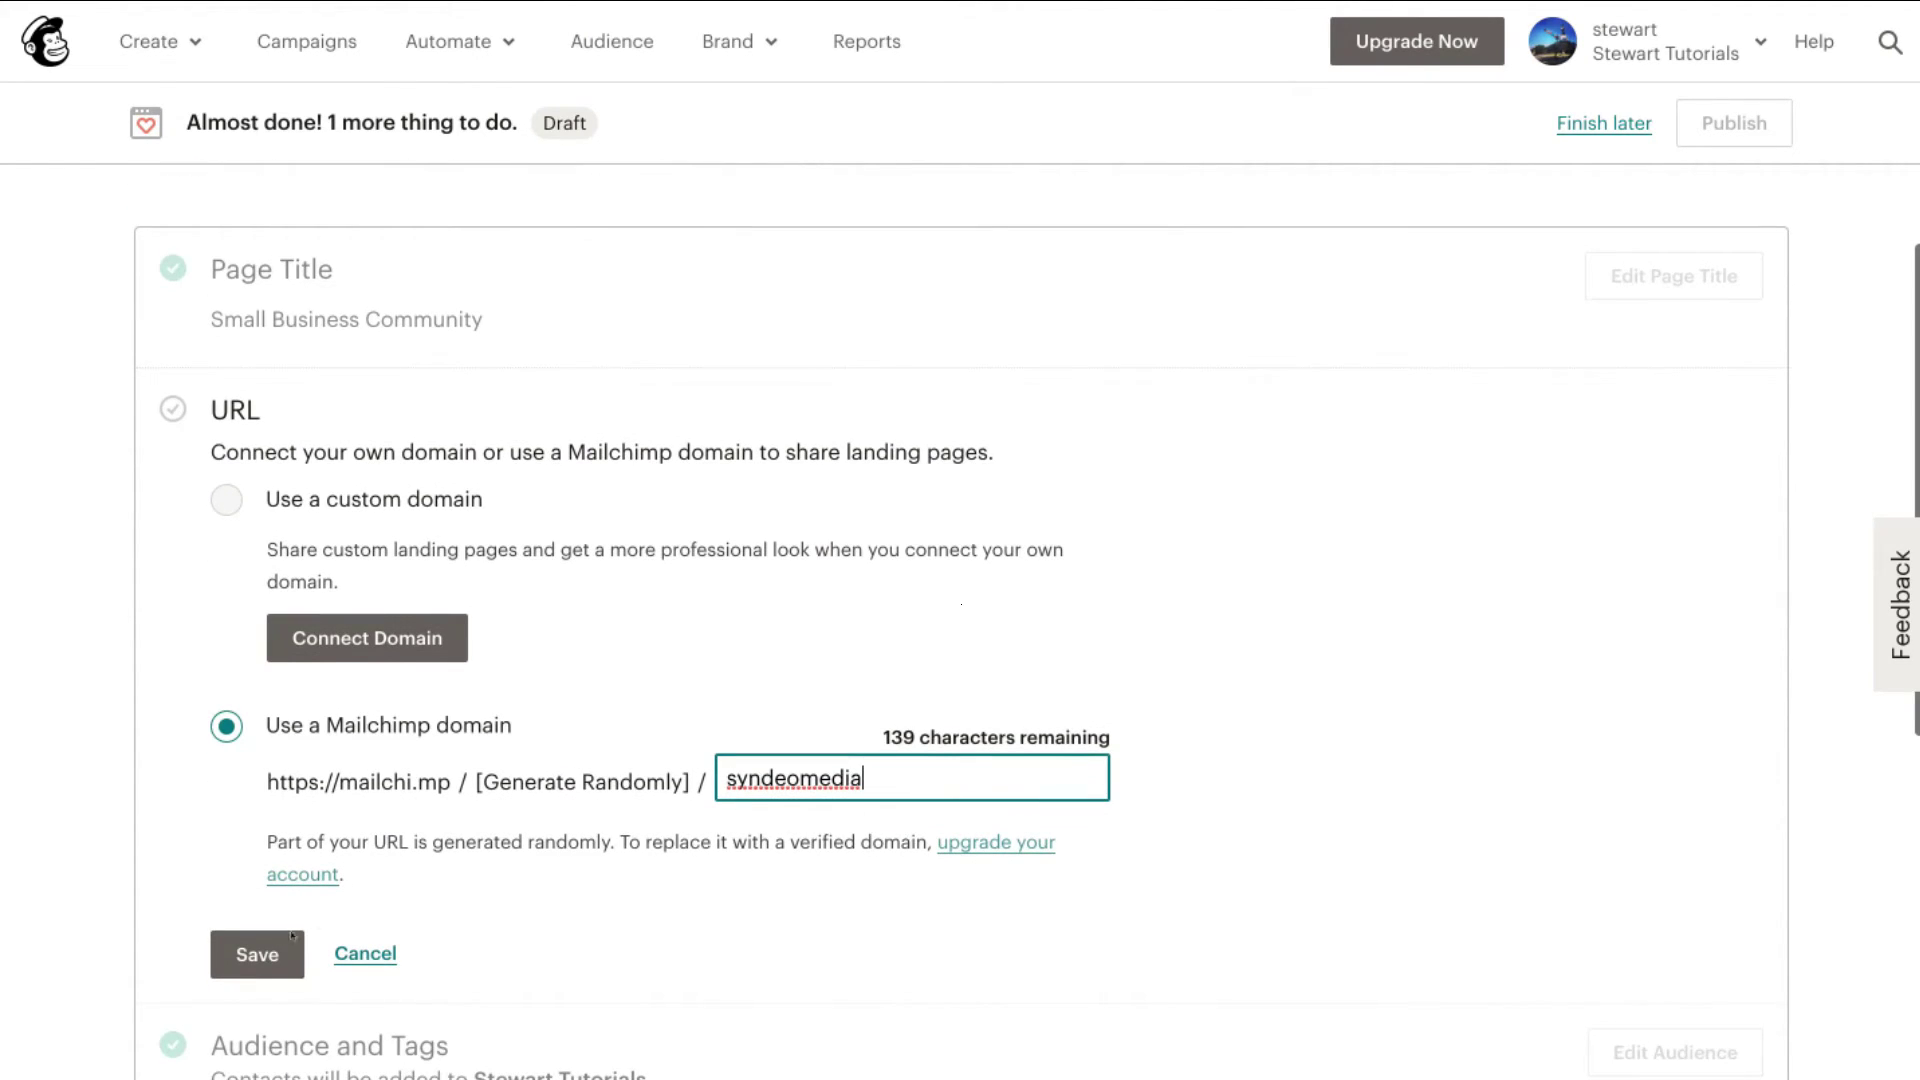
click(217, 958)
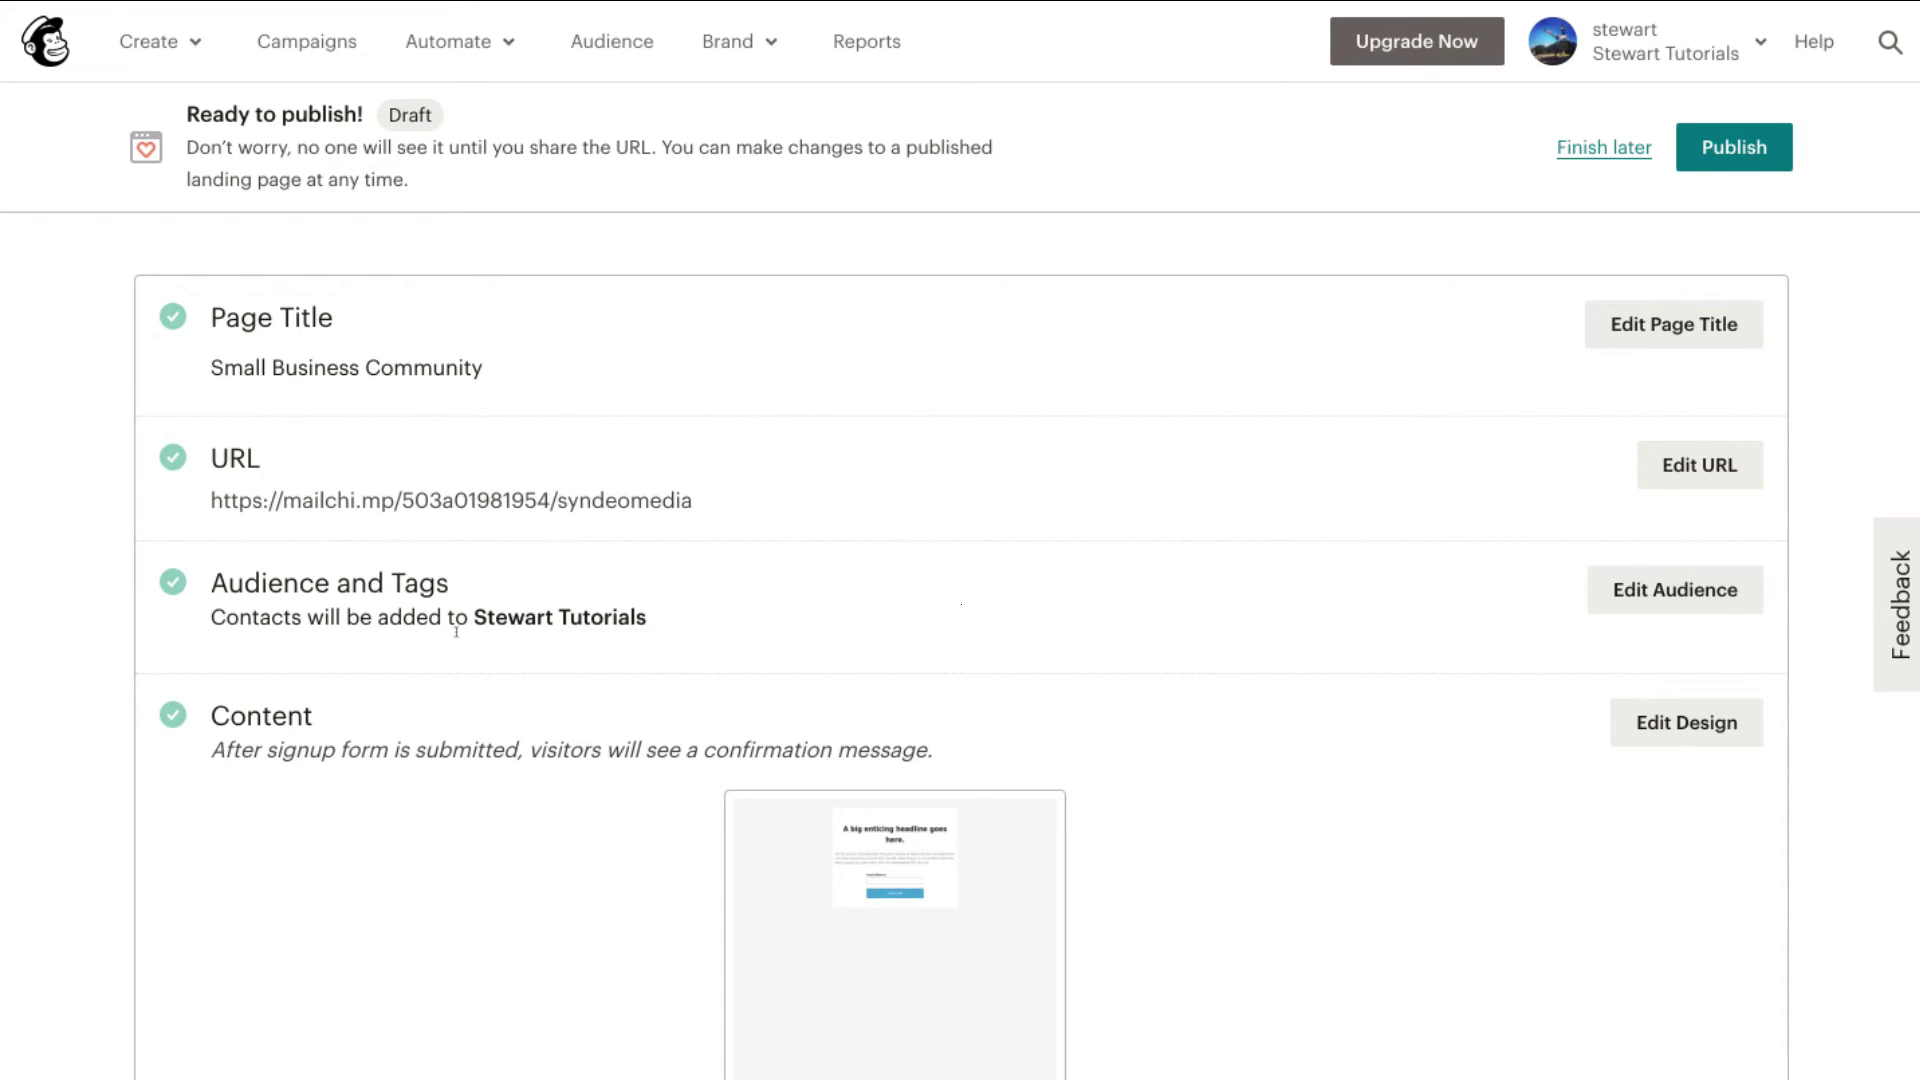
scroll(450, 800, down, 3)
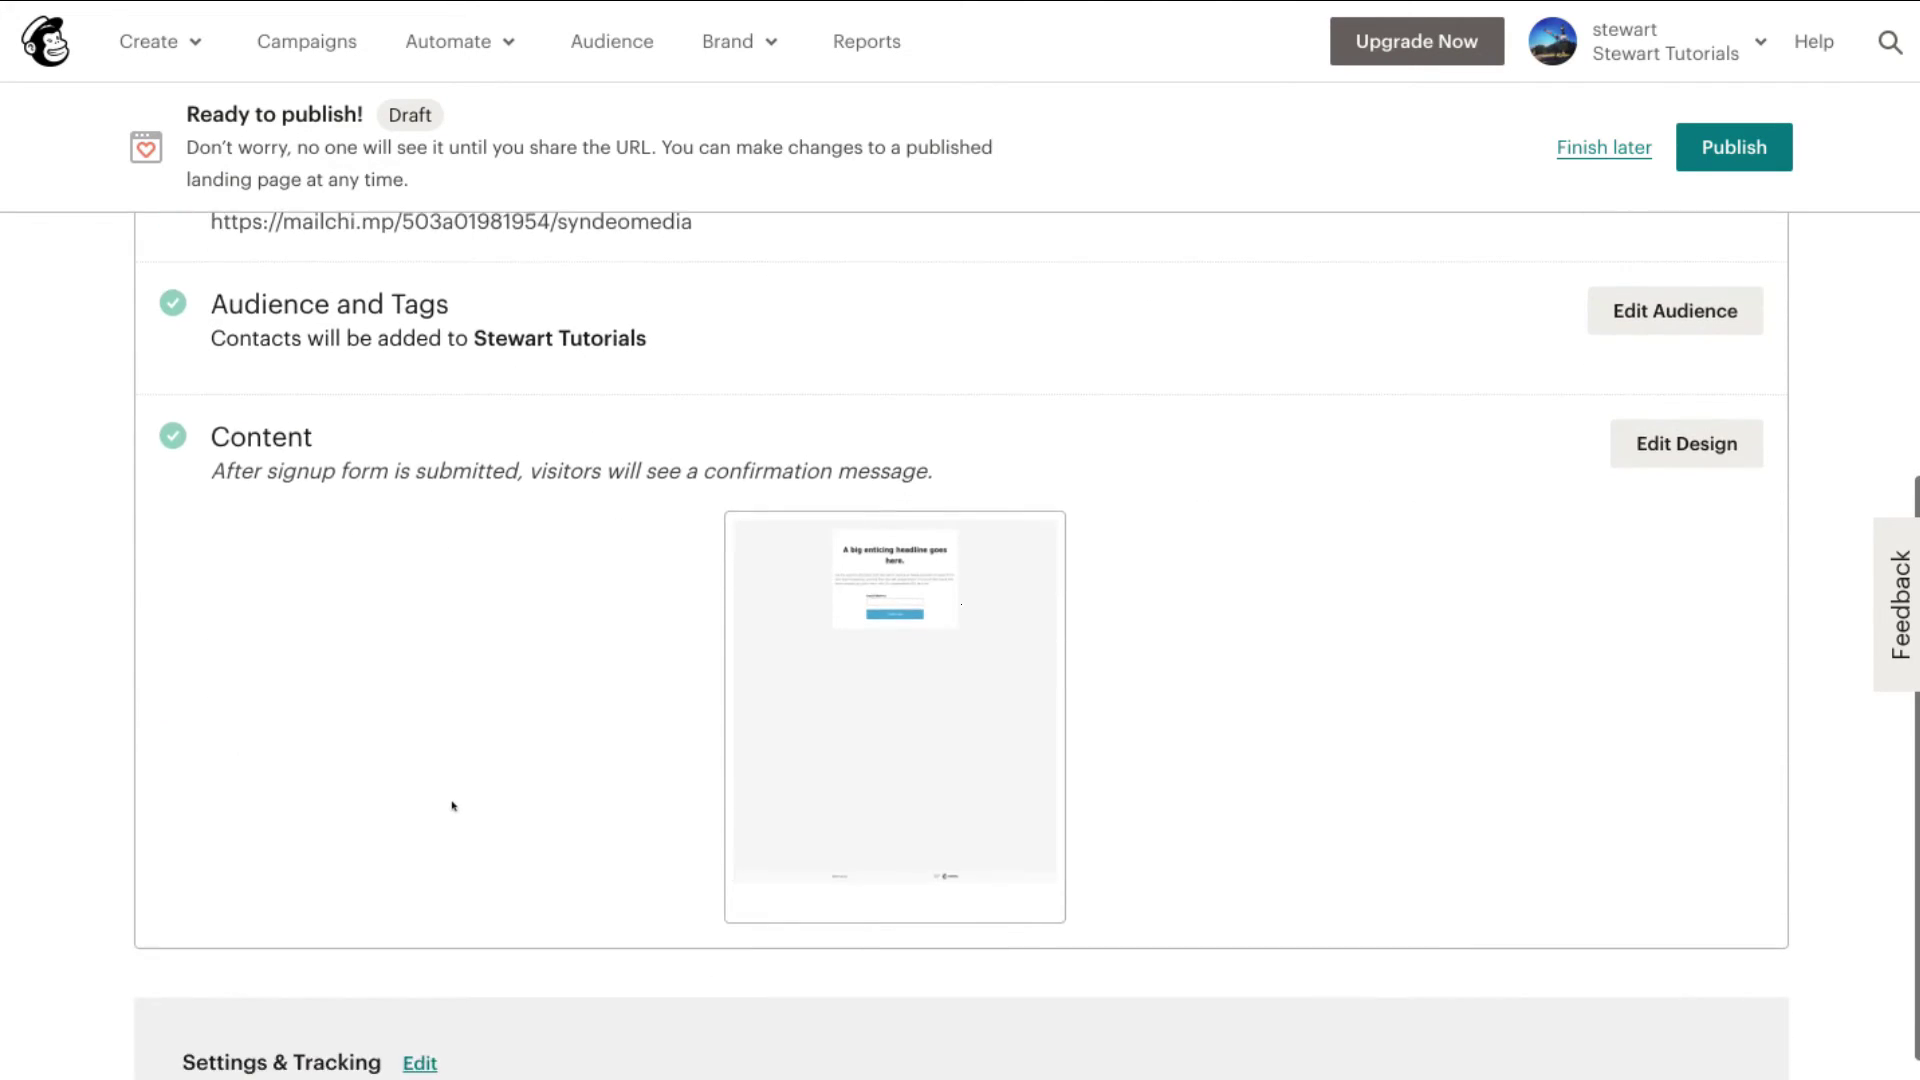
Step: Preview the landing page in desktop layout
mouse_move(902, 733)
click(889, 691)
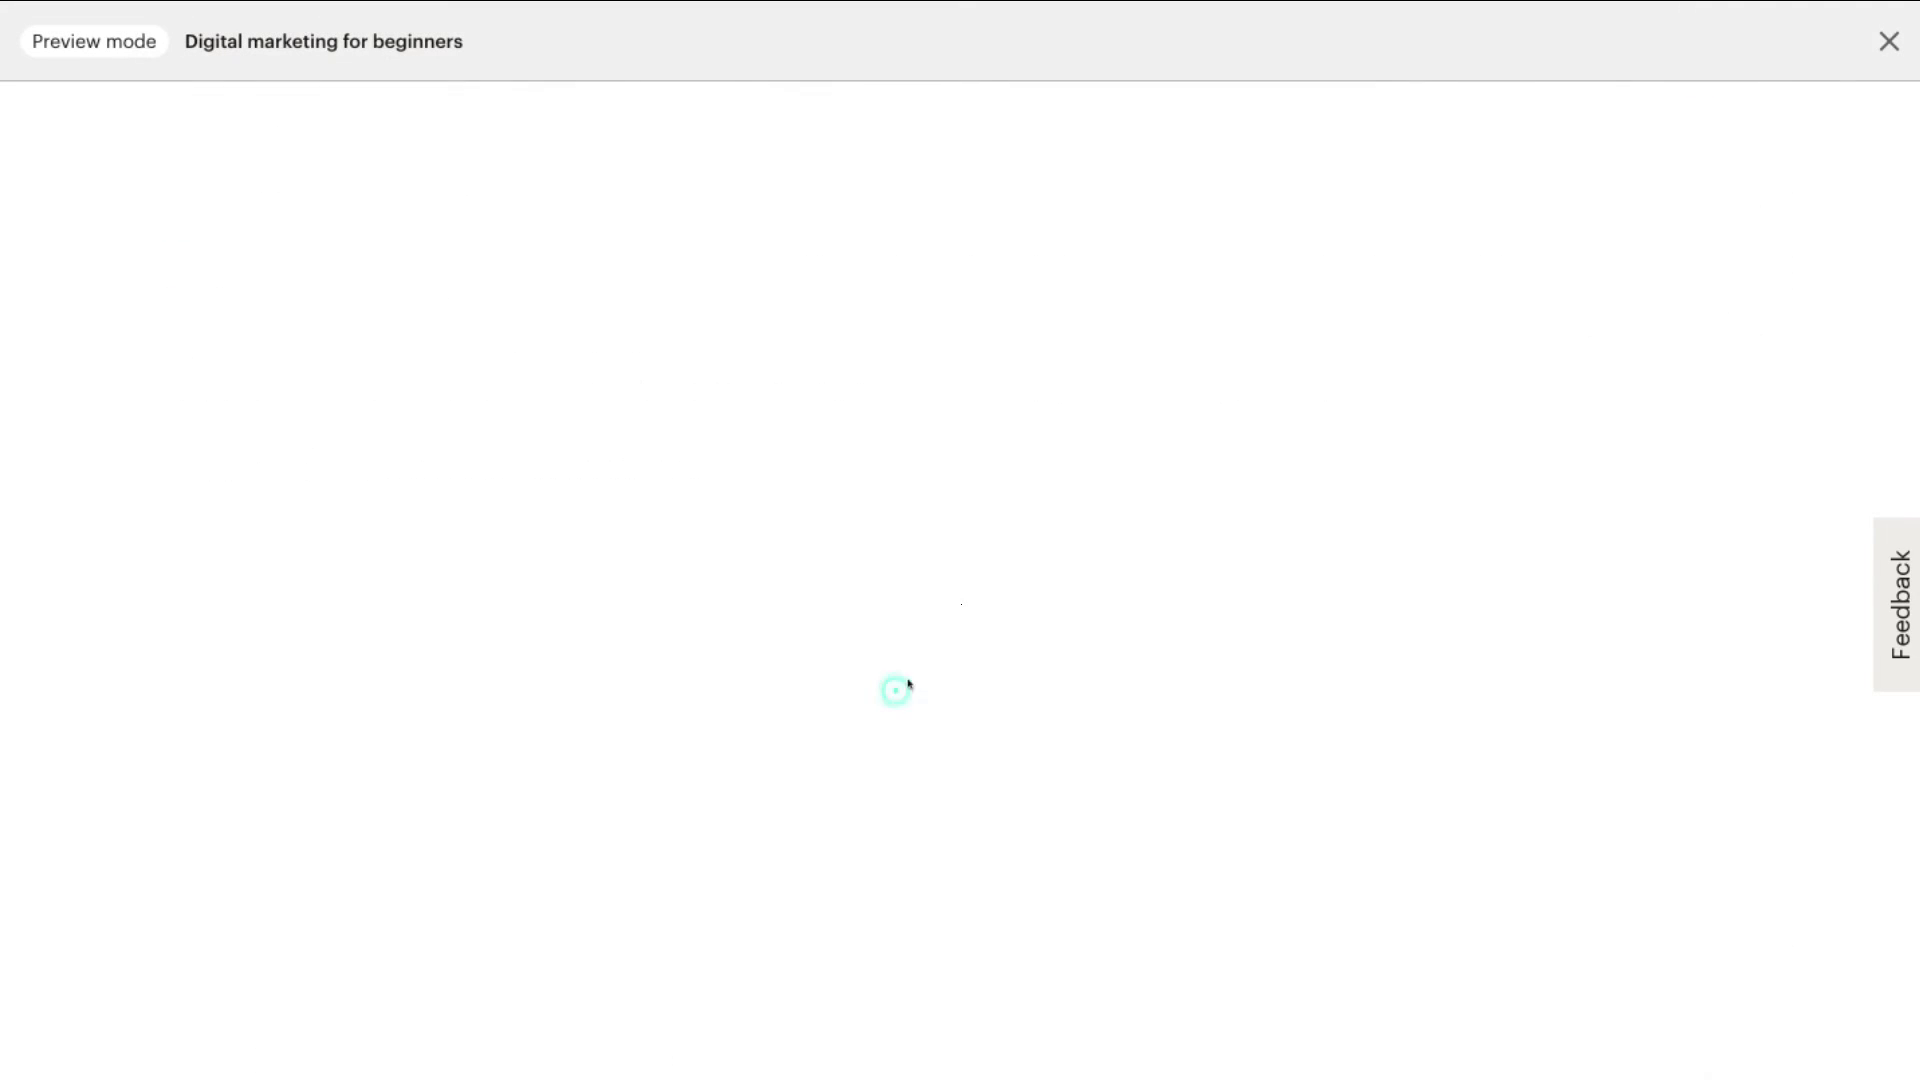
scroll(1560, 594, down, 10)
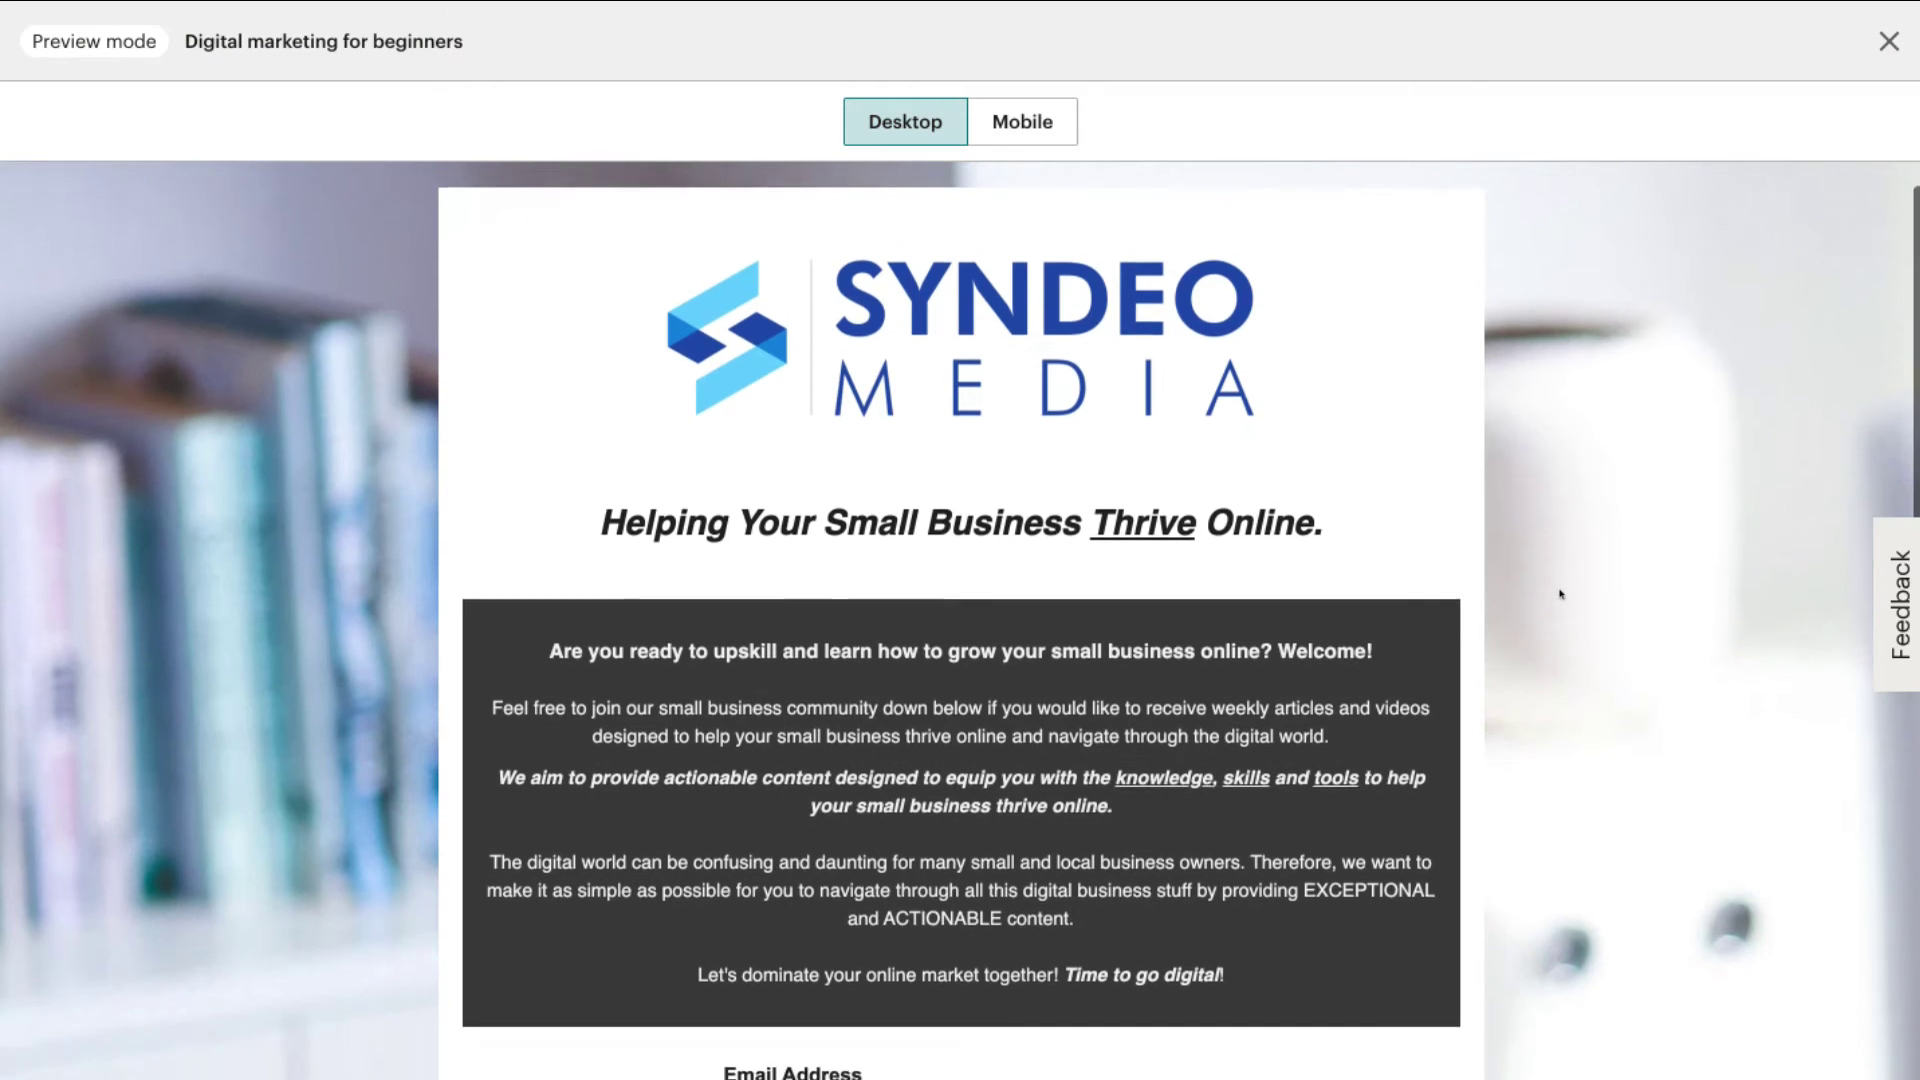
scroll(1560, 594, up, 10)
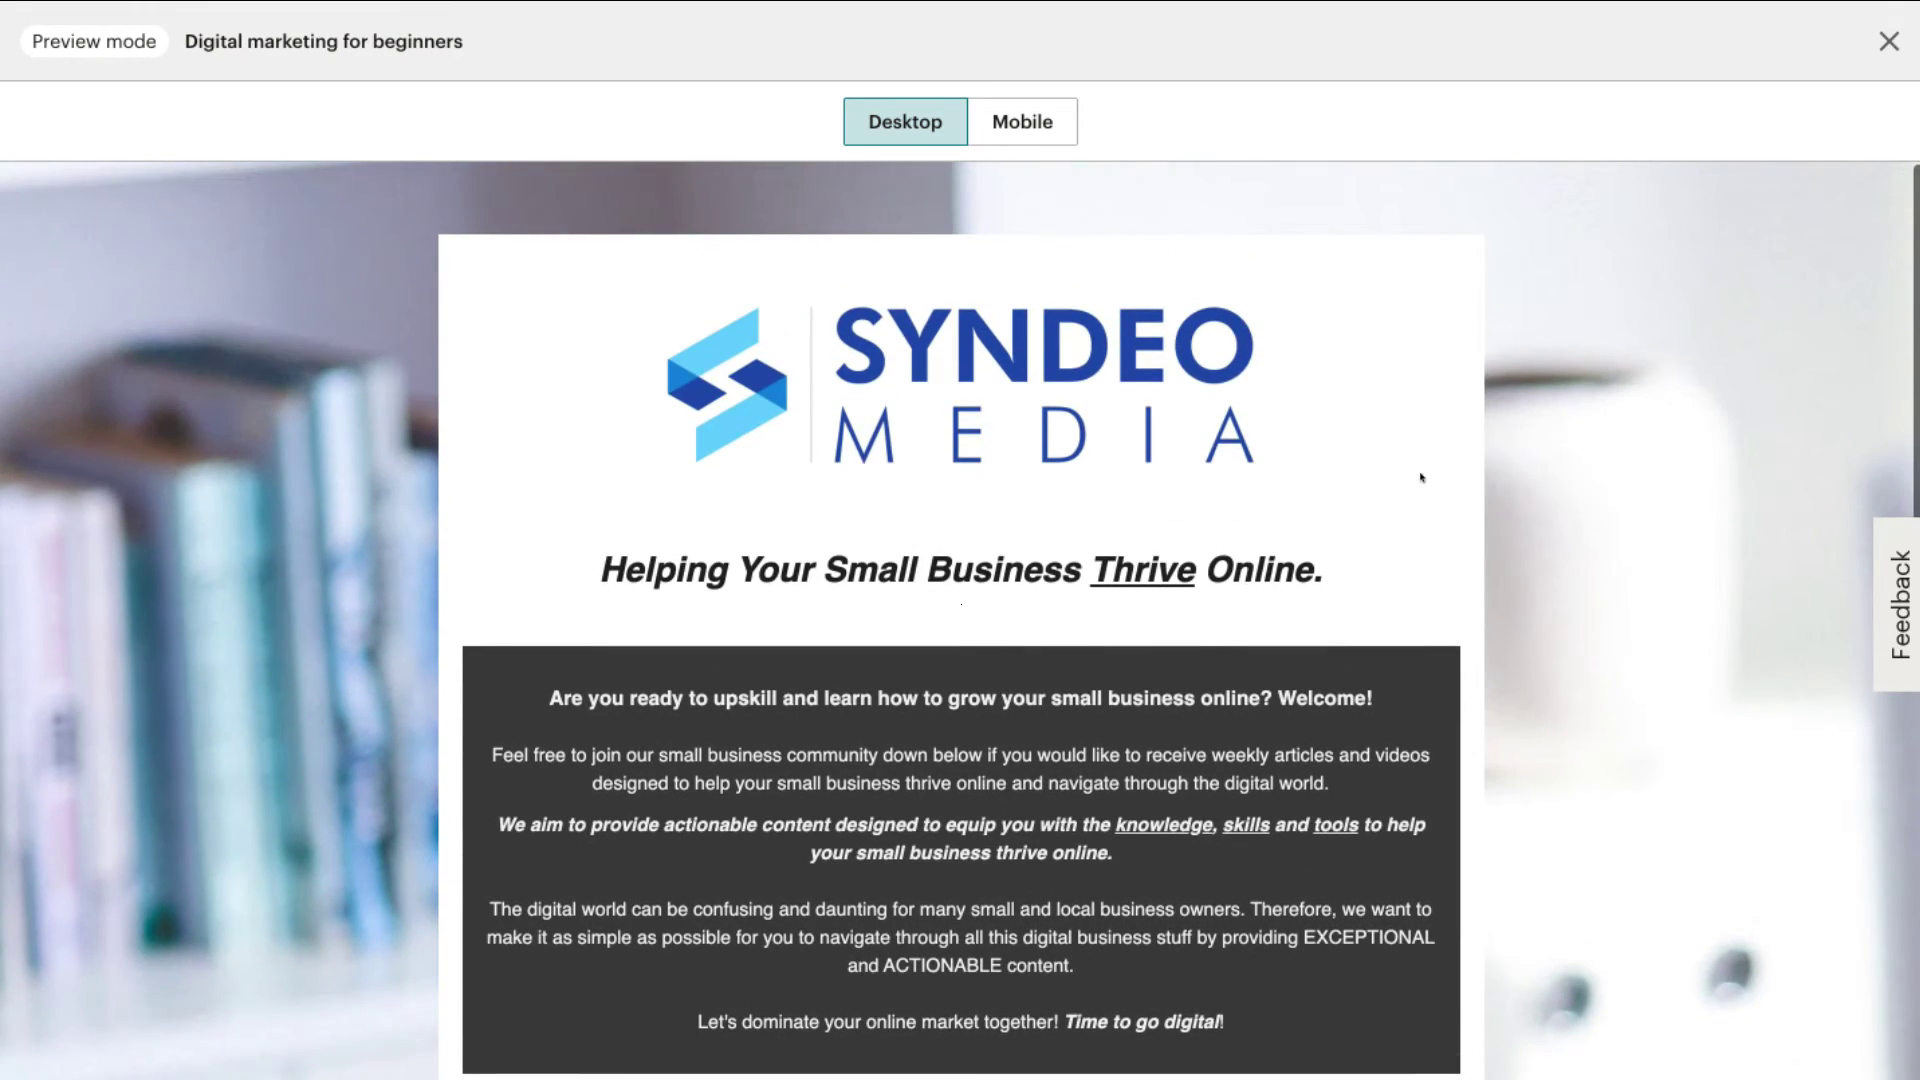
Step: Switch the preview to mobile and scroll down to the signup form and social icons
click(1004, 116)
scroll(1021, 611, down, 10)
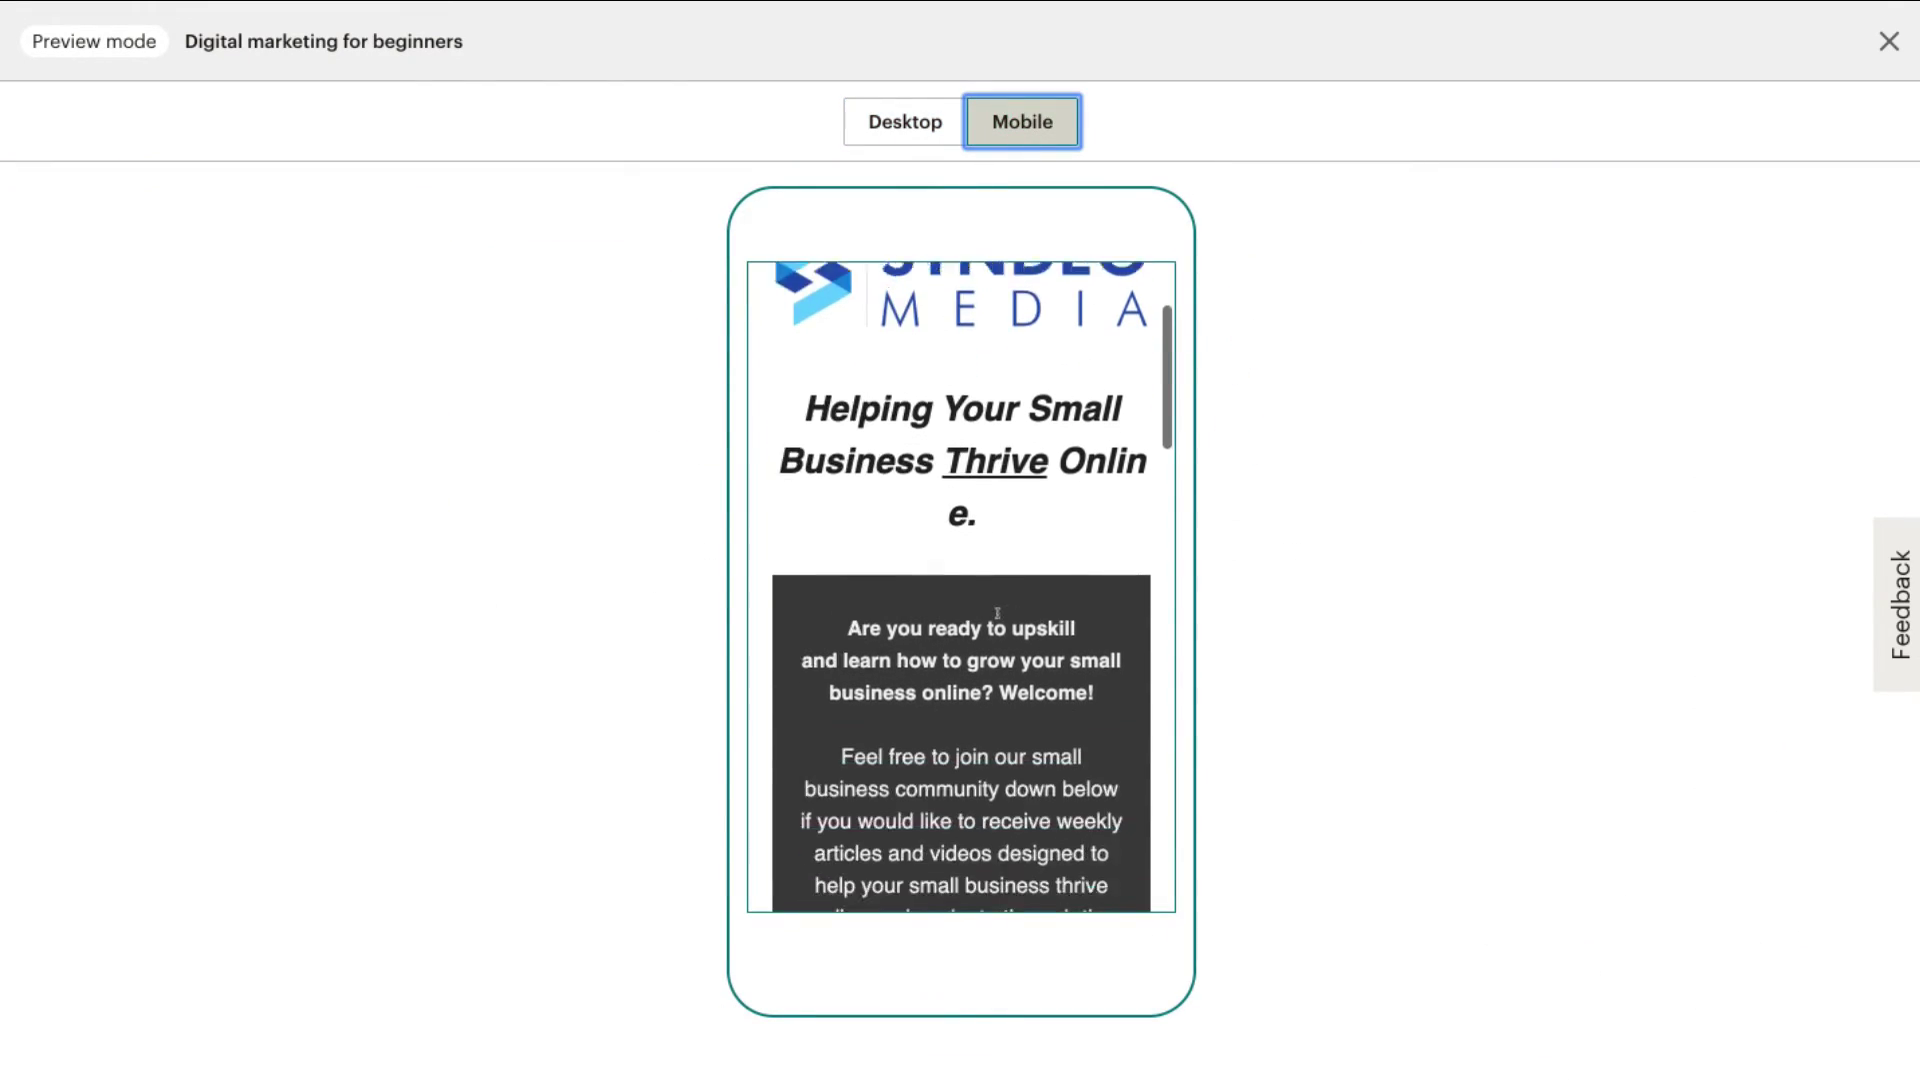
scroll(998, 620, down, 10)
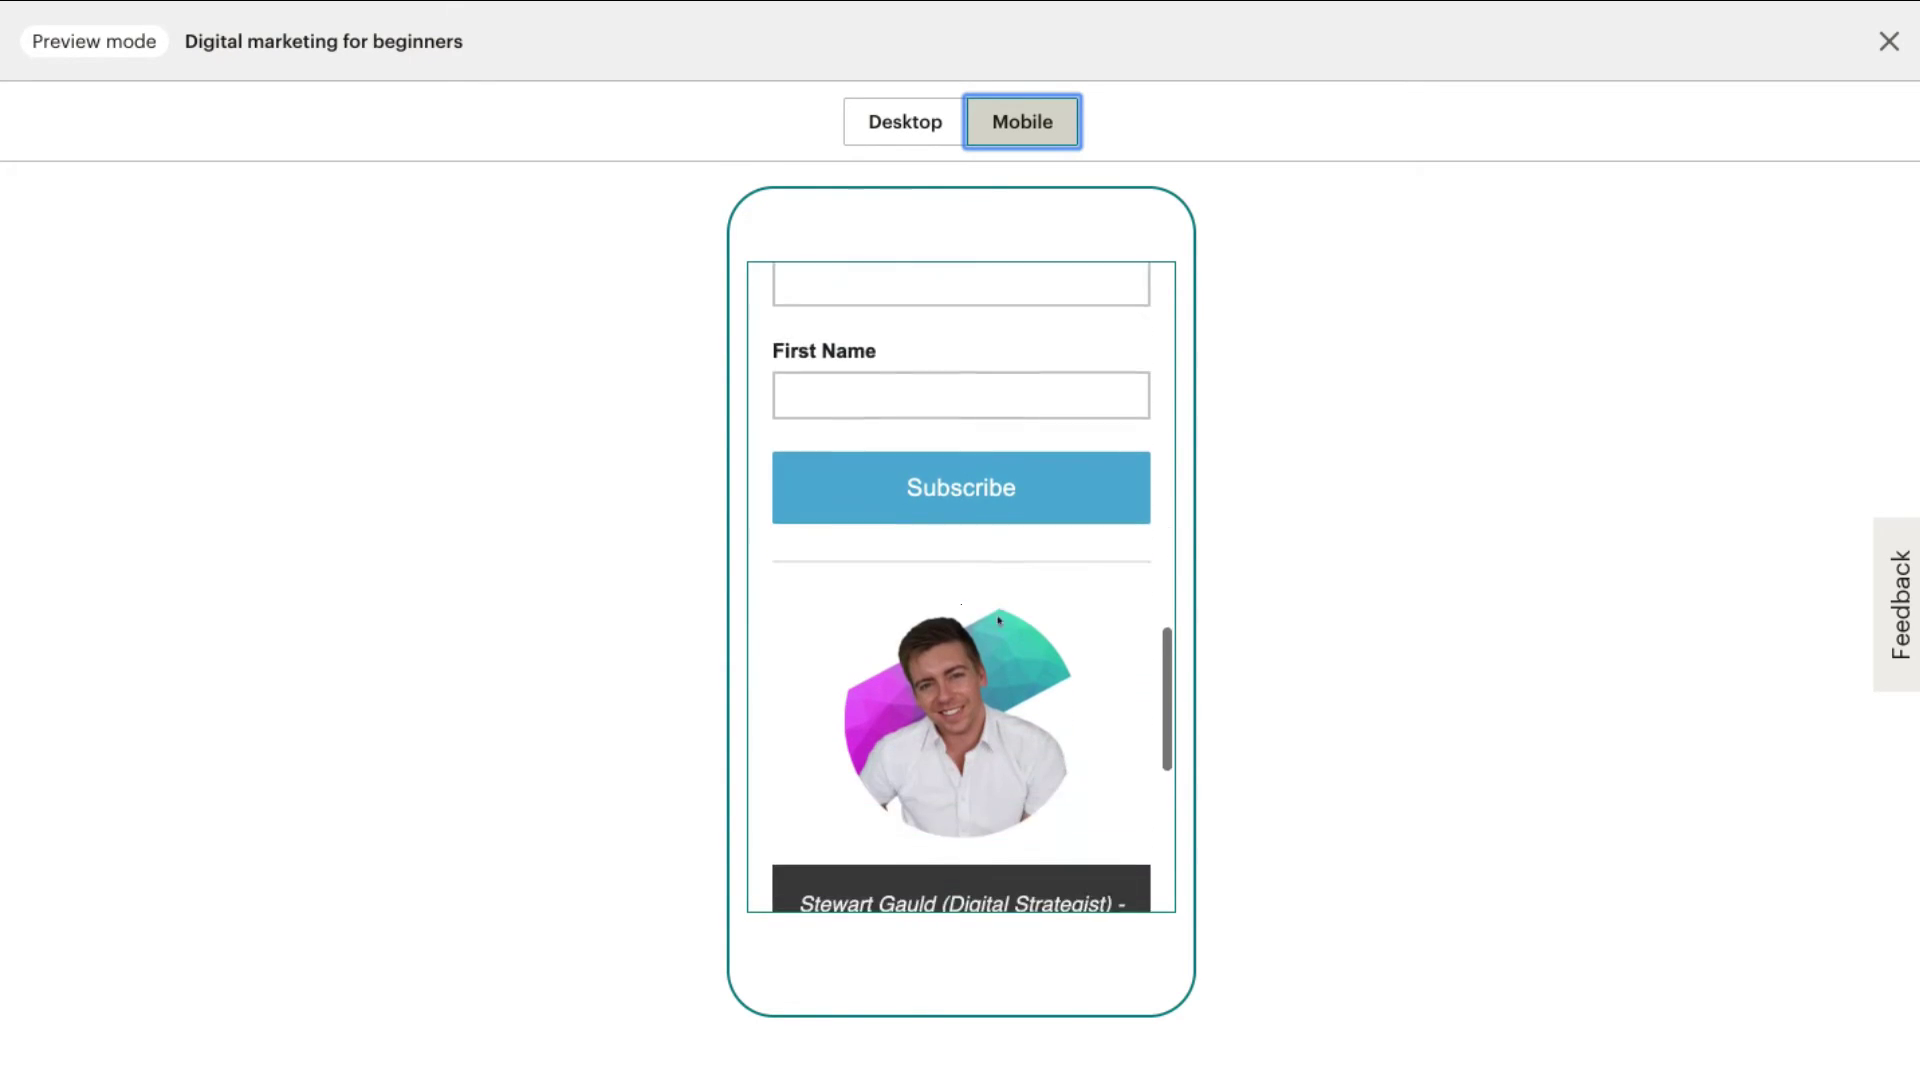
scroll(998, 620, up, 5)
scroll(999, 621, up, 10)
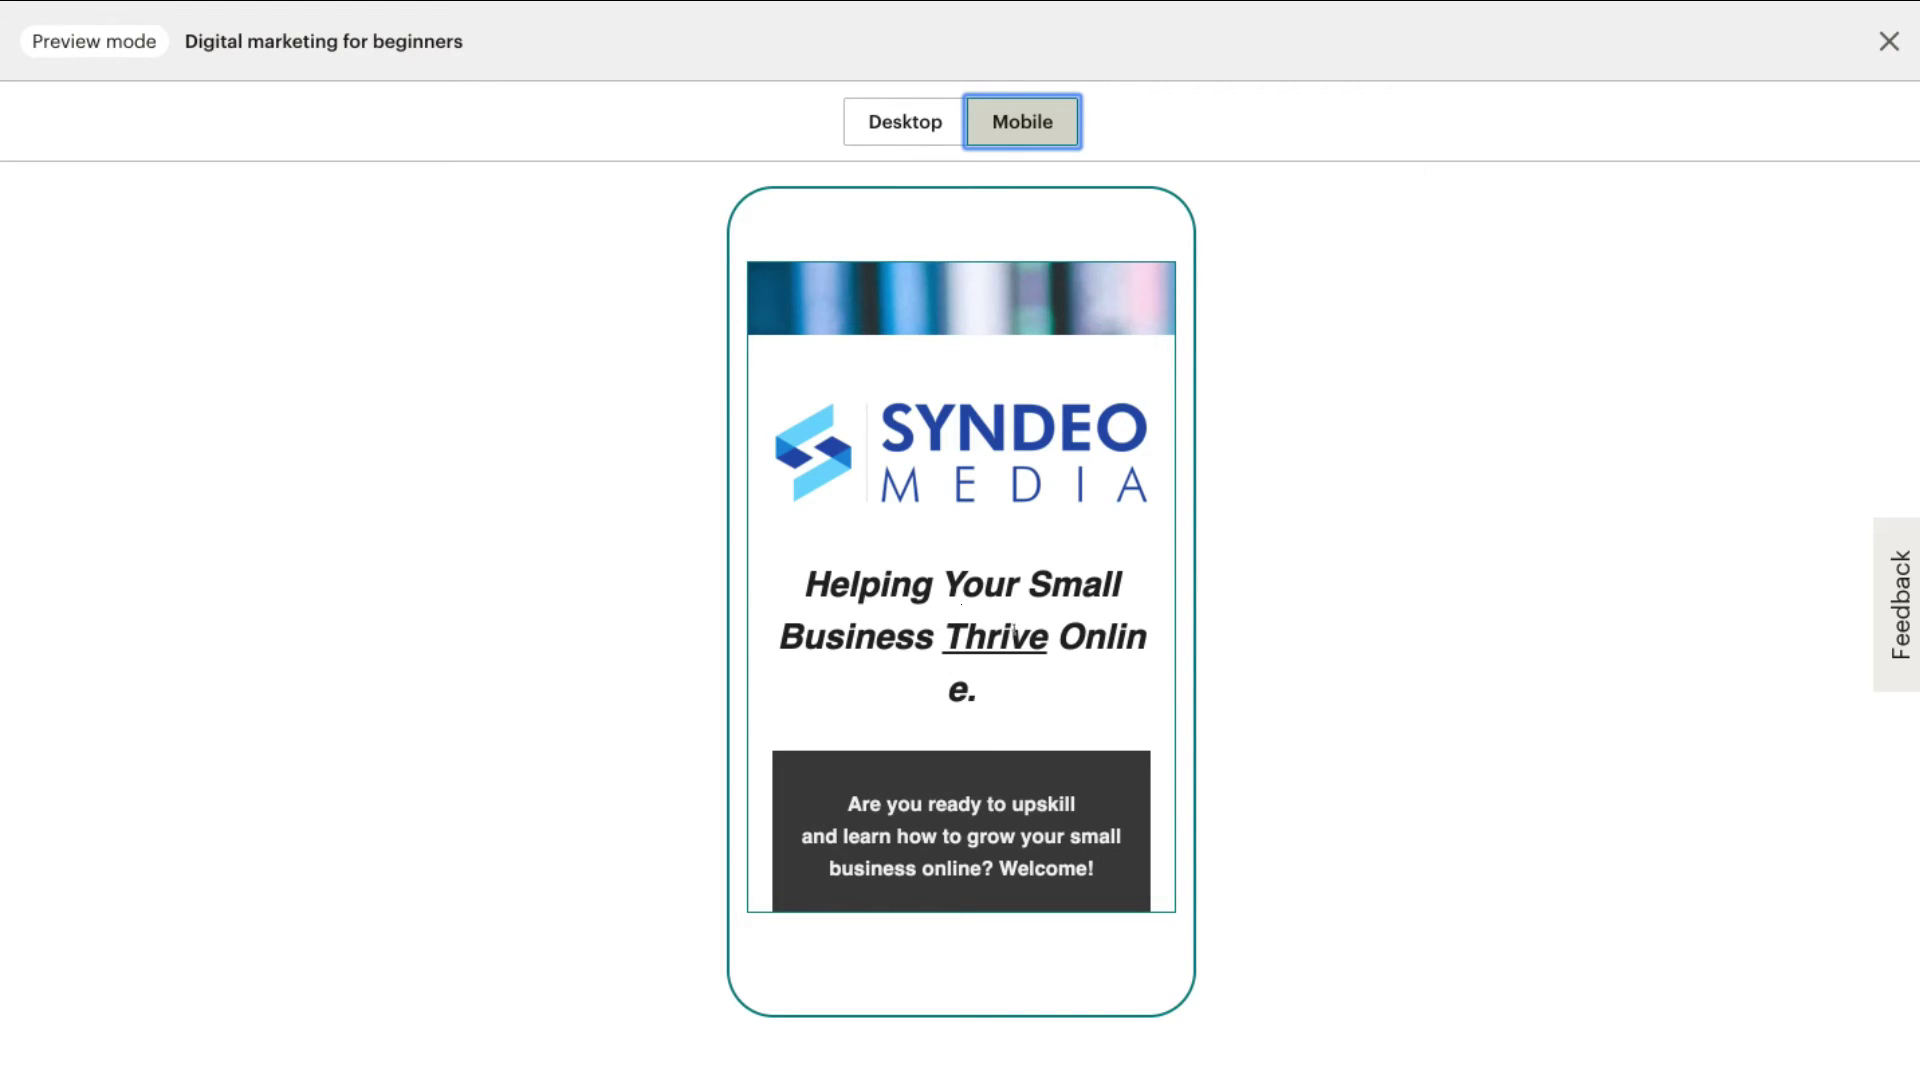
scroll(1018, 645, down, 8)
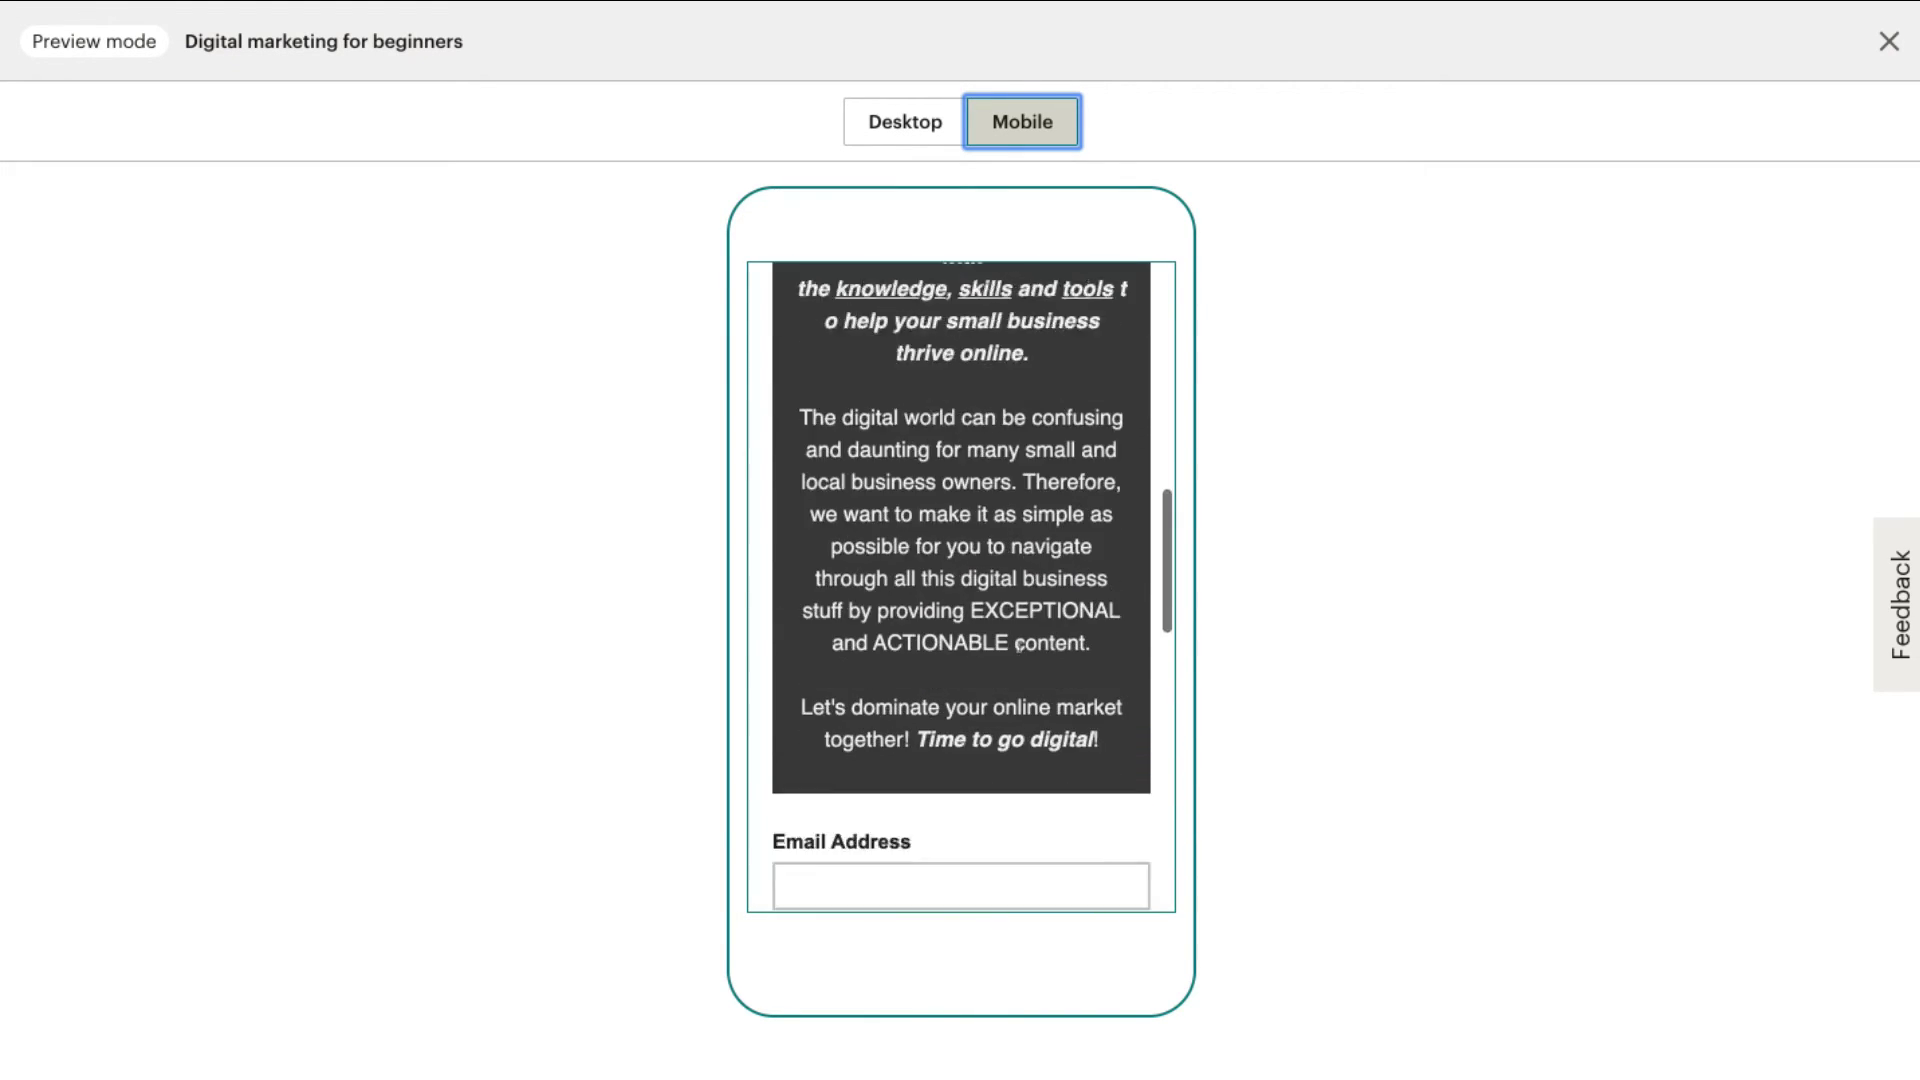
scroll(1019, 648, down, 3)
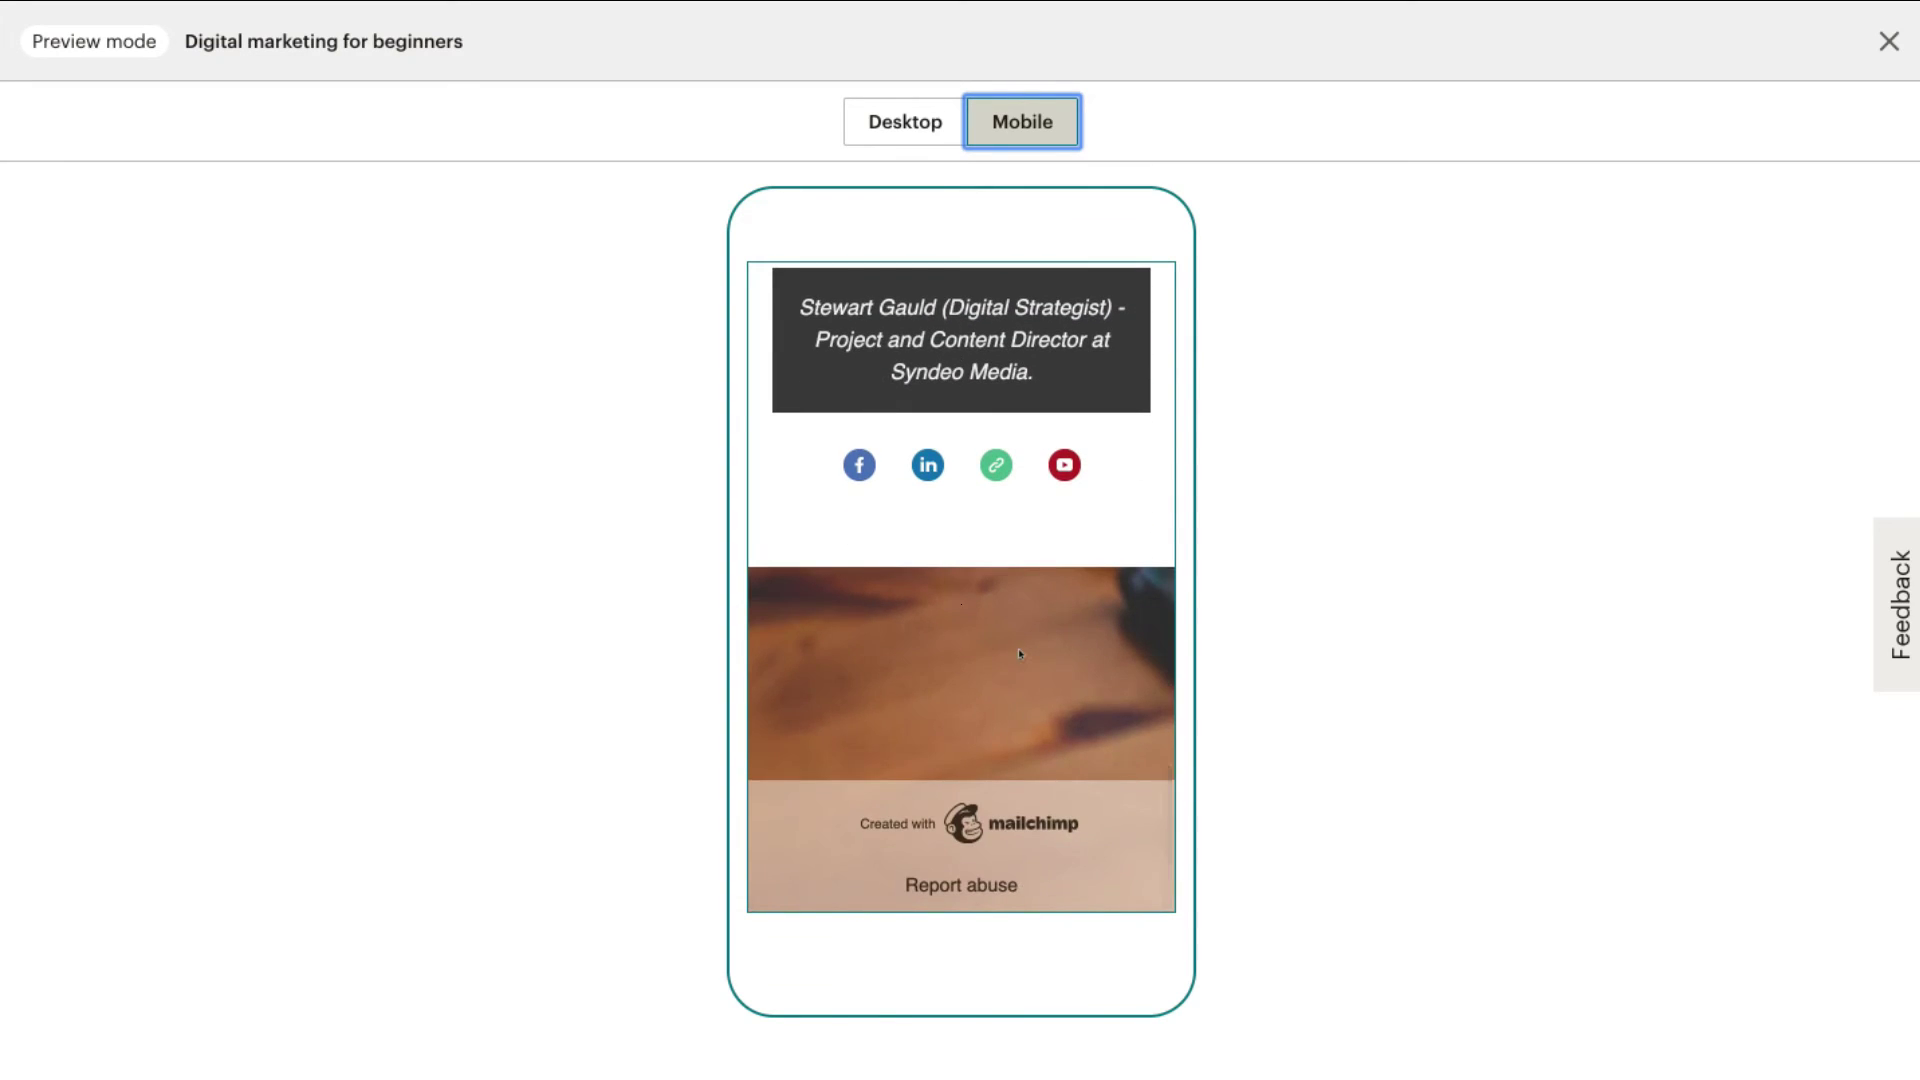
scroll(1019, 650, up, 8)
scroll(1020, 654, up, 5)
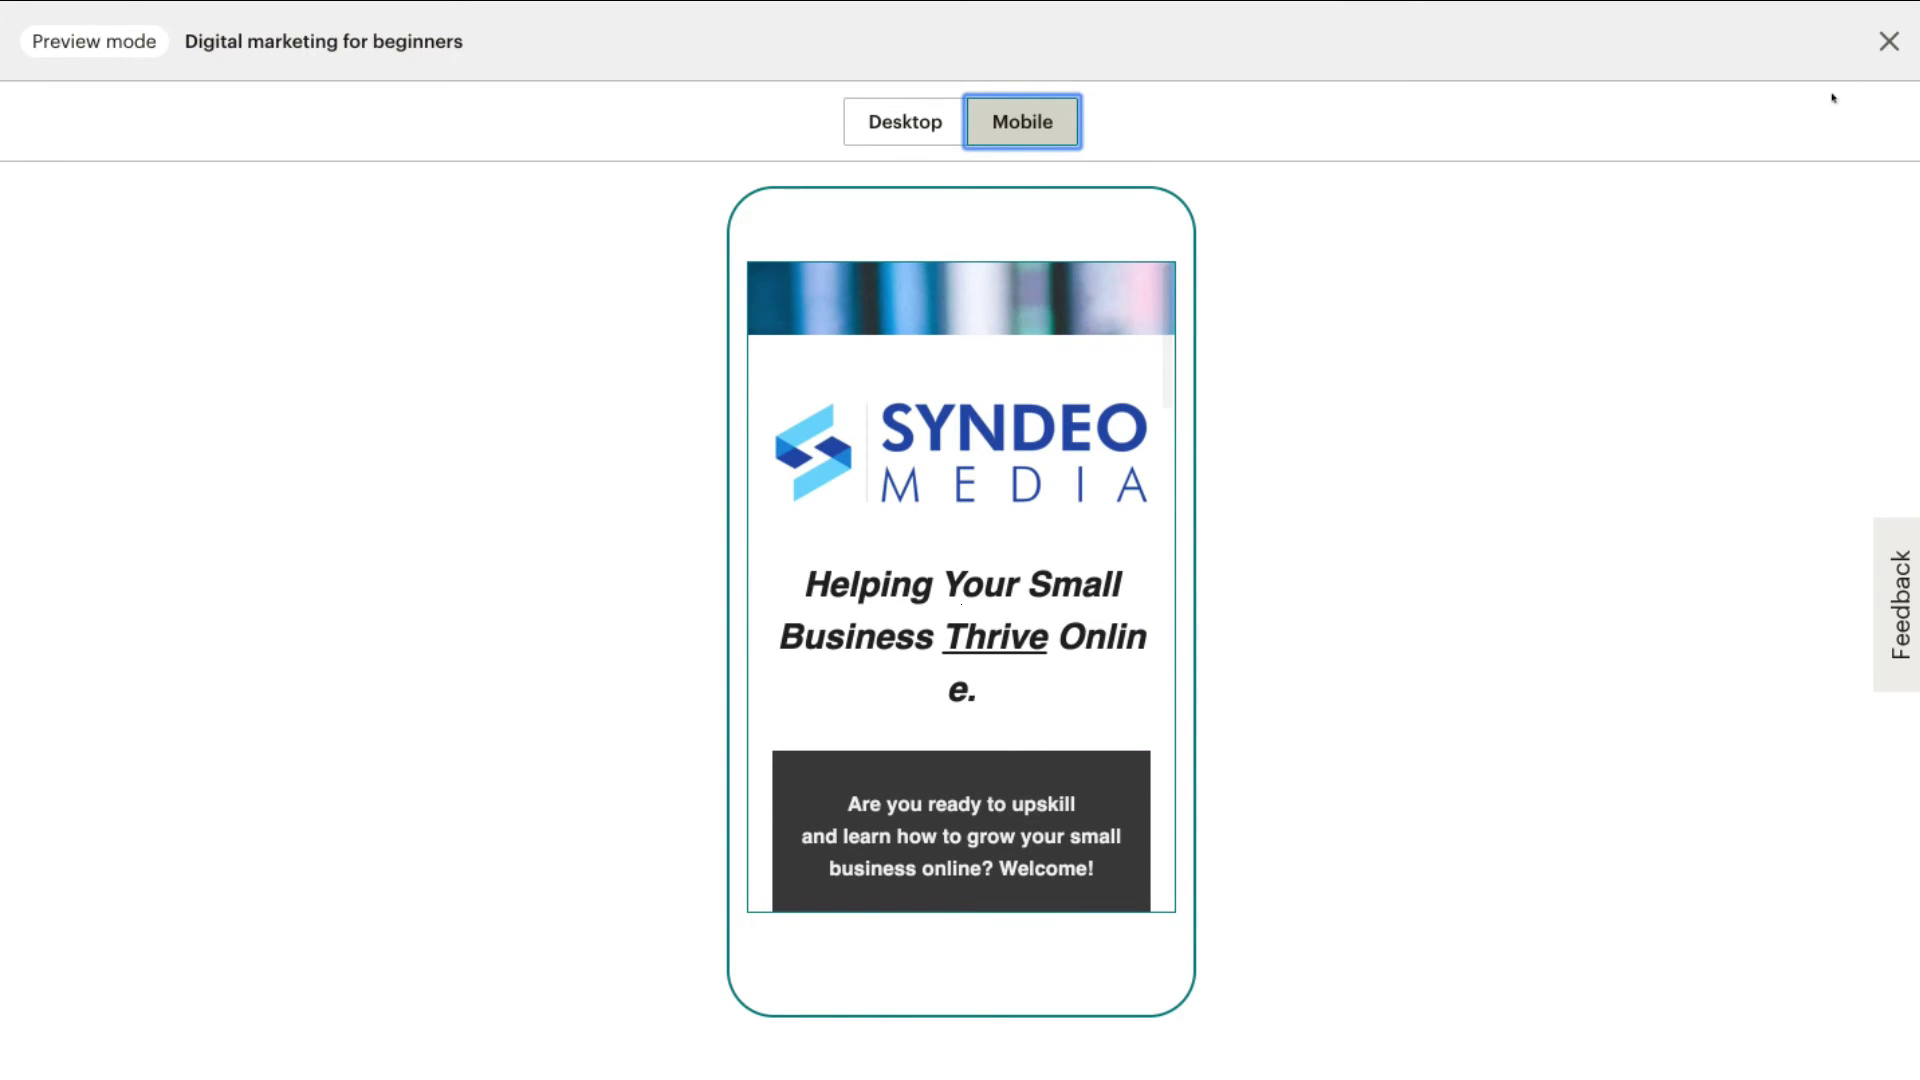
Step: Close the preview and publish the landing page live at mailchi.mp/503a01981954/syndeomedia
click(1873, 42)
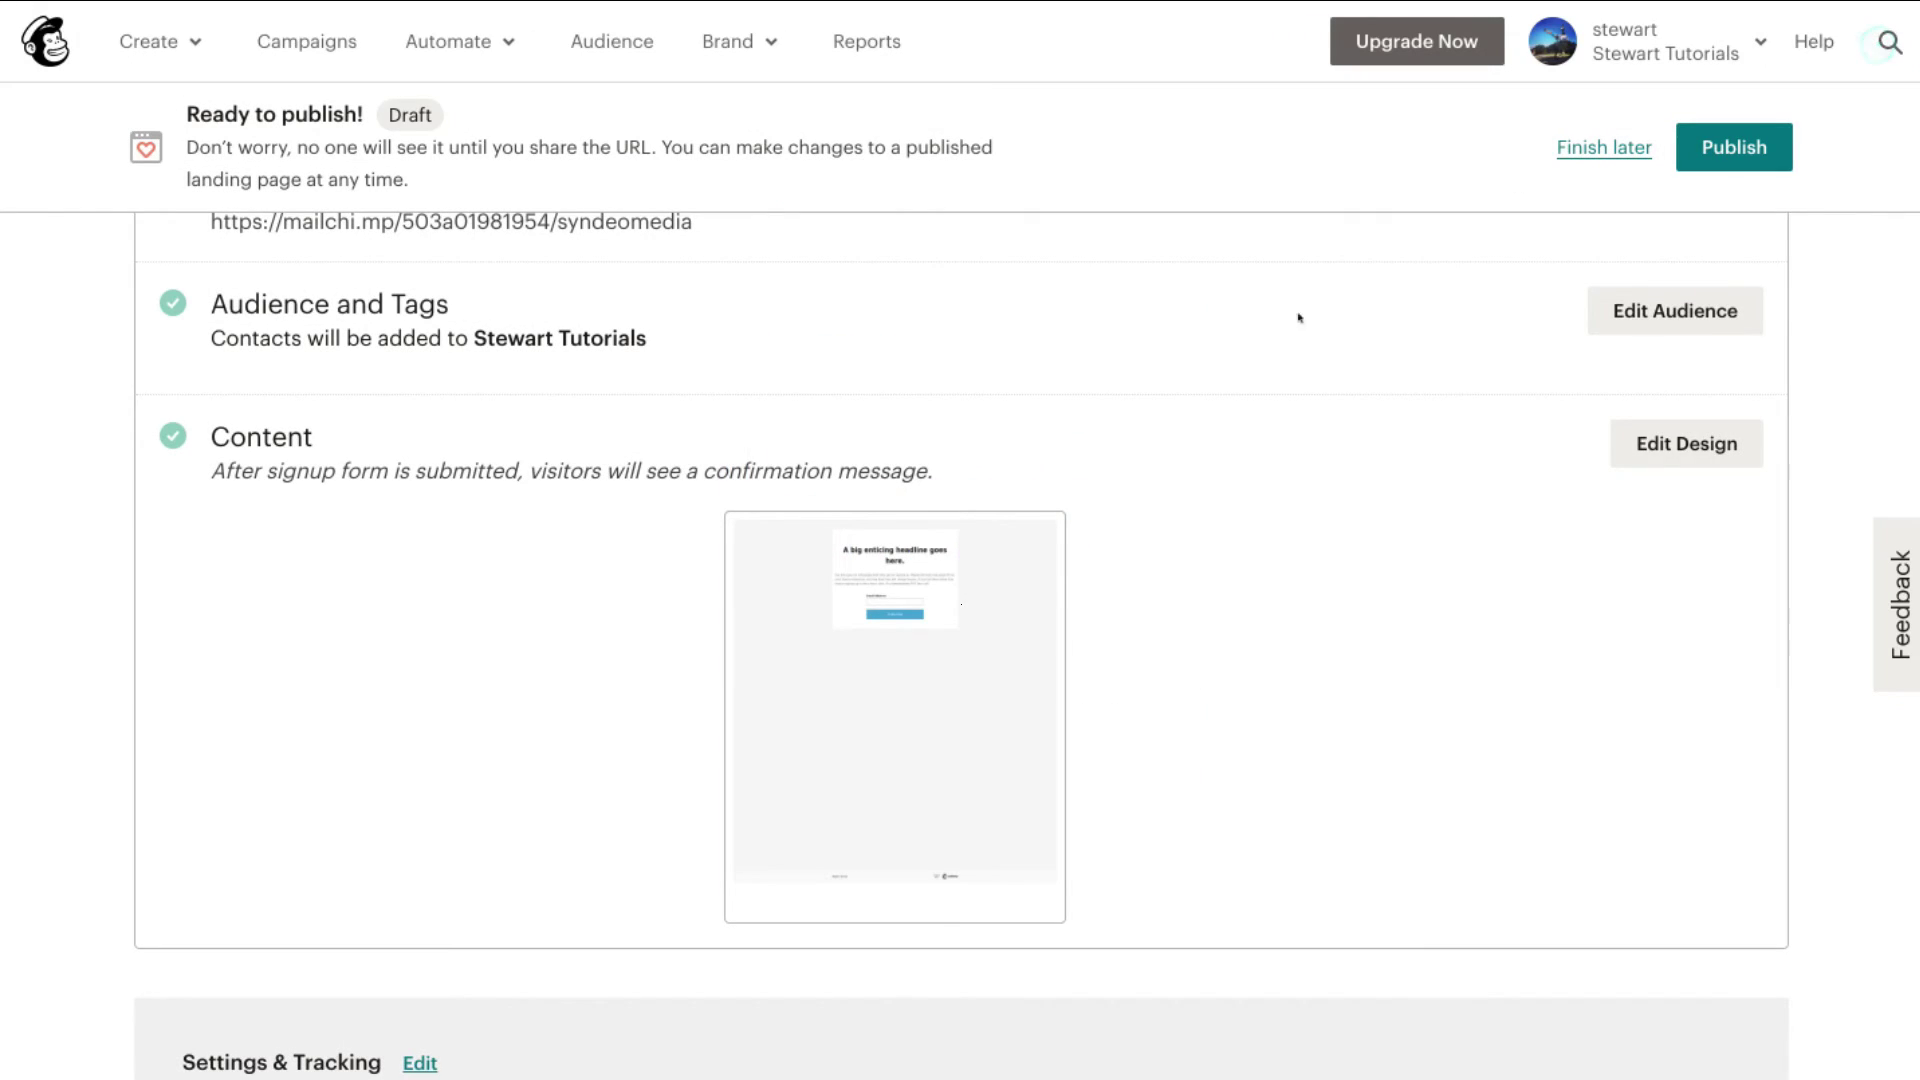
scroll(1204, 511, down, 3)
scroll(1204, 511, up, 6)
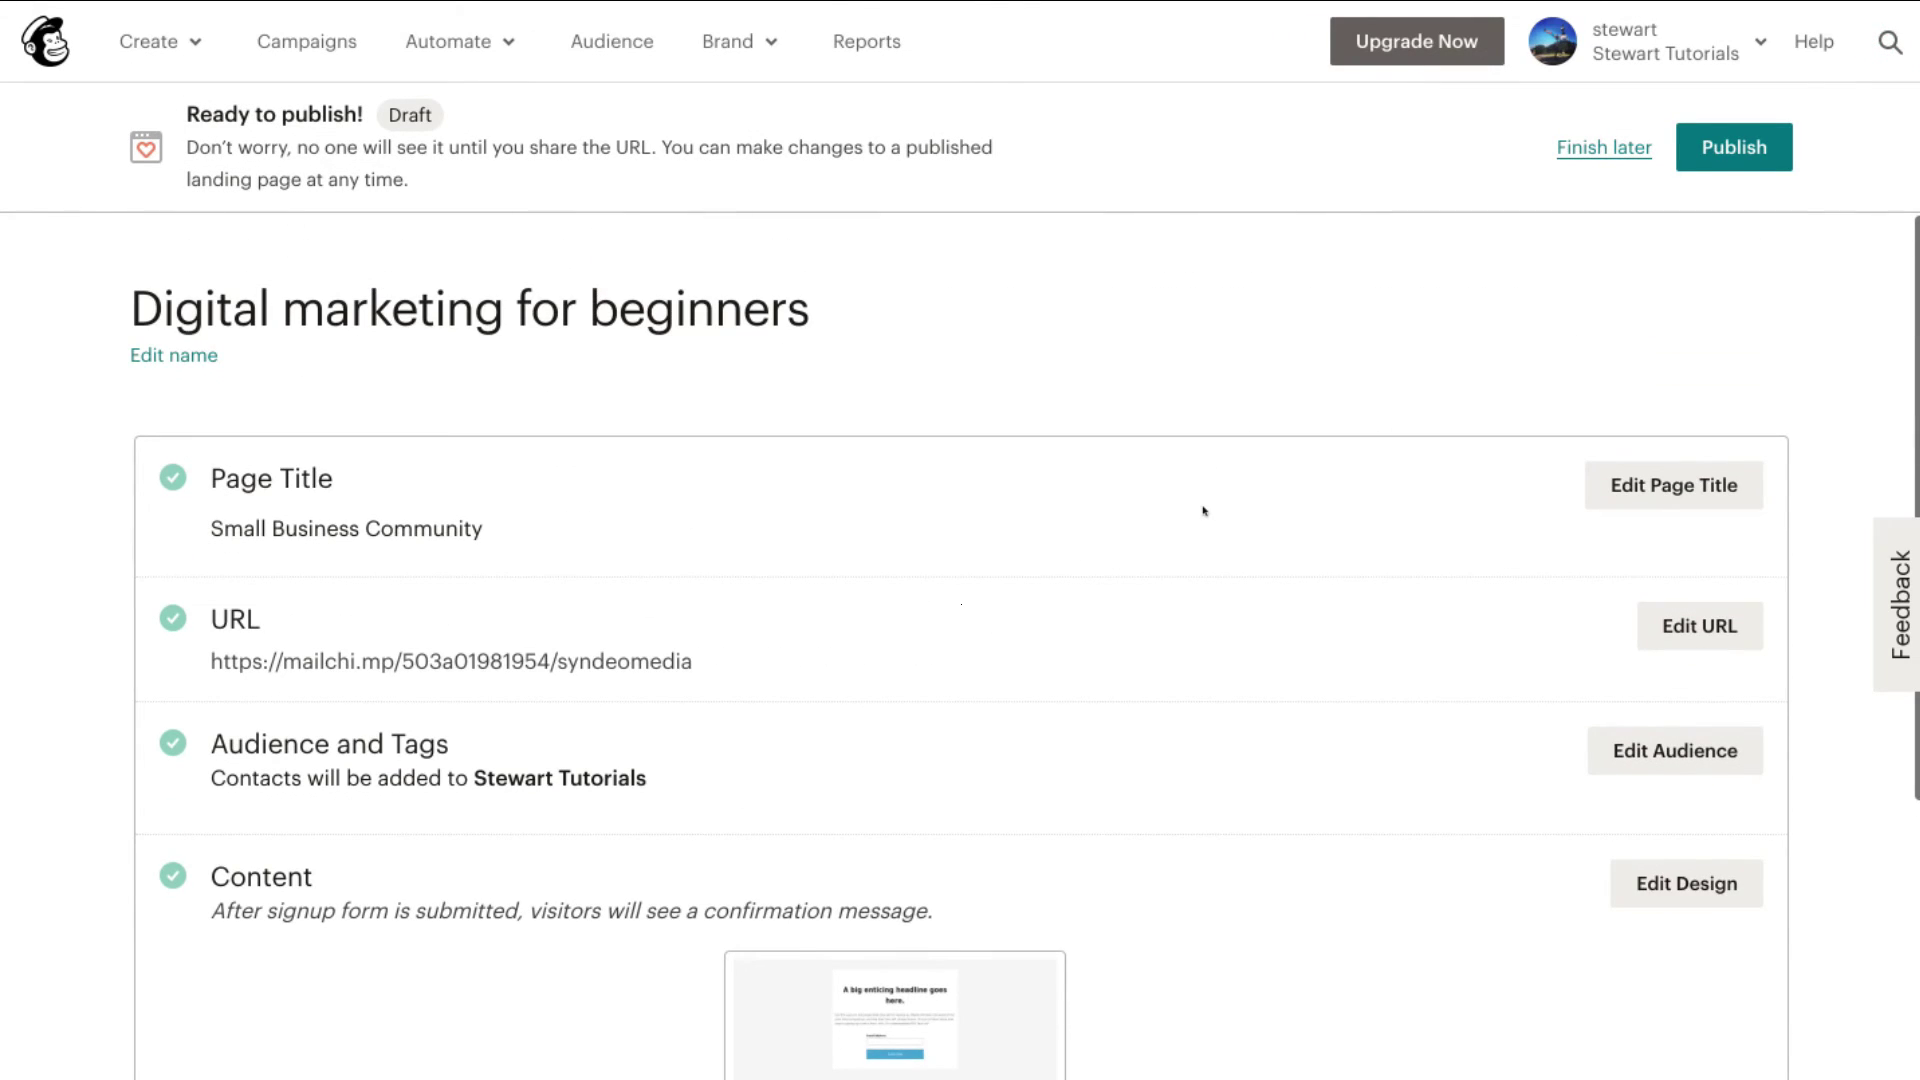
click(1686, 149)
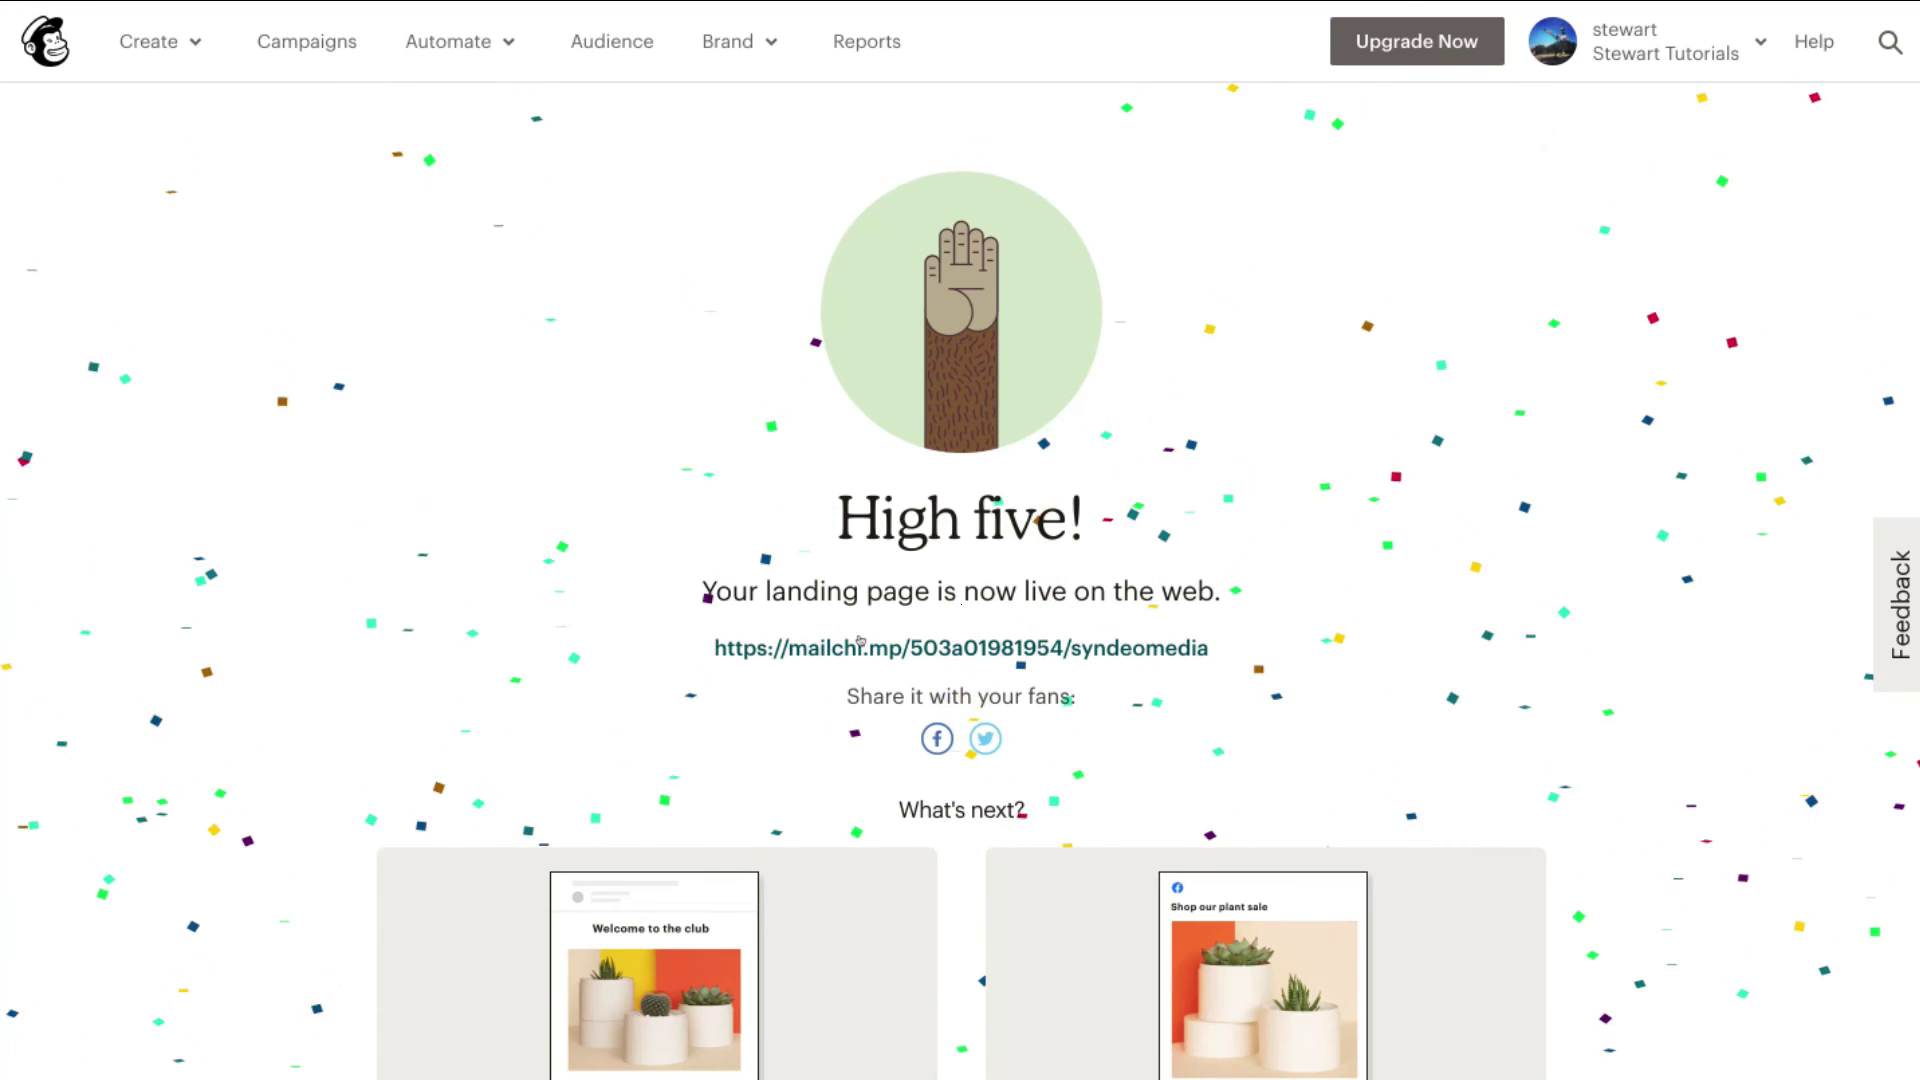
Step: Select the live landing page address, then go to the Audience overview
drag(704, 650, 1210, 650)
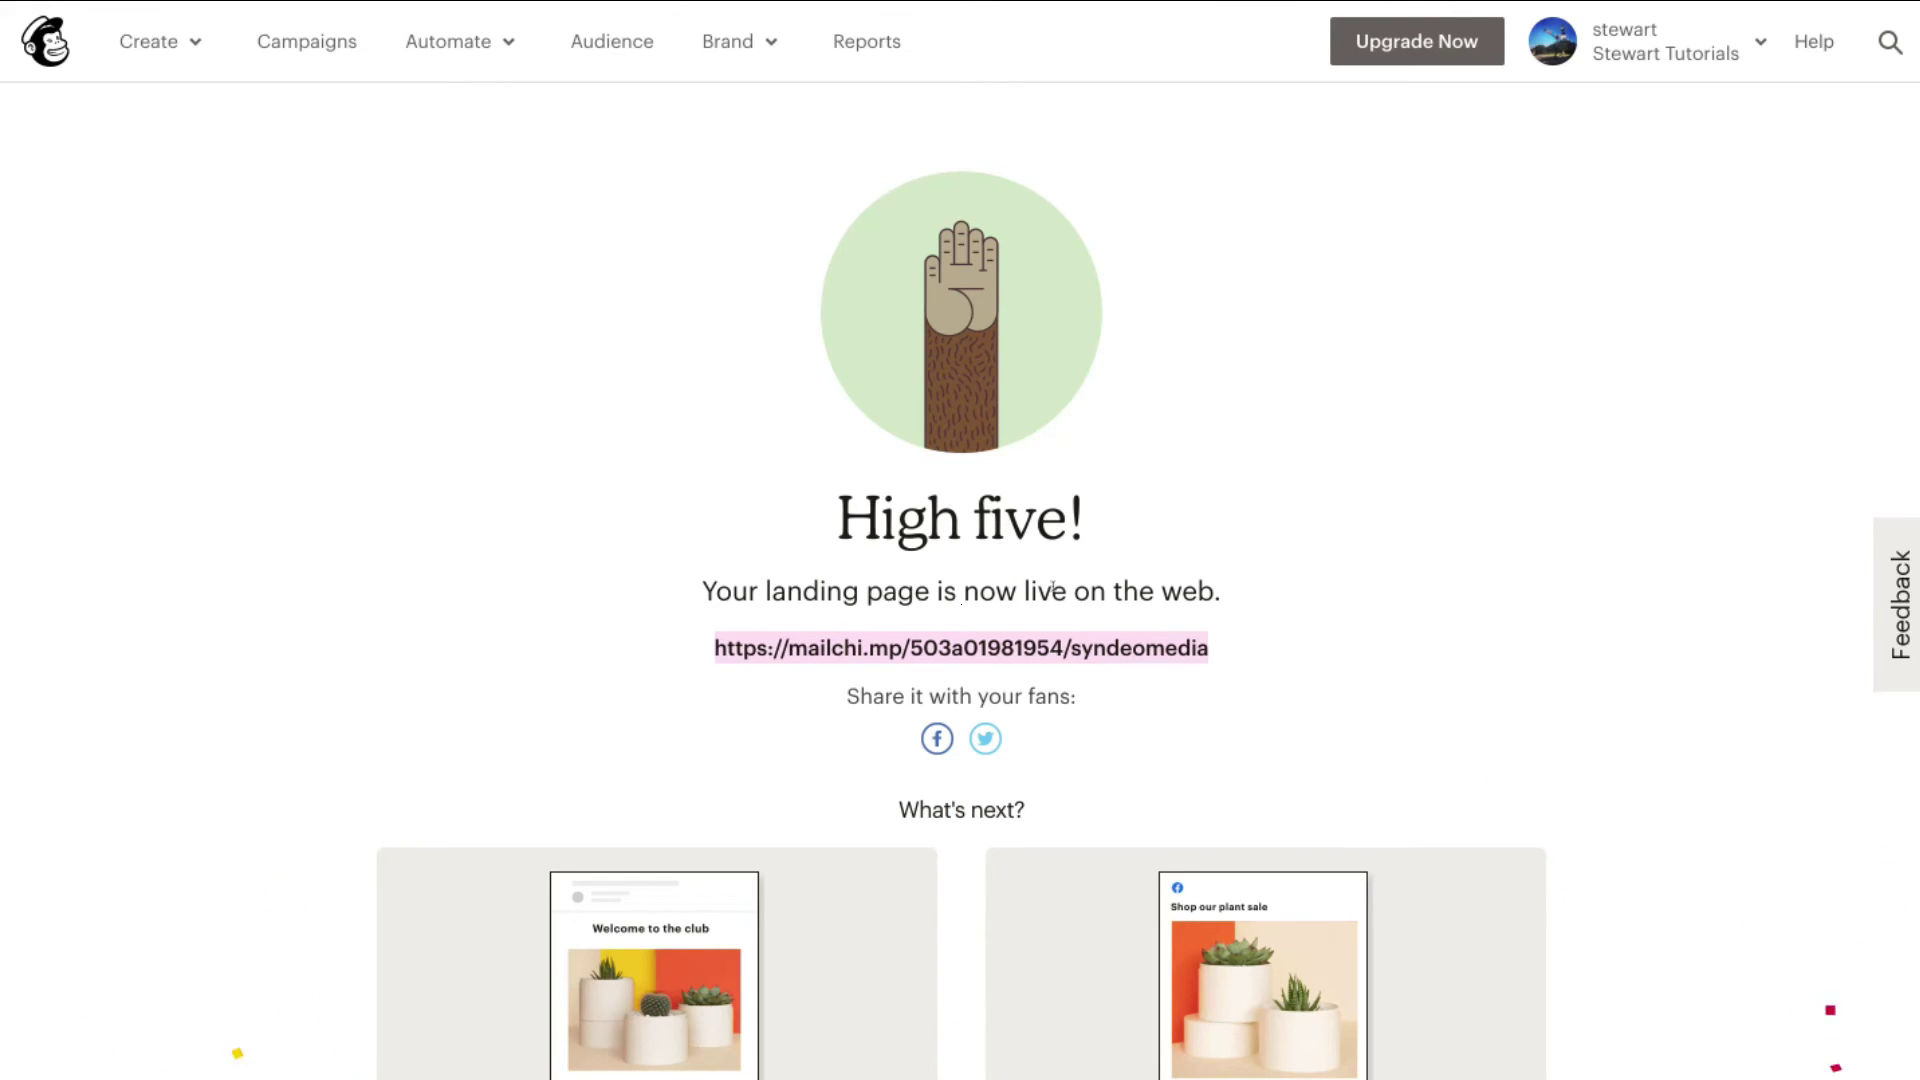
click(1306, 631)
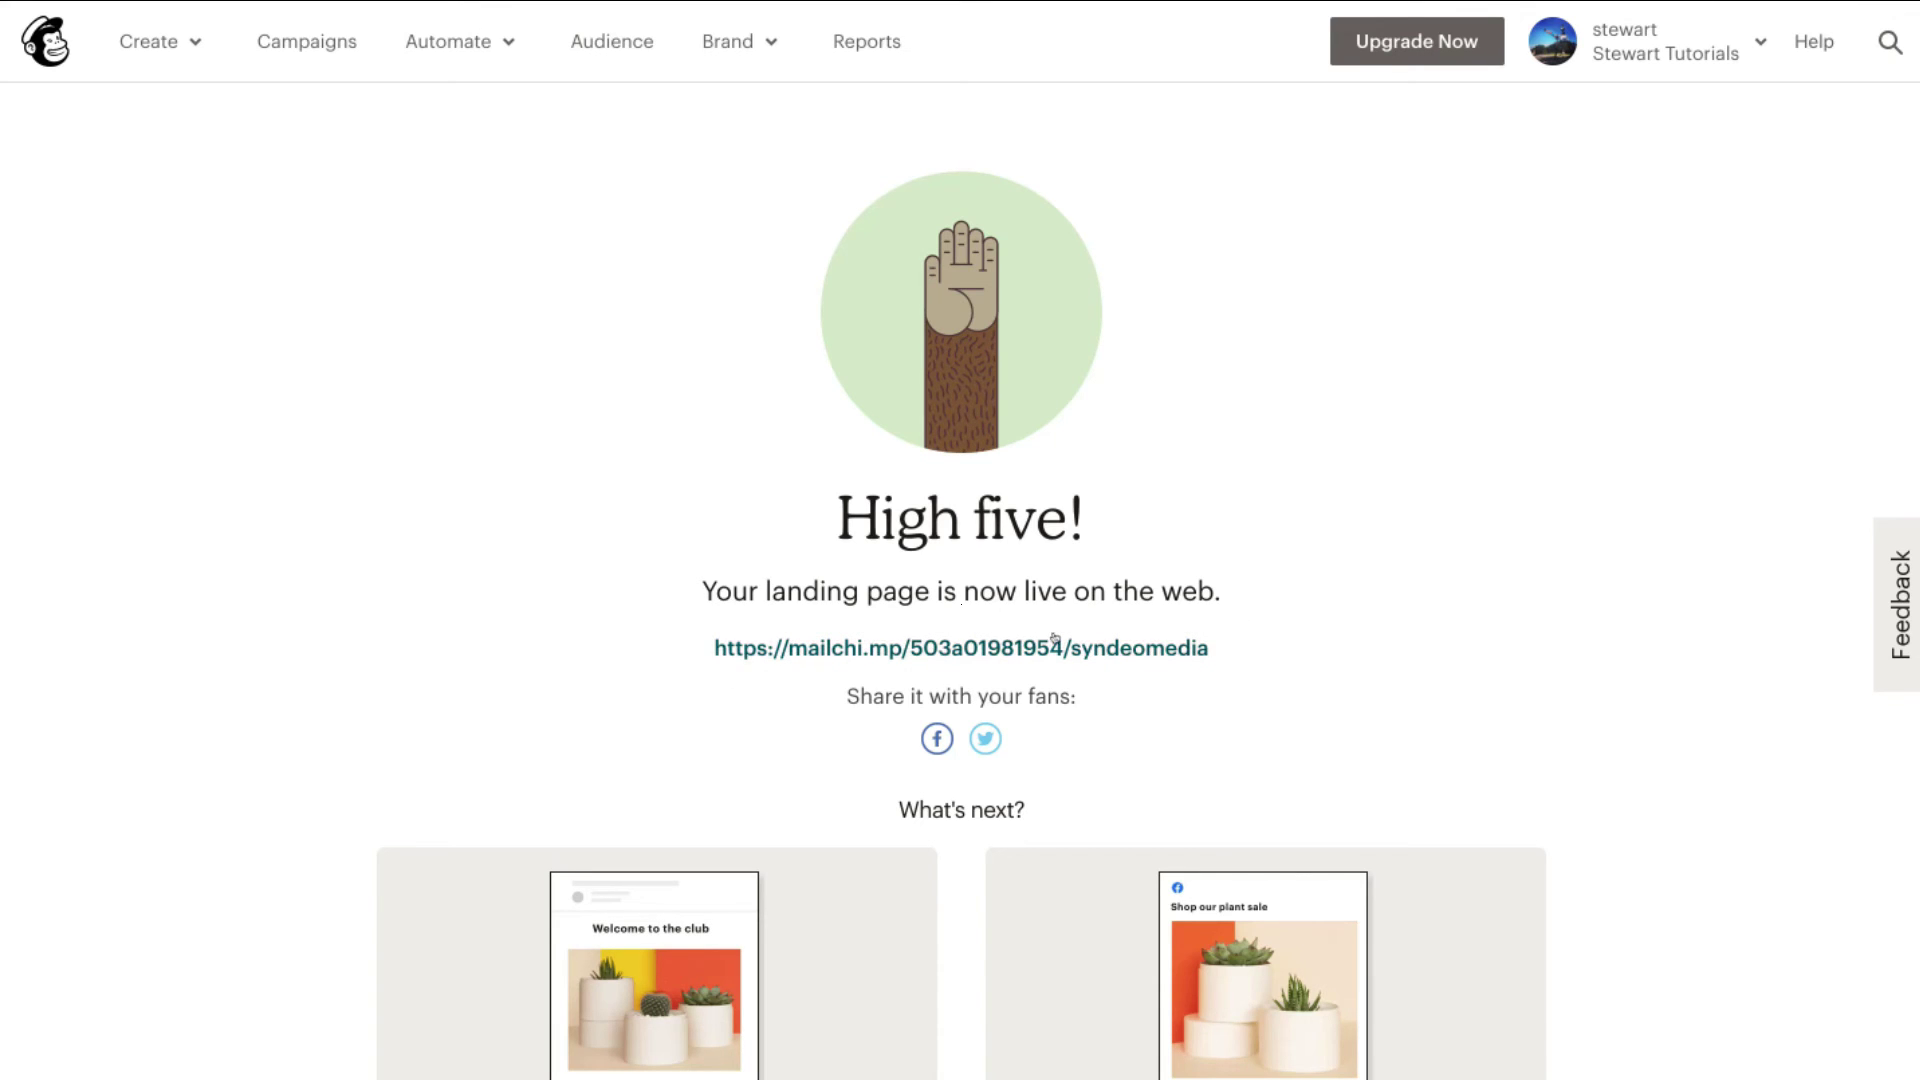
scroll(1264, 626, down, 4)
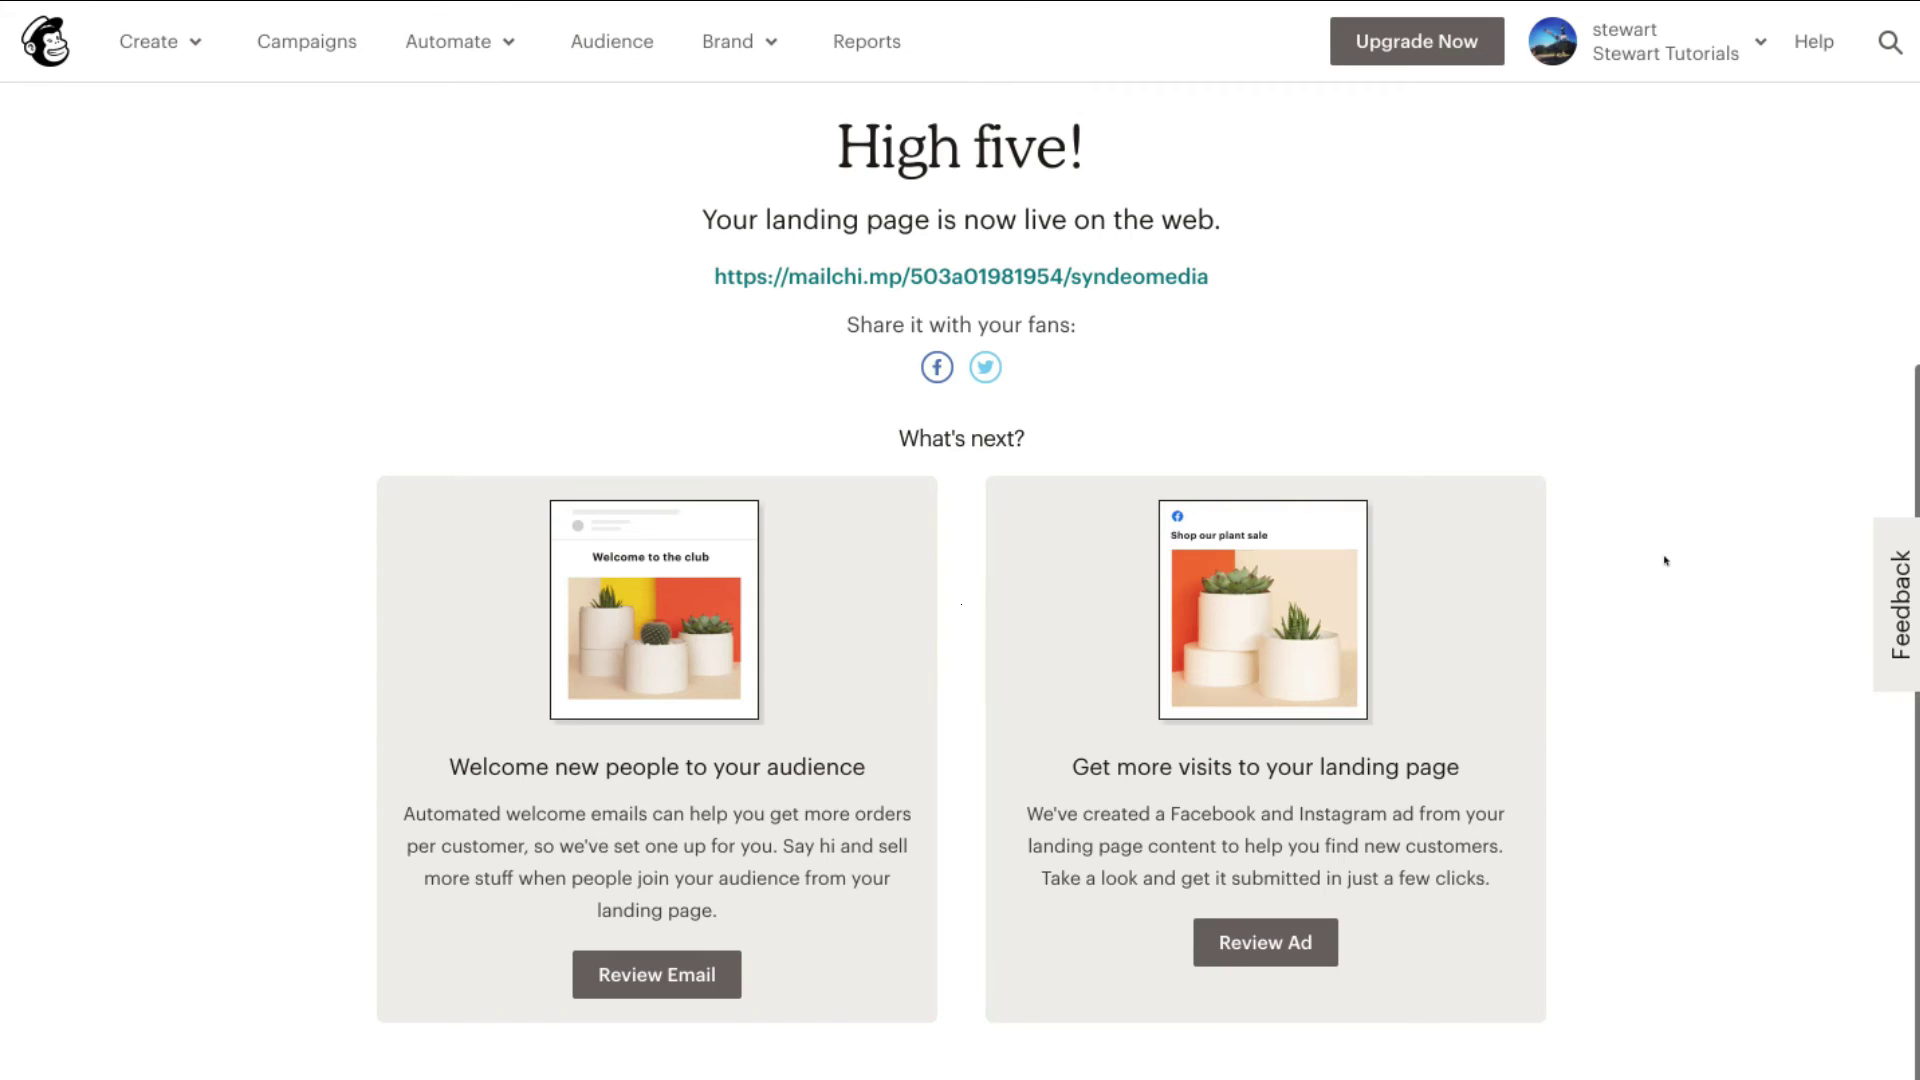
scroll(1665, 560, up, 4)
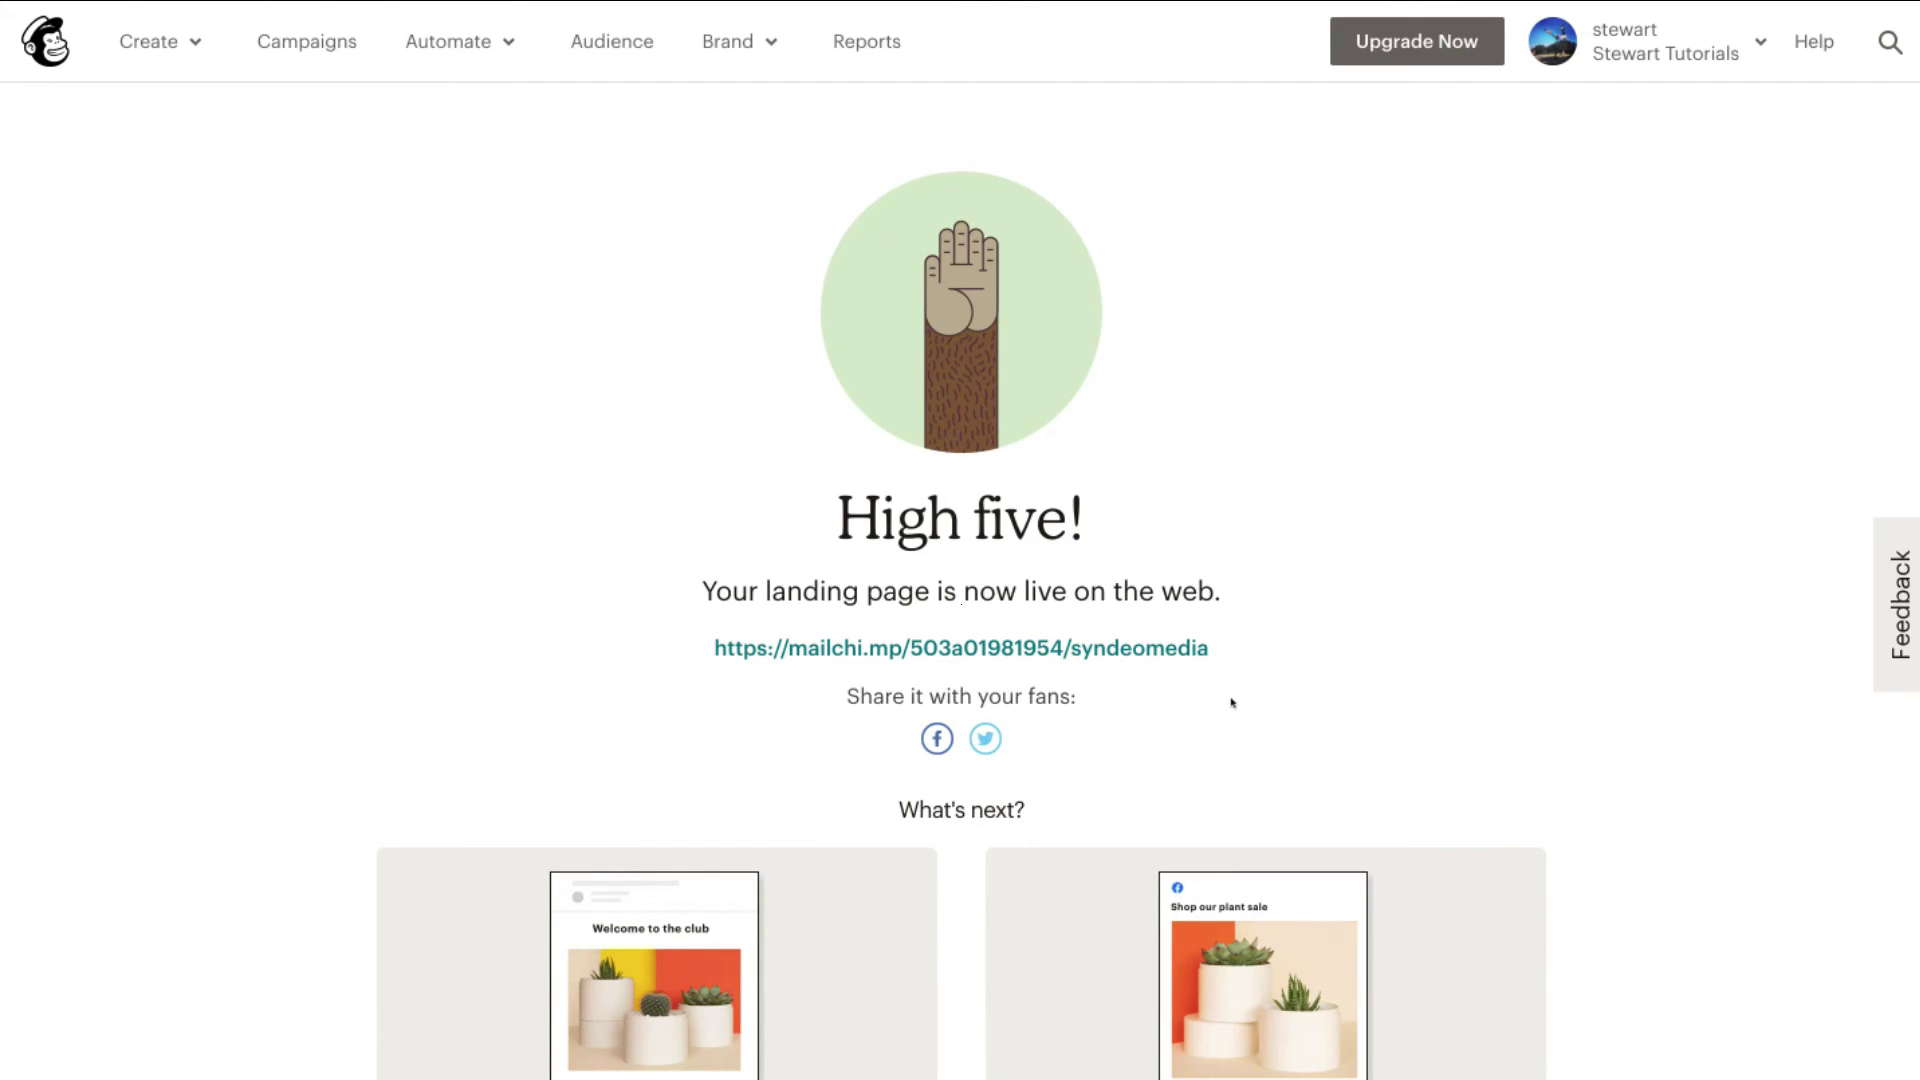
click(606, 45)
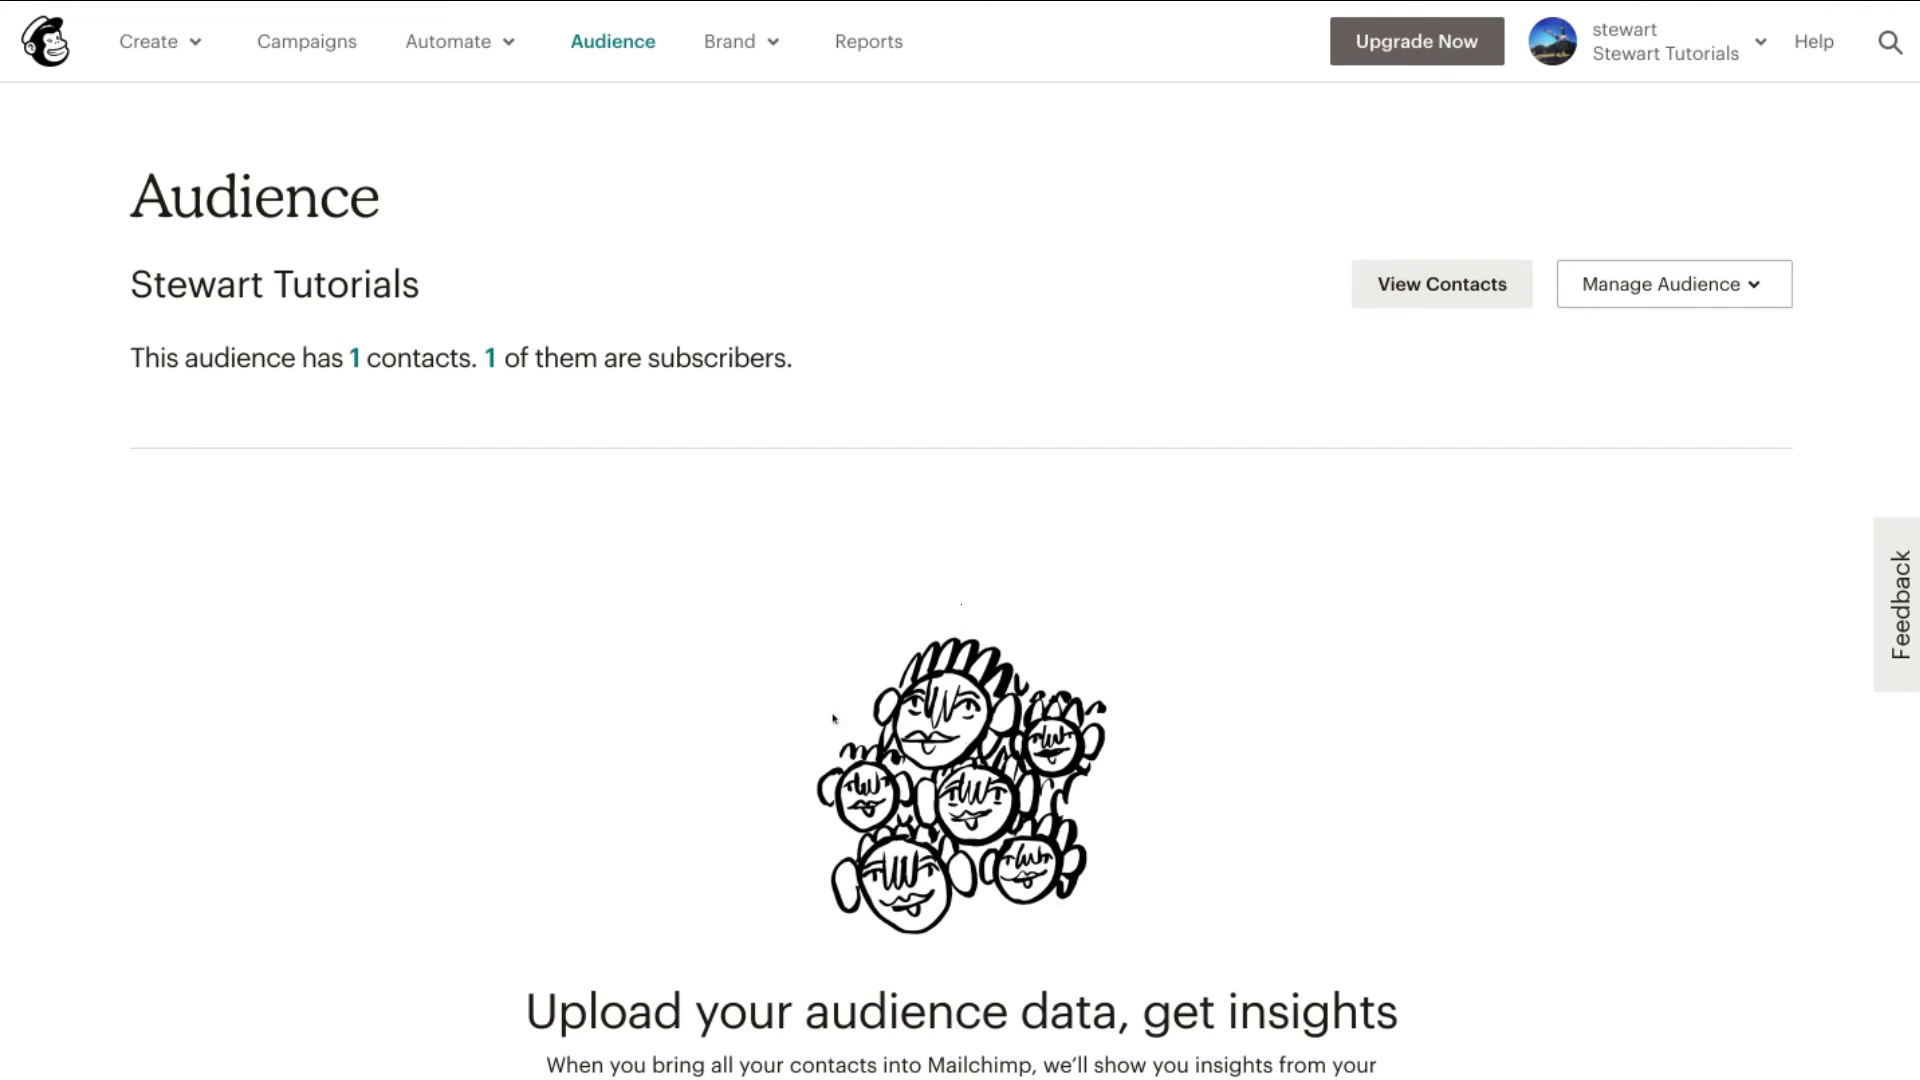
Step: Open Campaigns to see 'Digital marketing for beginners' listed as Published and Draft
scroll(722, 852, down, 1)
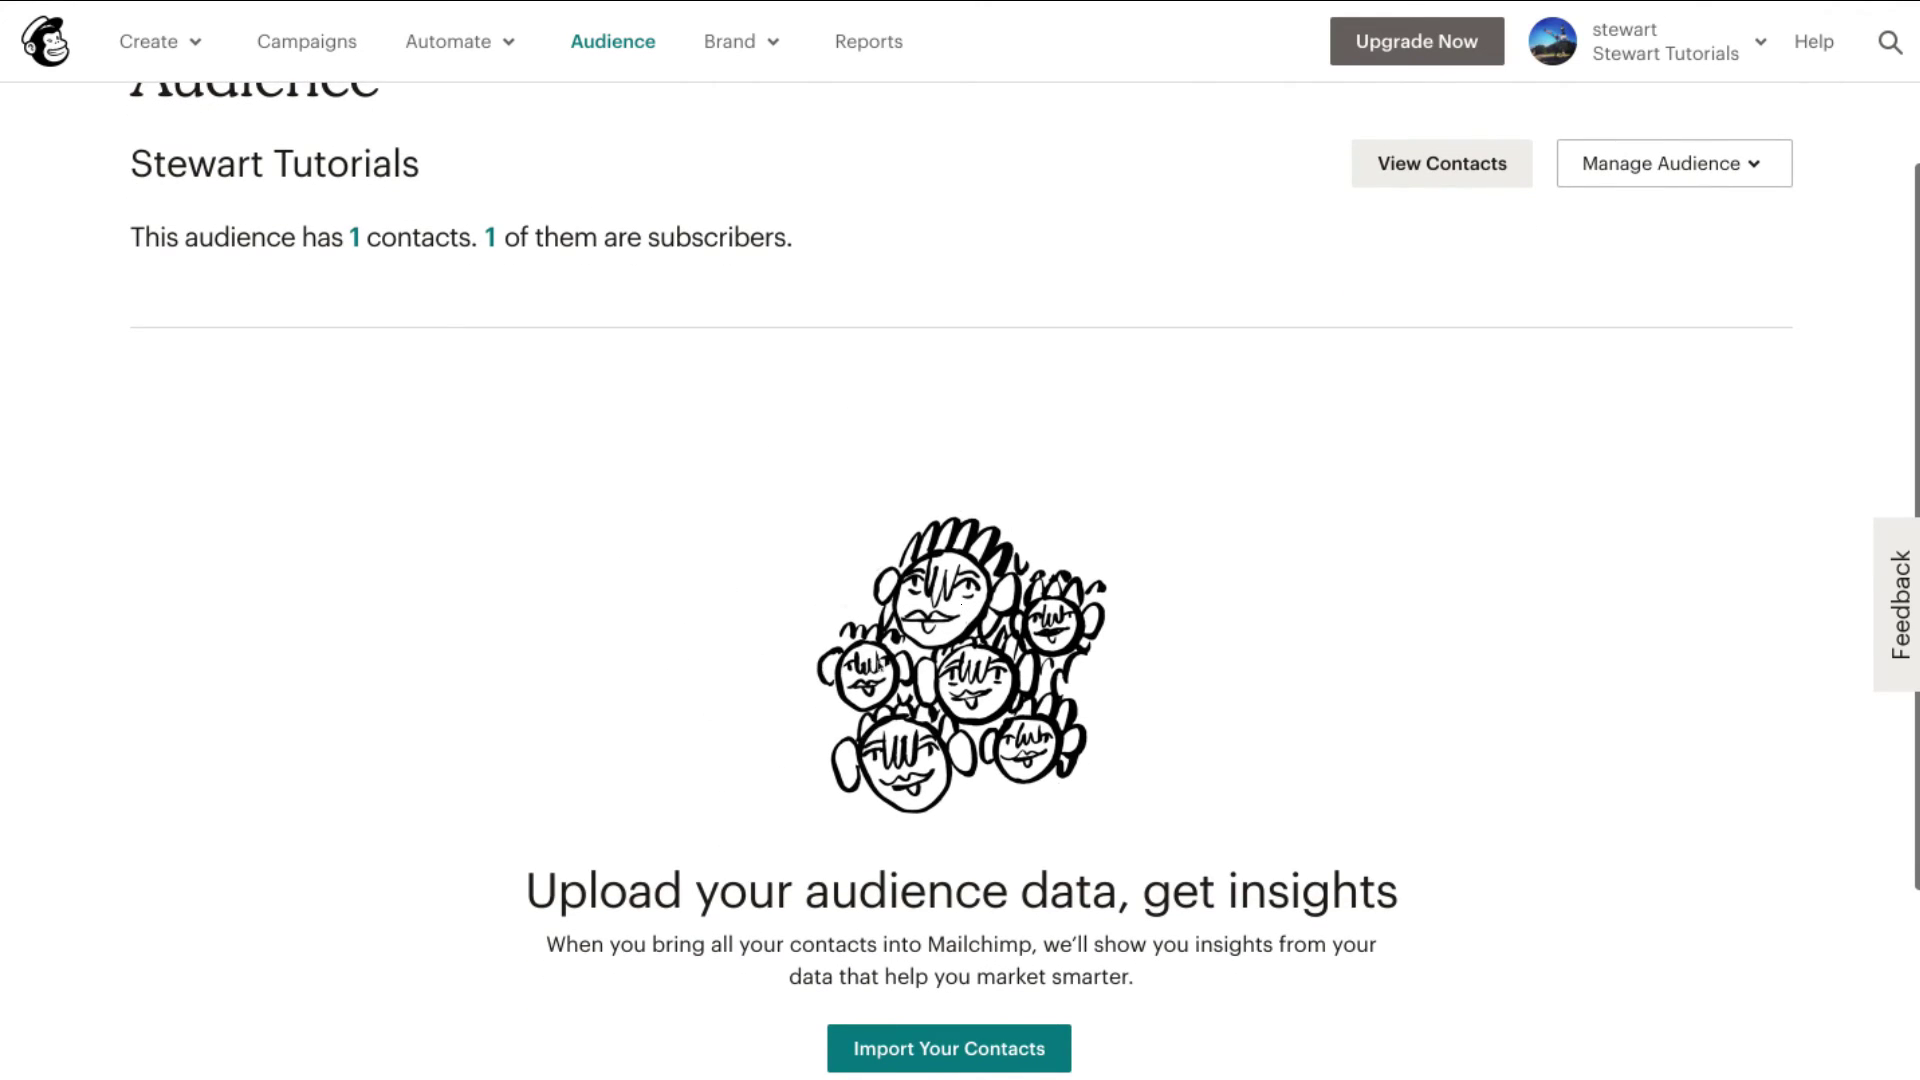
scroll(831, 587, up, 1)
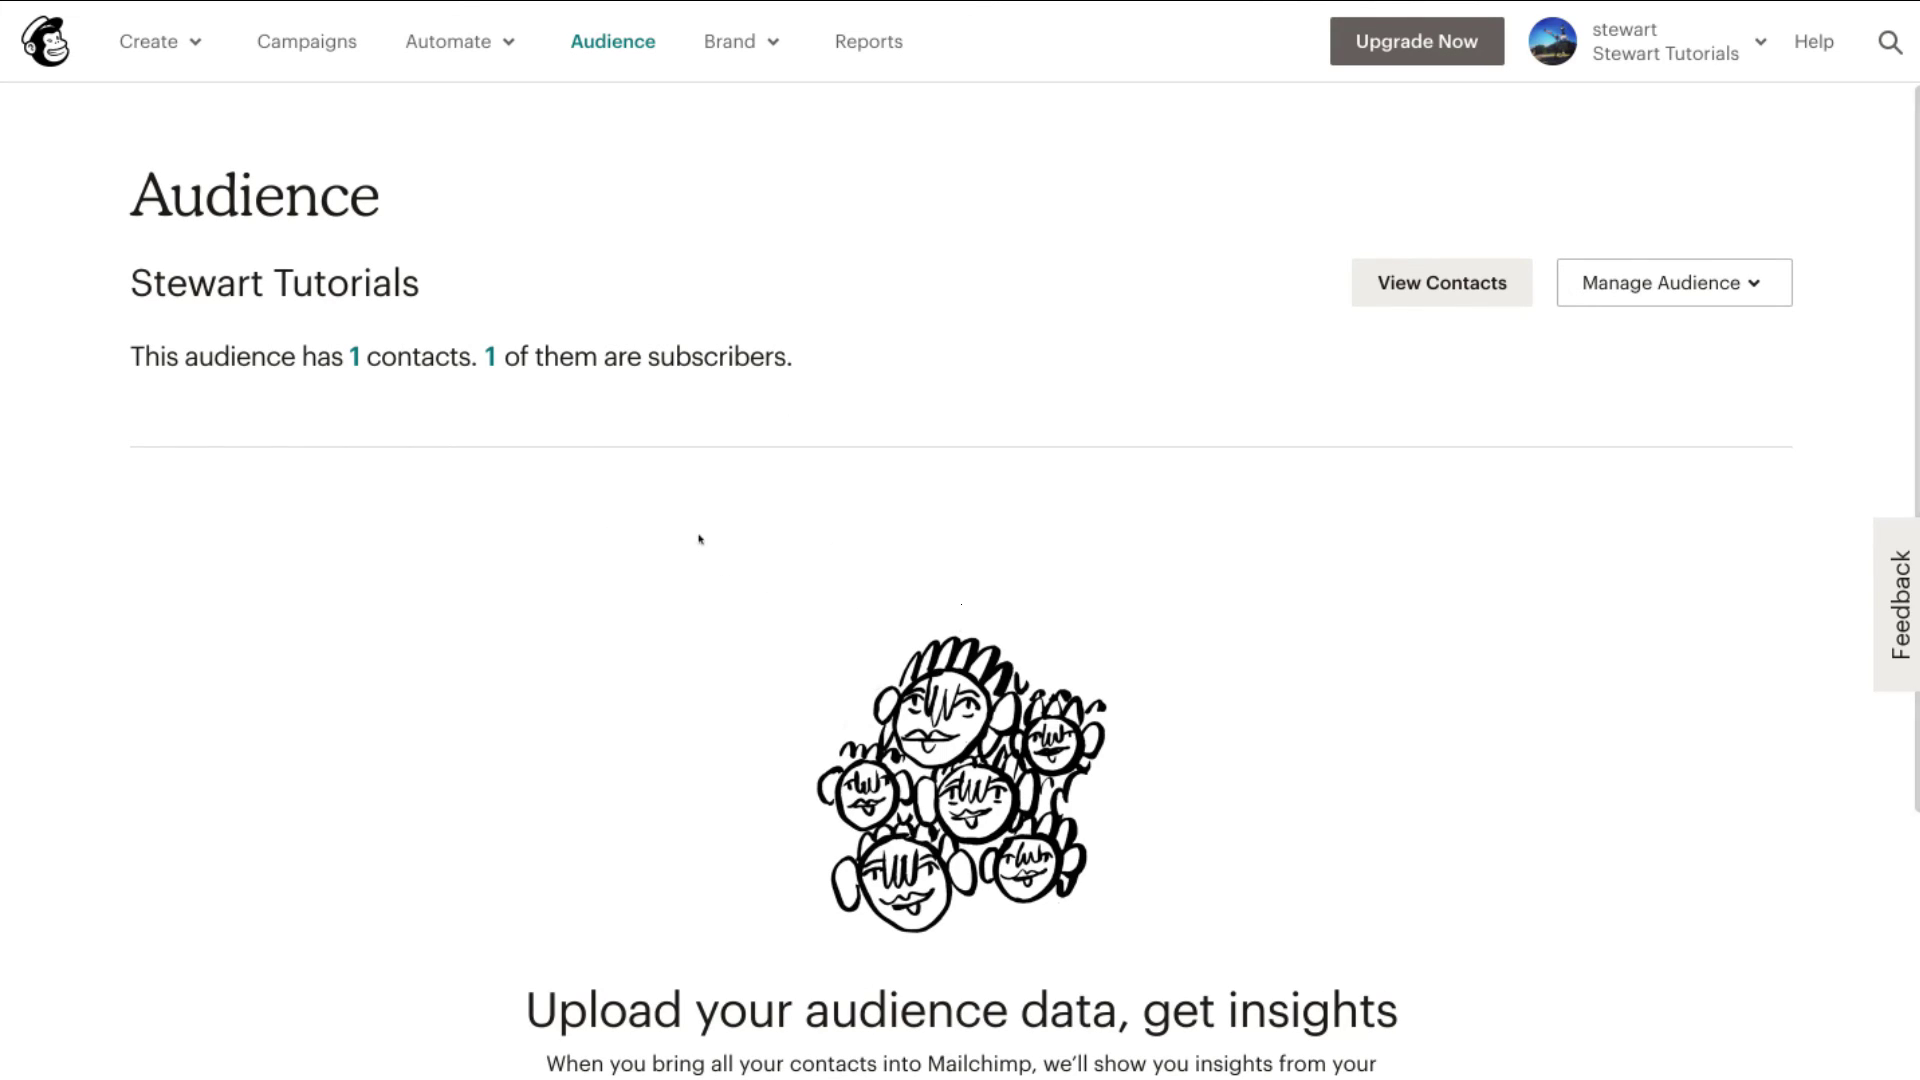
click(329, 42)
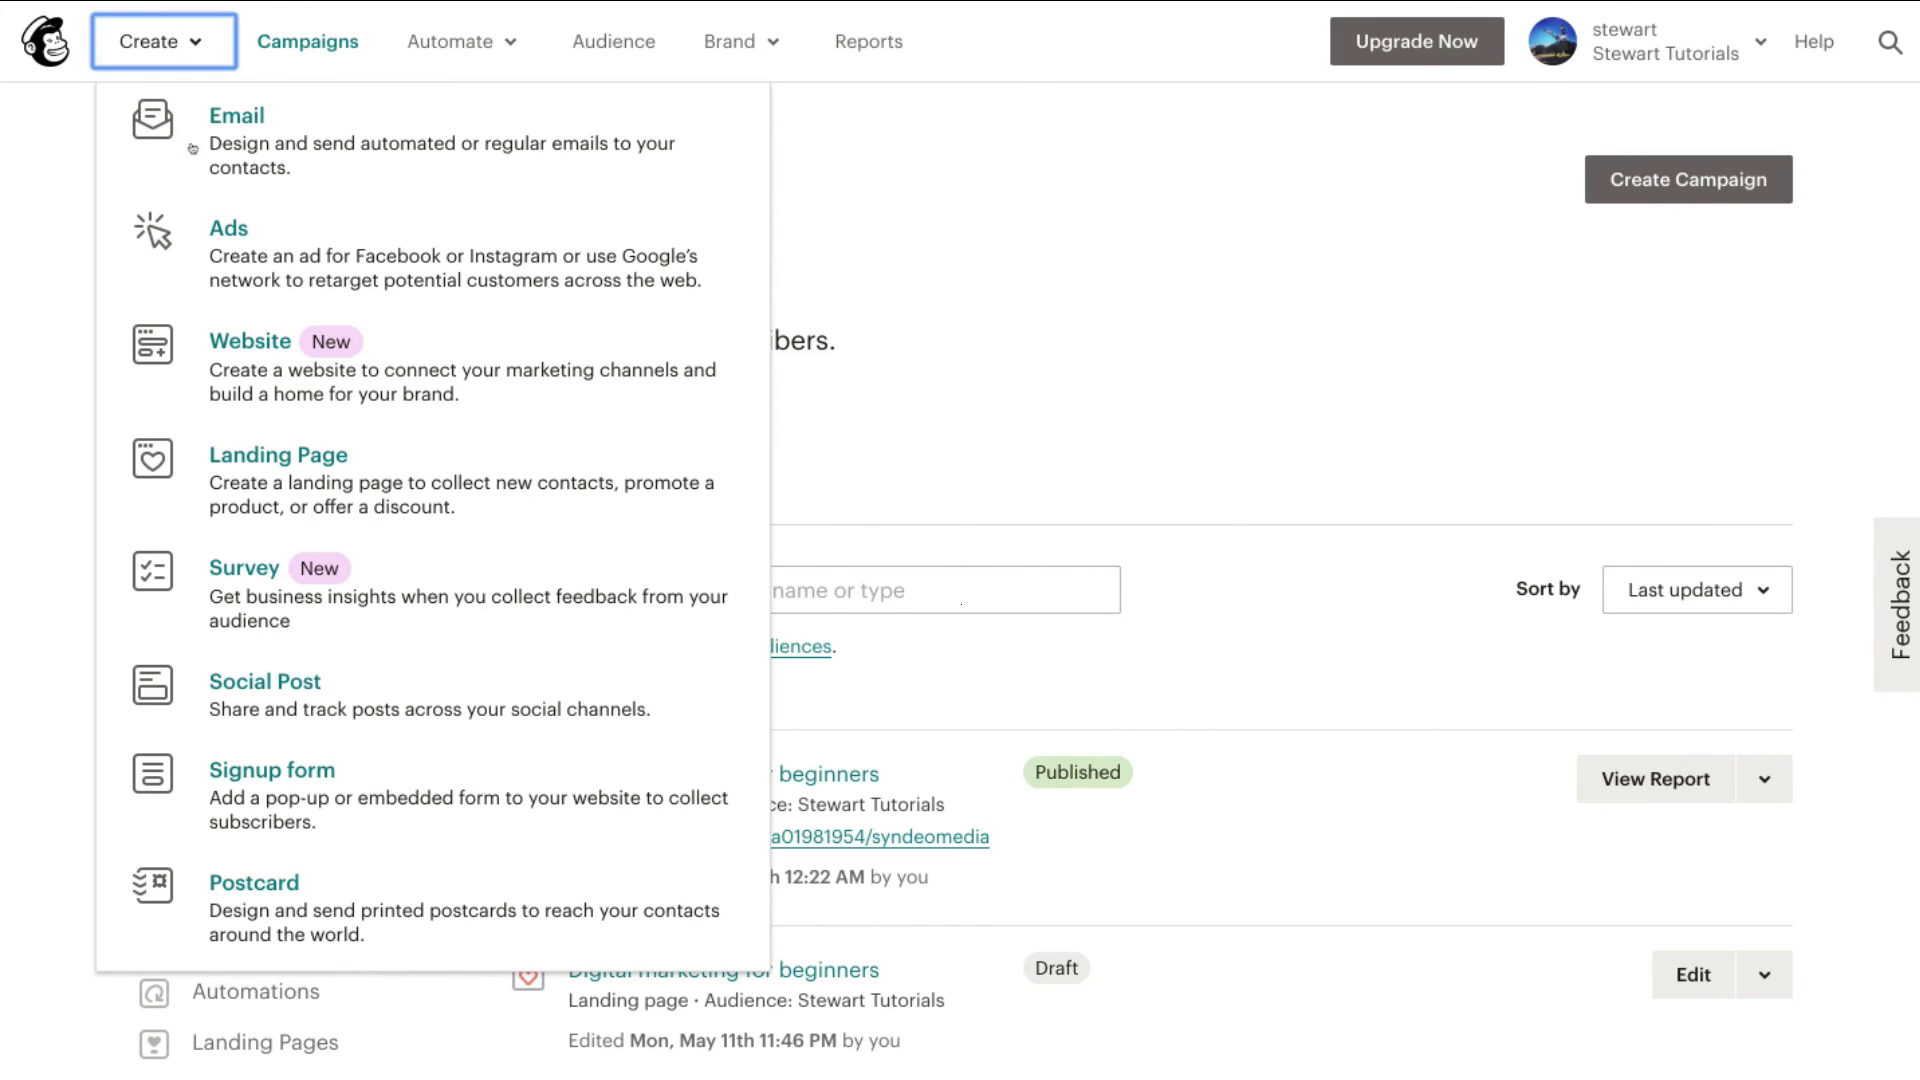
click(232, 152)
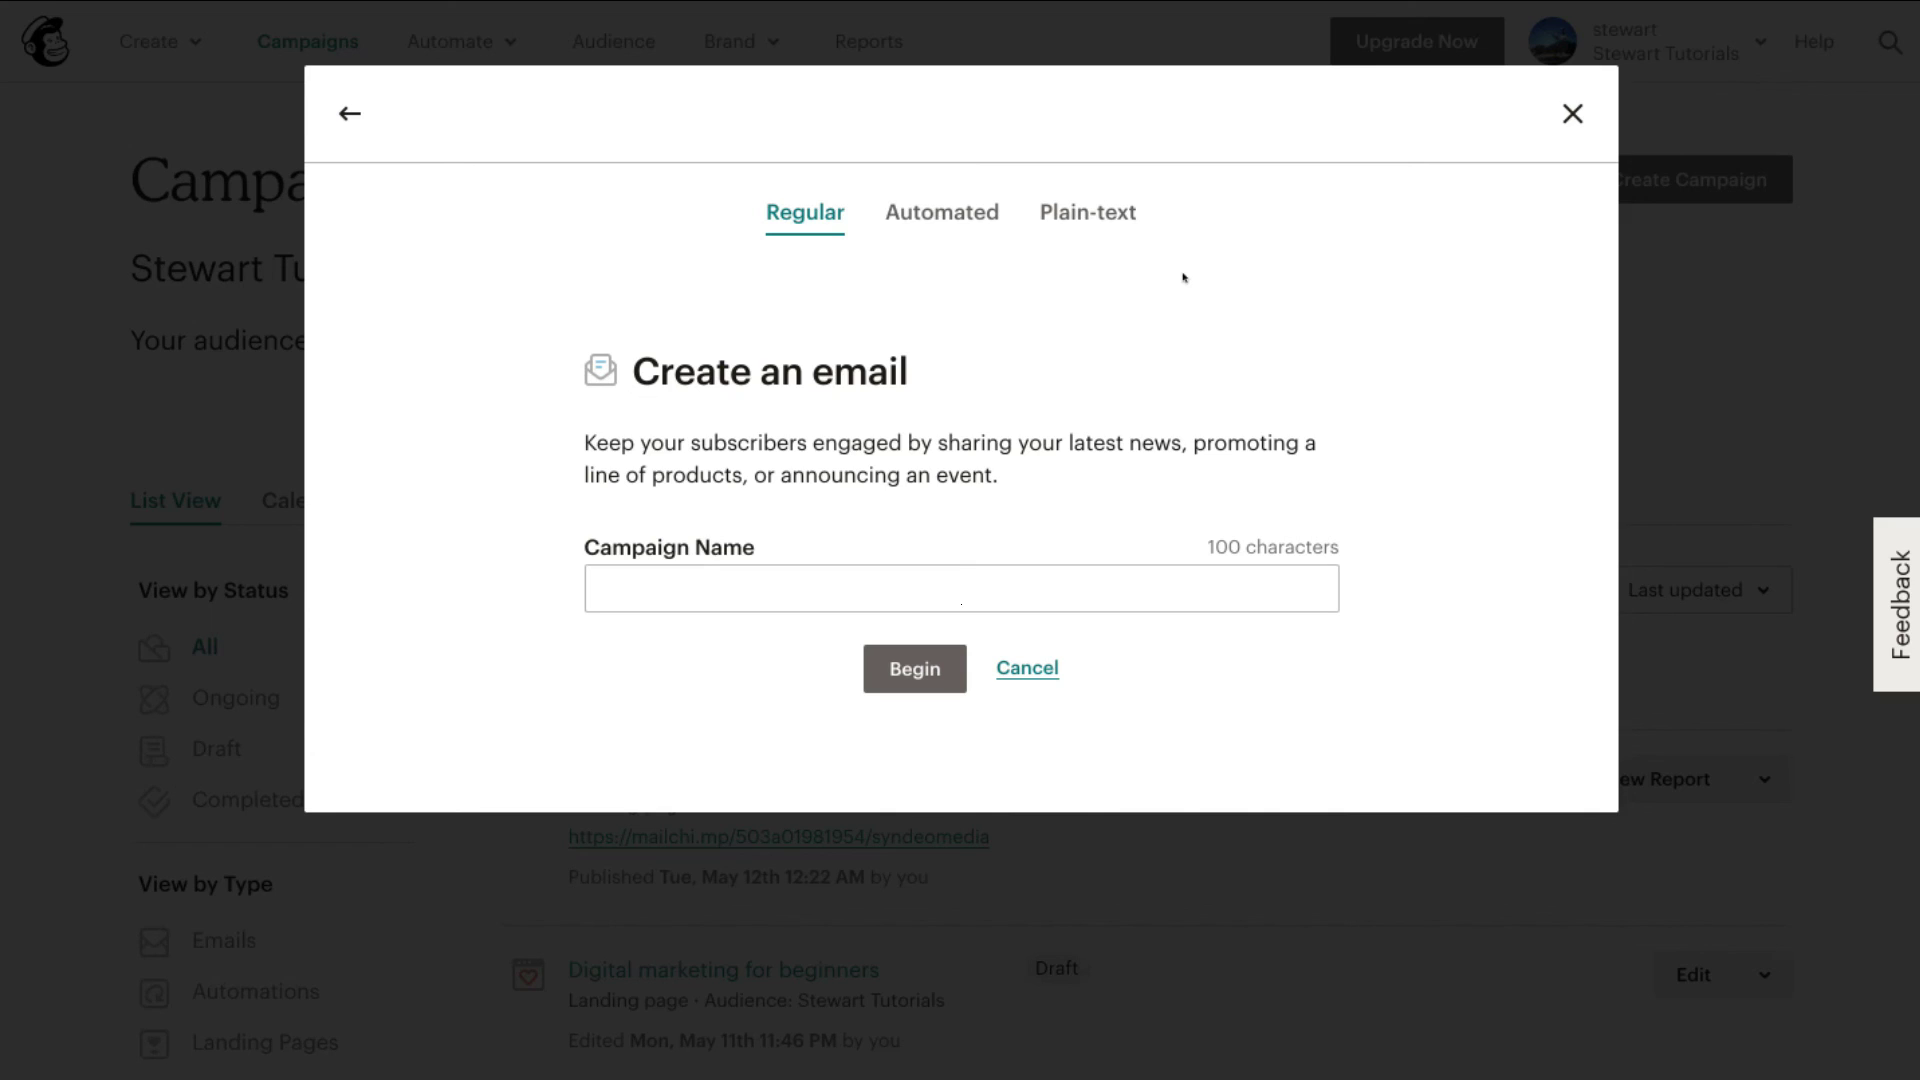
click(1572, 113)
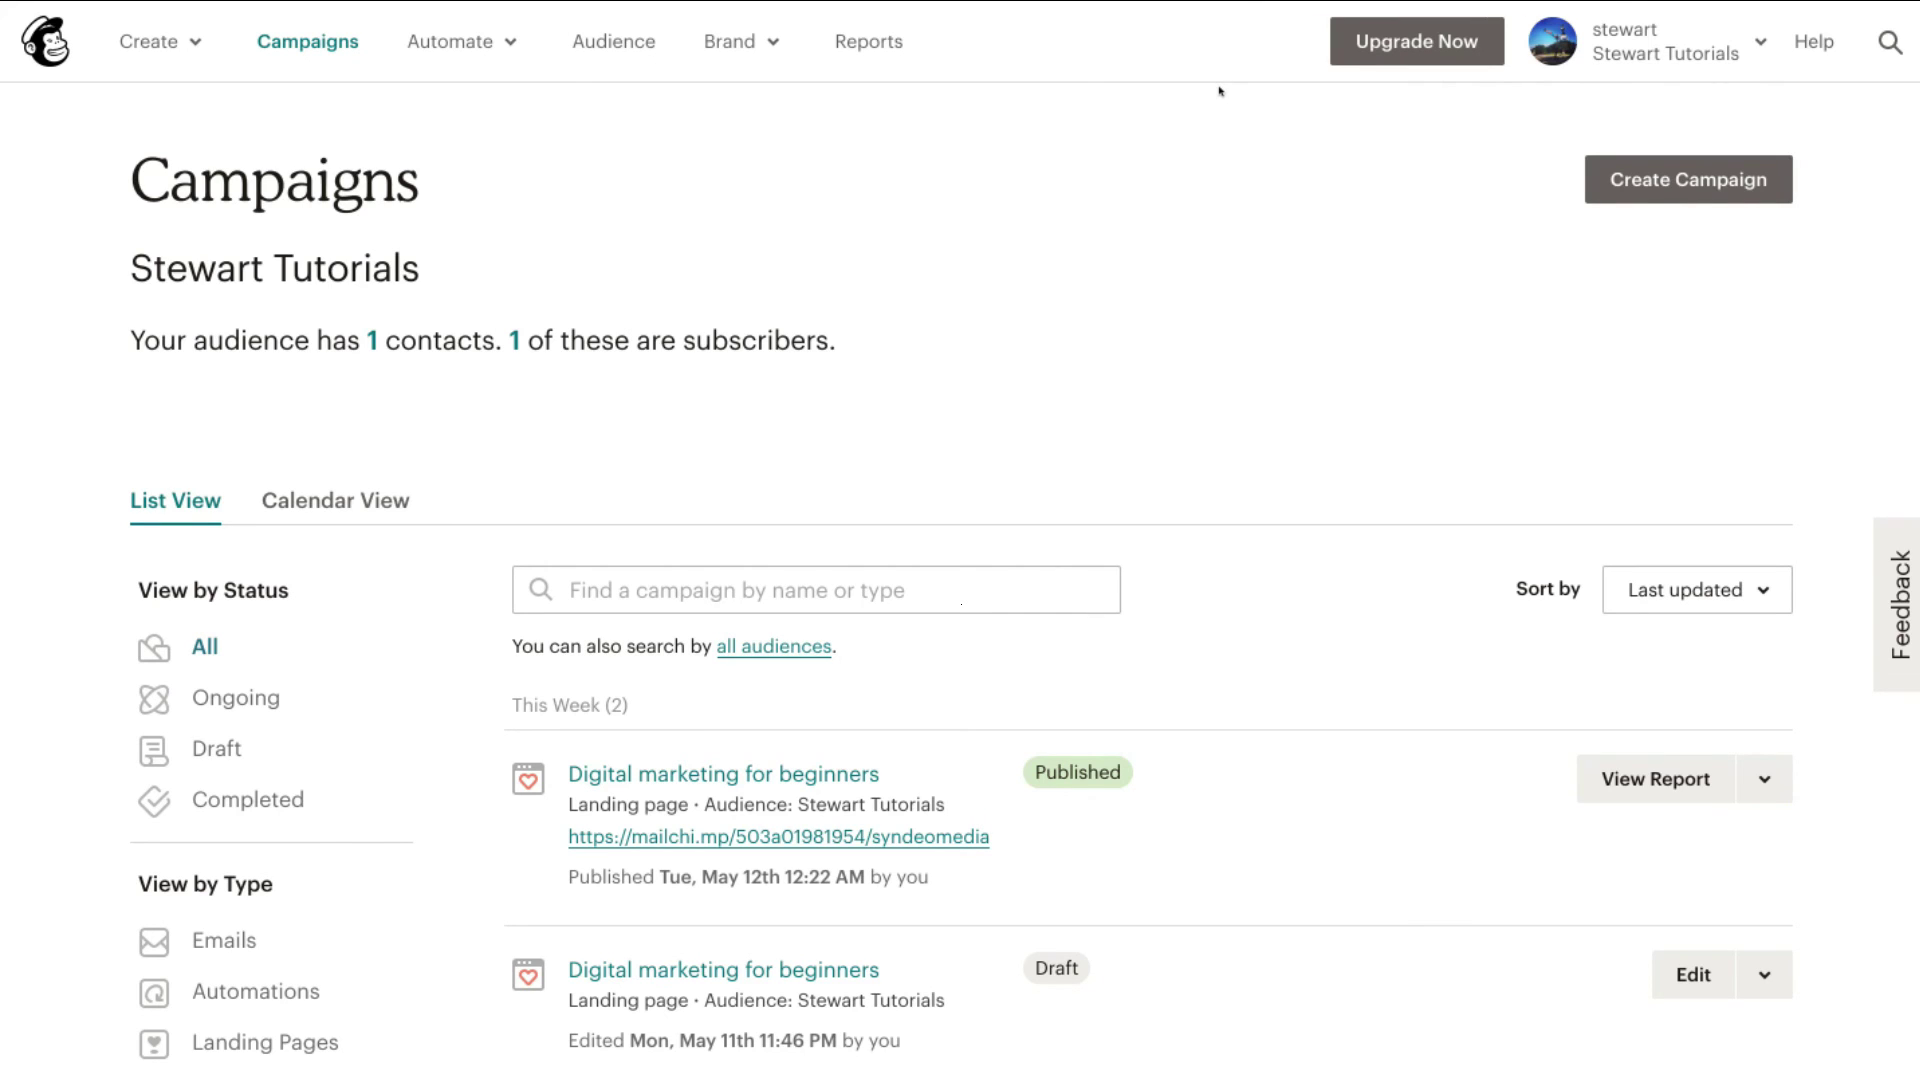